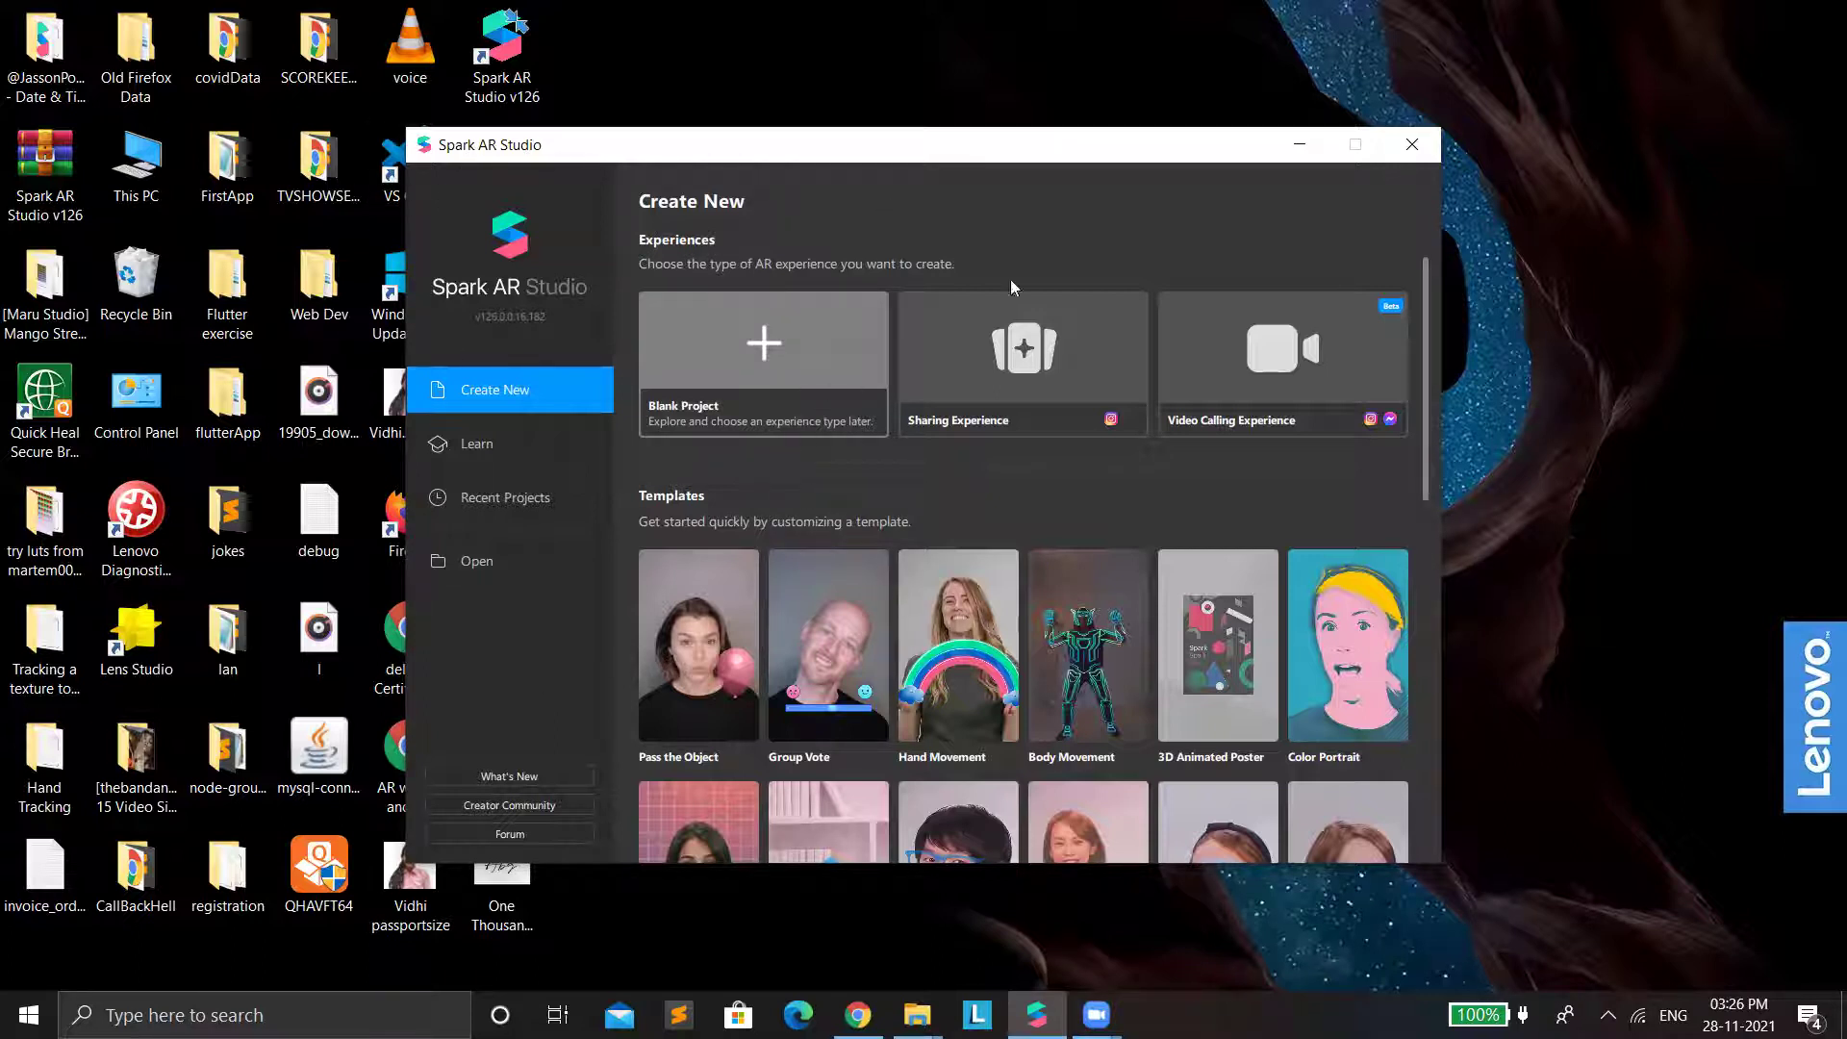
Start a Blank Project, enlarge the window and simulator, and preview with the Integrated Camera.
click(1012, 306)
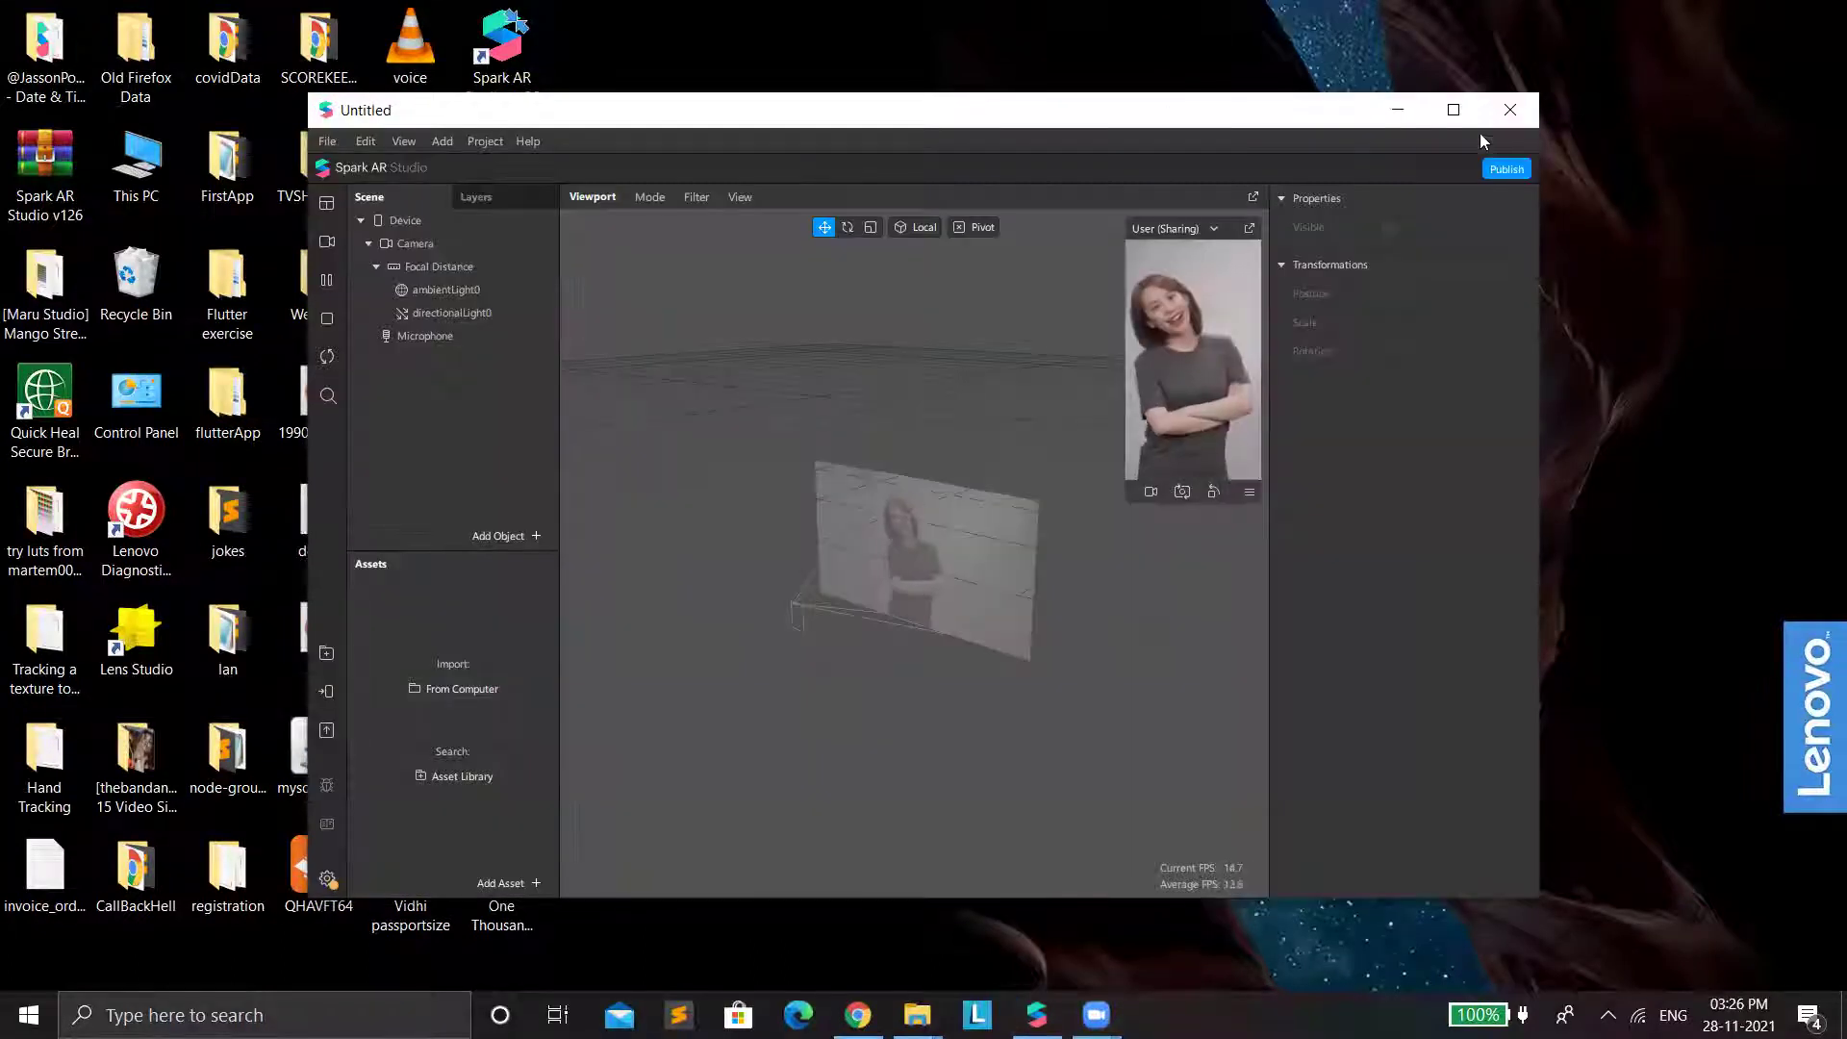
click(1456, 112)
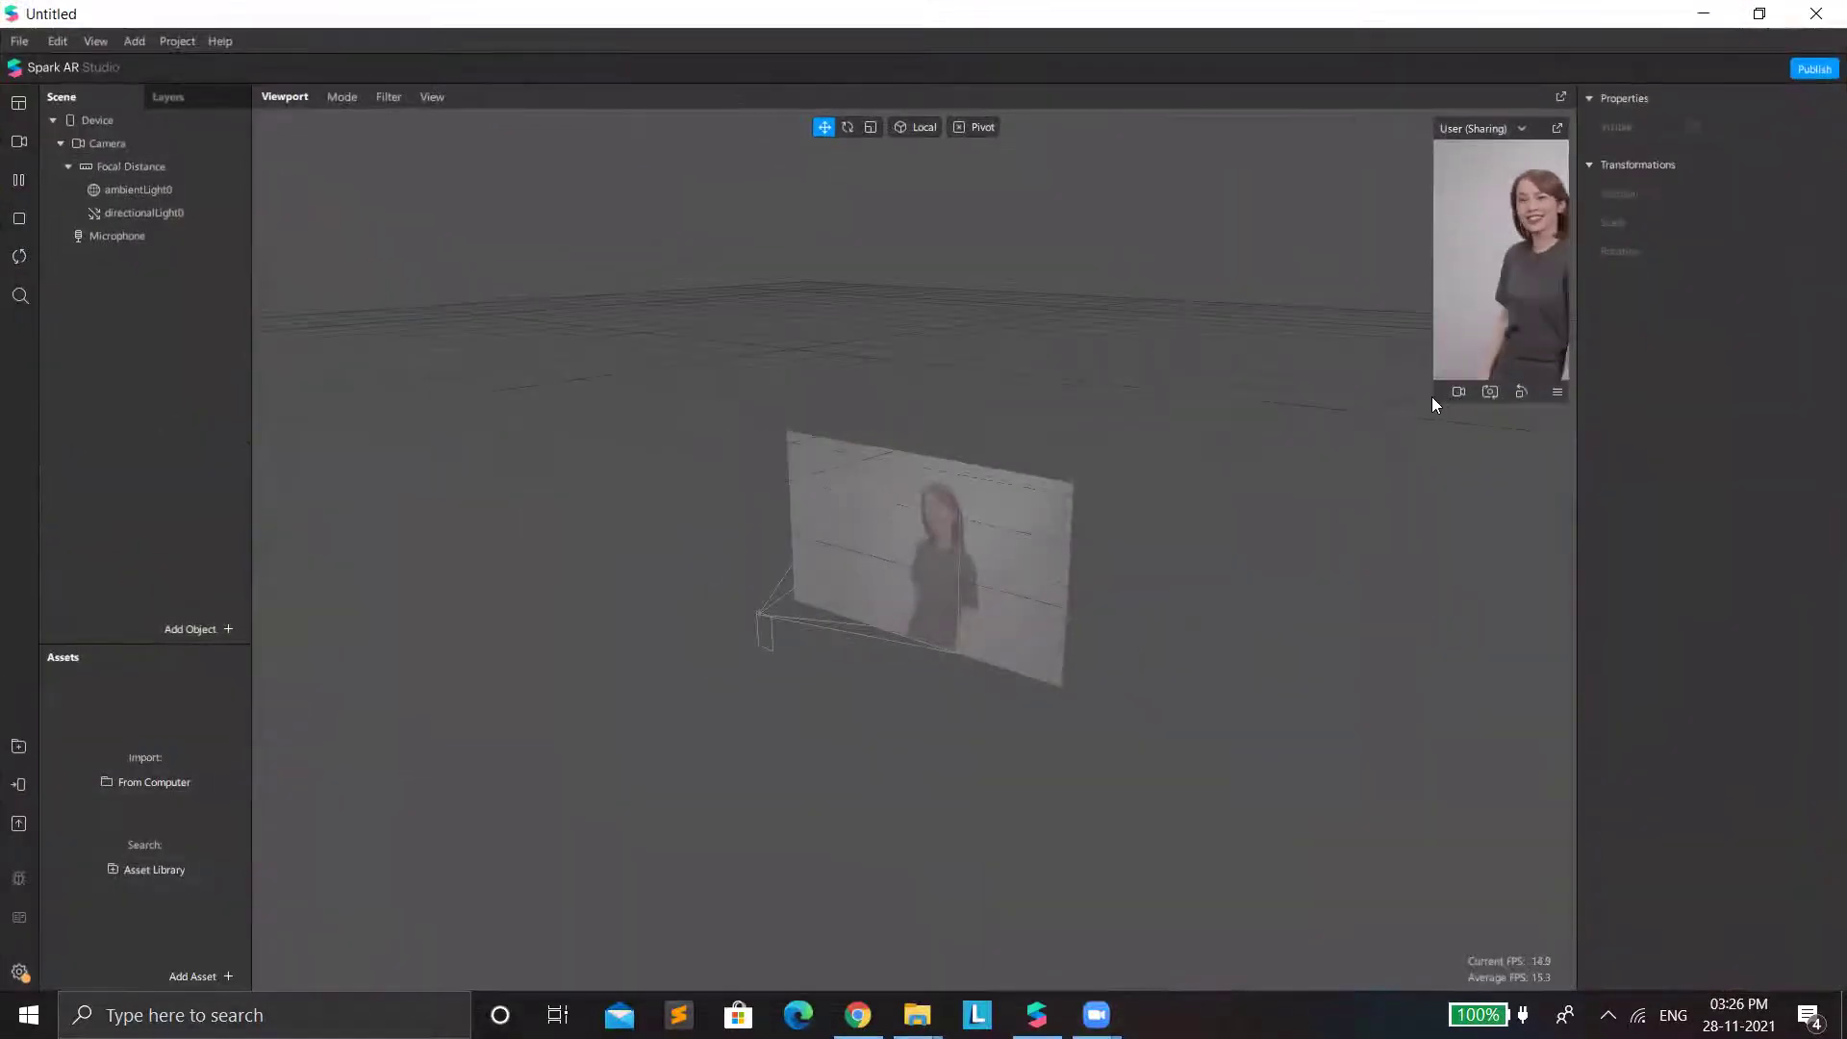
drag(1418, 442, 1007, 879)
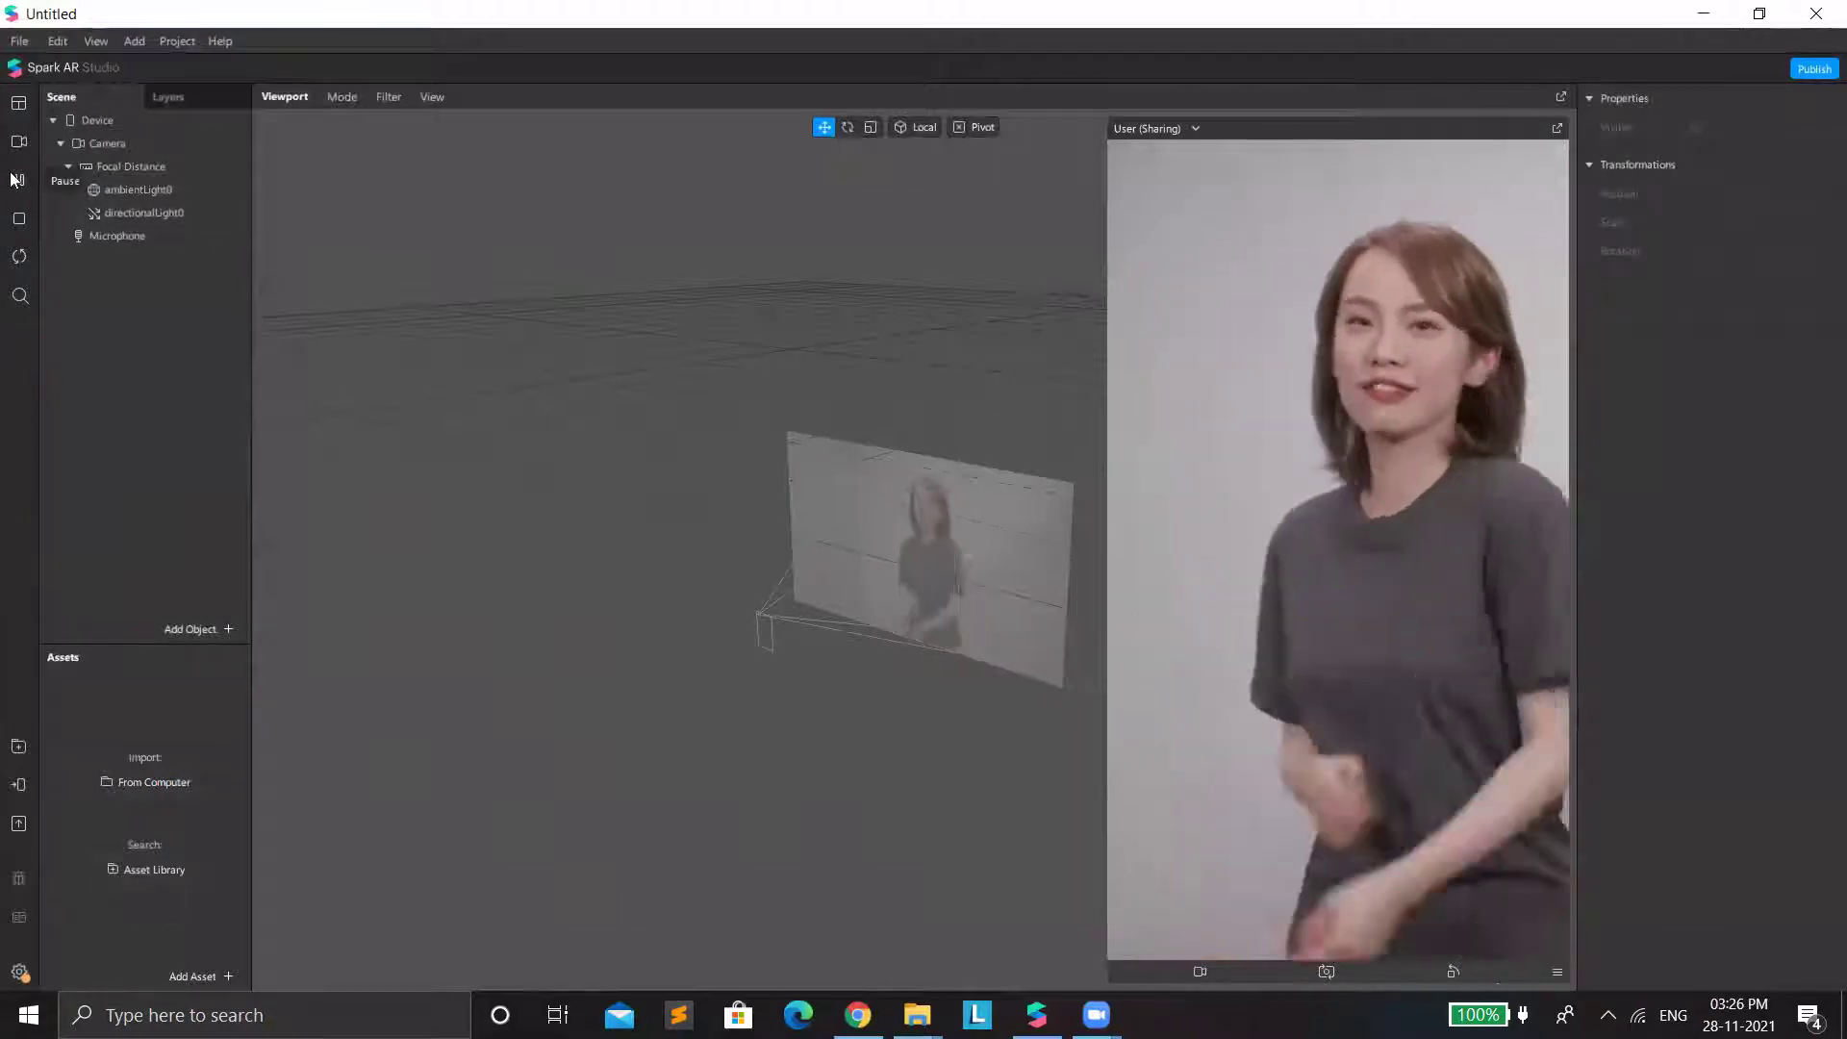
click(18, 142)
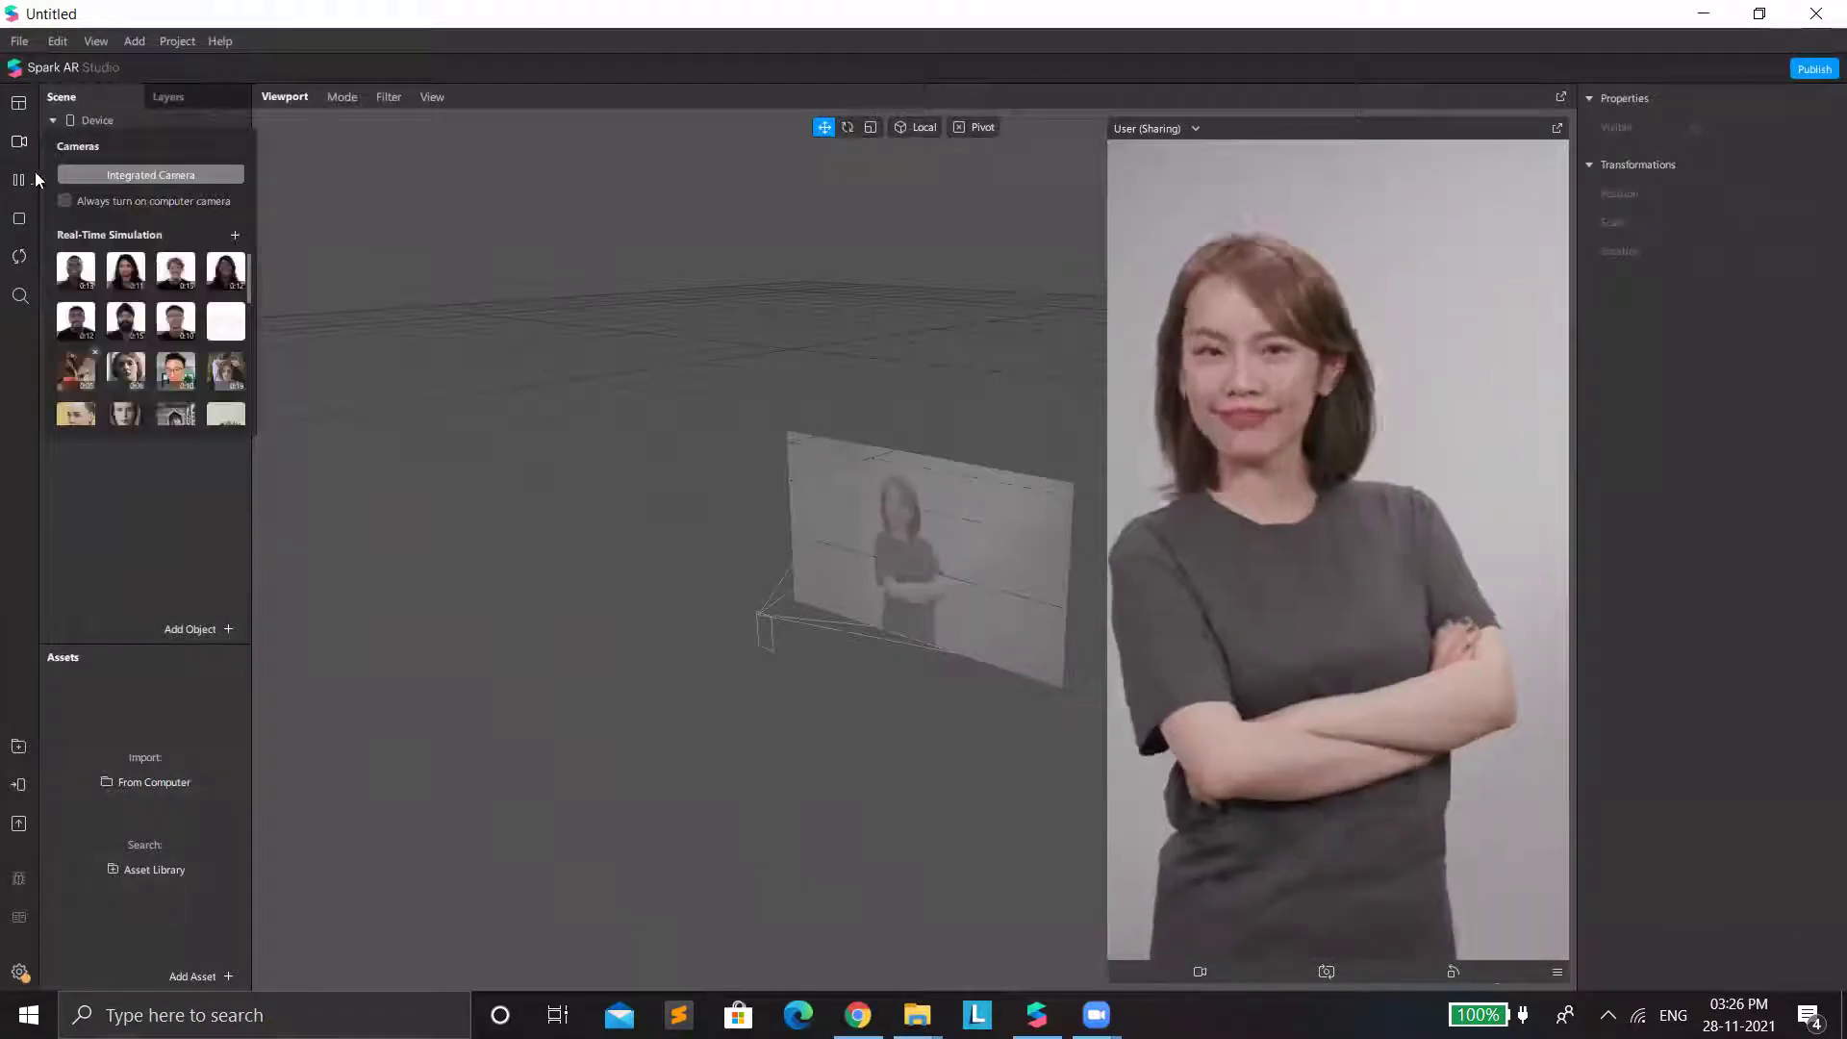
click(87, 182)
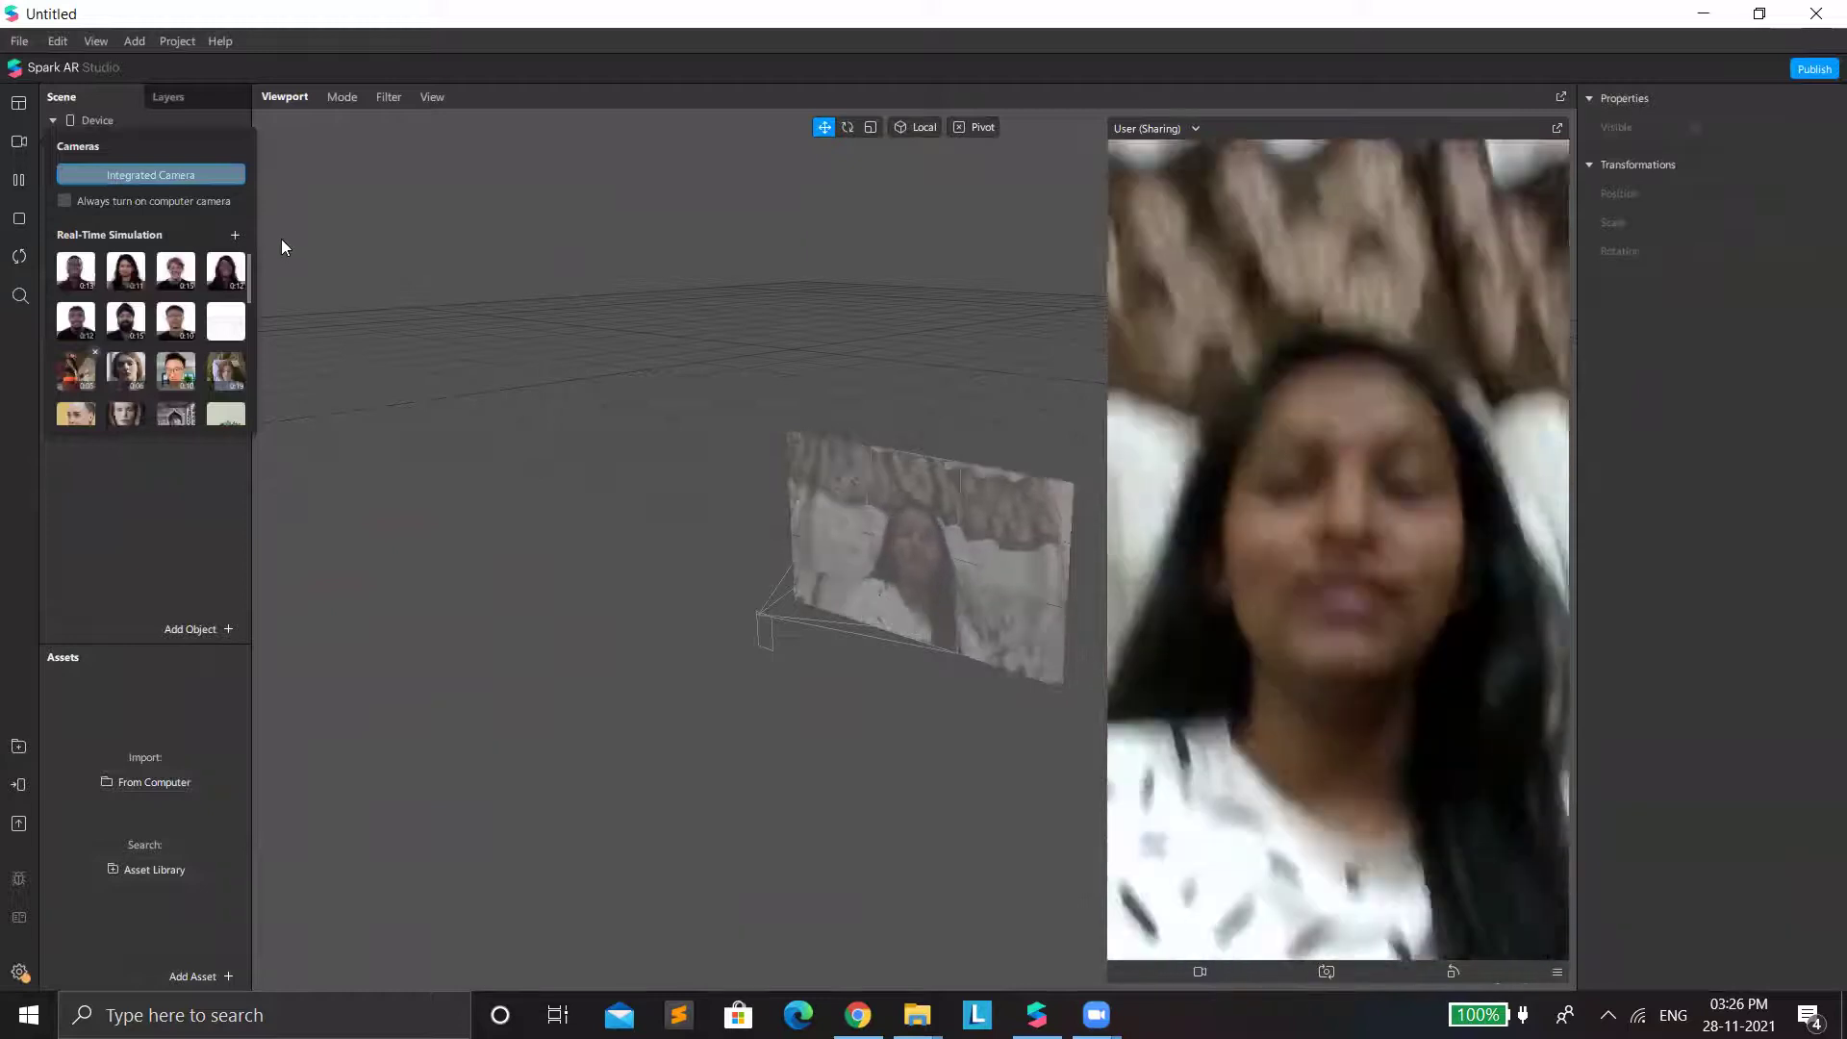
Add a rectangle to the scene with its height set to Relative.
click(96, 510)
right_click(131, 475)
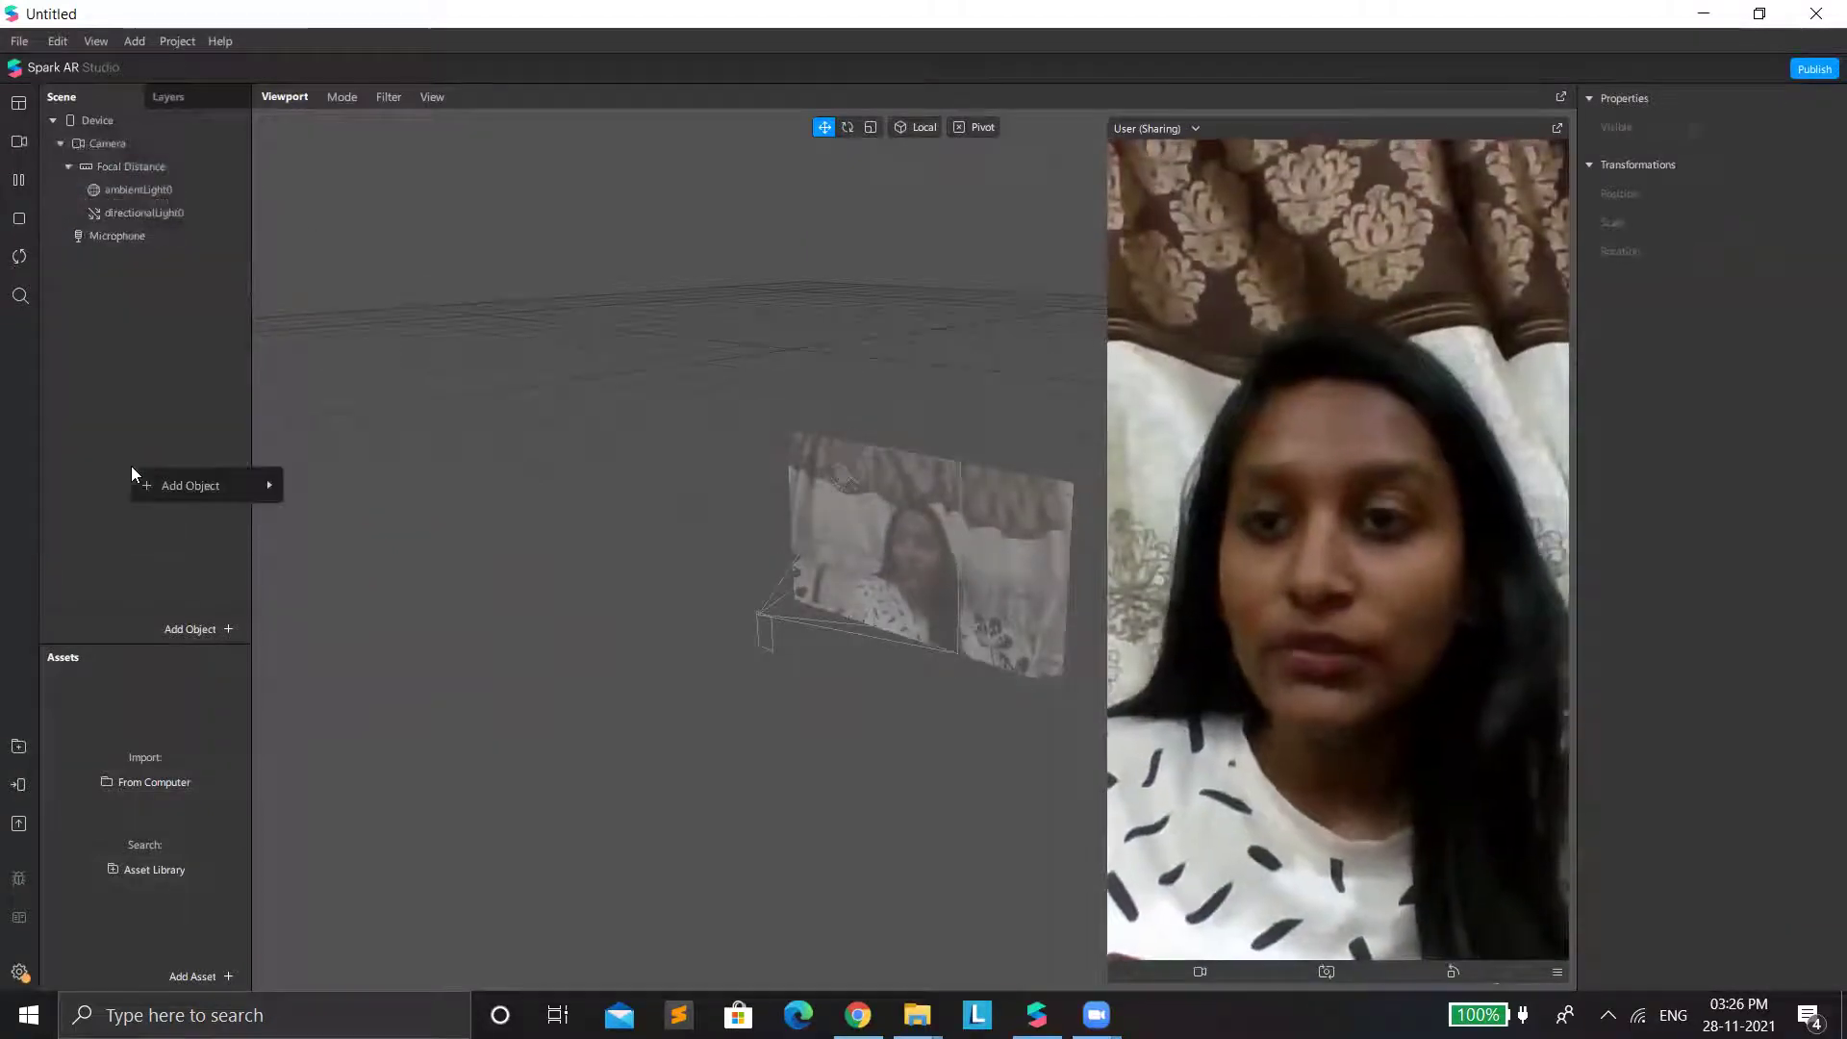
mouse_move(231, 485)
click(366, 726)
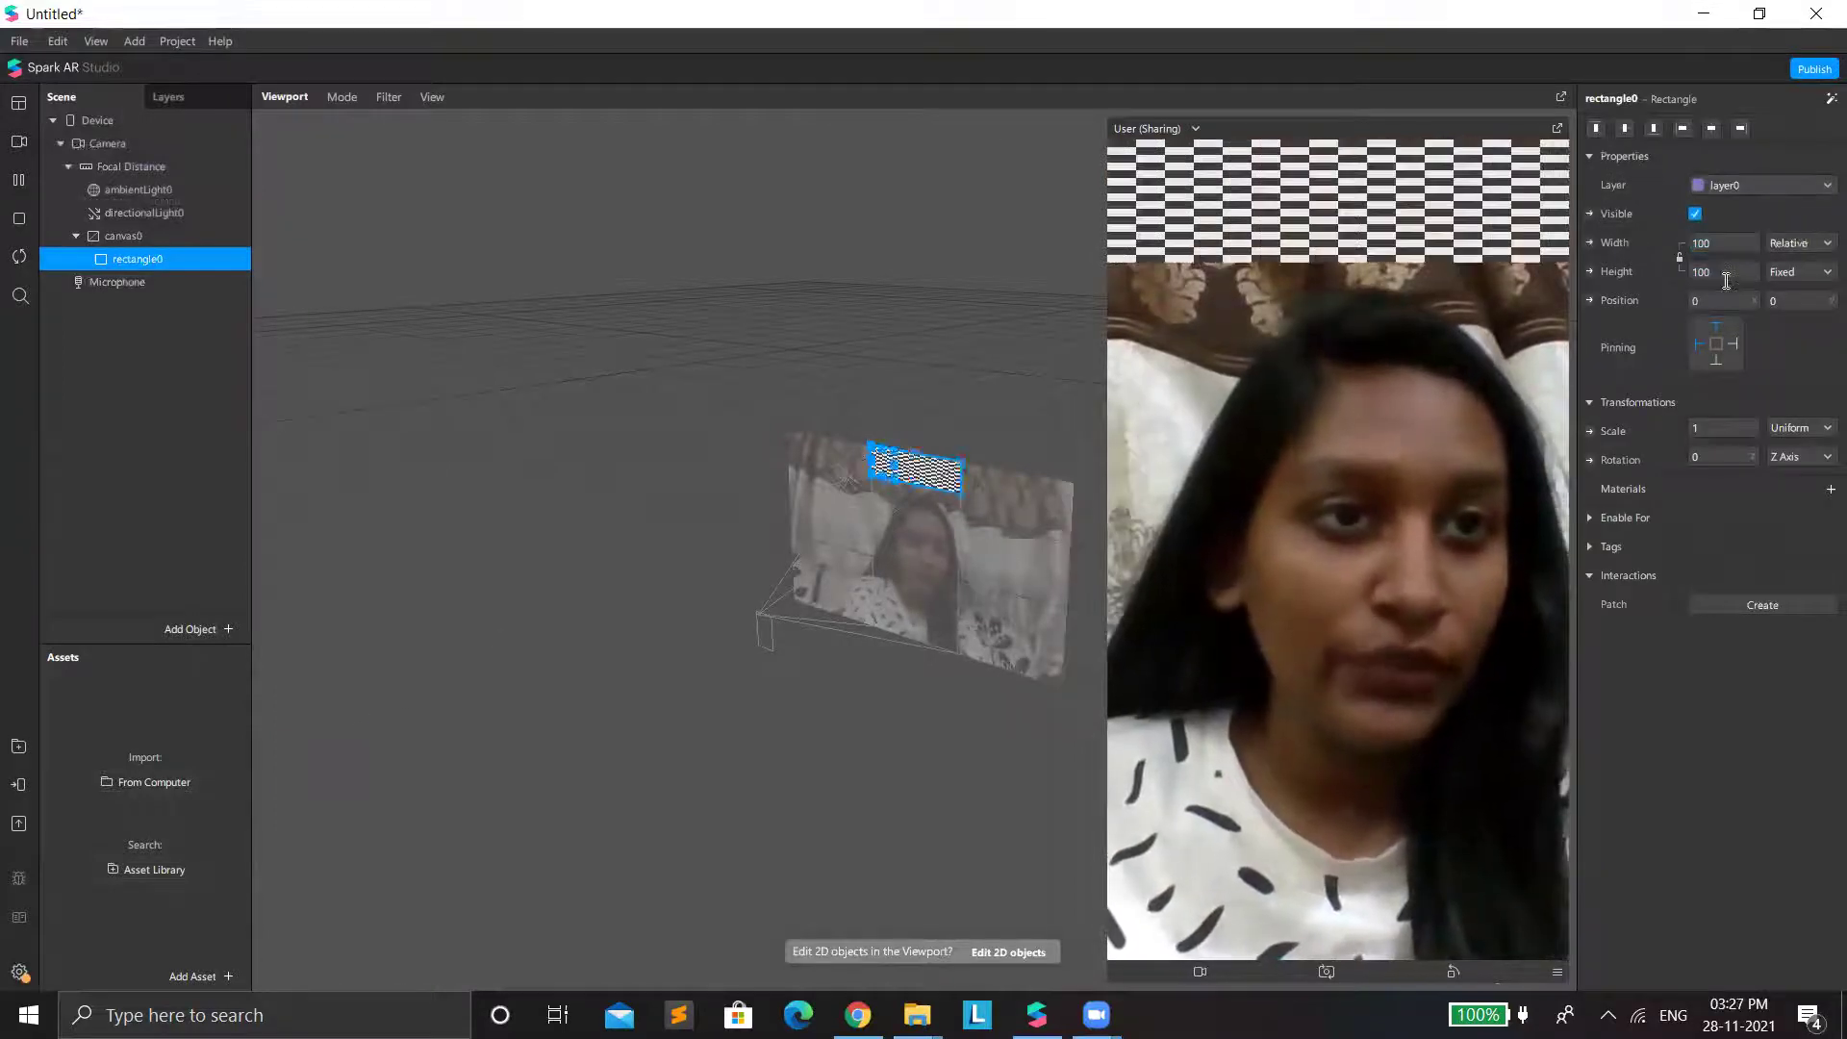
click(1799, 271)
click(1792, 301)
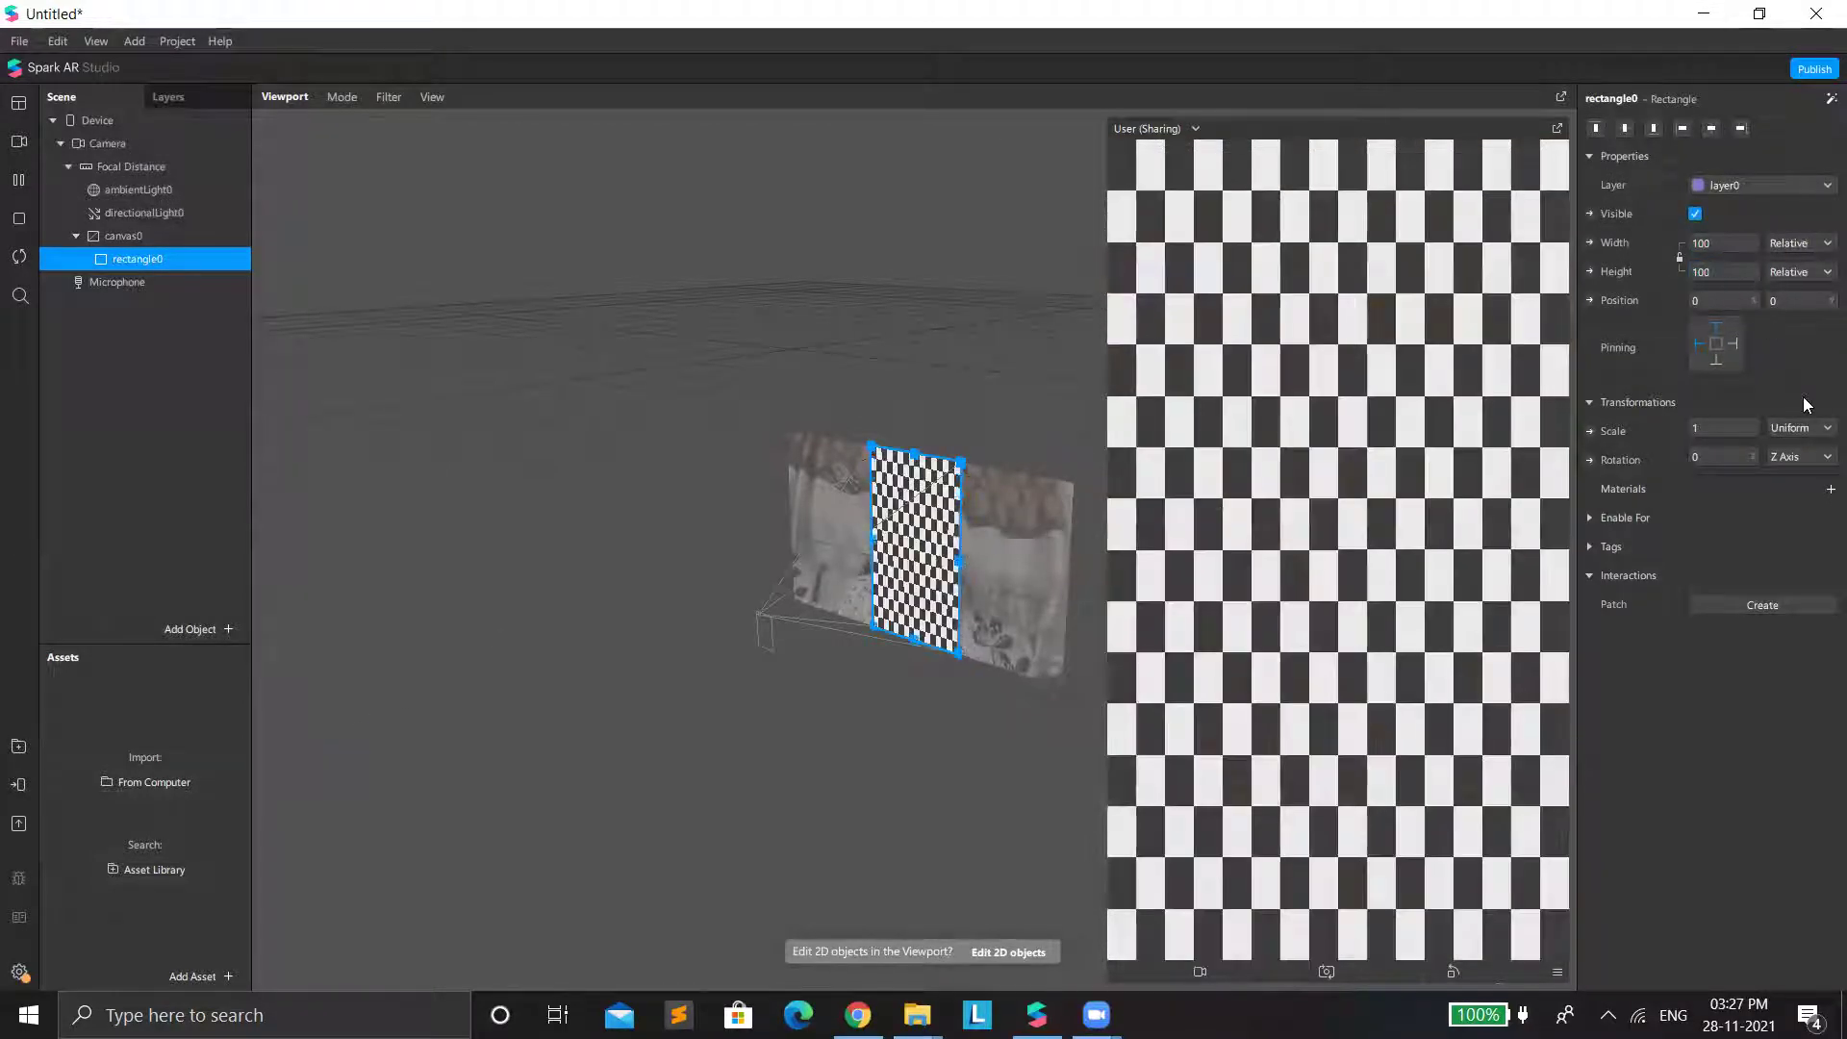
Give the rectangle a new material0 using the Flat shader.
click(1831, 489)
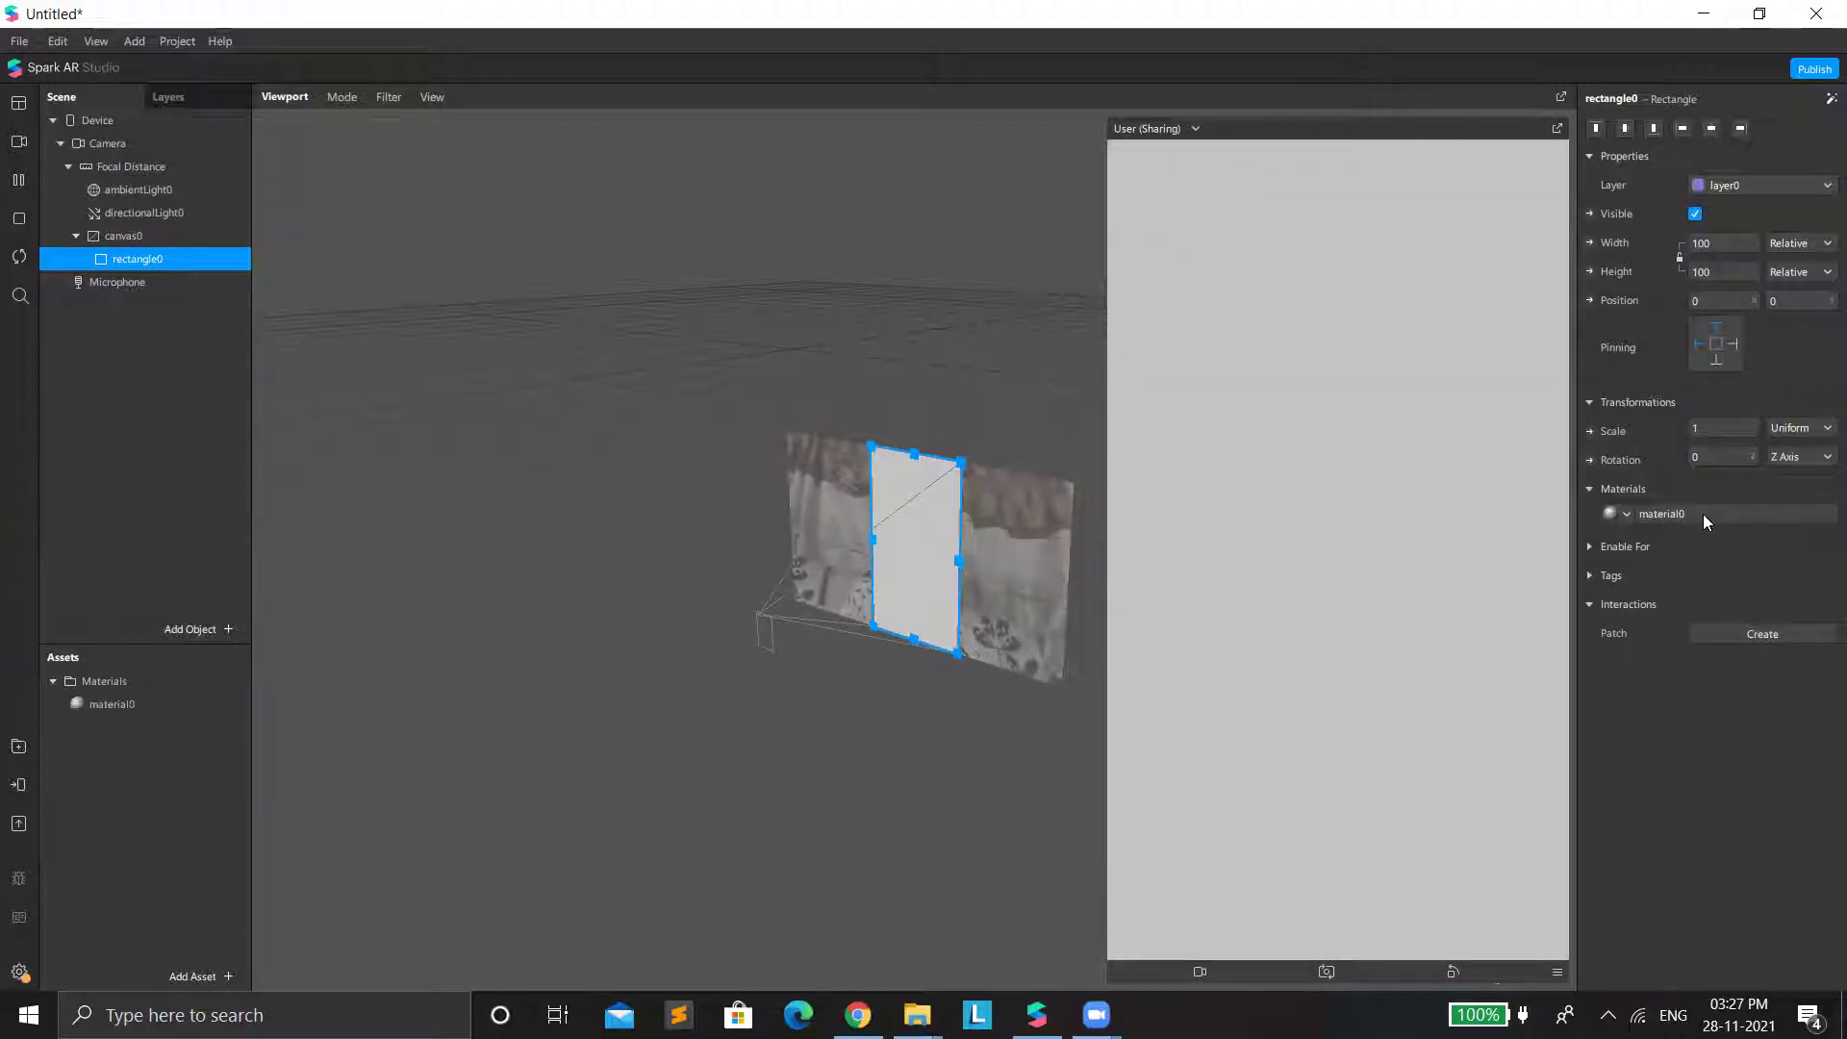
click(1703, 514)
click(1713, 123)
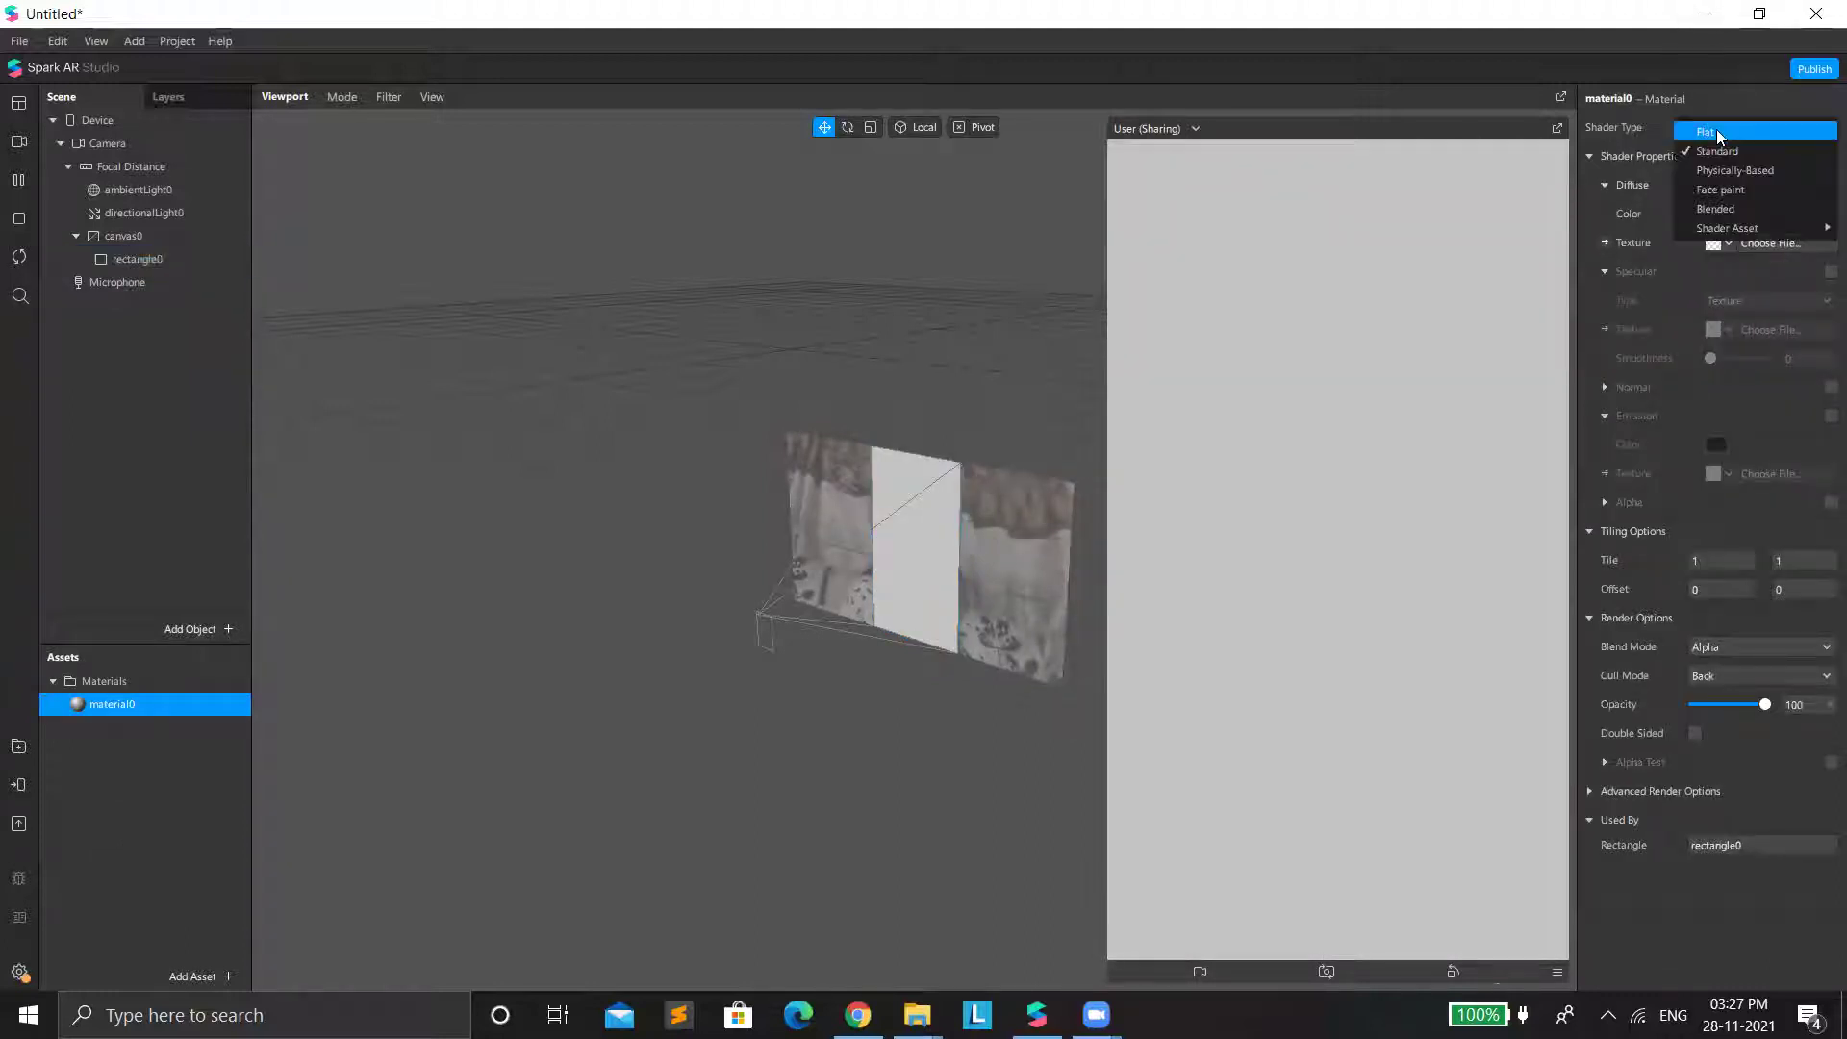
click(1723, 137)
click(1722, 127)
click(1713, 132)
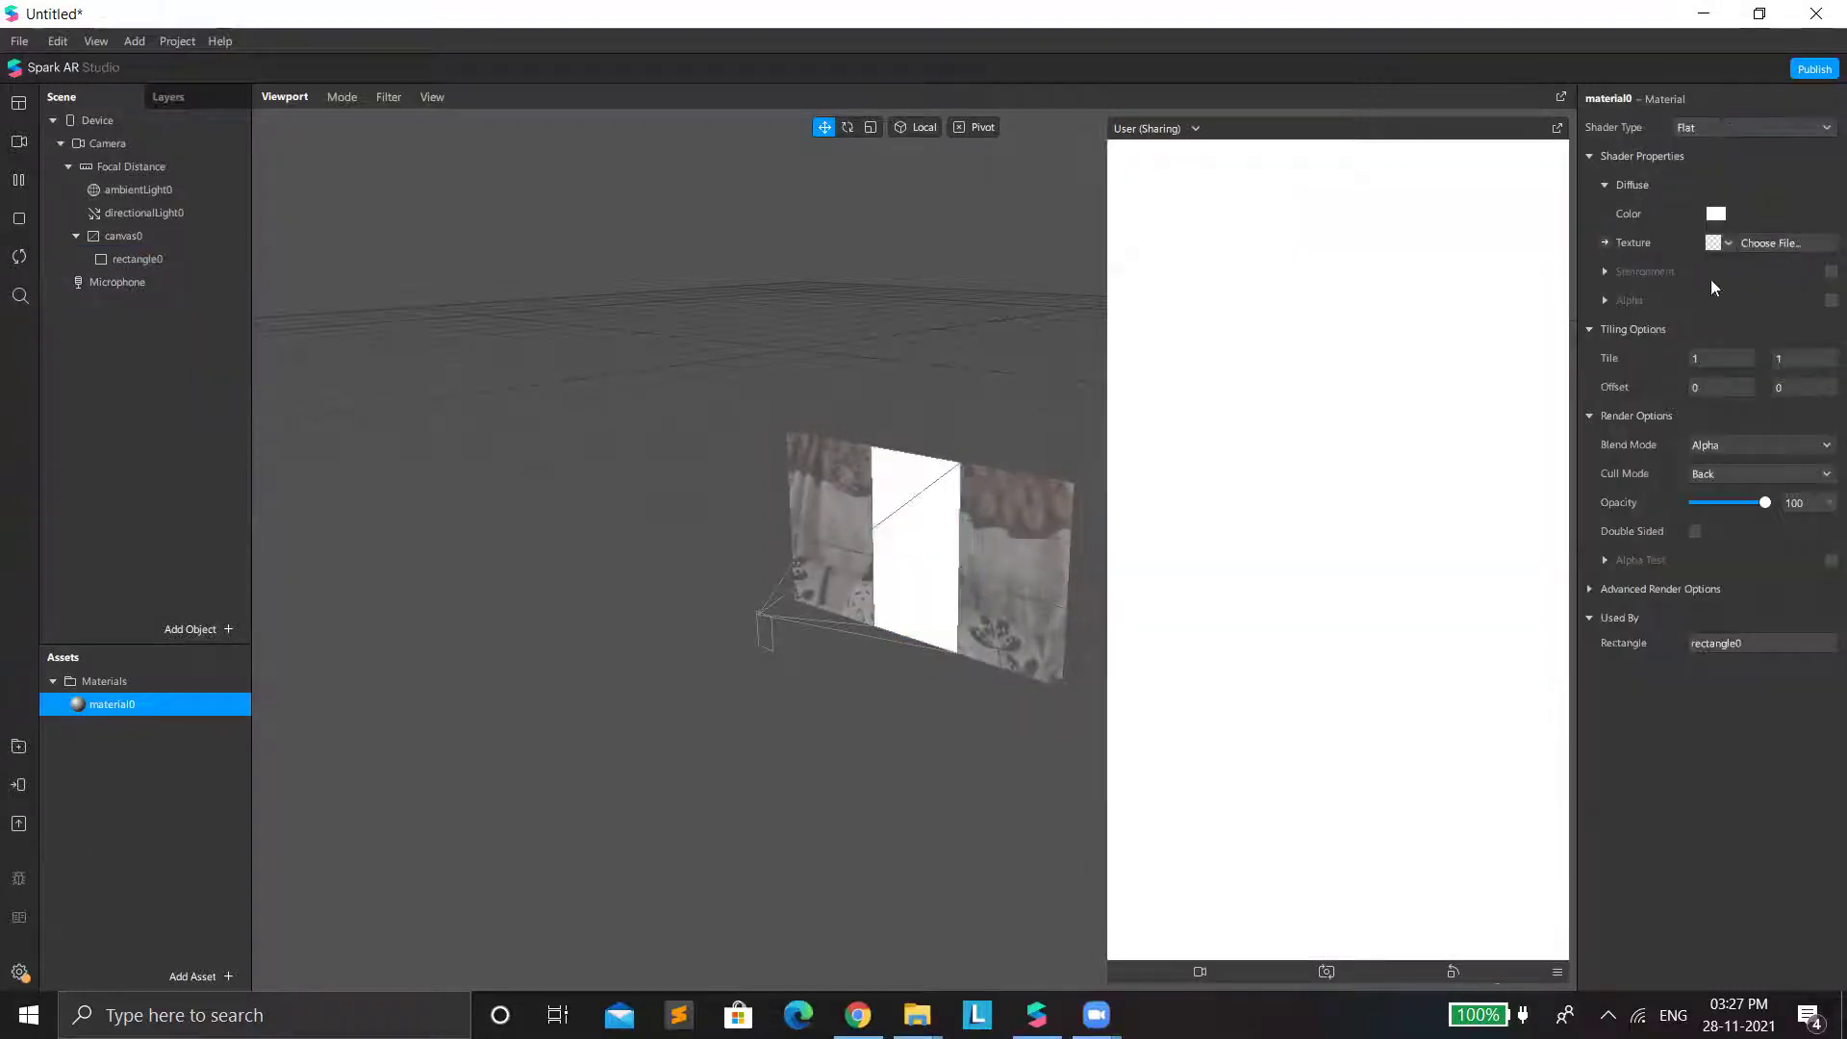
On the camera, add Texture Extraction and a Person segmentation mask.
click(86, 144)
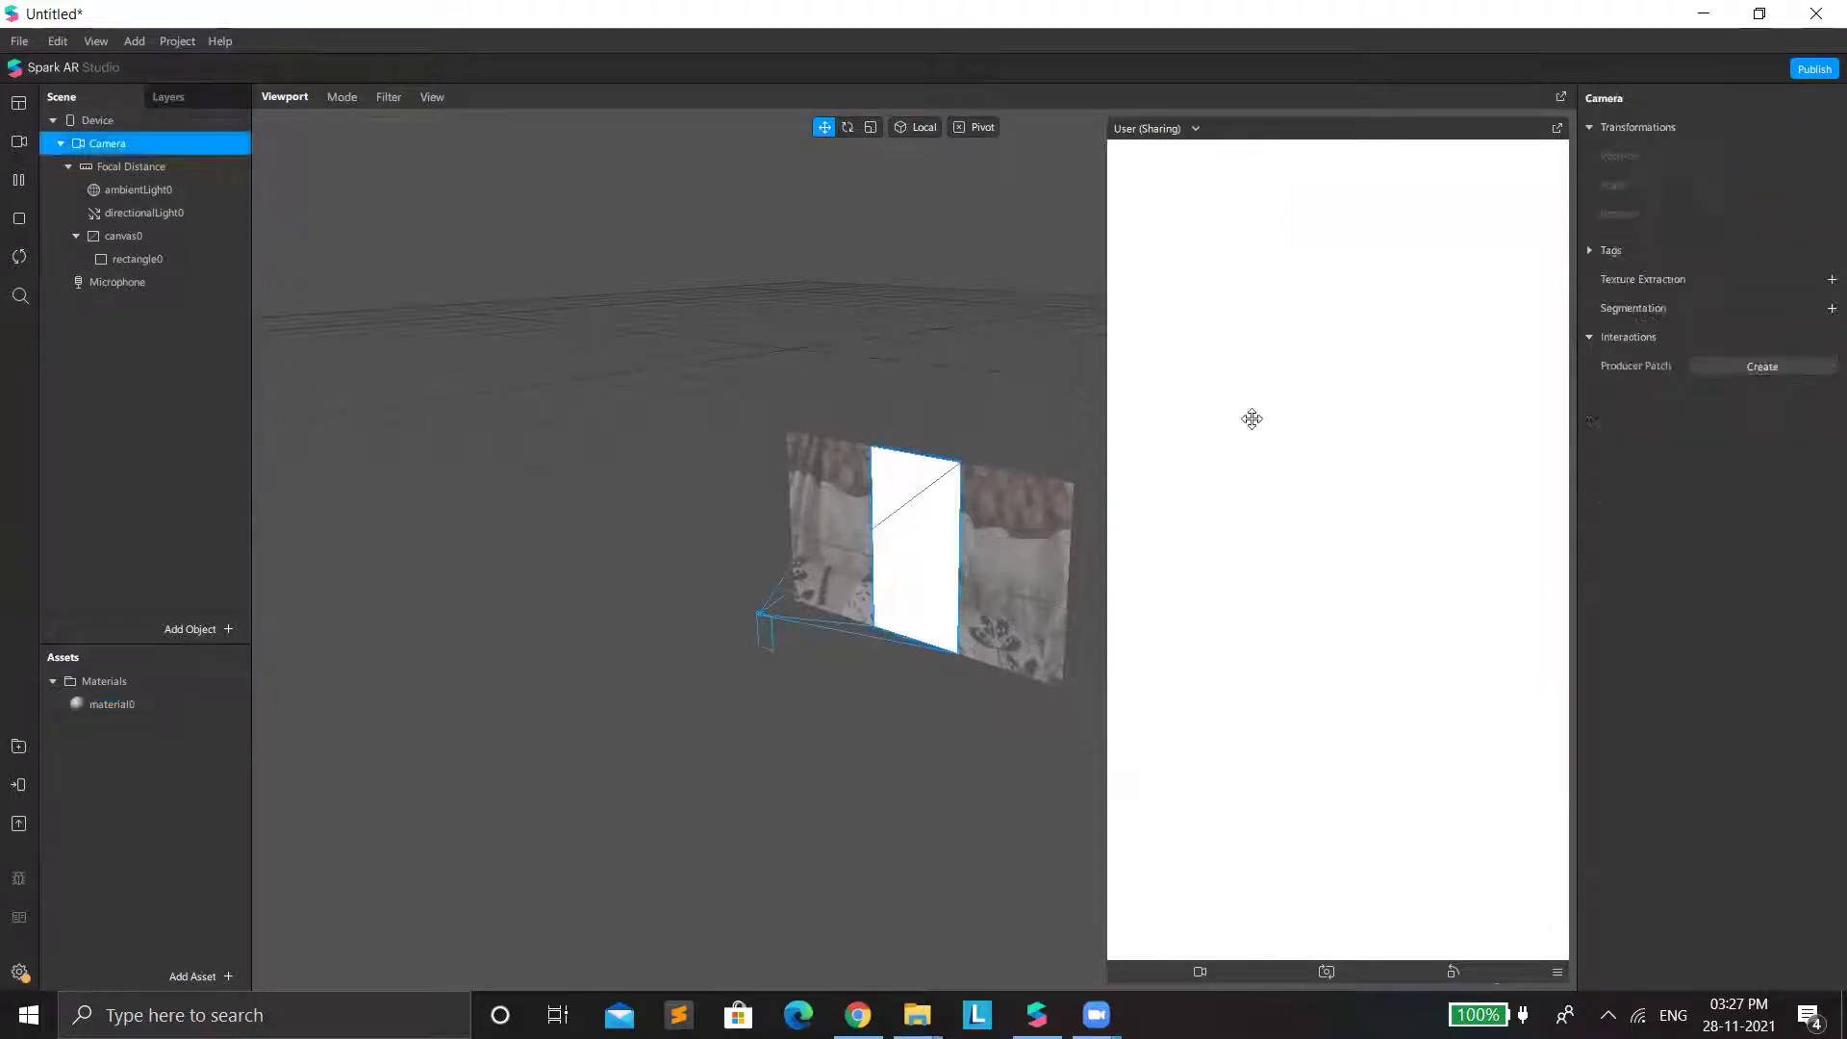
click(1828, 308)
click(1828, 308)
click(1830, 280)
click(1831, 338)
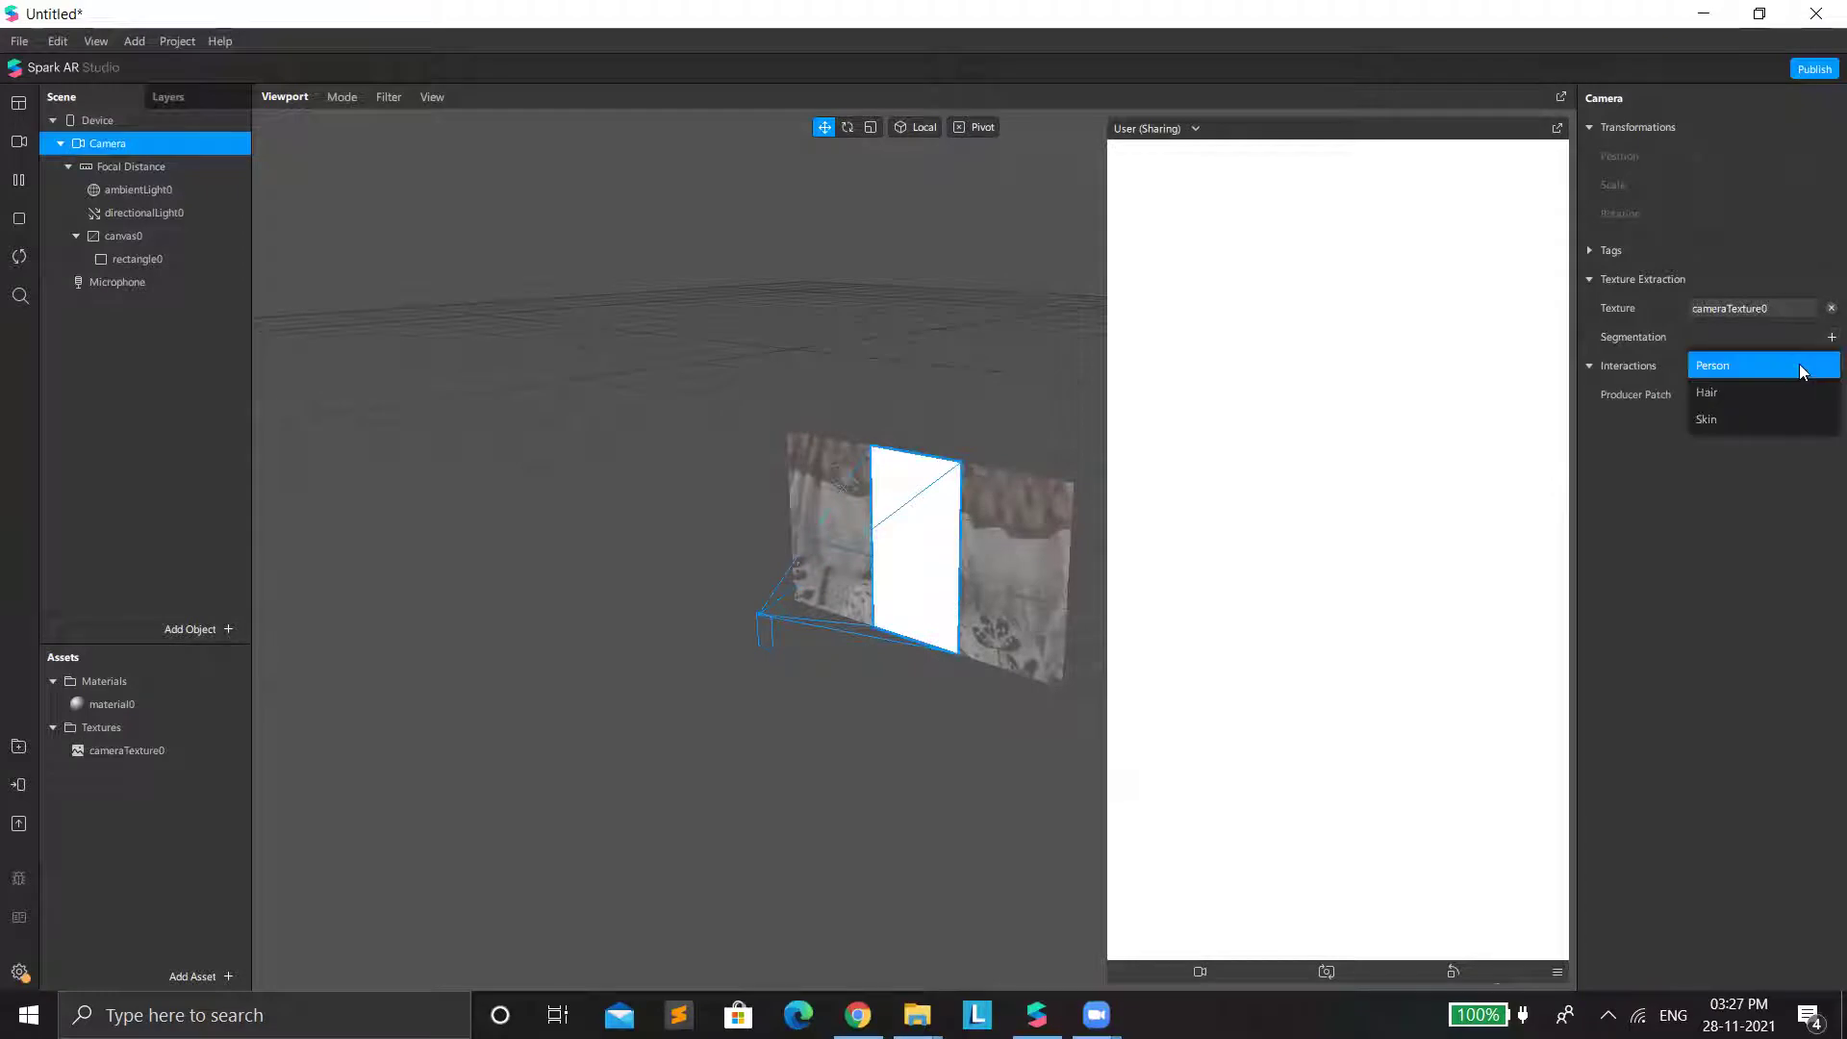
click(1701, 367)
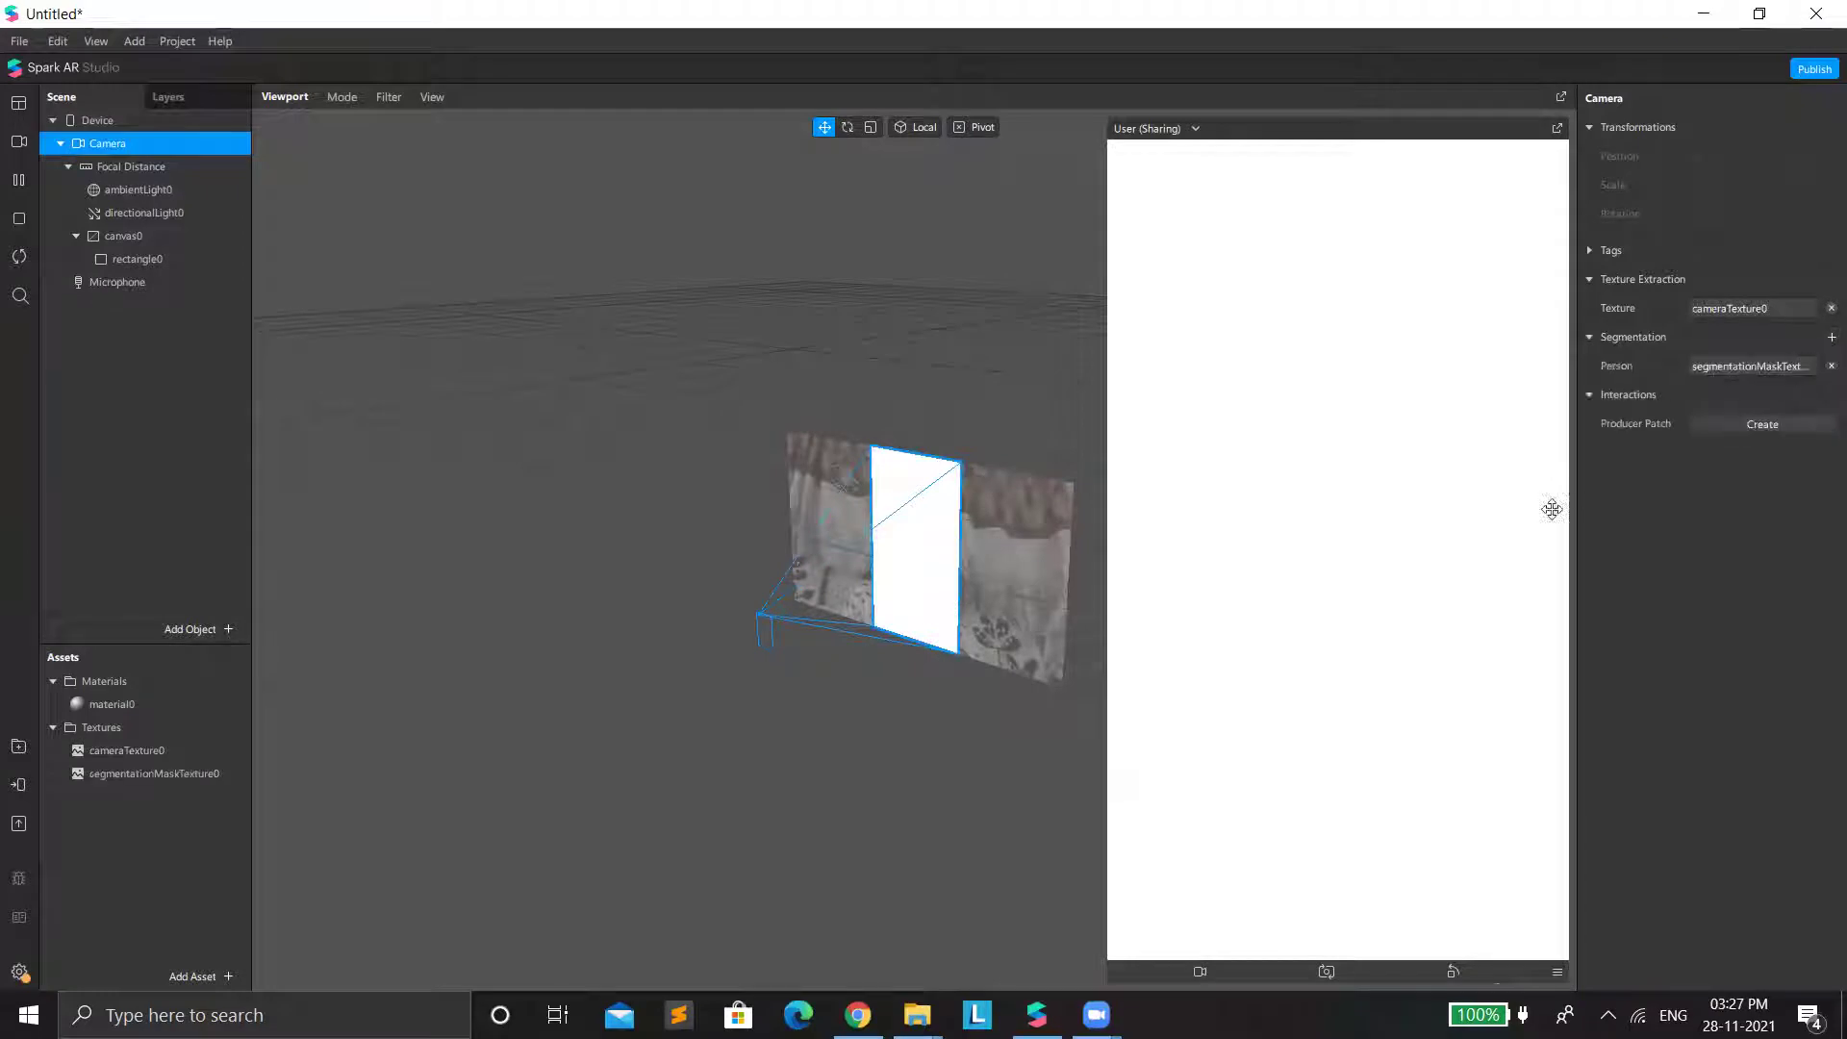
Enable alpha with segmentationMaskTexture0 and set the diffuse texture to cameraTexture0 in material0.
click(160, 256)
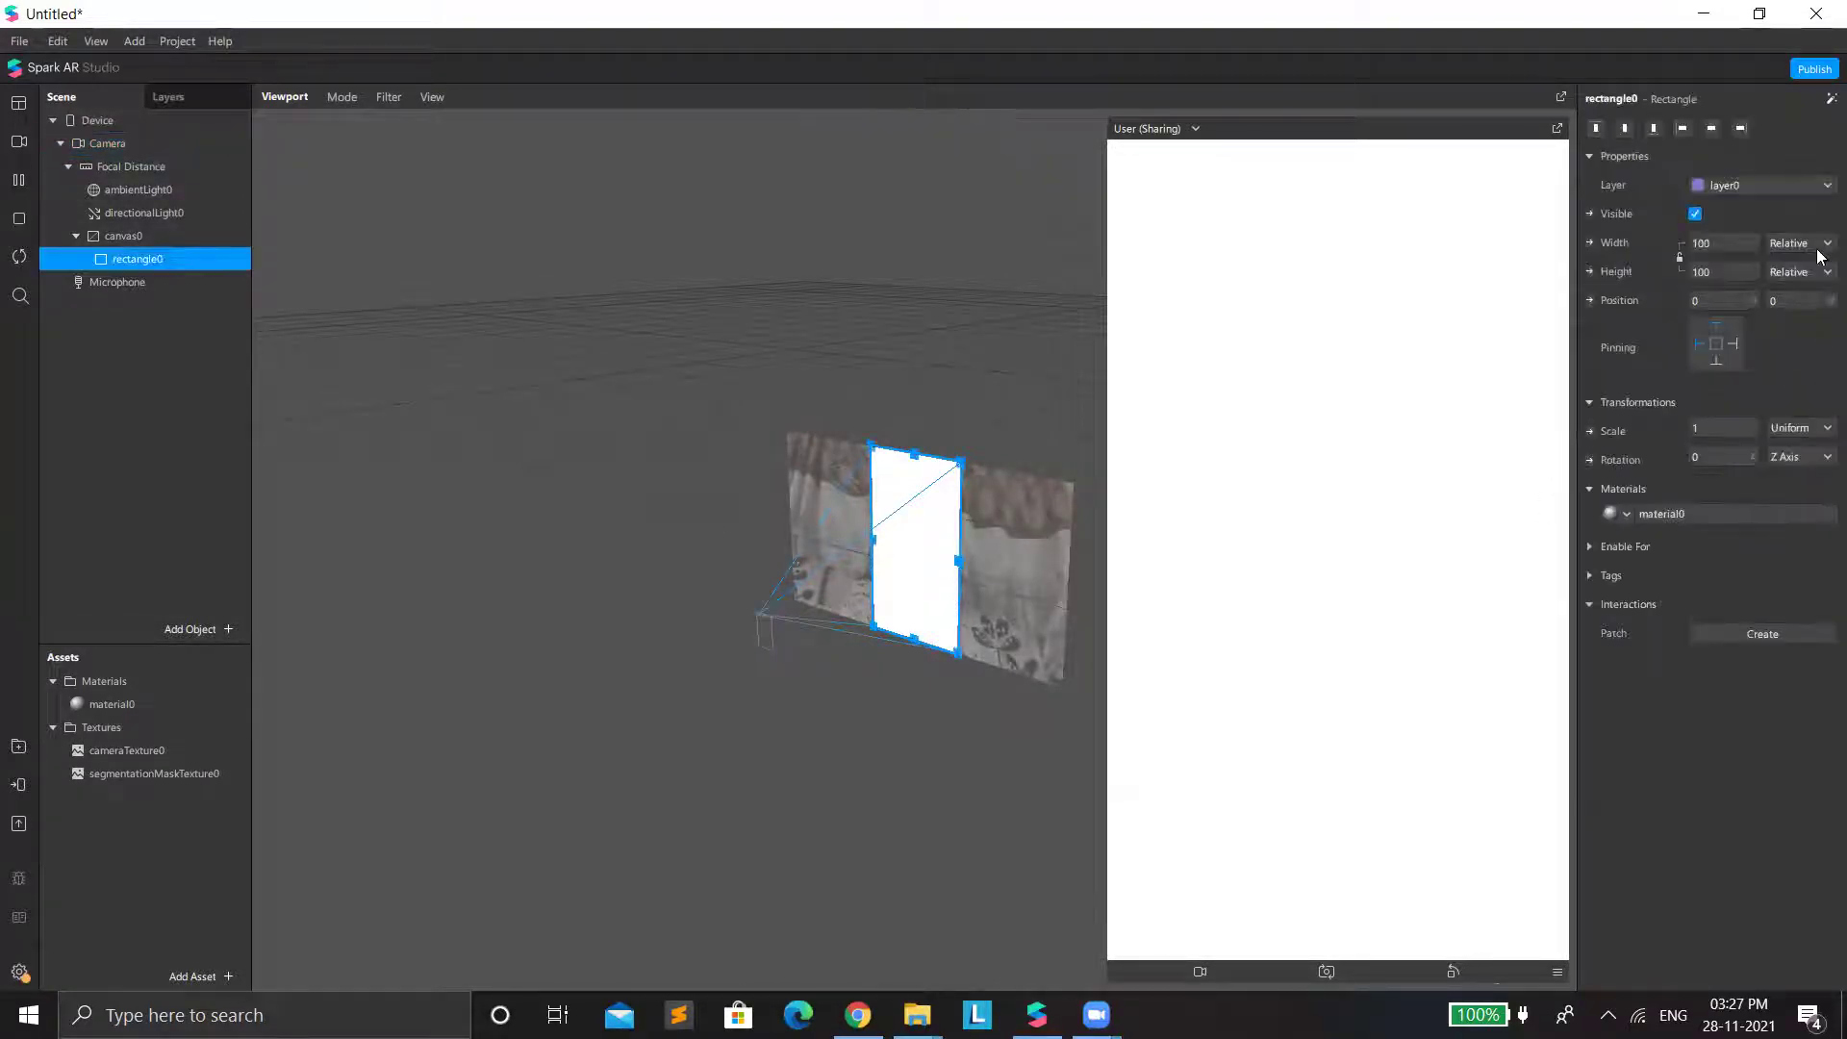
click(1675, 515)
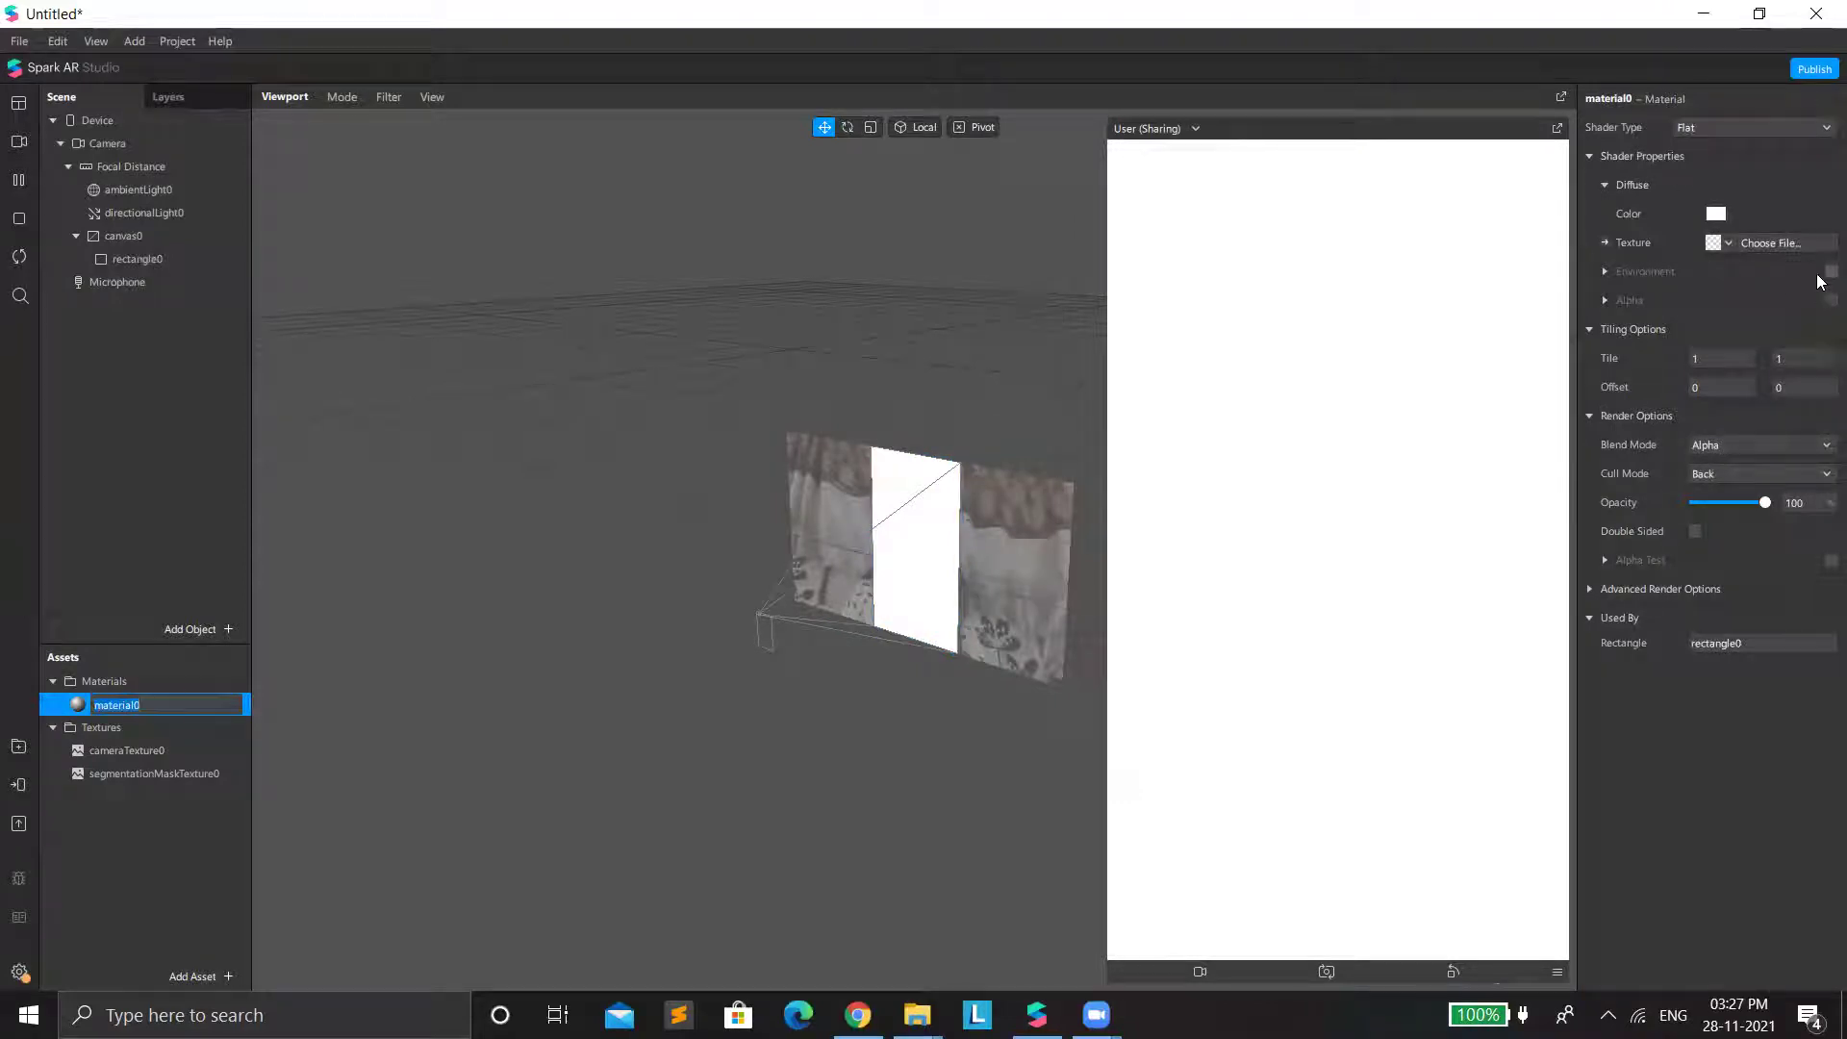
click(1830, 301)
click(1726, 362)
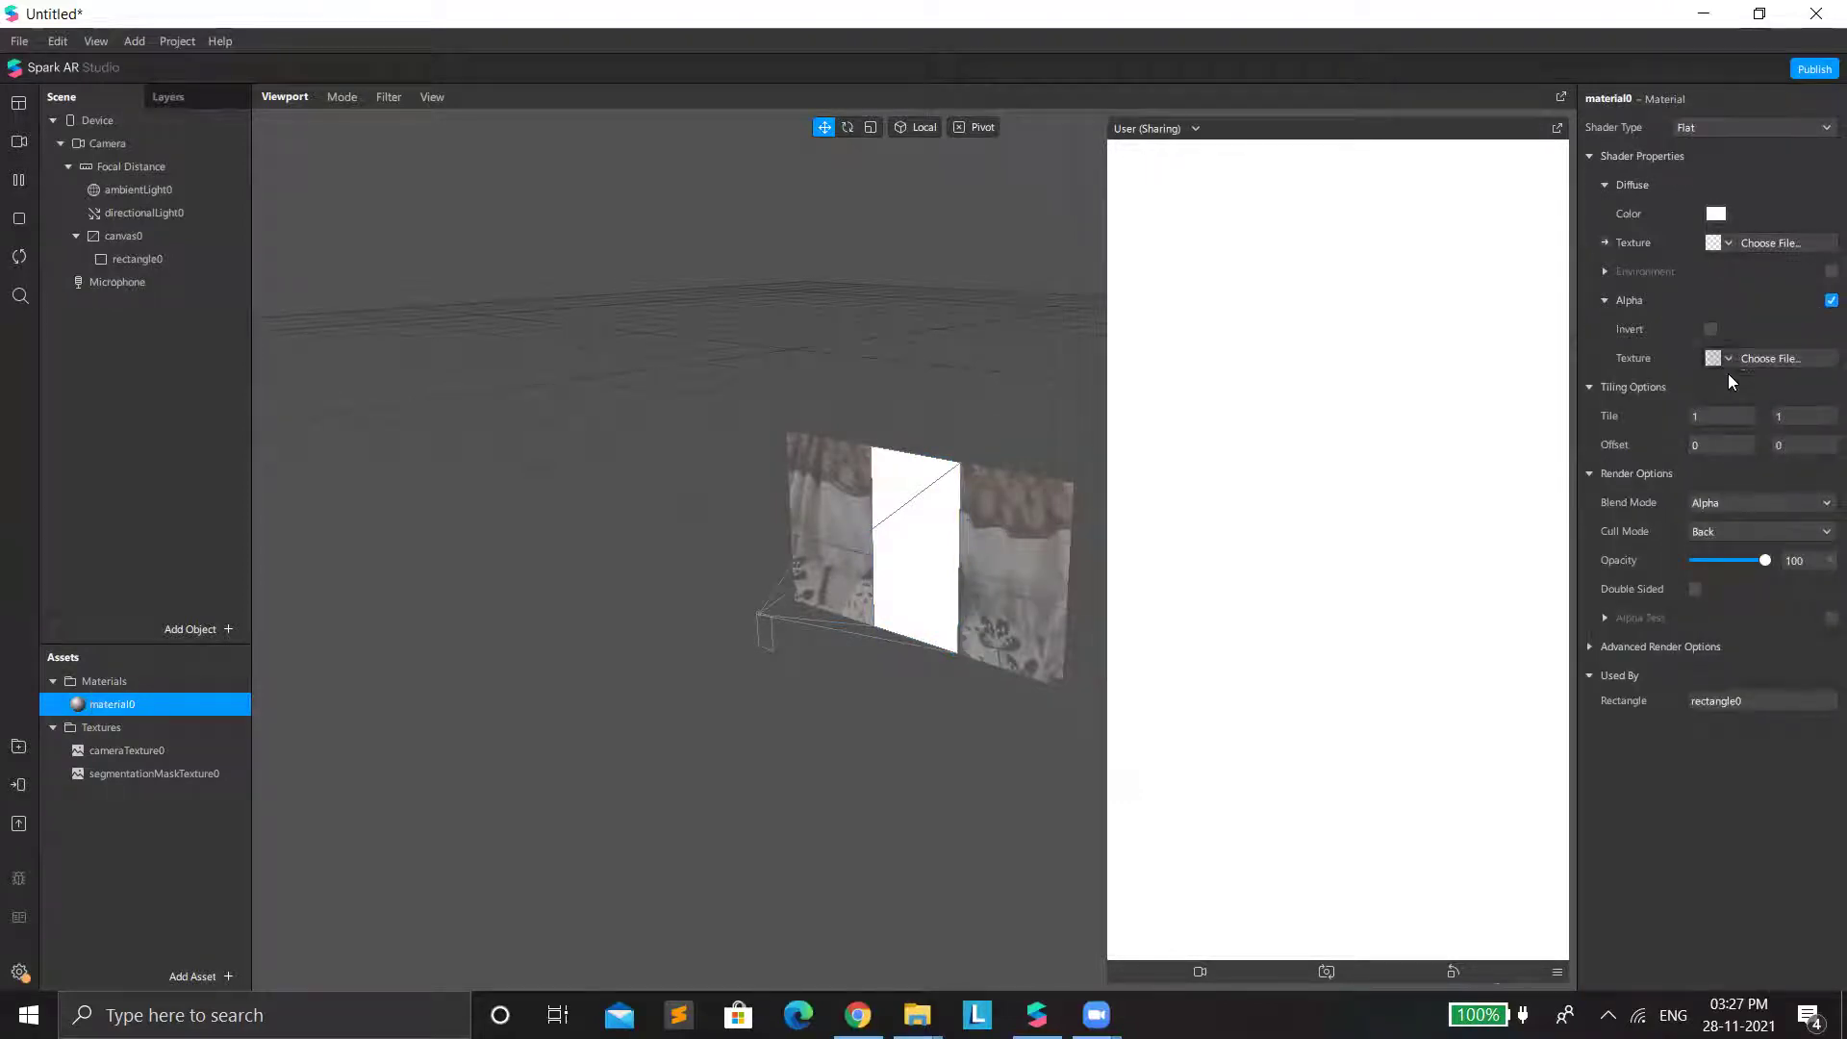
click(1730, 410)
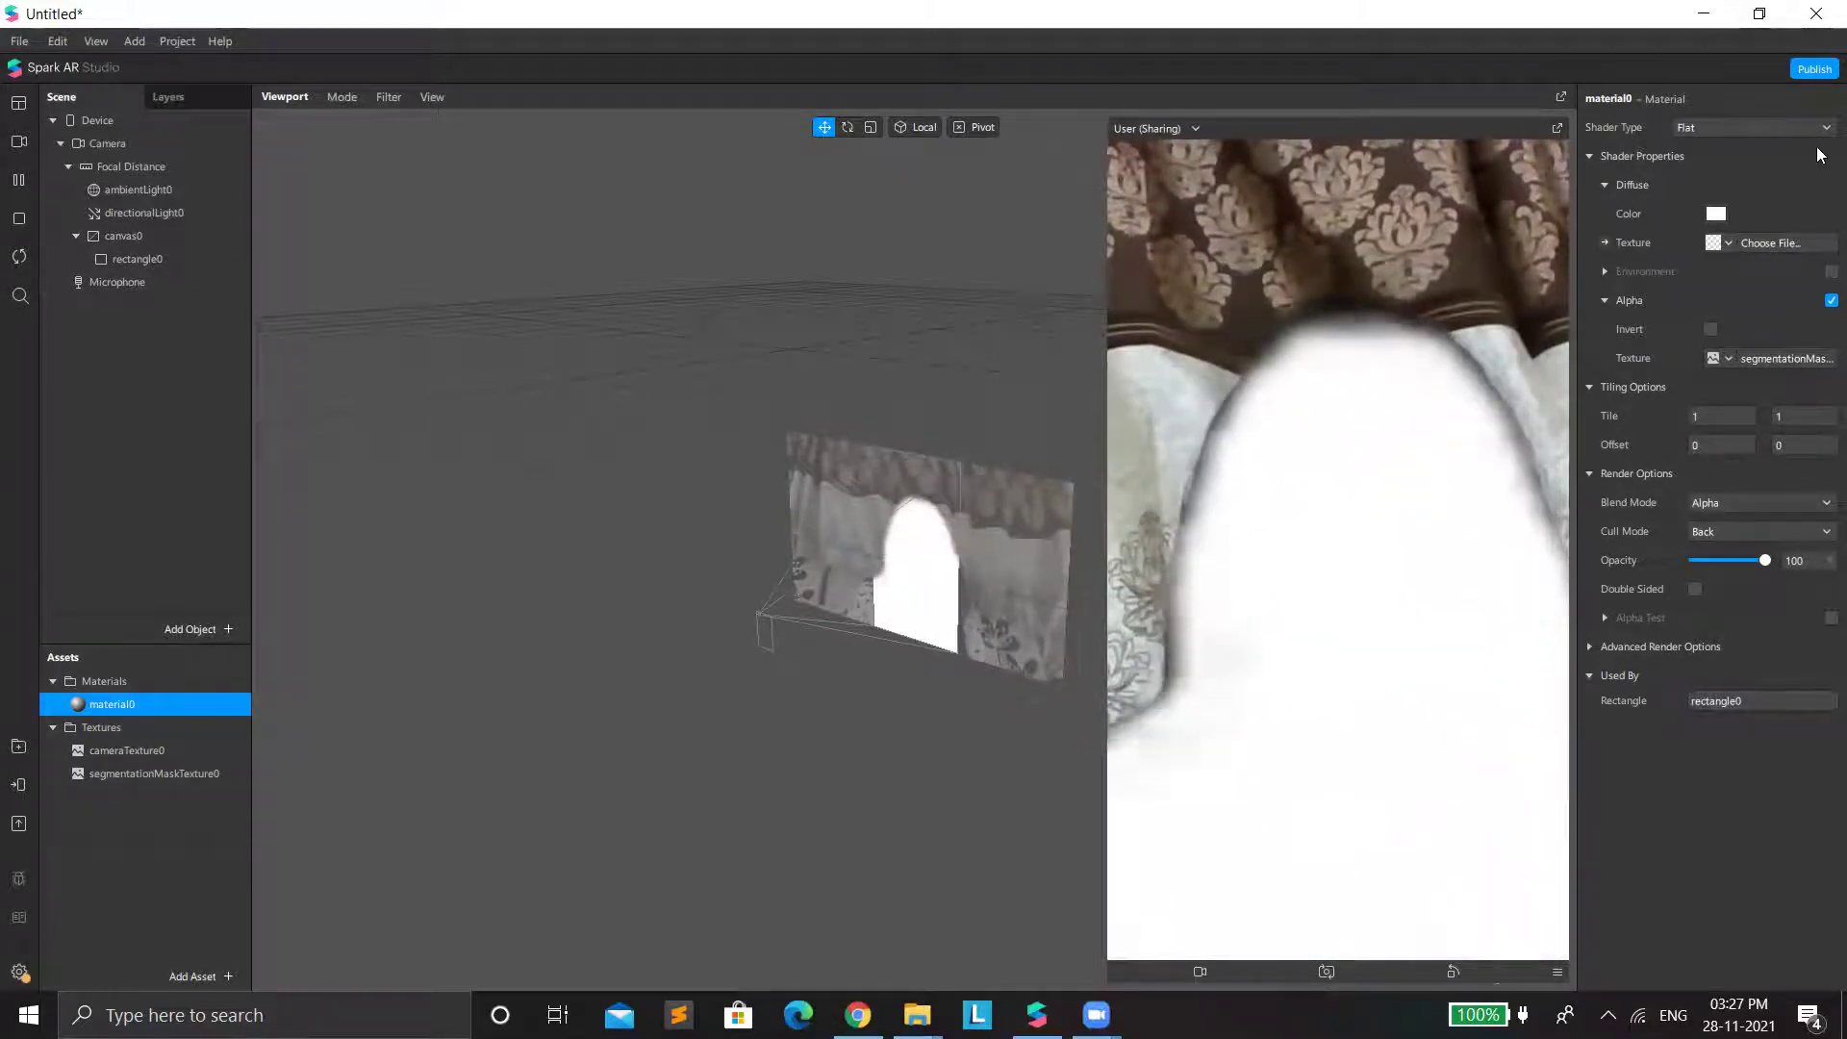
click(1727, 239)
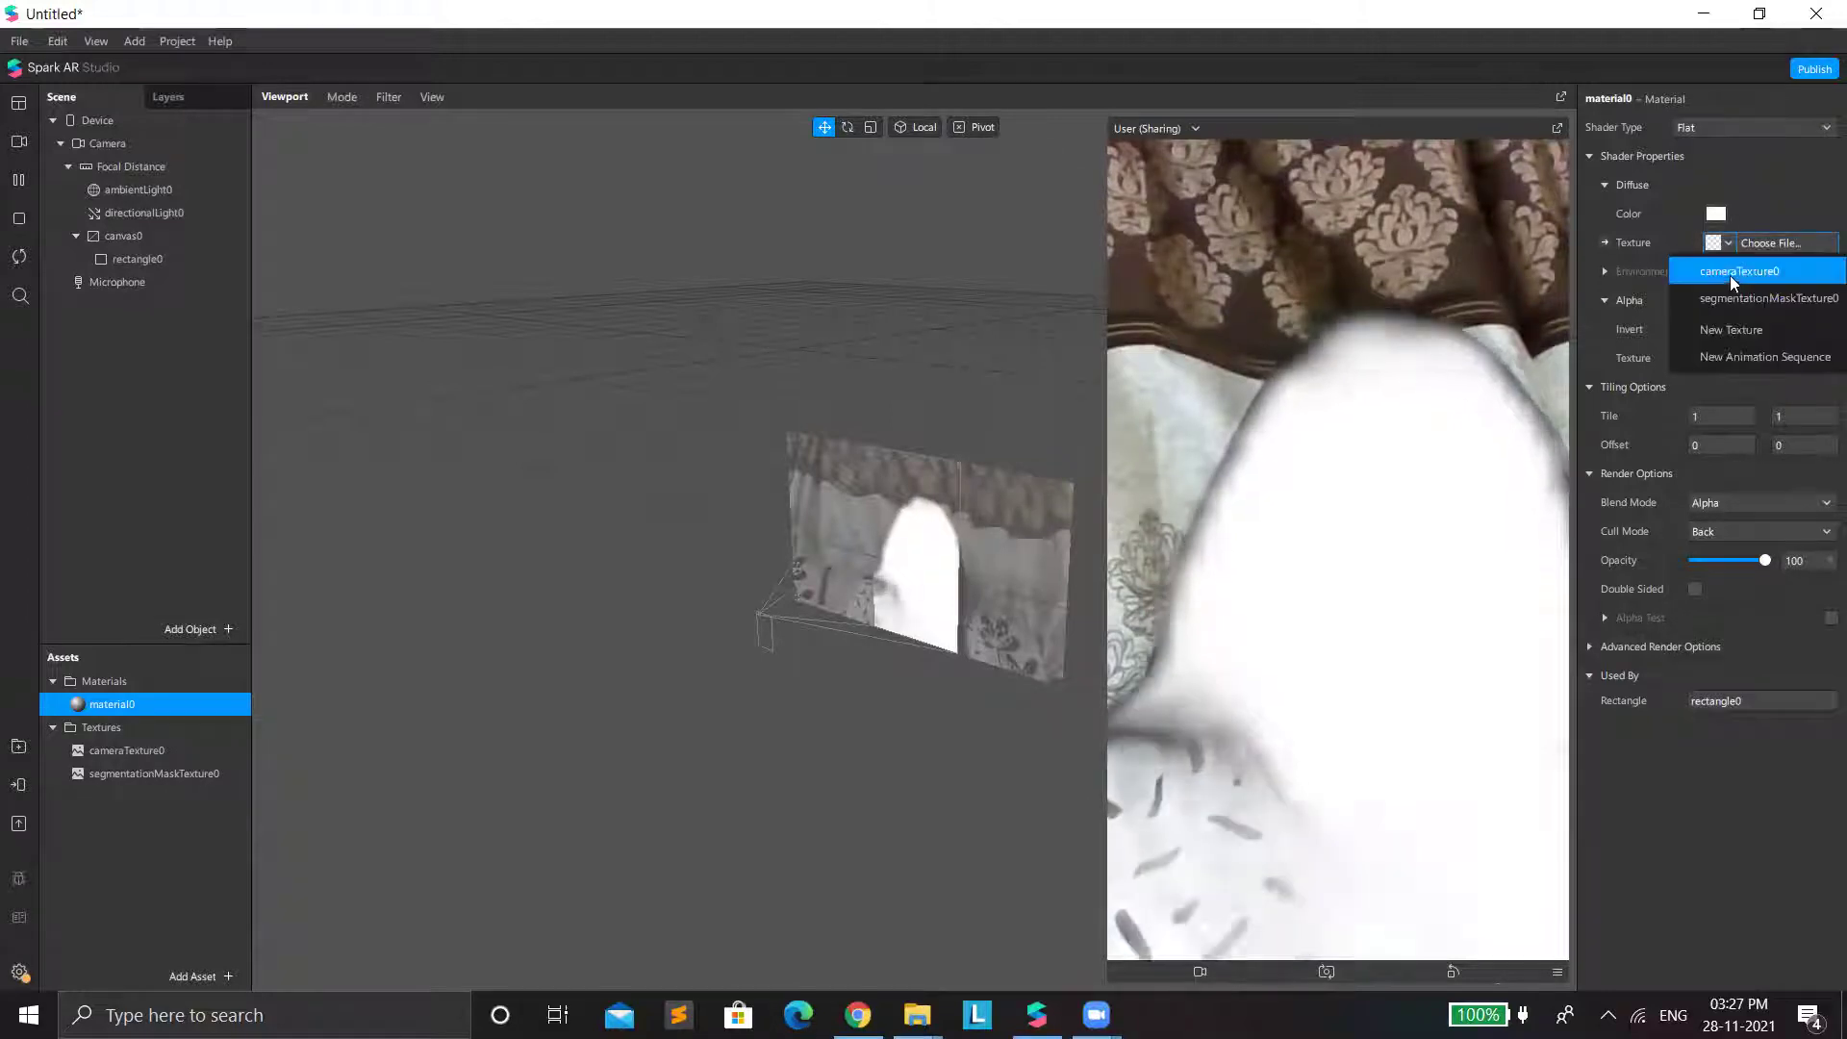
click(1730, 273)
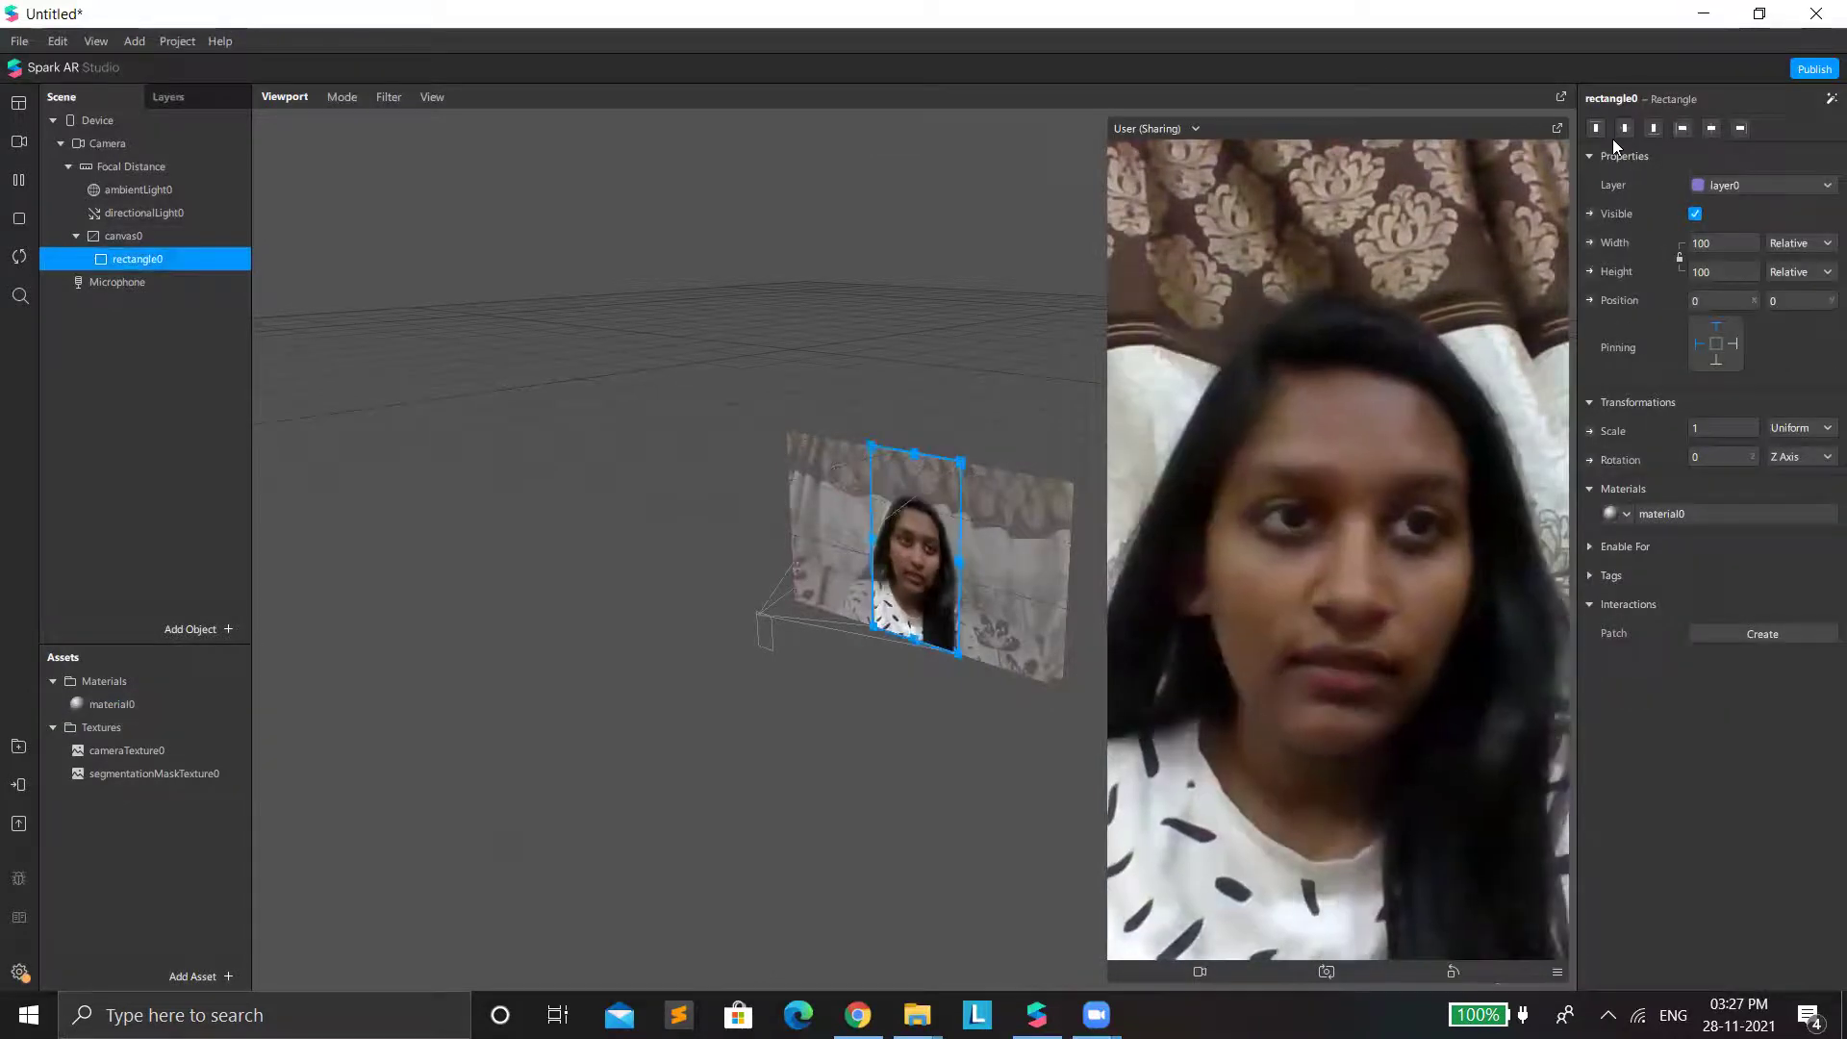
Rename rectangle0 to camTexture.
double_click(1607, 98)
text(ca)
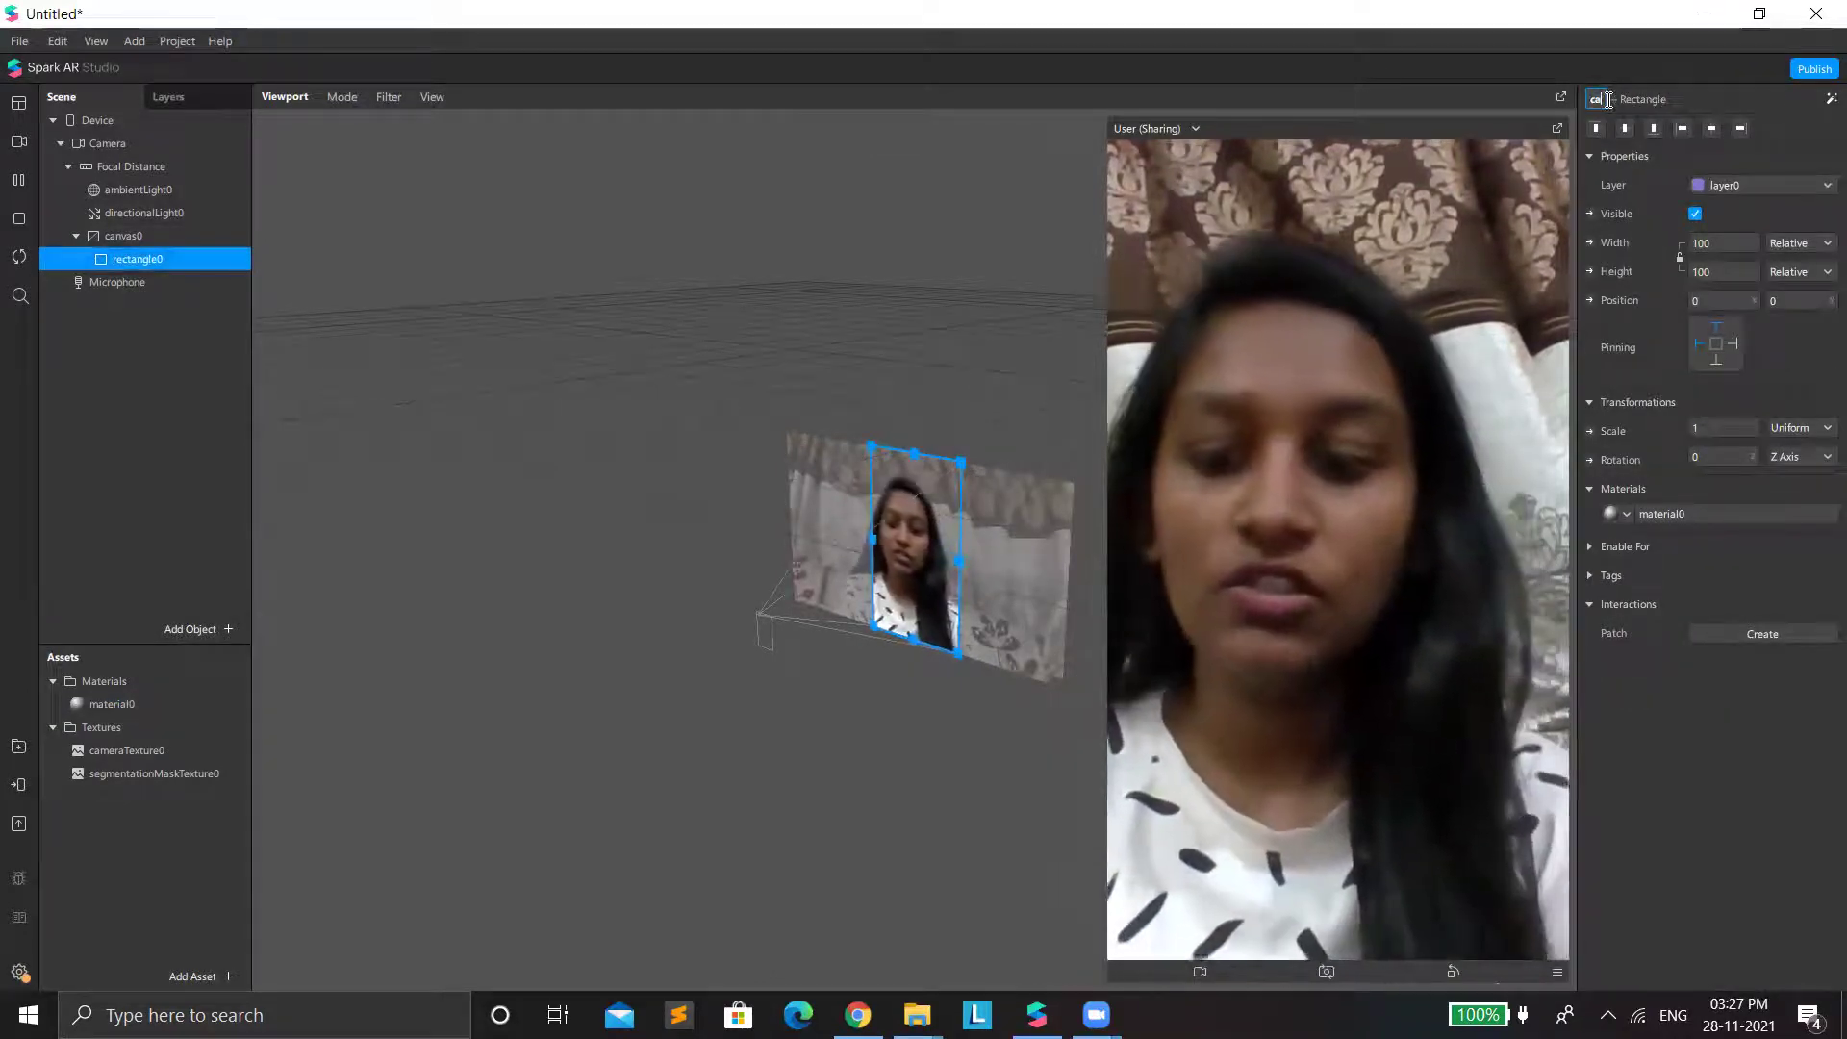
text(mText)
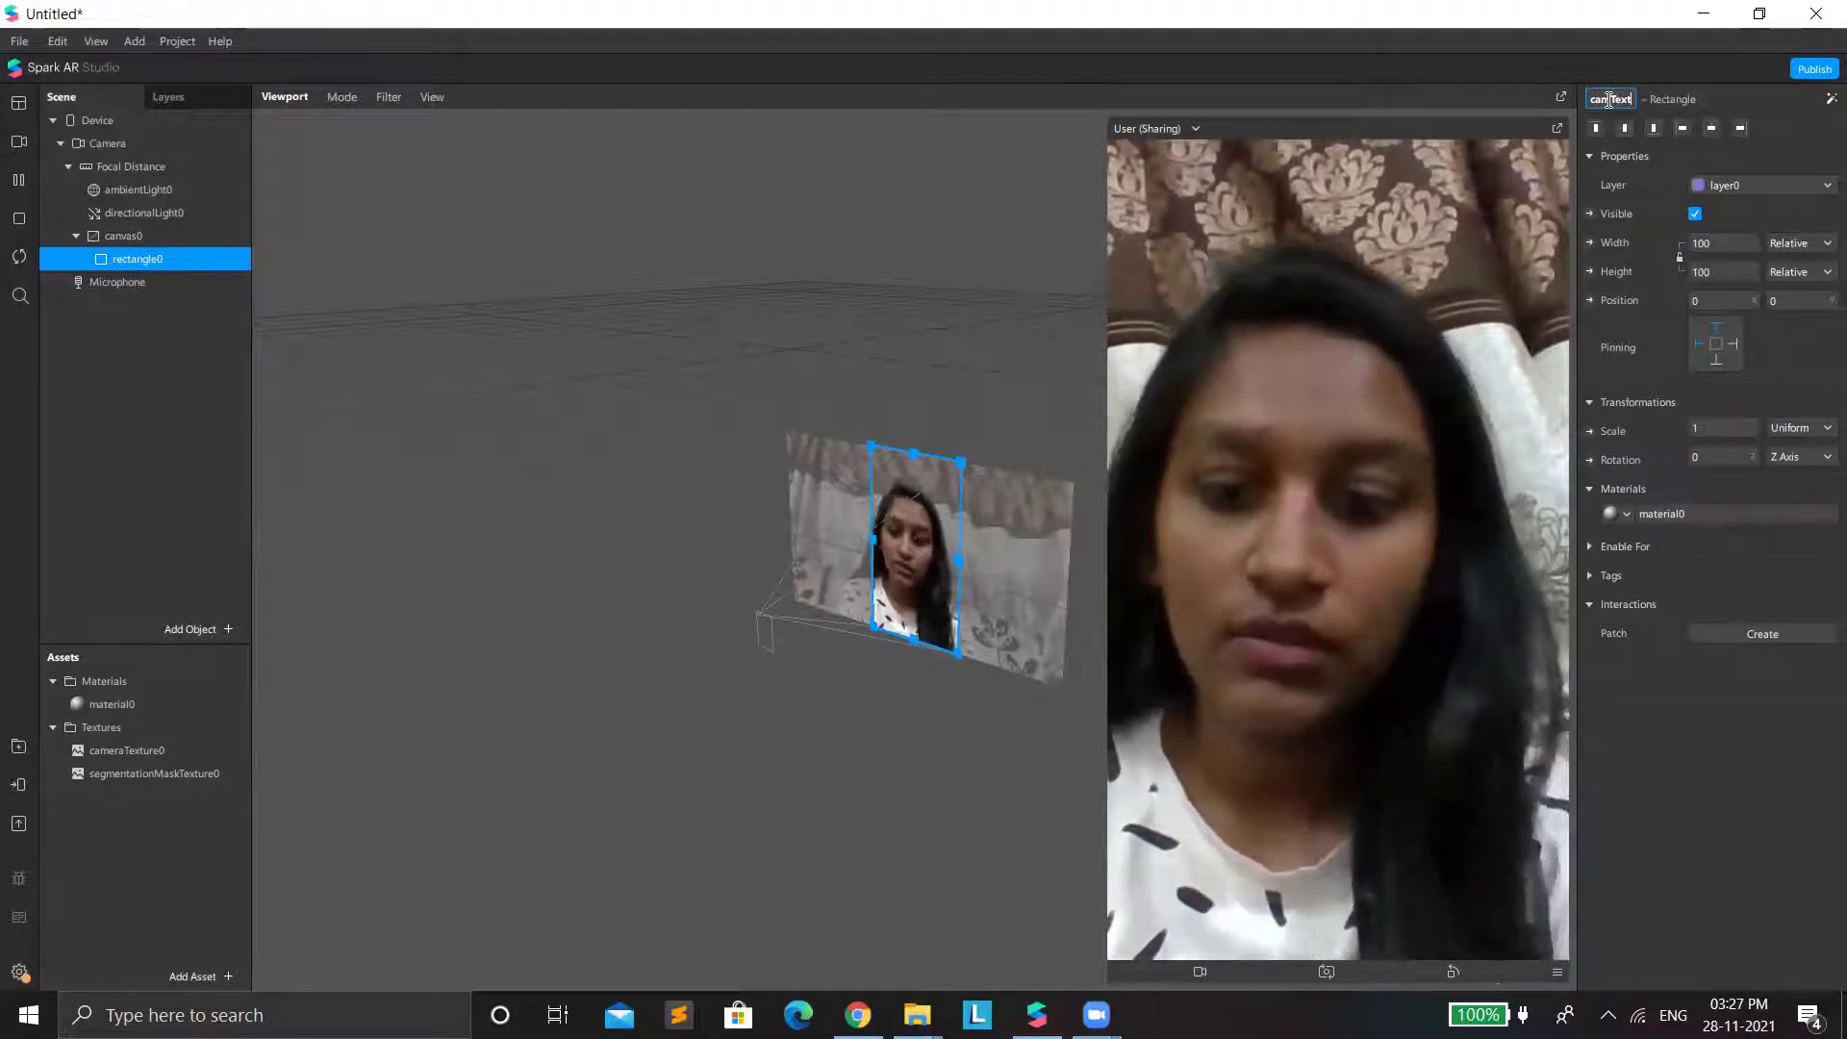
text(ure)
key(Return)
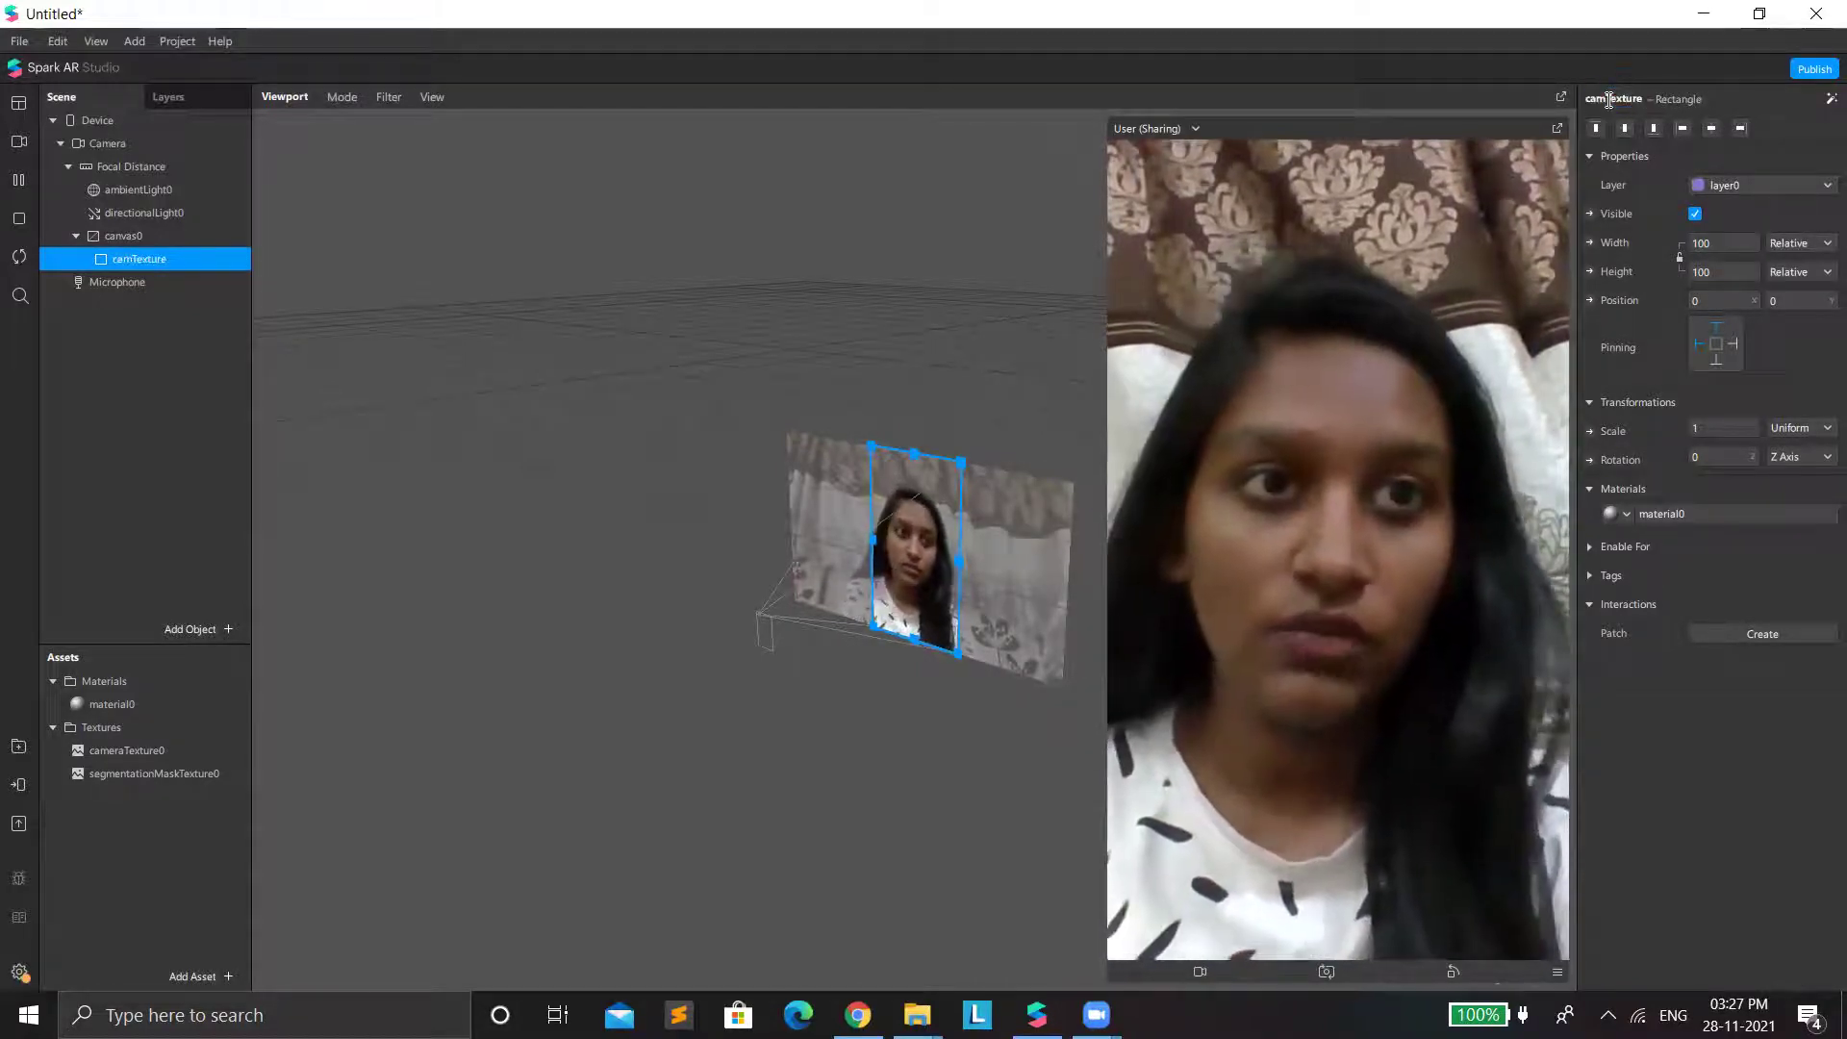
Add a second rectangle under canvas0 with a new material, filling full width and height.
right_click(156, 236)
mouse_move(230, 255)
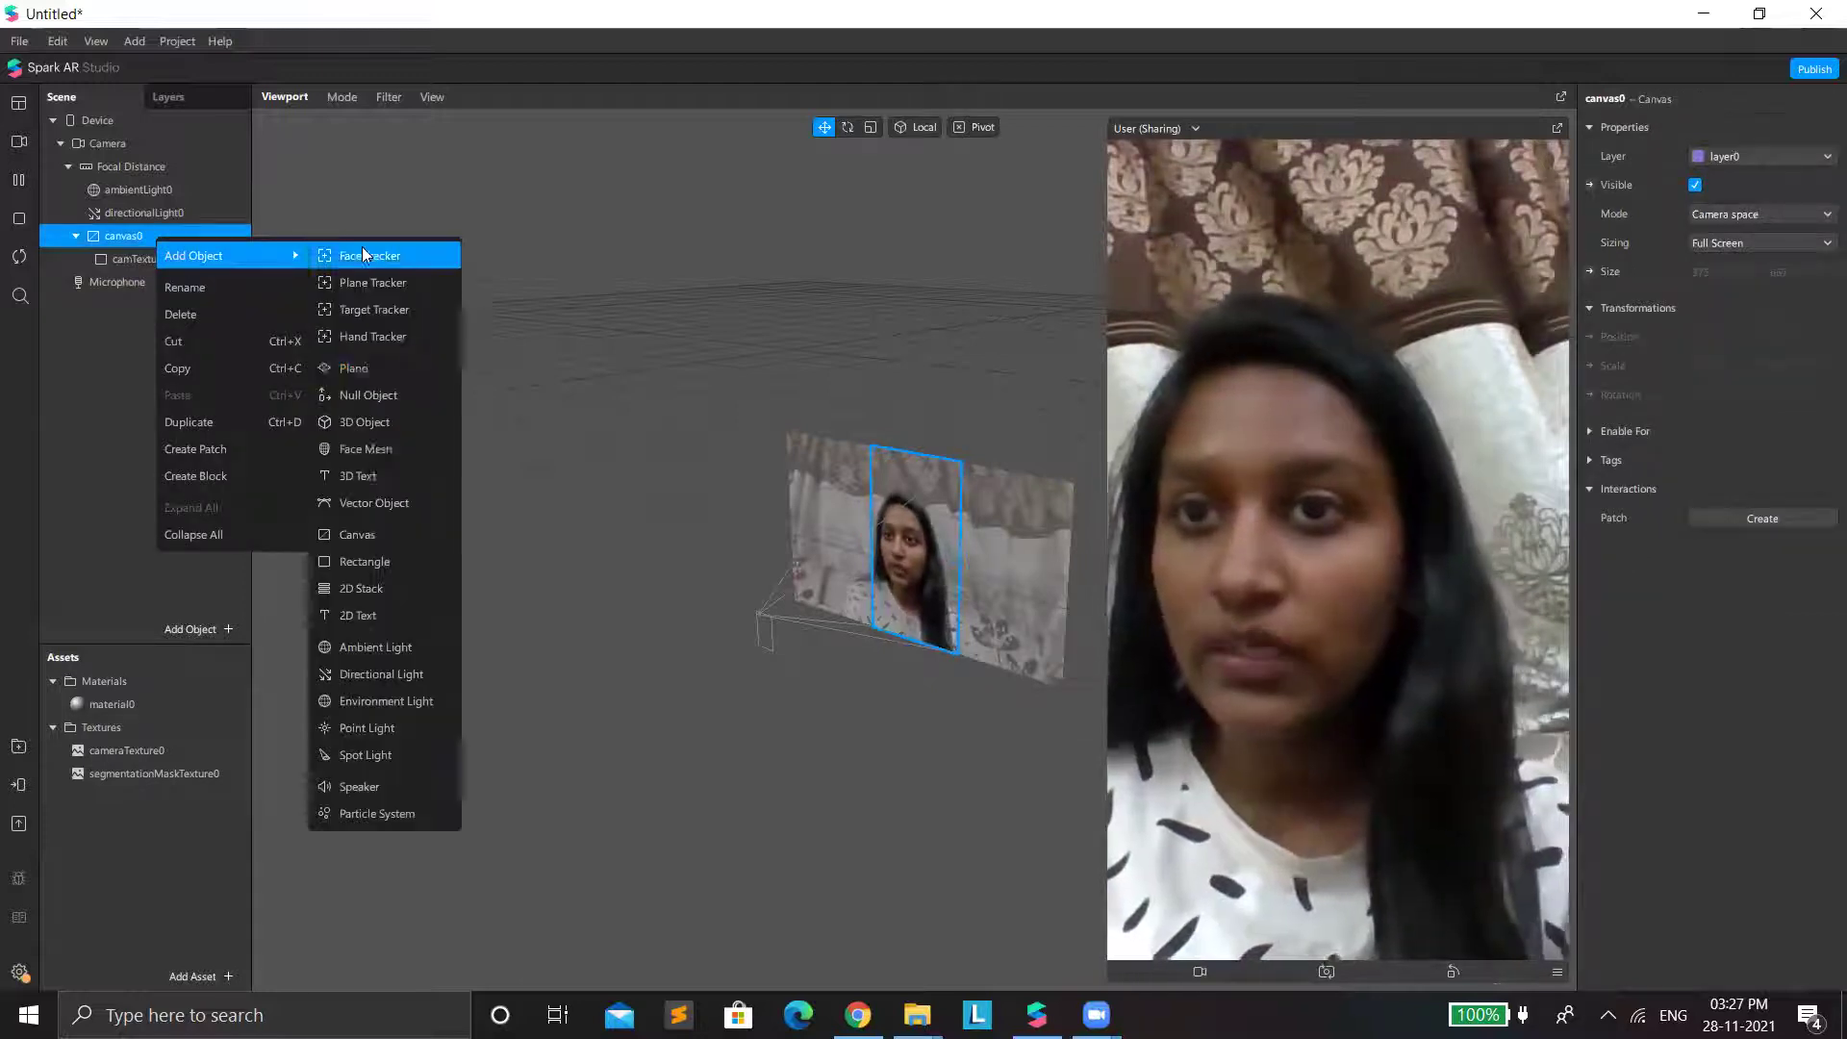
click(383, 560)
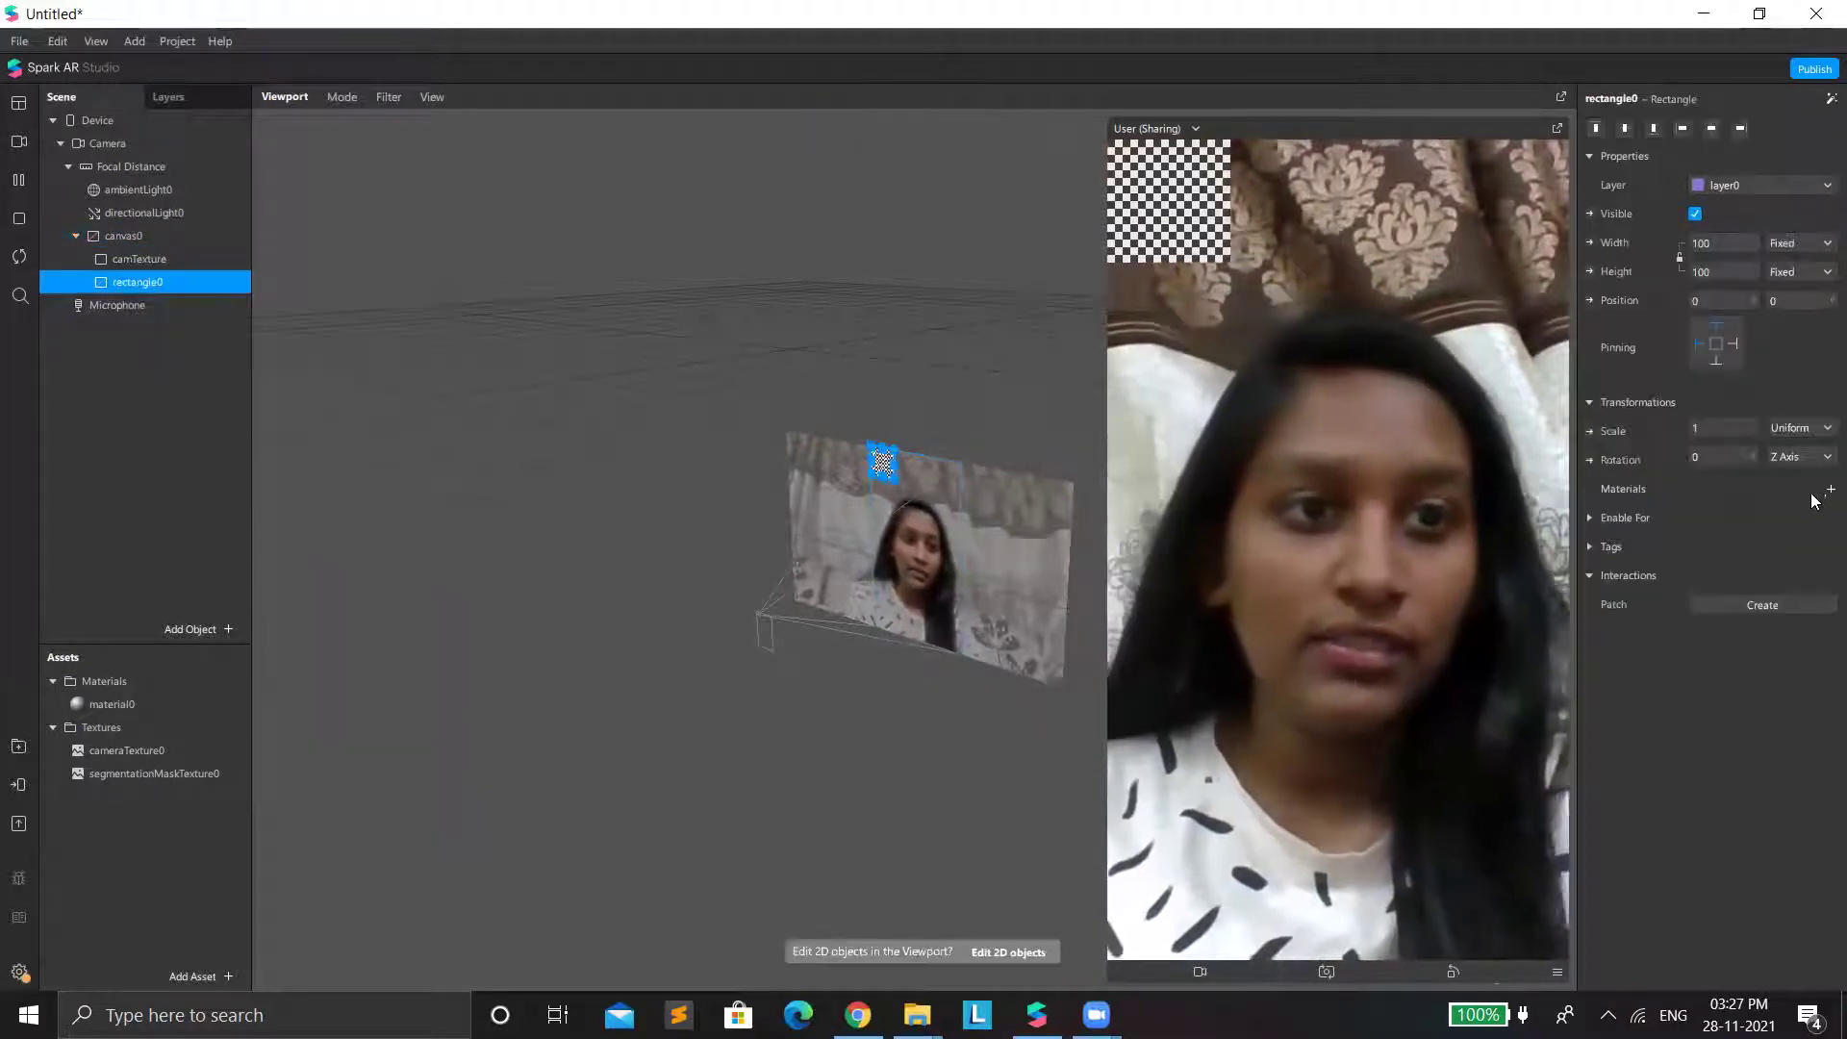
click(1830, 489)
click(1796, 541)
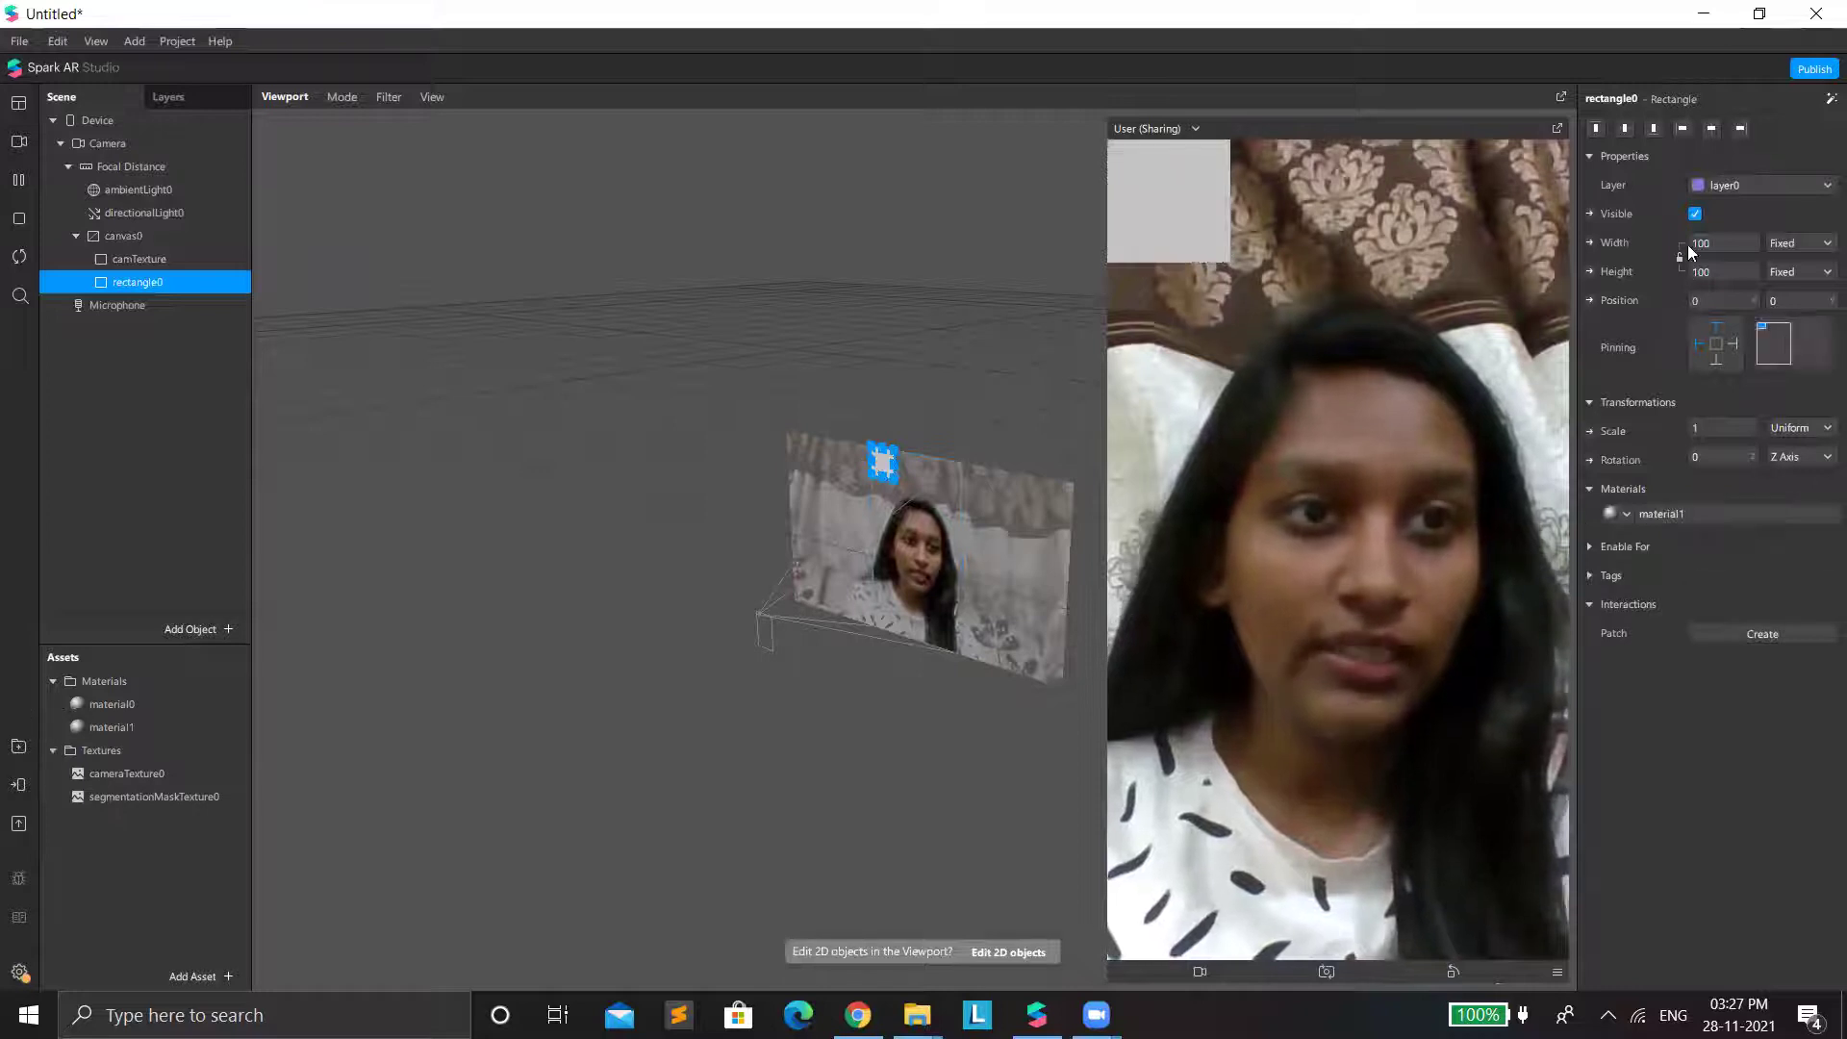
click(1724, 272)
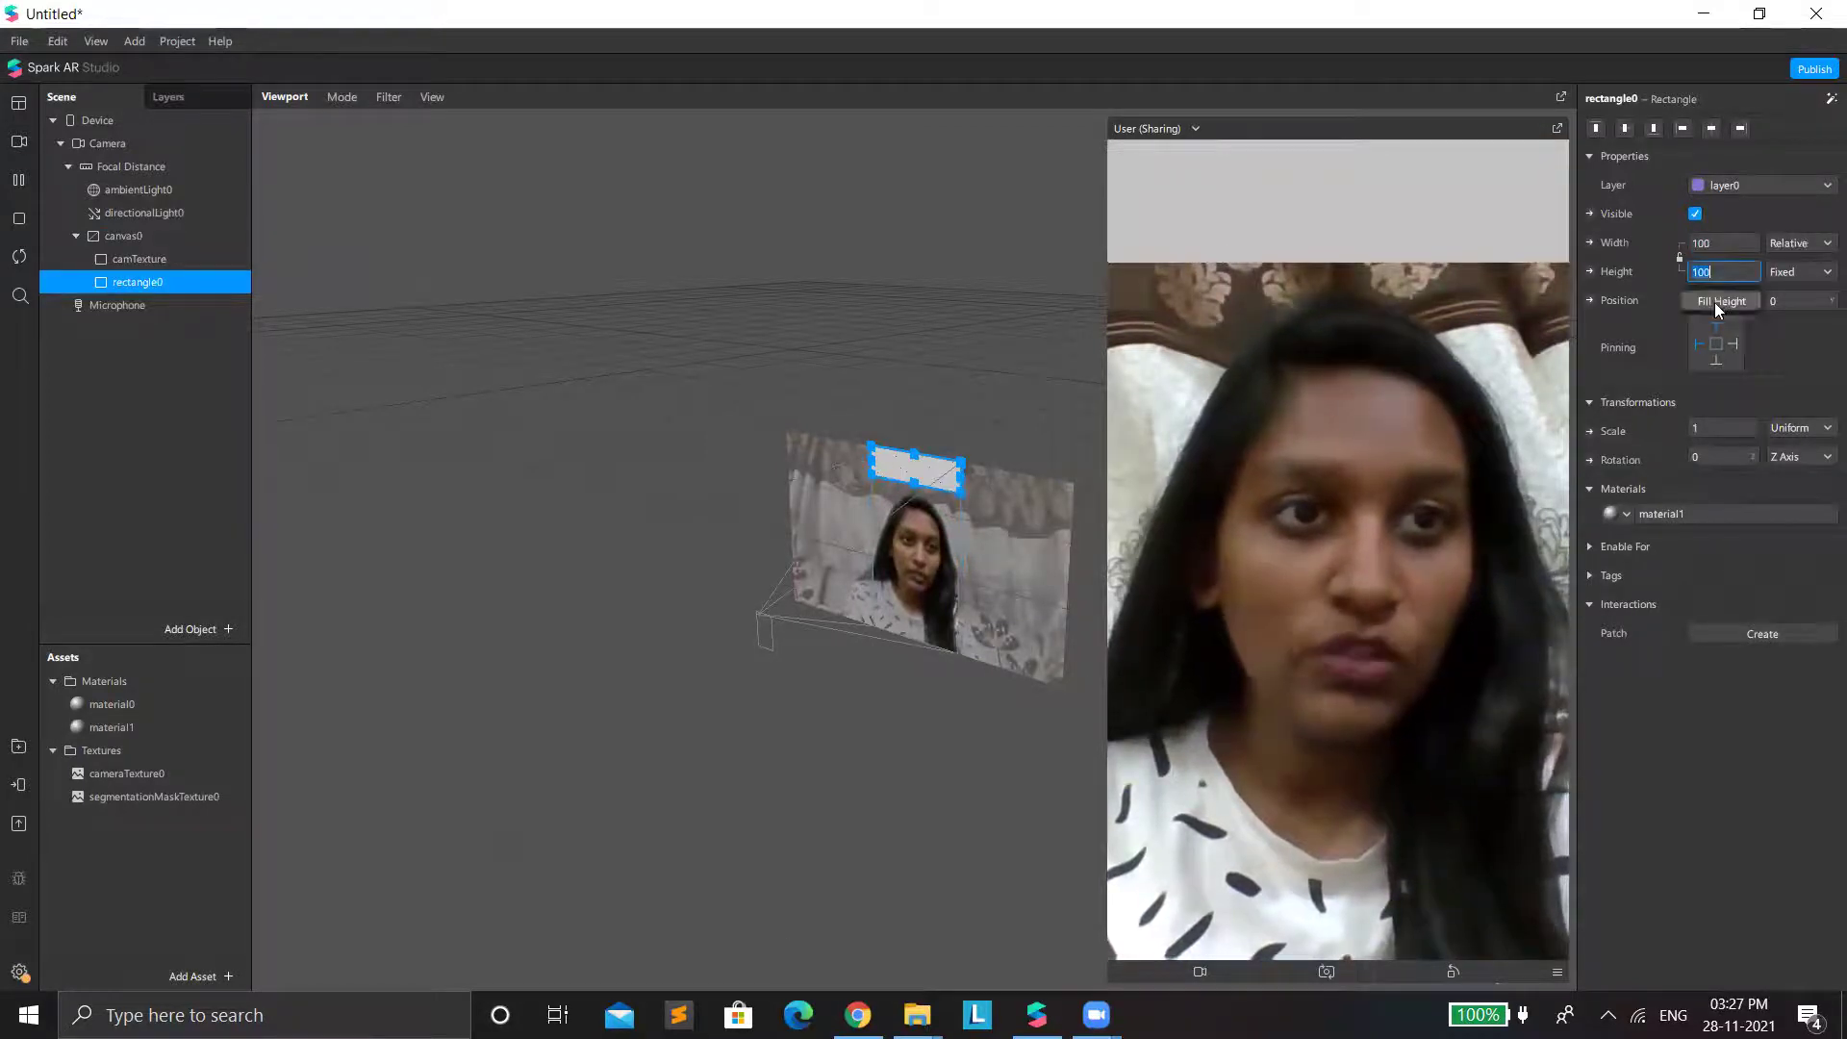
click(1714, 302)
Make material1 Flat with segmentationMaskTexture0 alpha, and move rectangle0 above camTexture.
click(1748, 525)
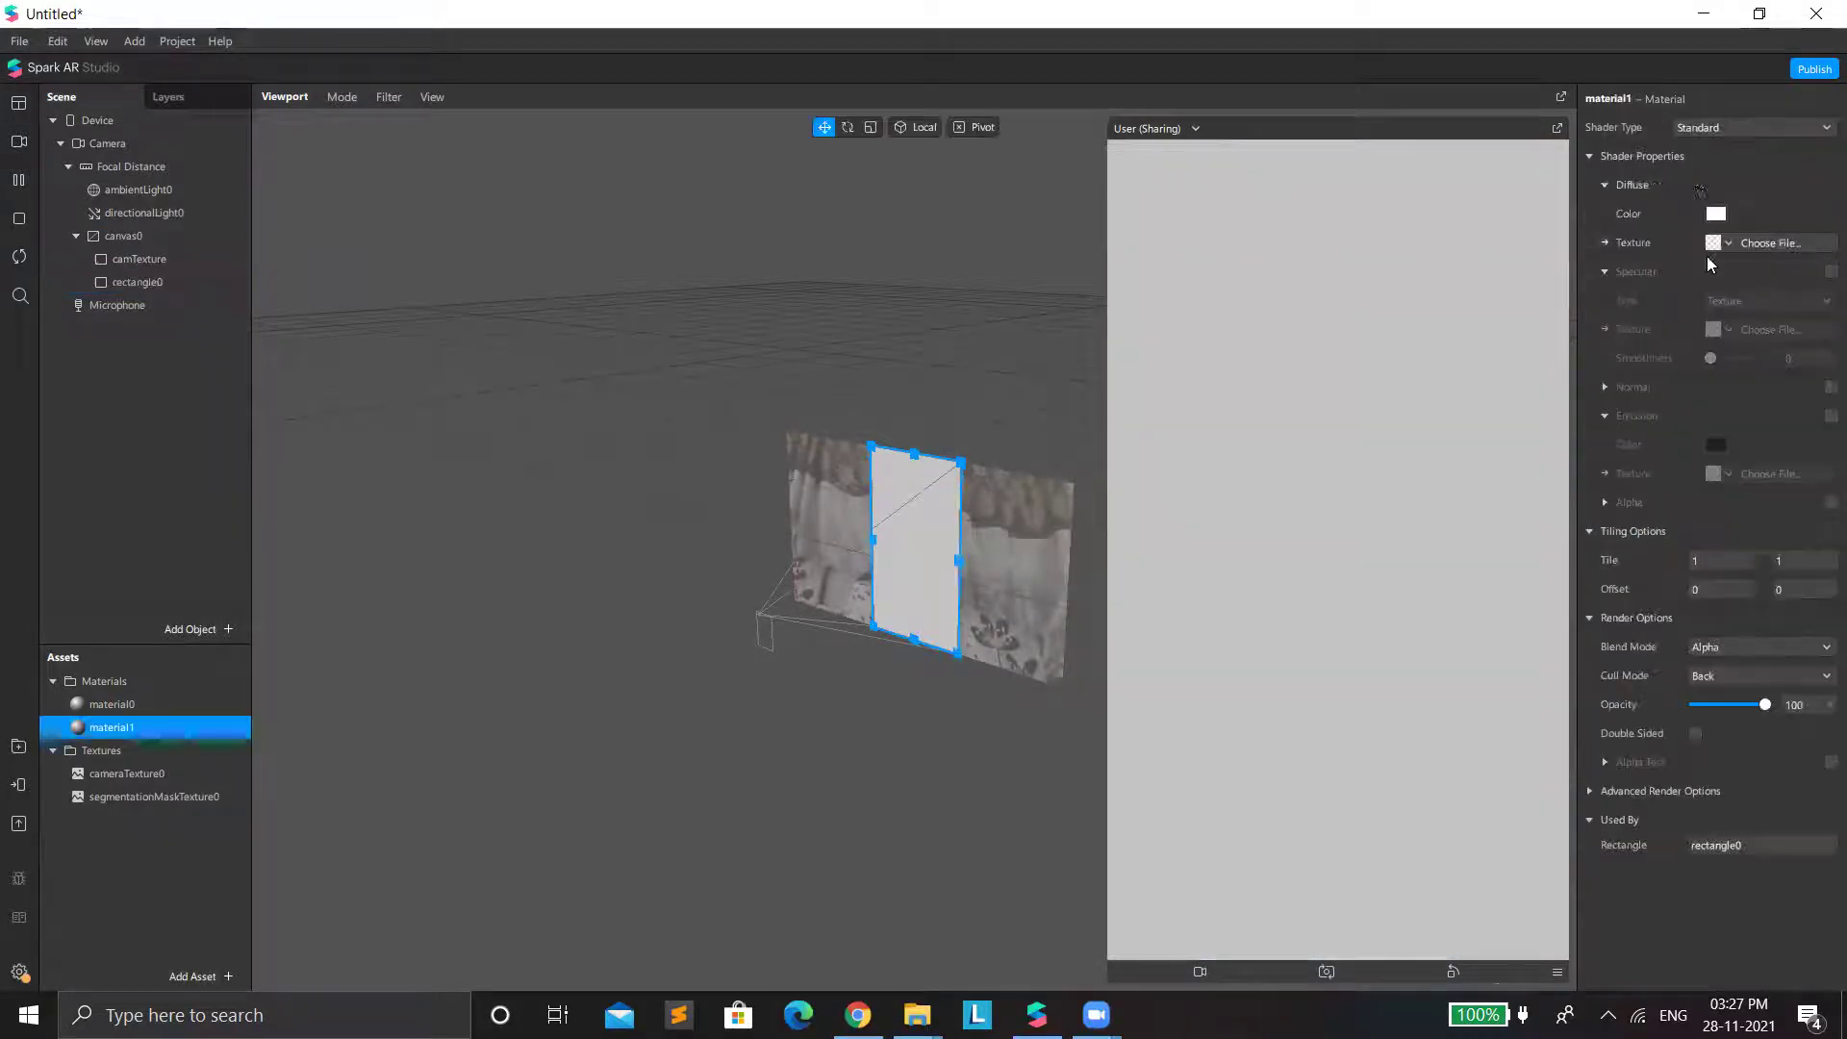
click(1706, 128)
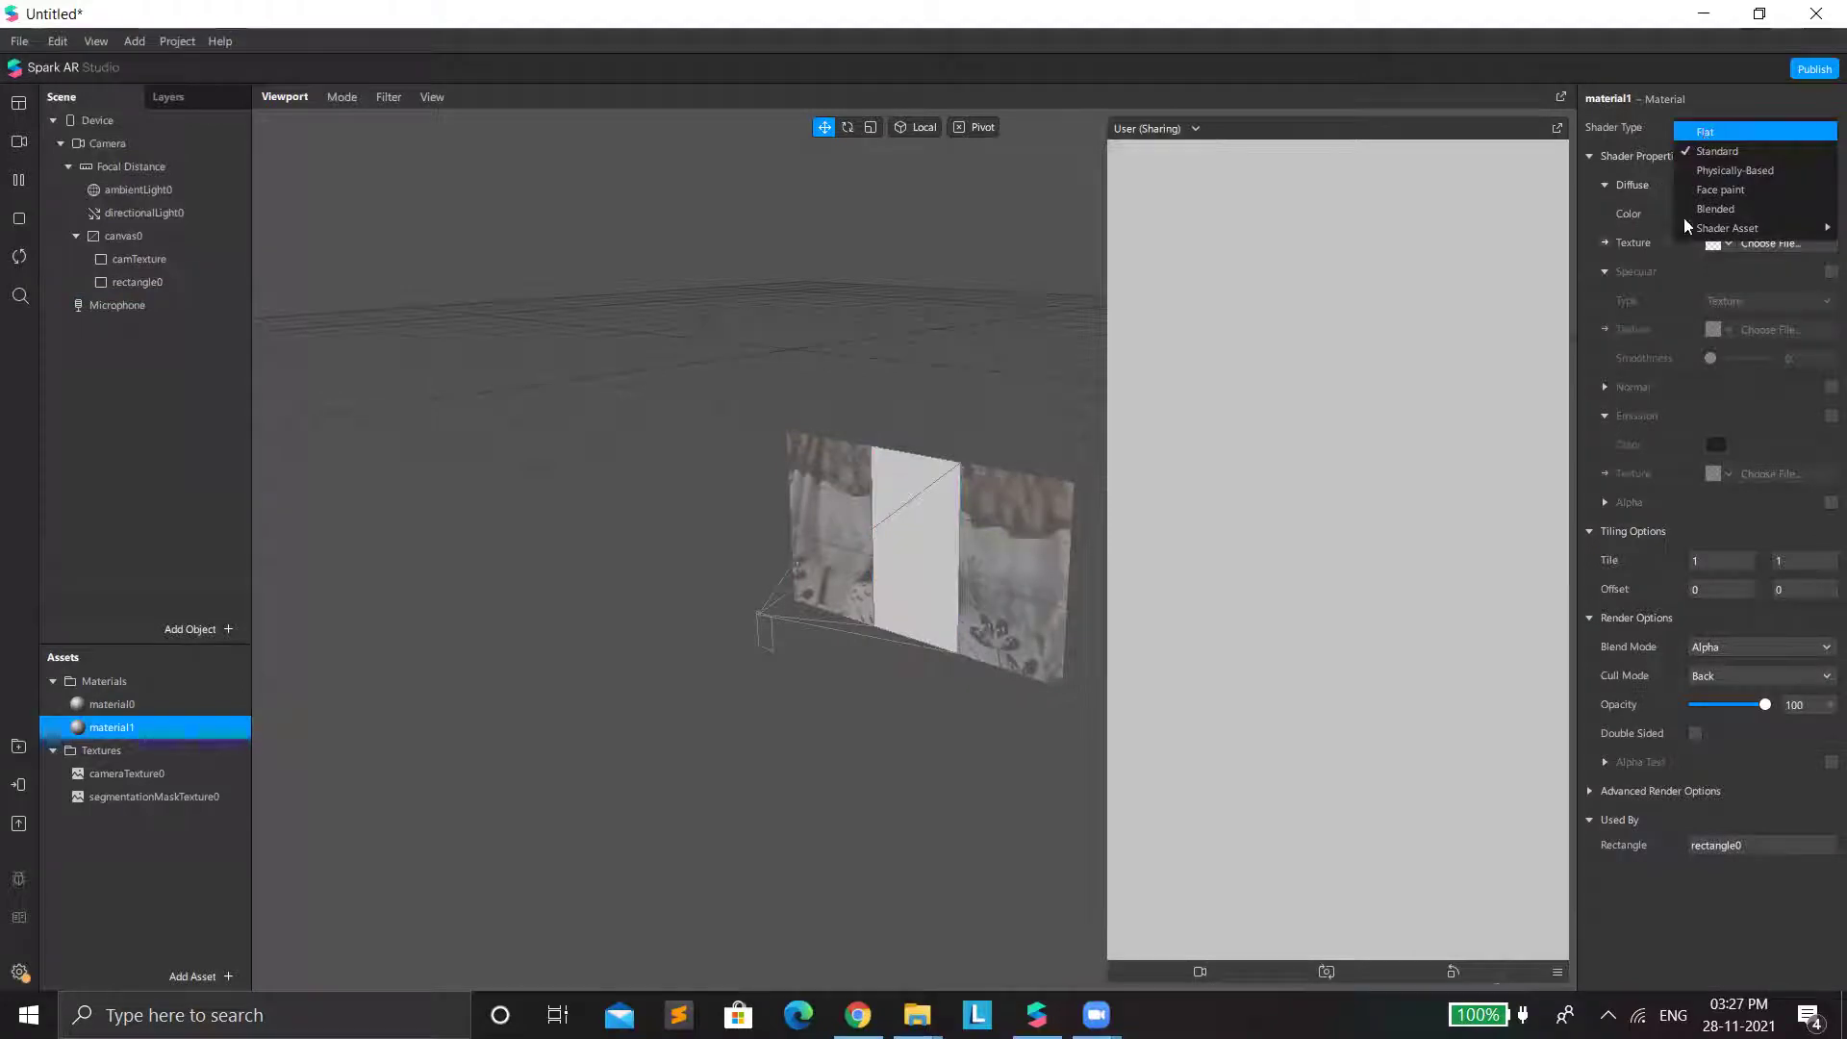
click(1737, 132)
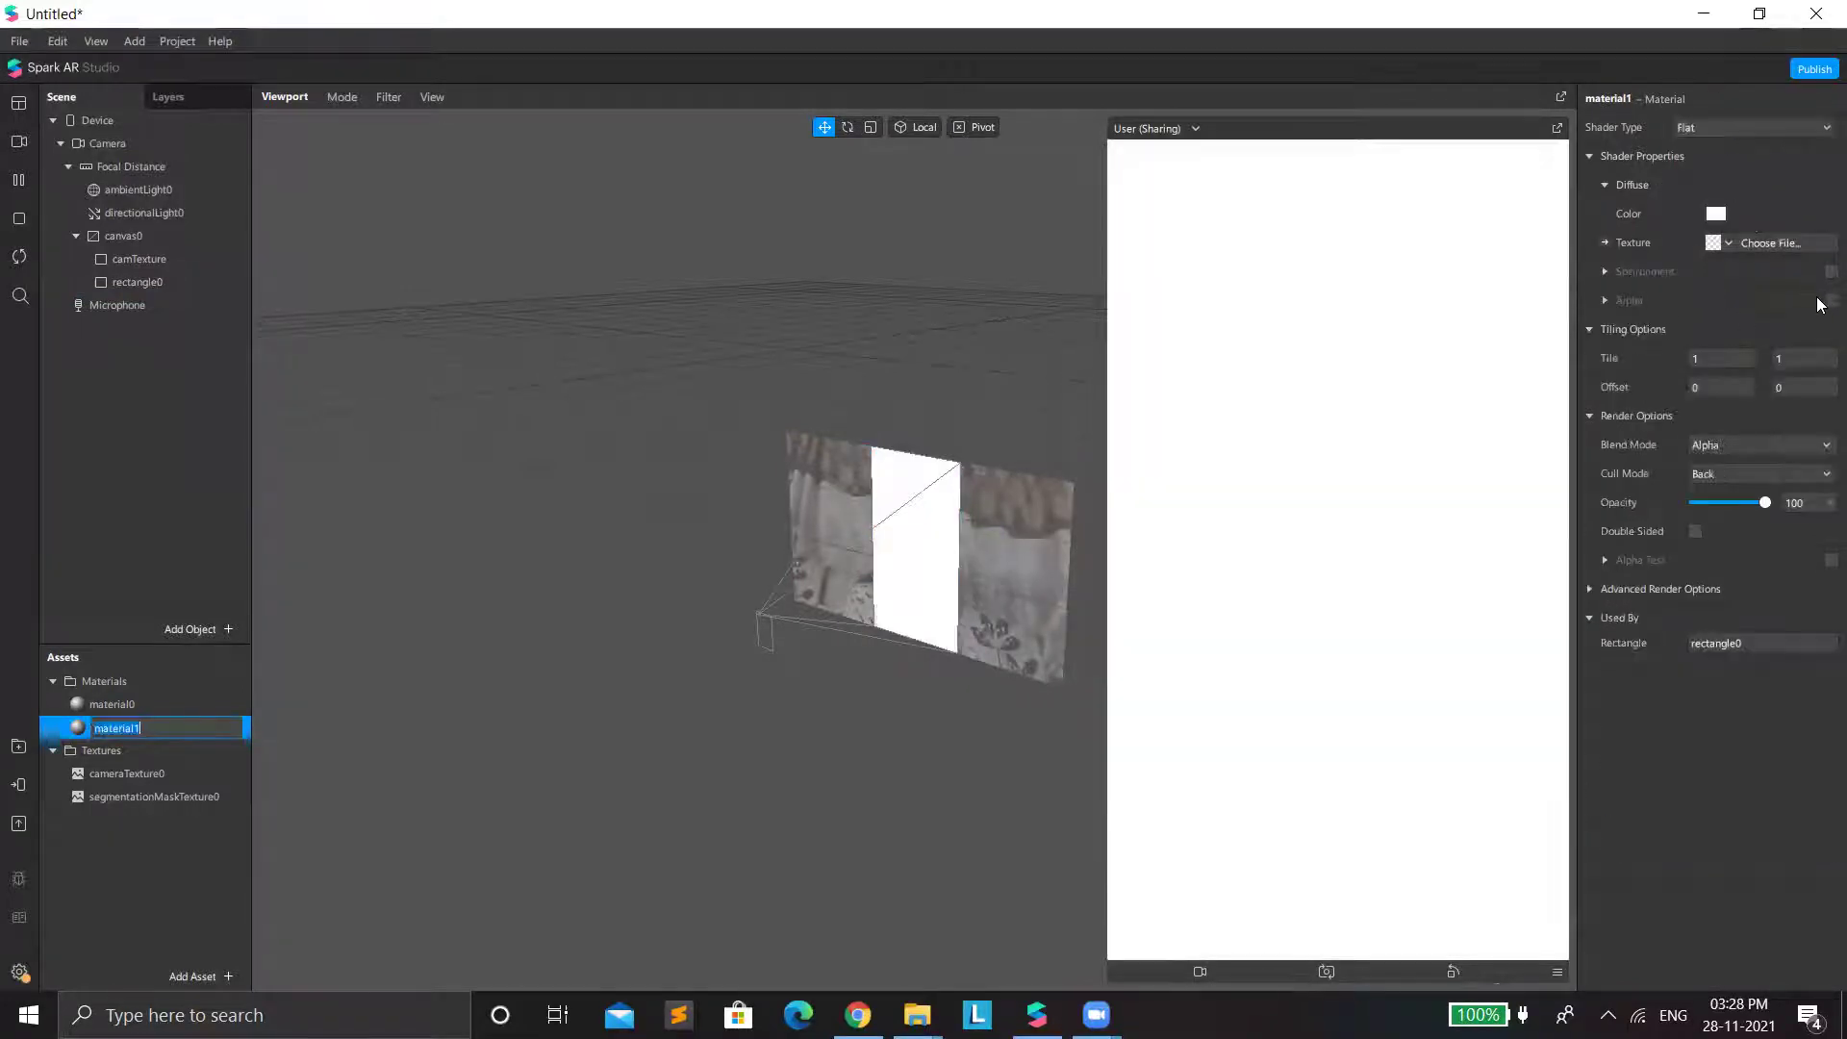
click(1831, 300)
click(1736, 359)
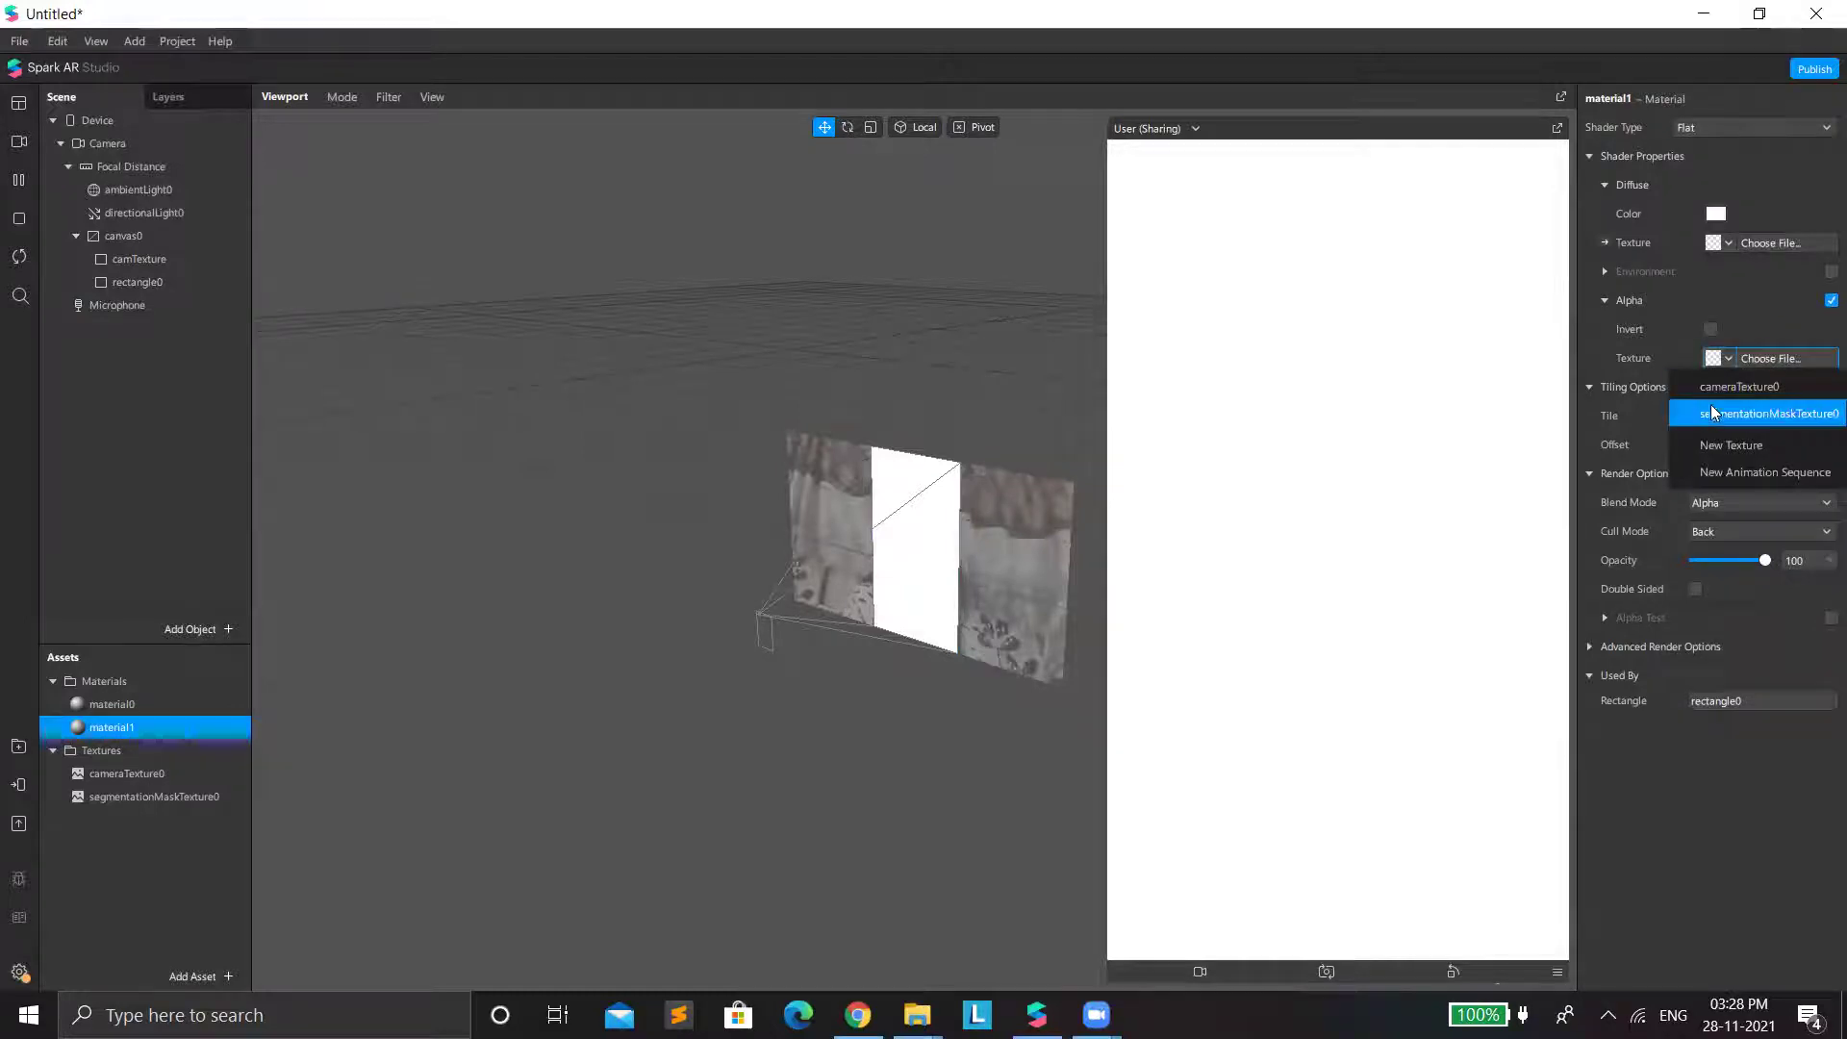
click(1721, 415)
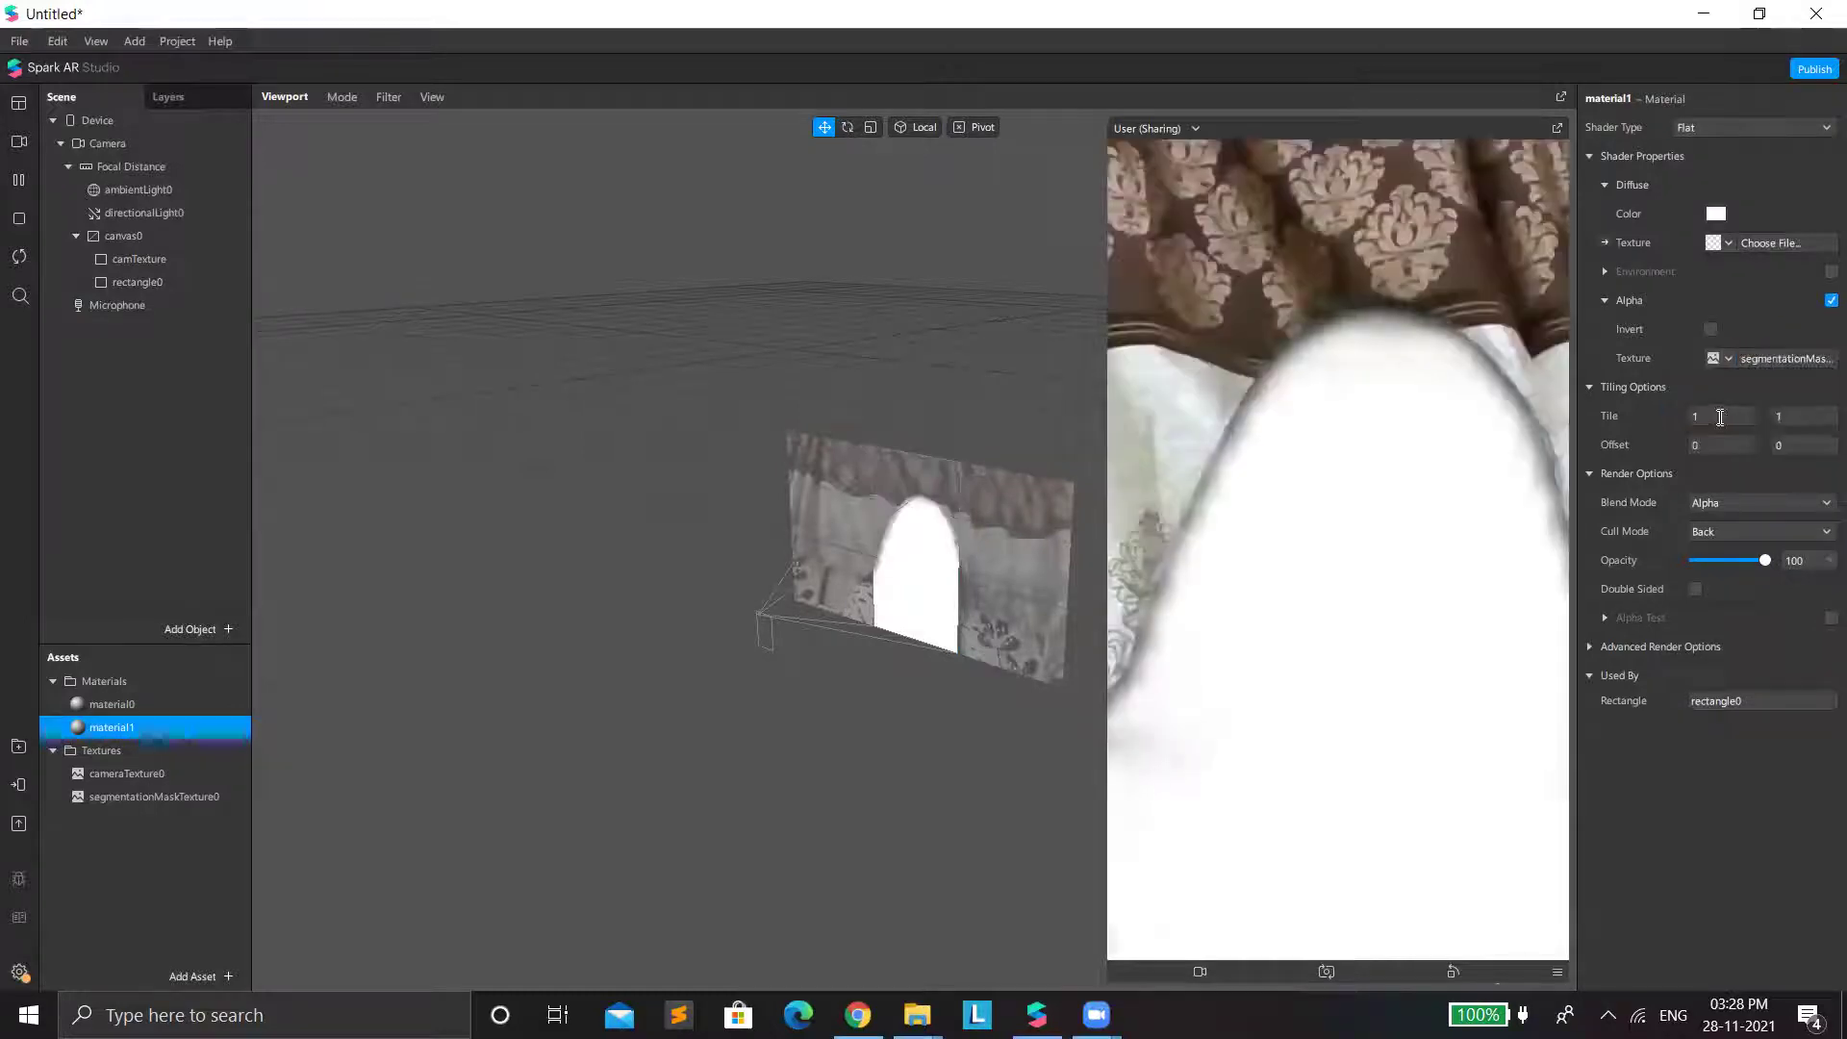
click(127, 282)
drag(120, 258, 126, 243)
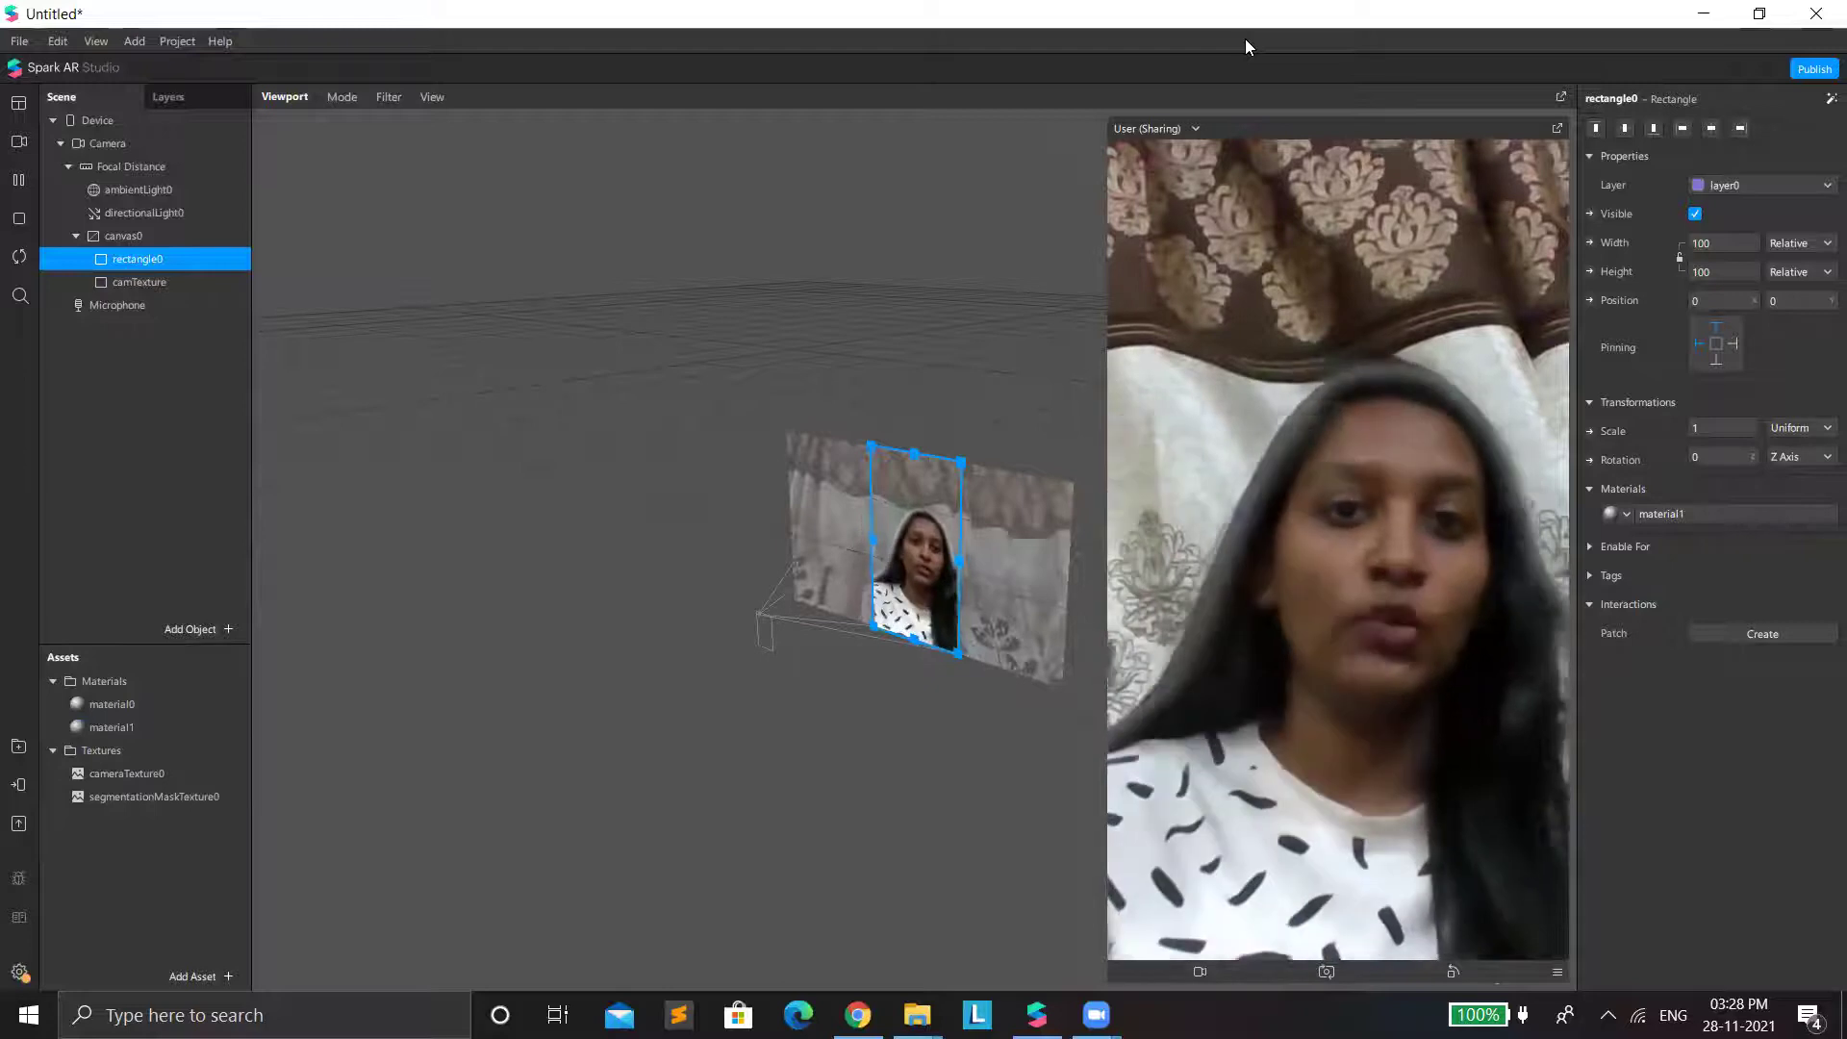
Set rectangle0's uniform Scale to 1.12 in the Inspector.
click(1701, 427)
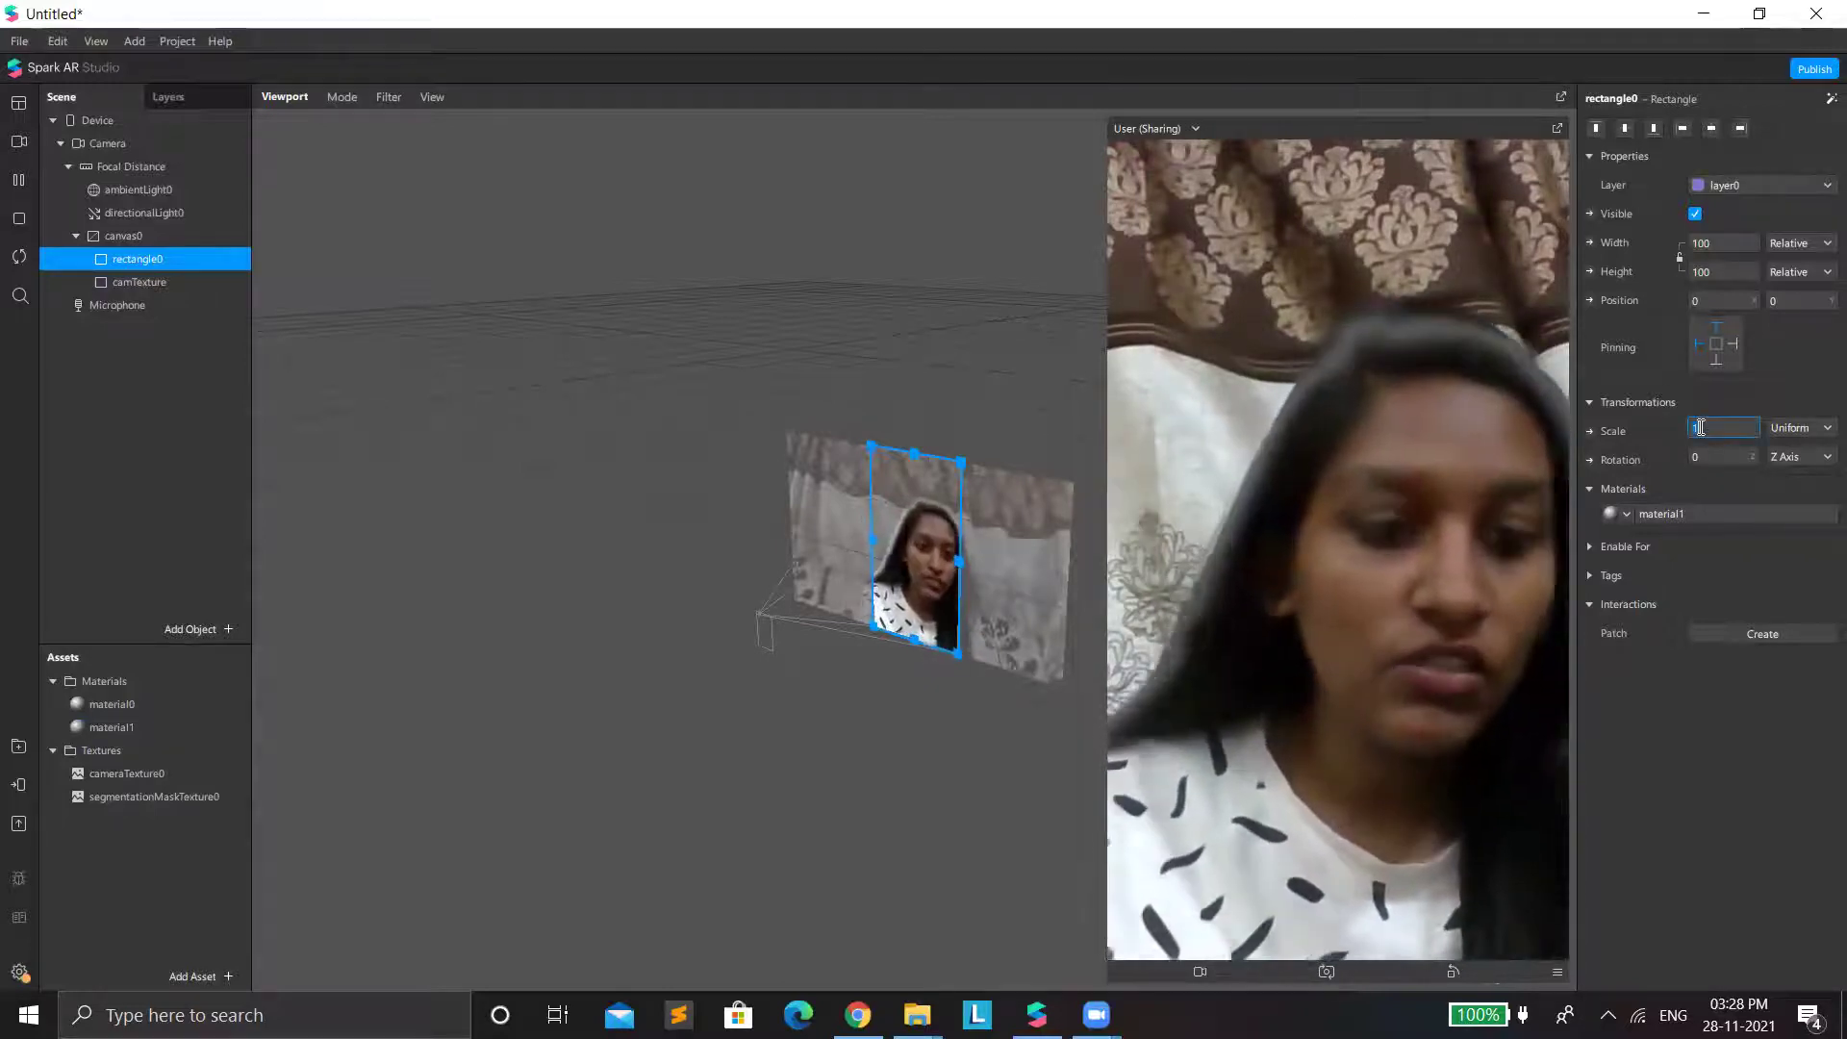
text(.02)
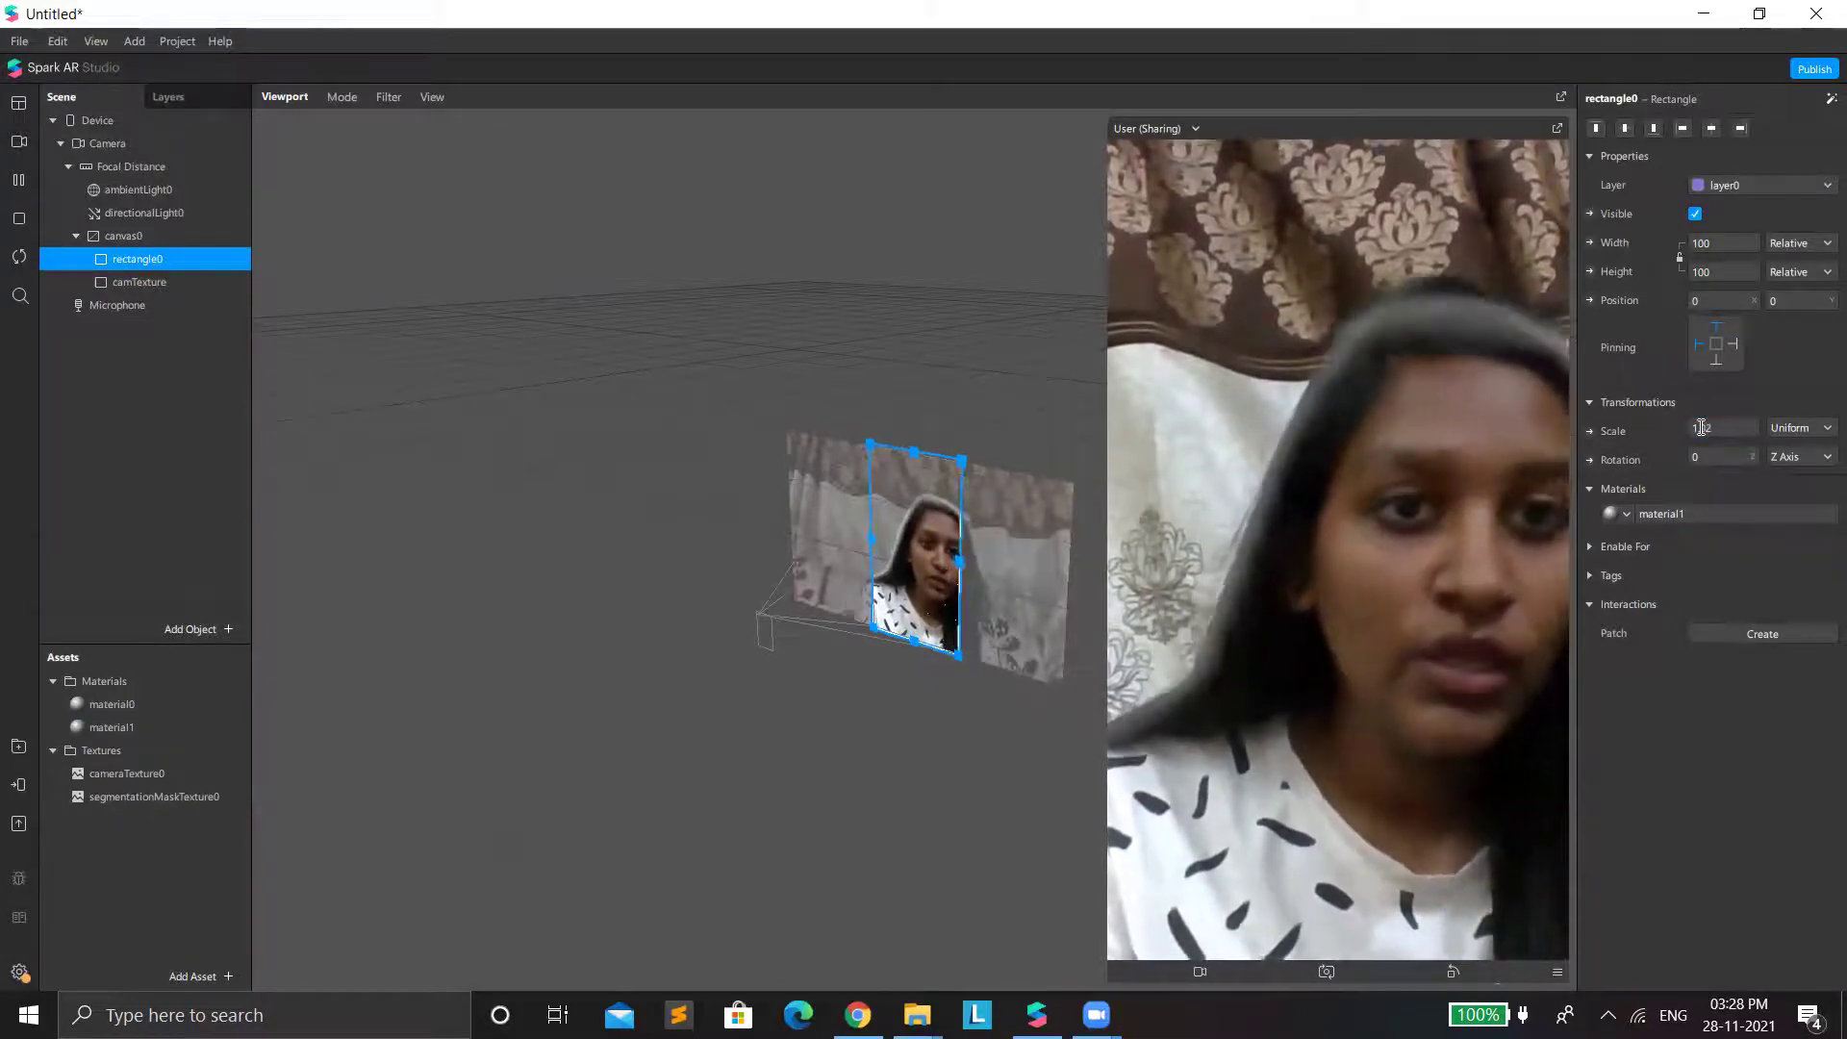
key(Return)
double_click(1699, 428)
text(1)
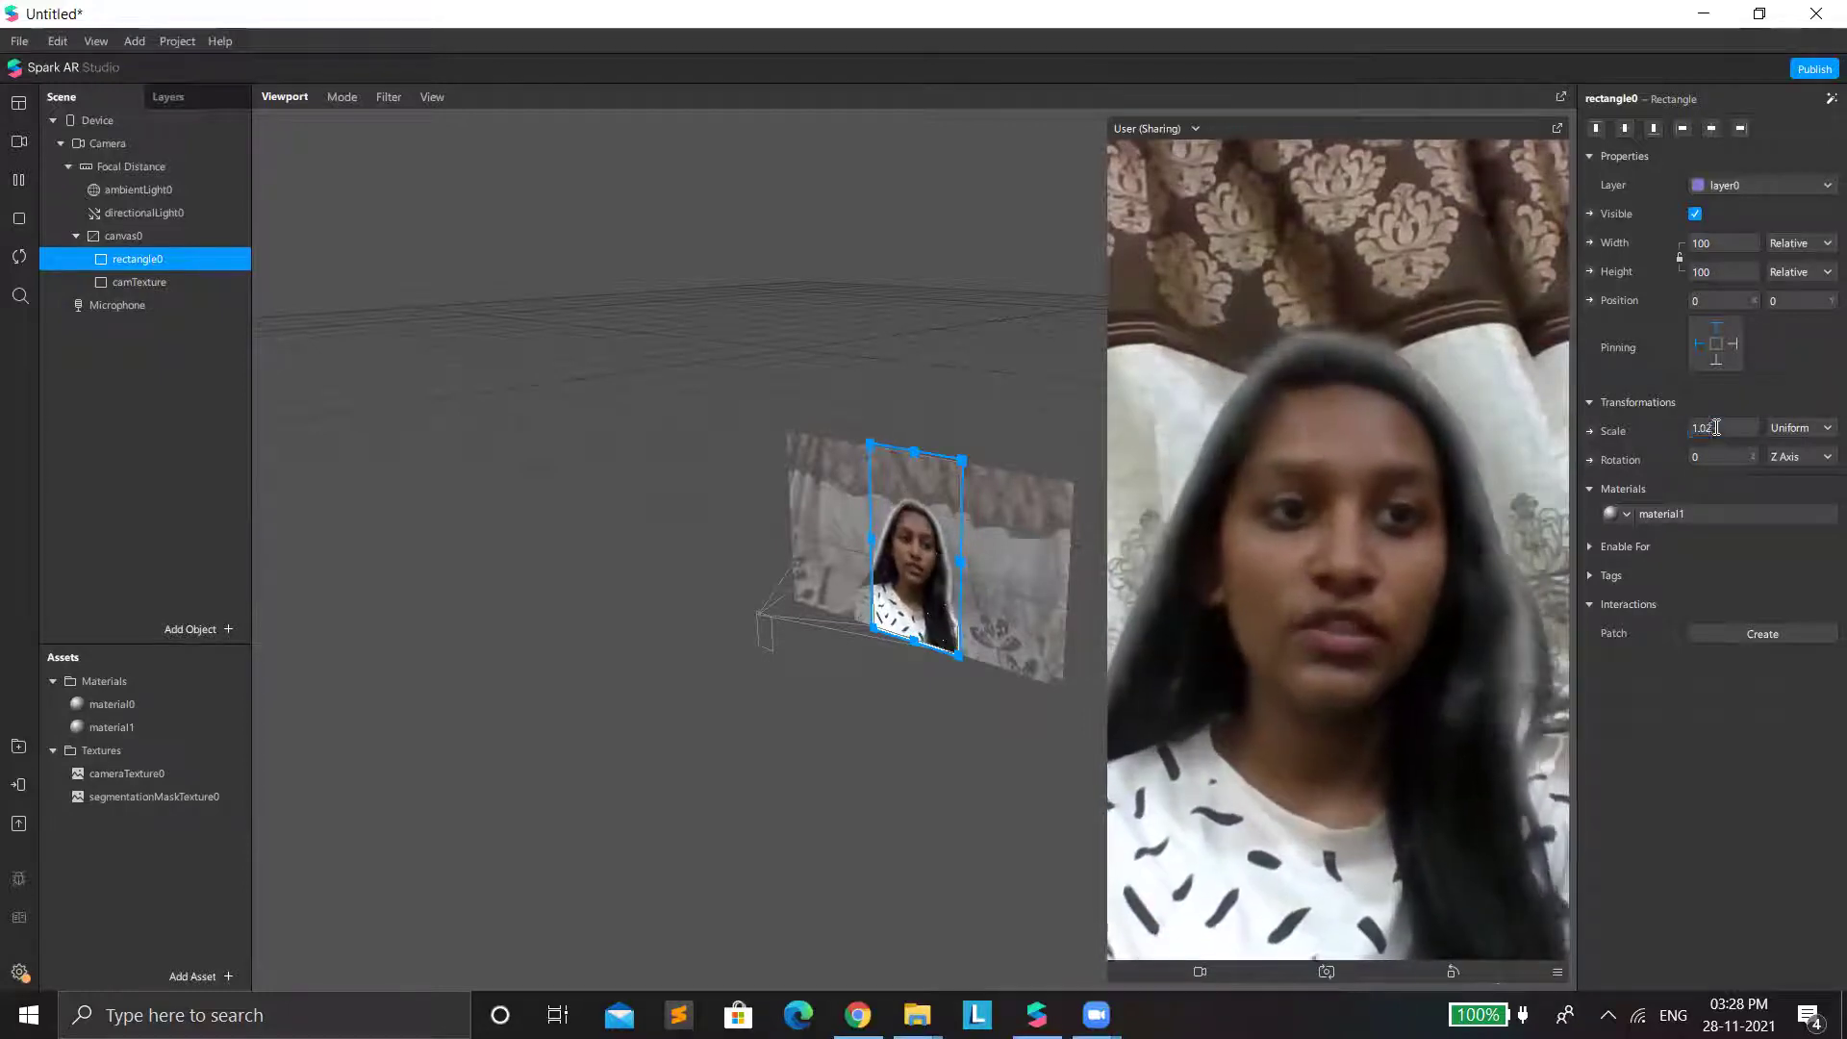
text(.12)
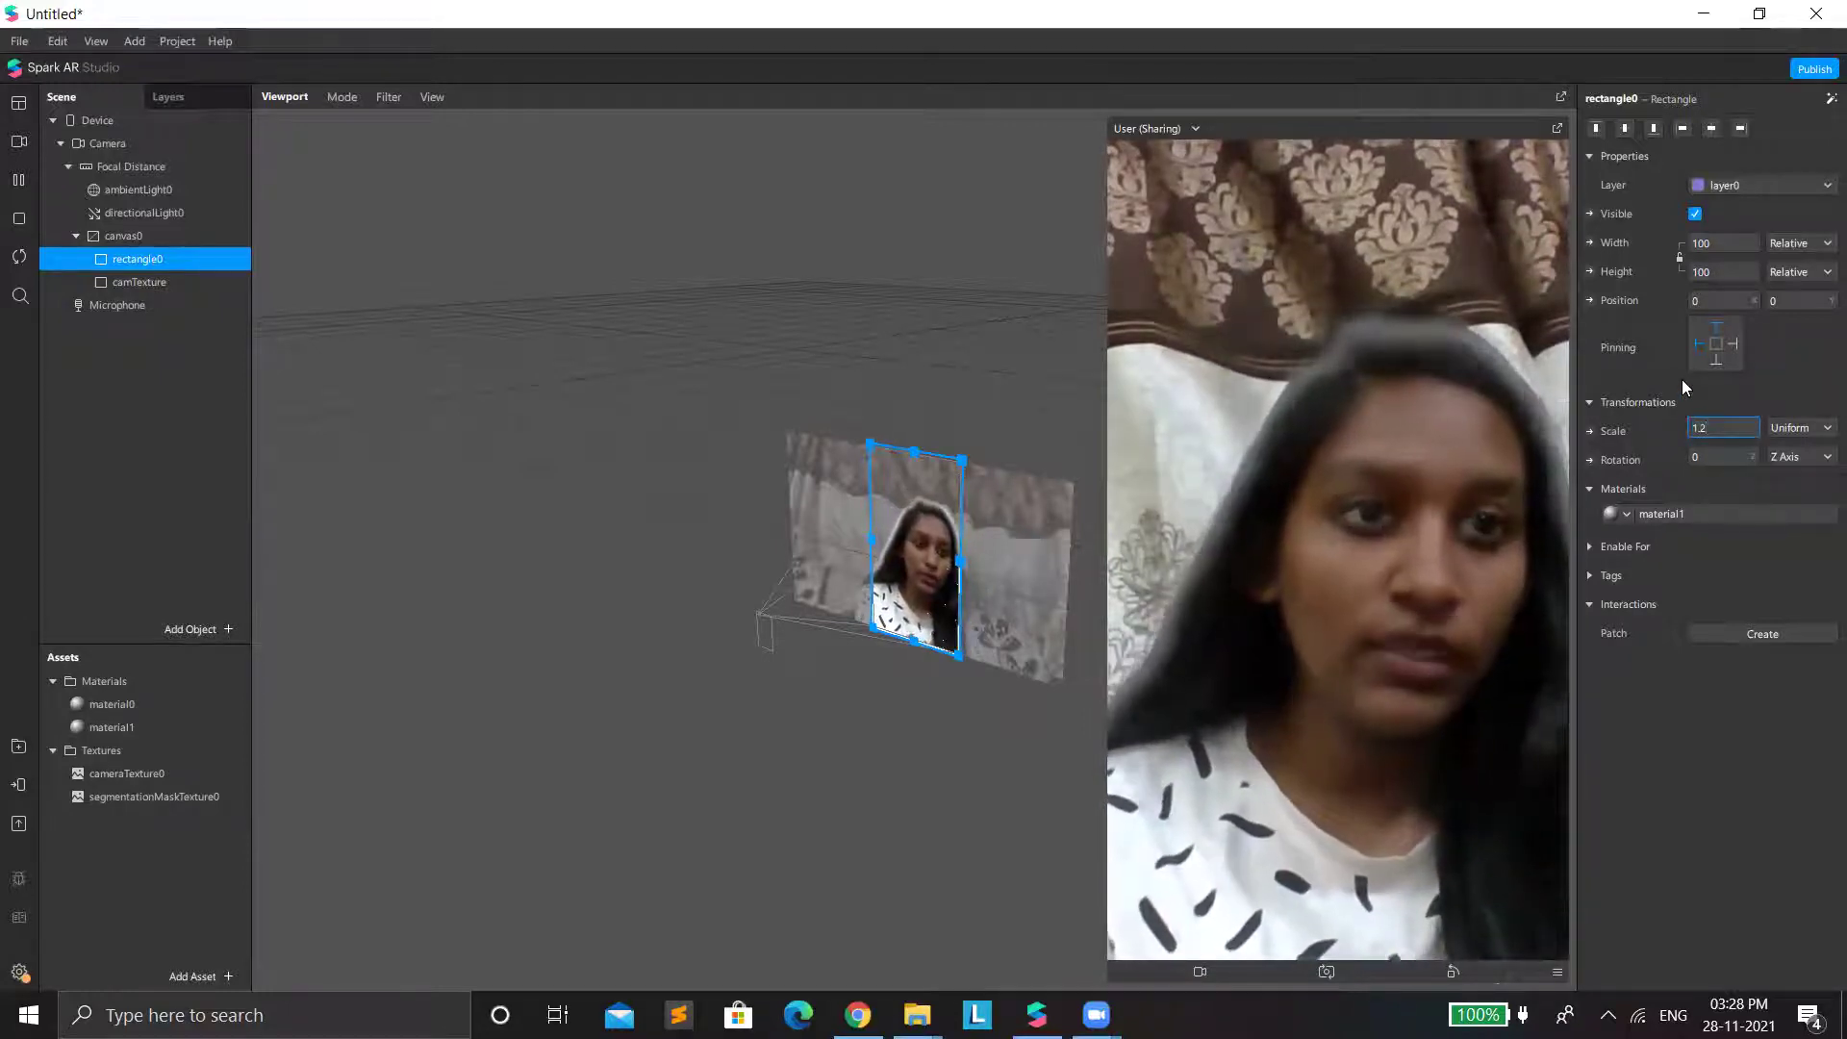
key(Return)
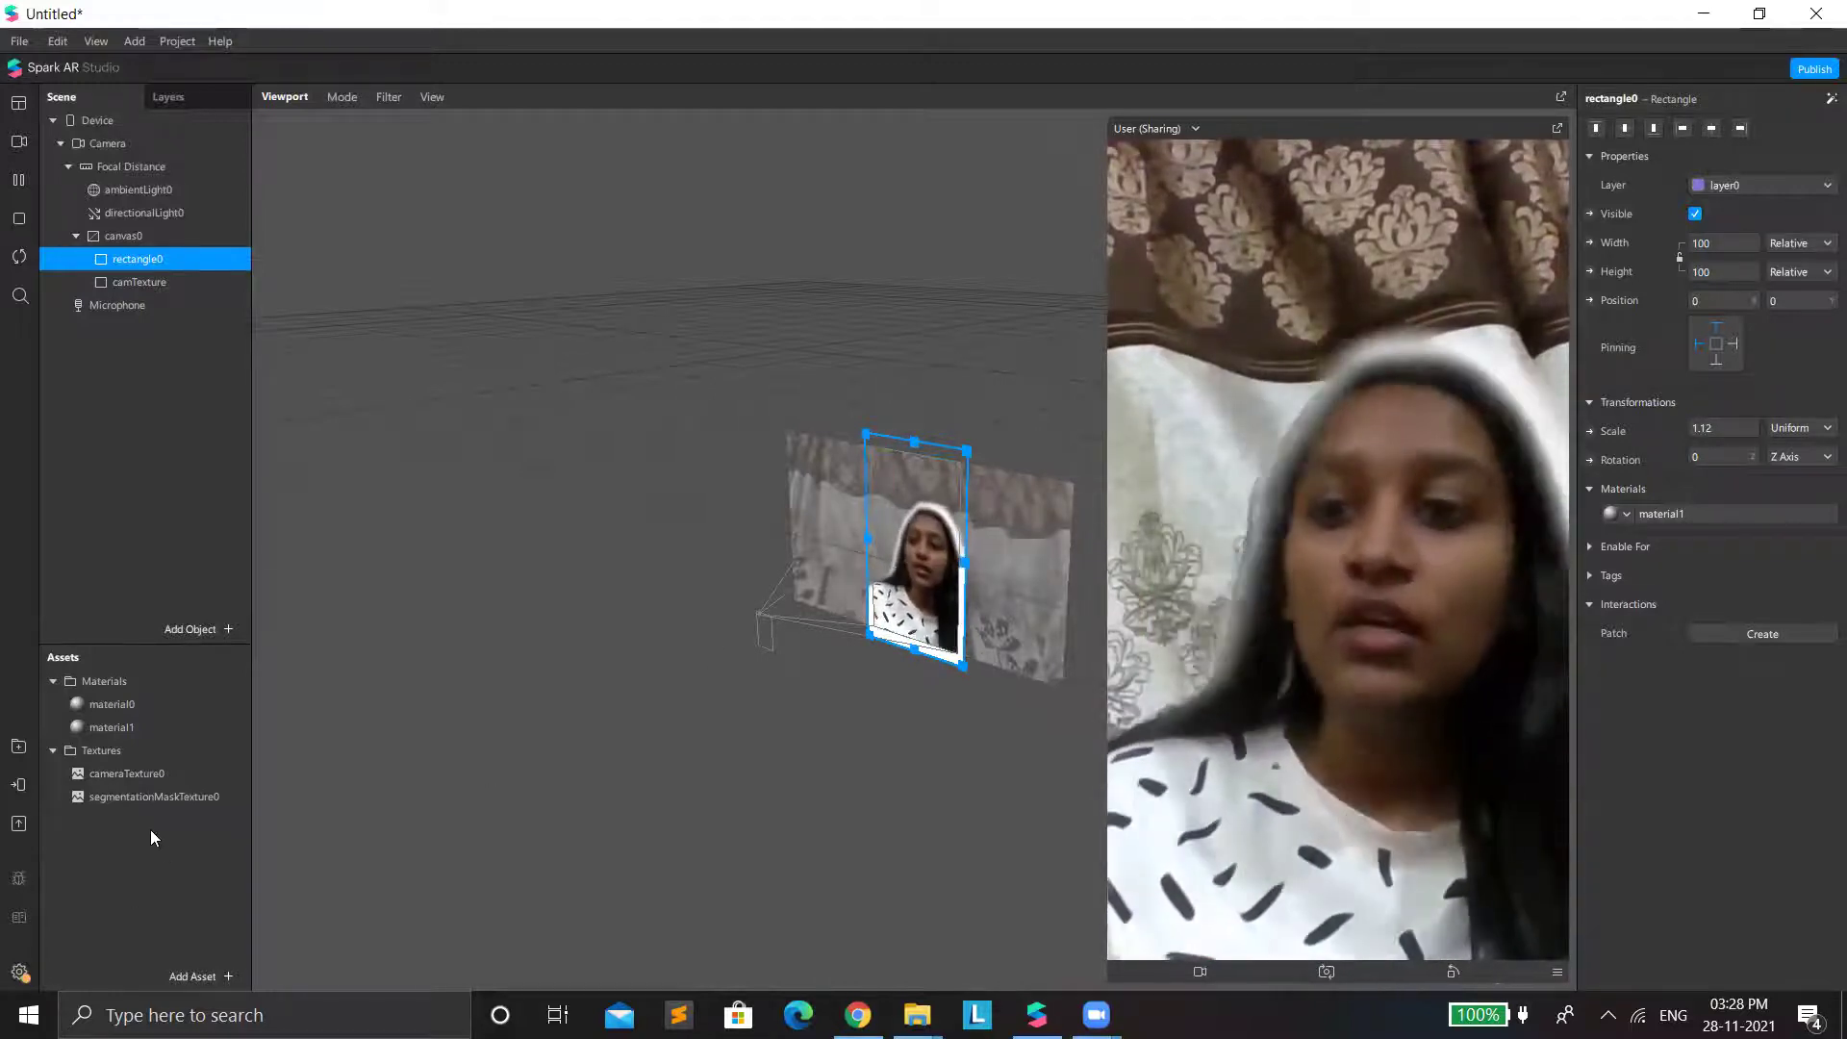
Set segmentationMaskTexture0's Edge Softness slider to 62.
click(127, 796)
click(1728, 155)
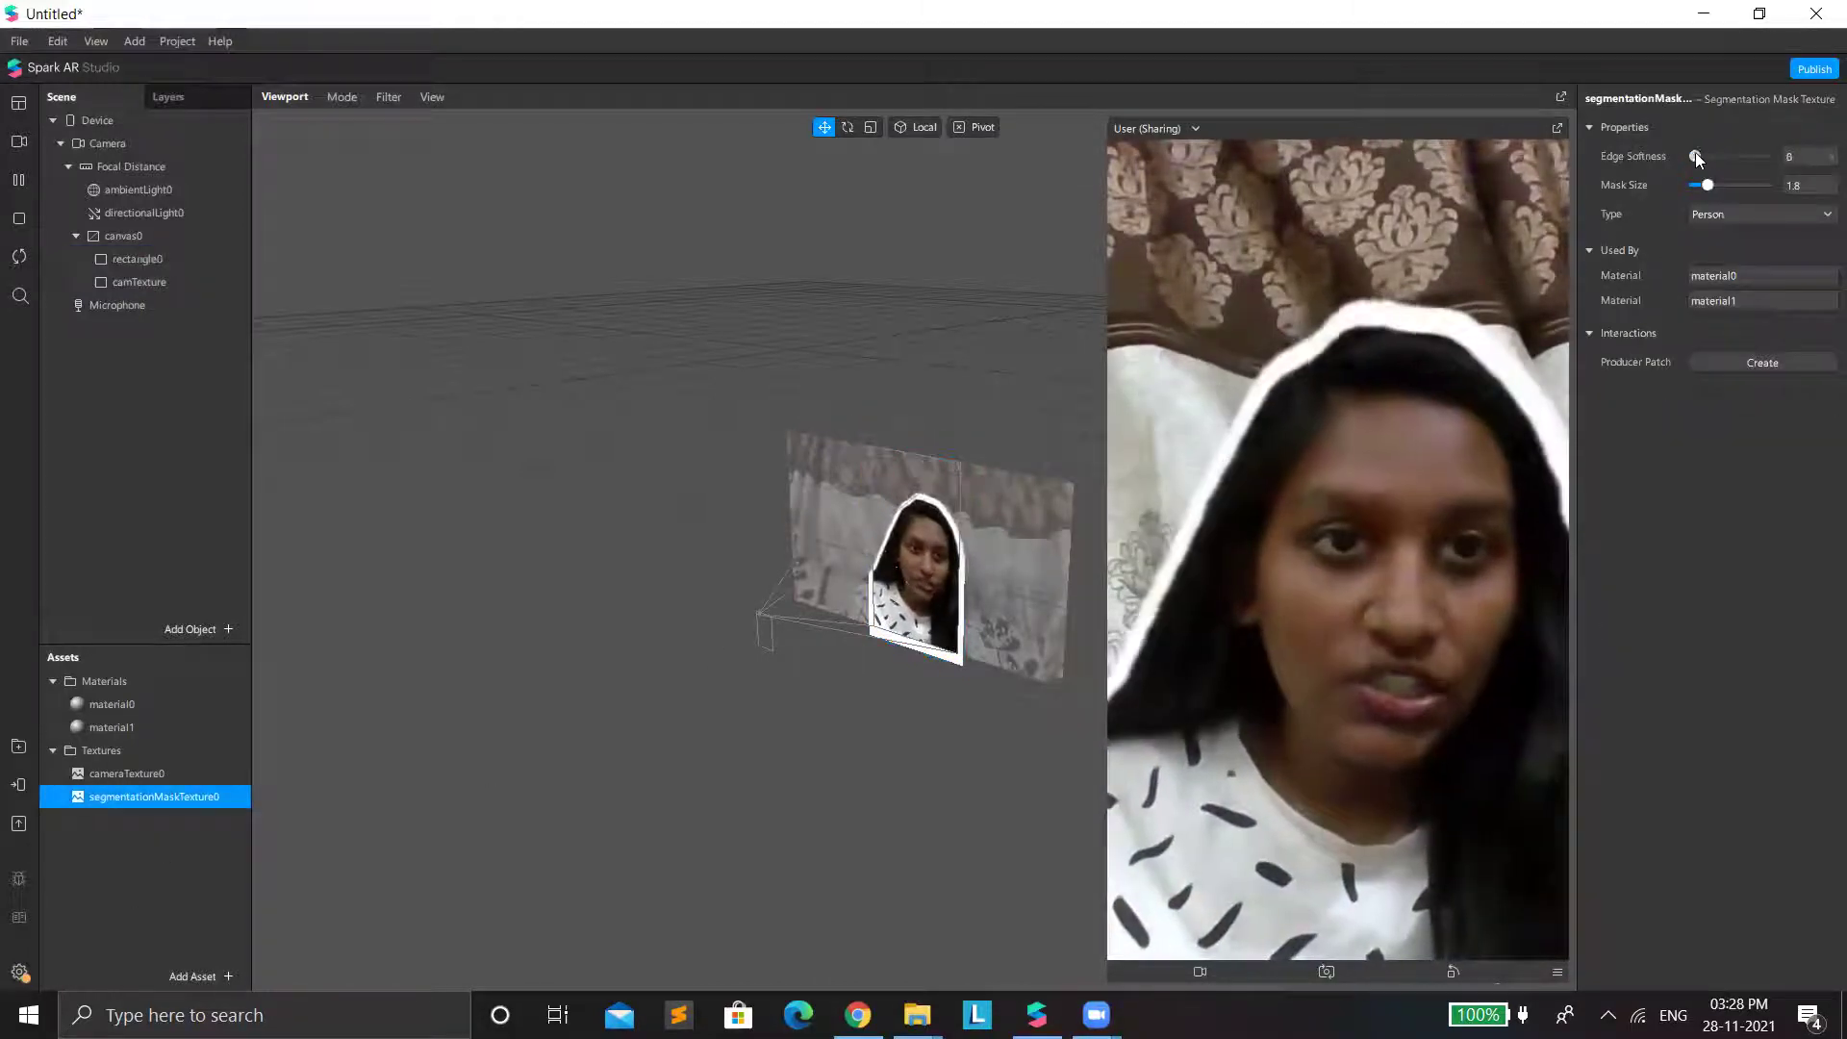
drag(1730, 154, 1739, 161)
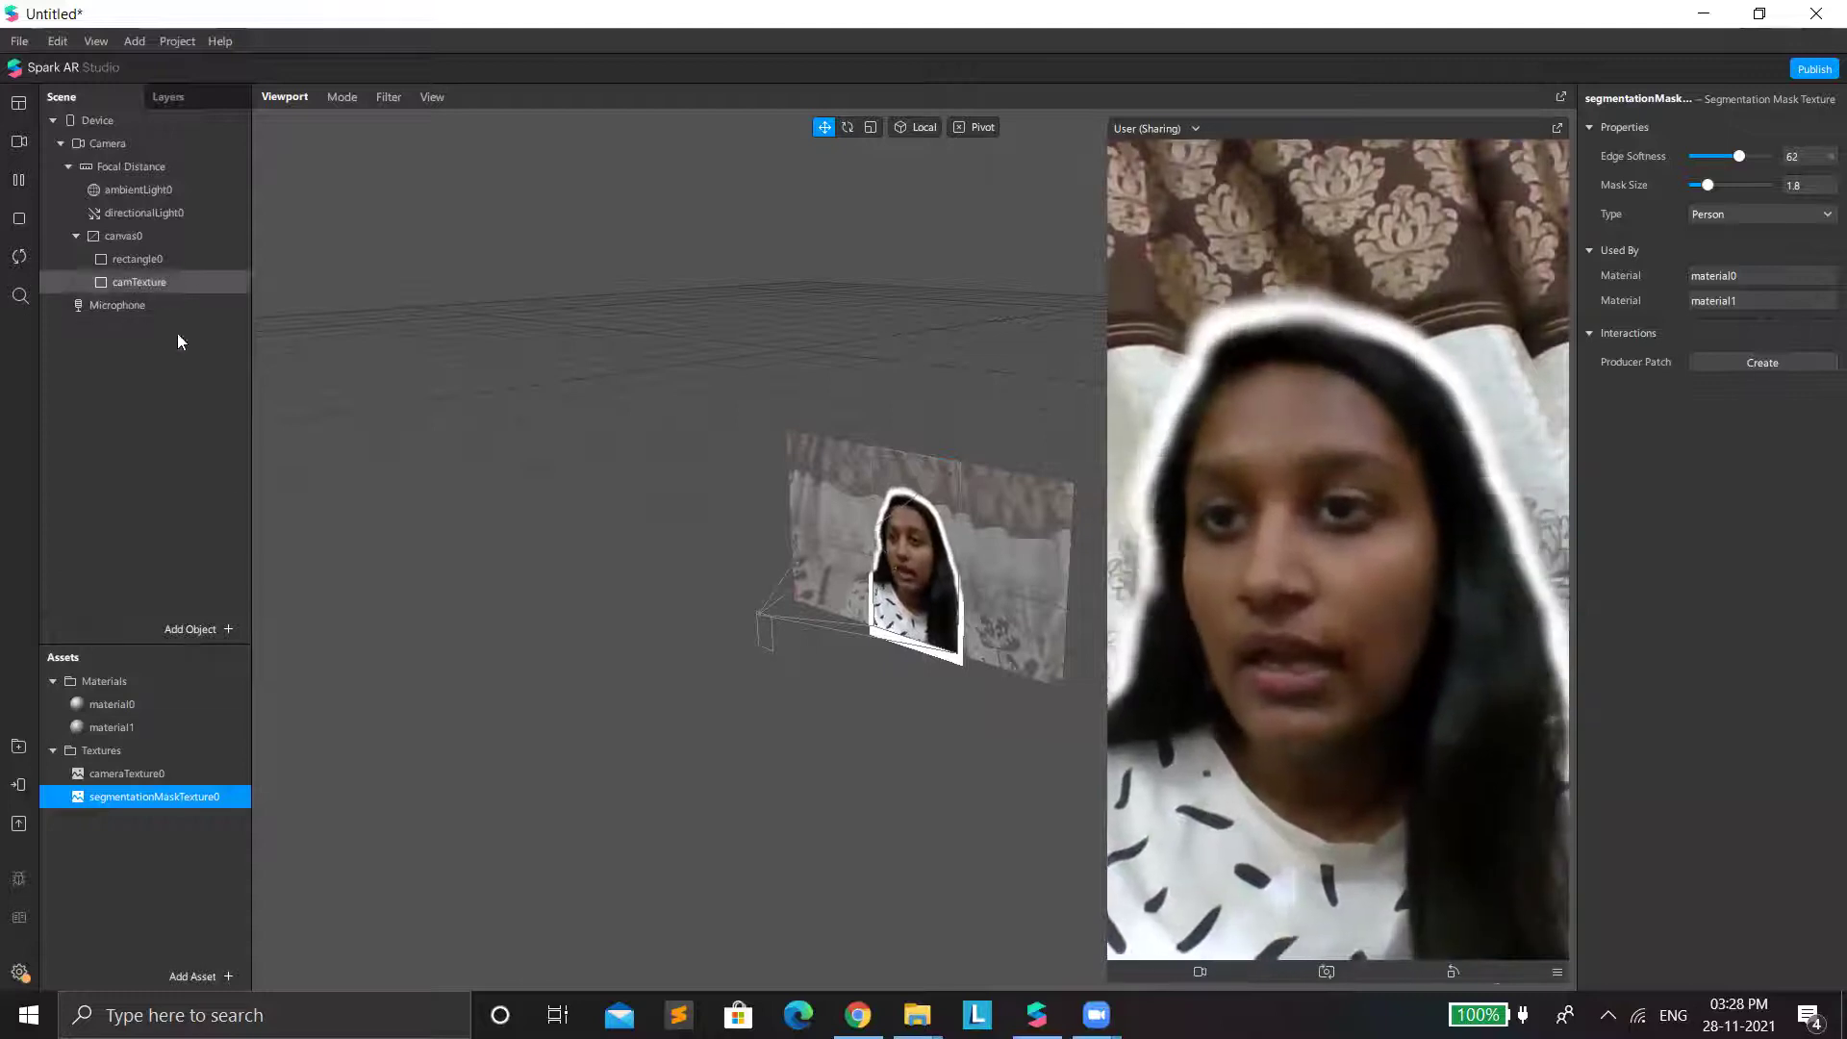
Add a Face Tracker to the scene with a plane inside it.
right_click(135, 410)
mouse_move(204, 431)
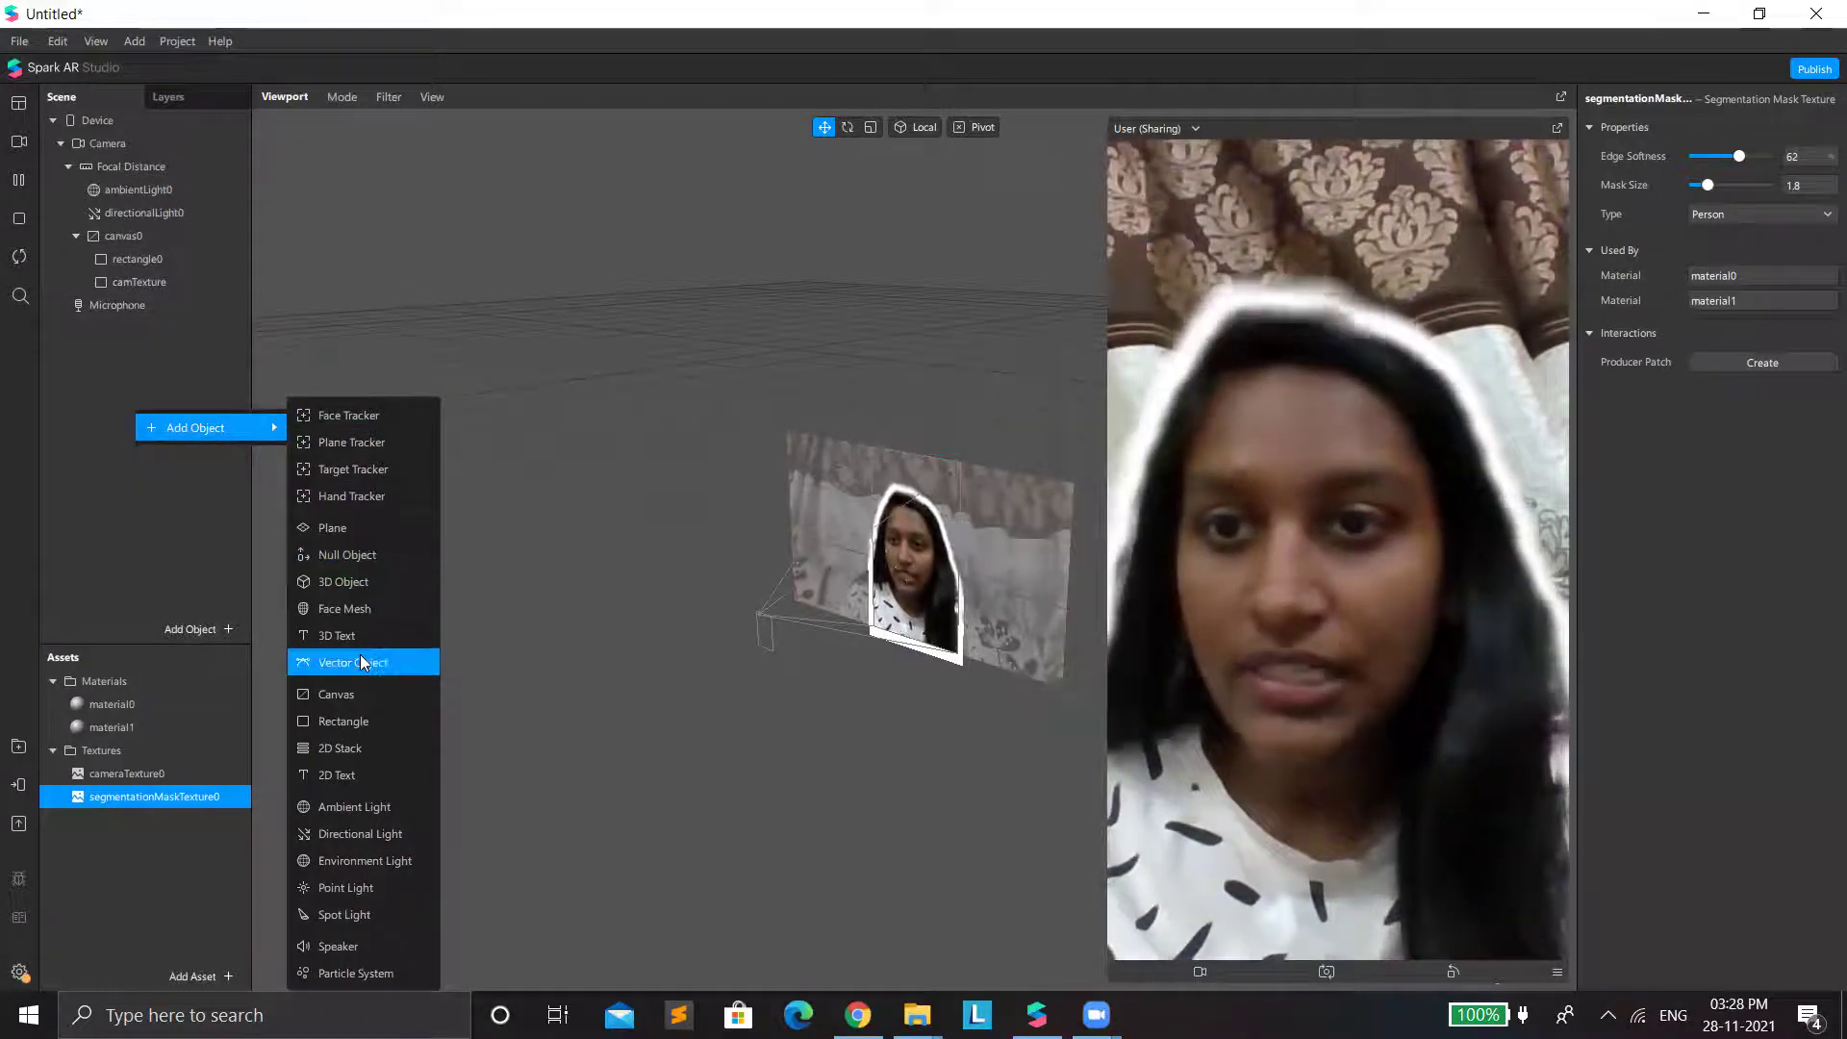
click(366, 414)
right_click(140, 304)
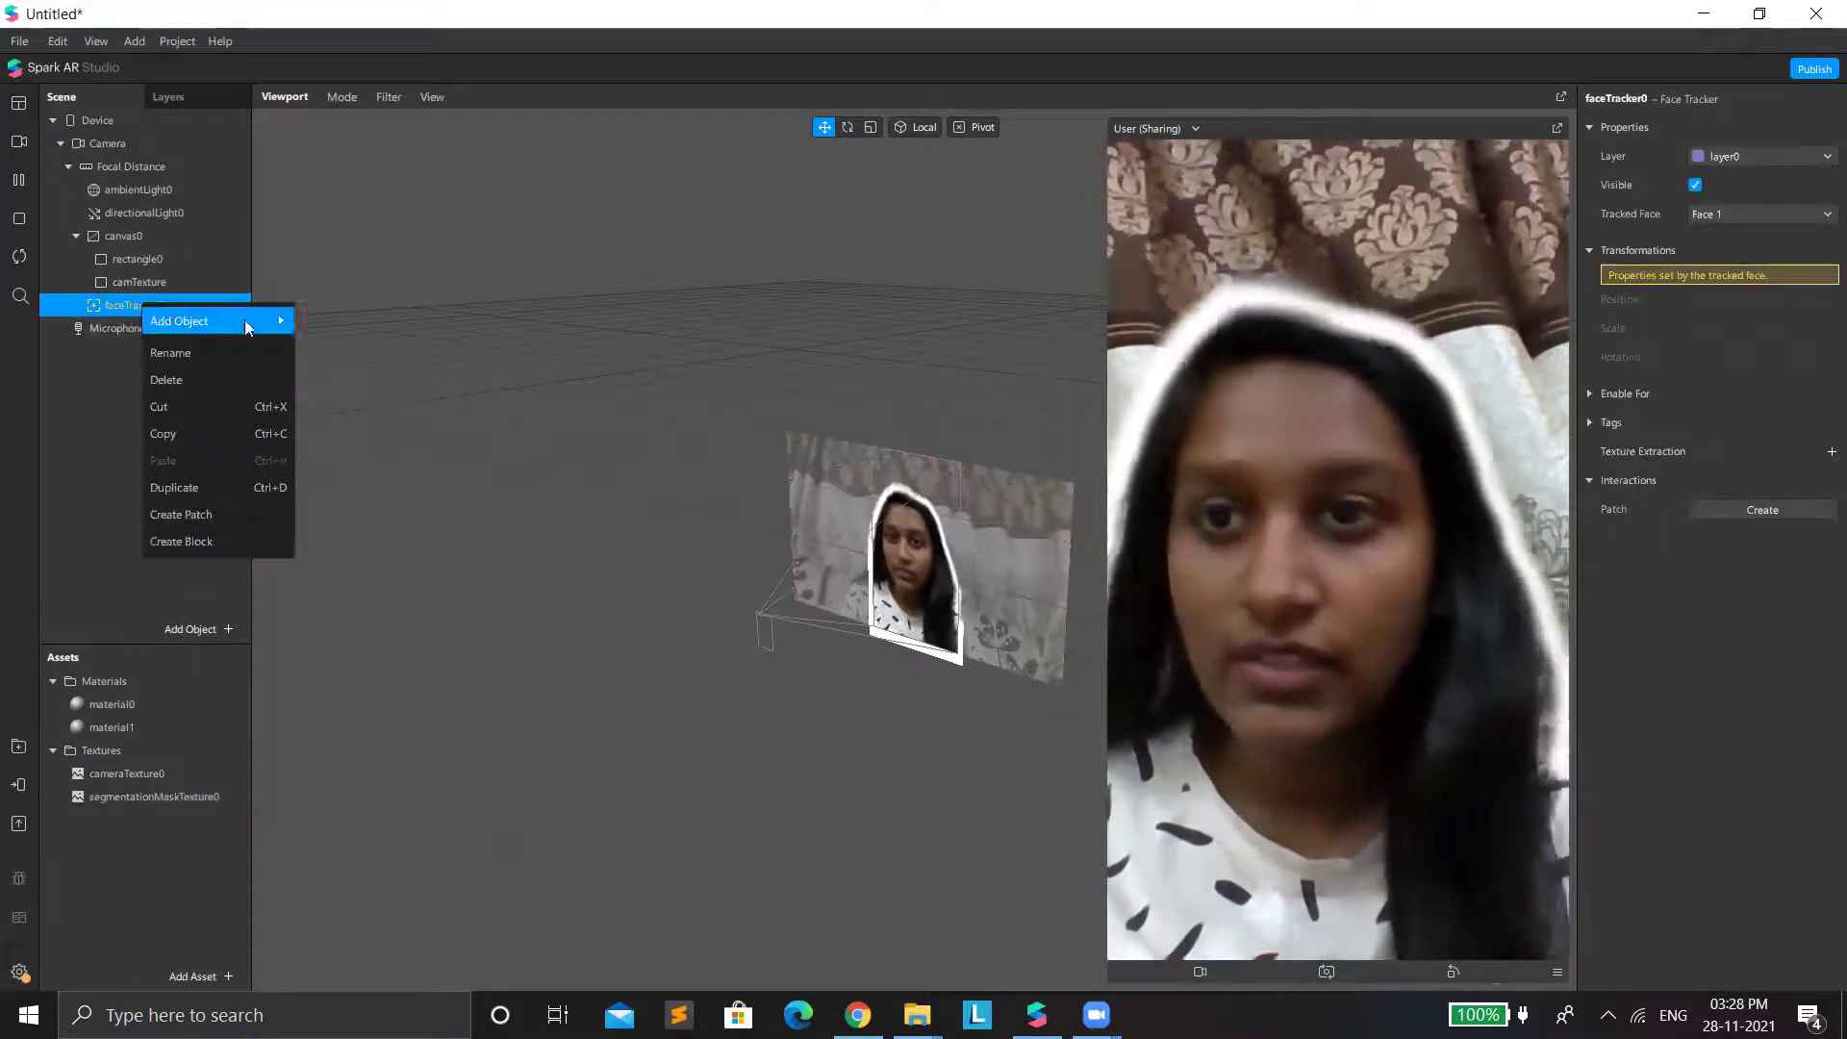
mouse_move(248, 327)
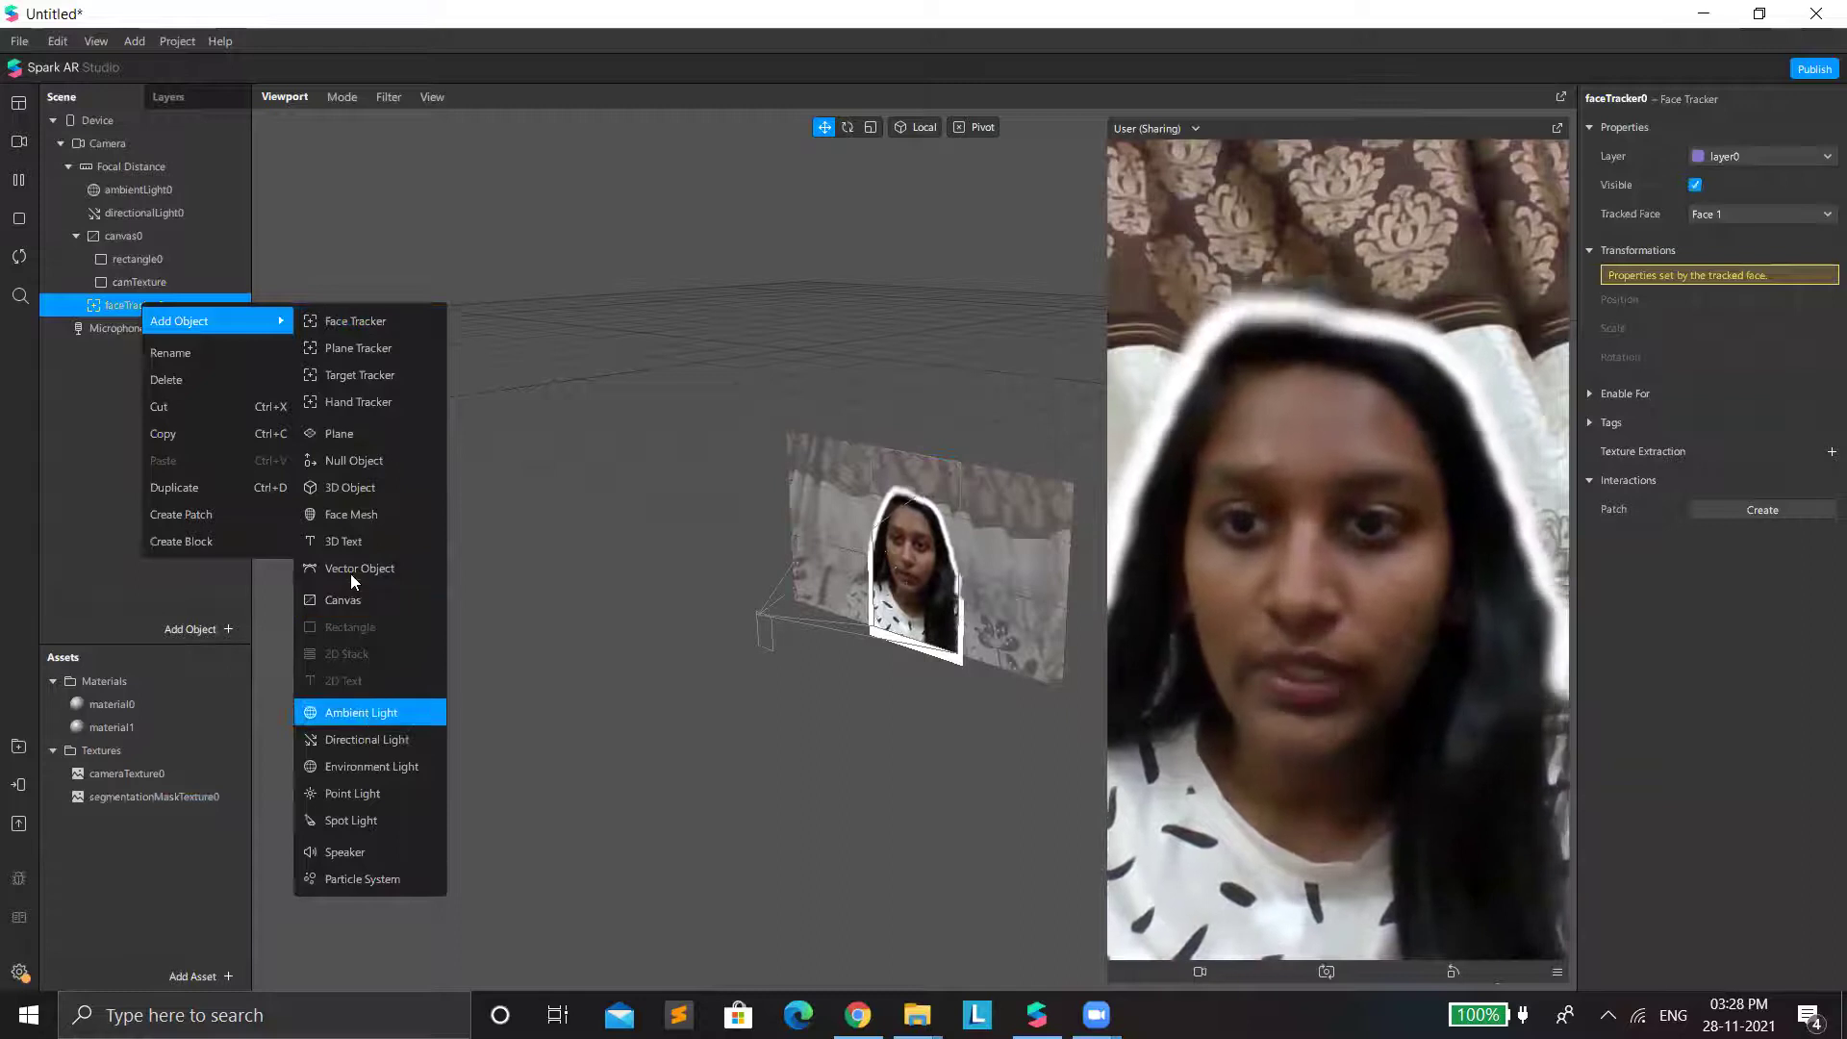
click(360, 429)
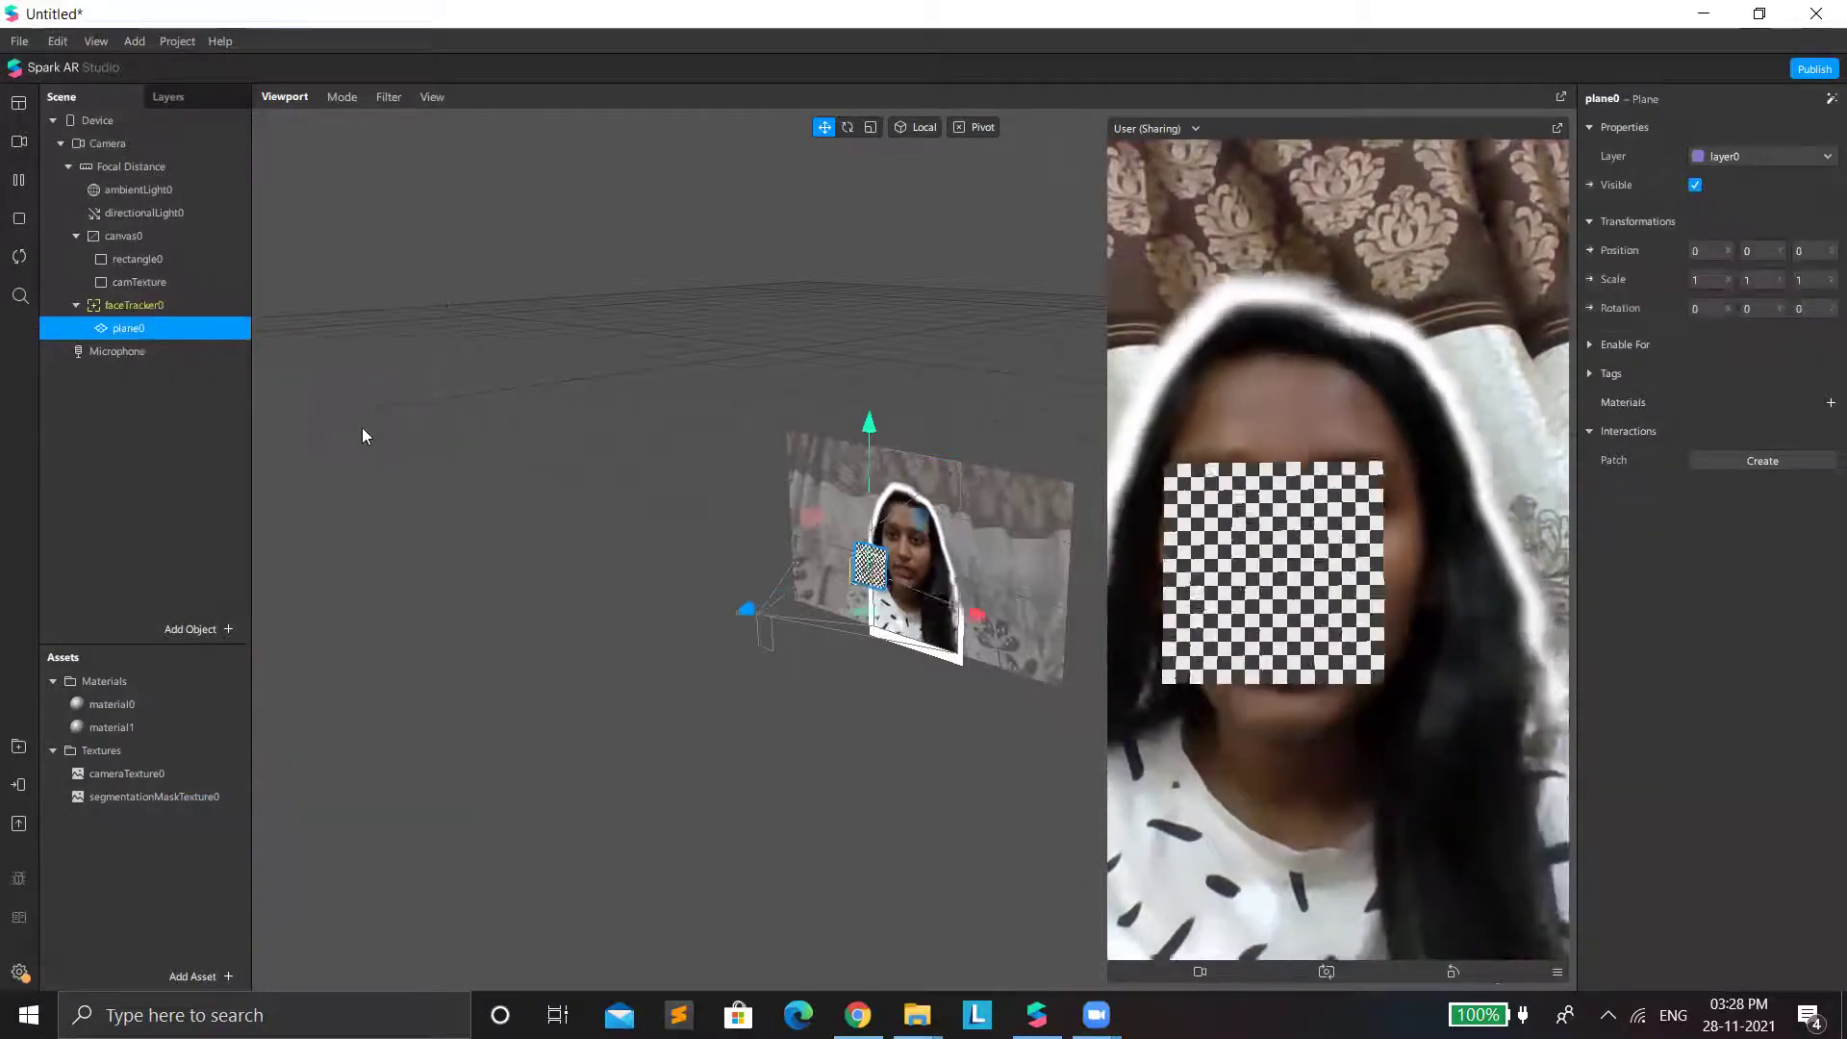
Give the plane a Flat material2 and choose the 2022 image from Downloads as texture.
click(1831, 403)
click(1655, 486)
click(1767, 421)
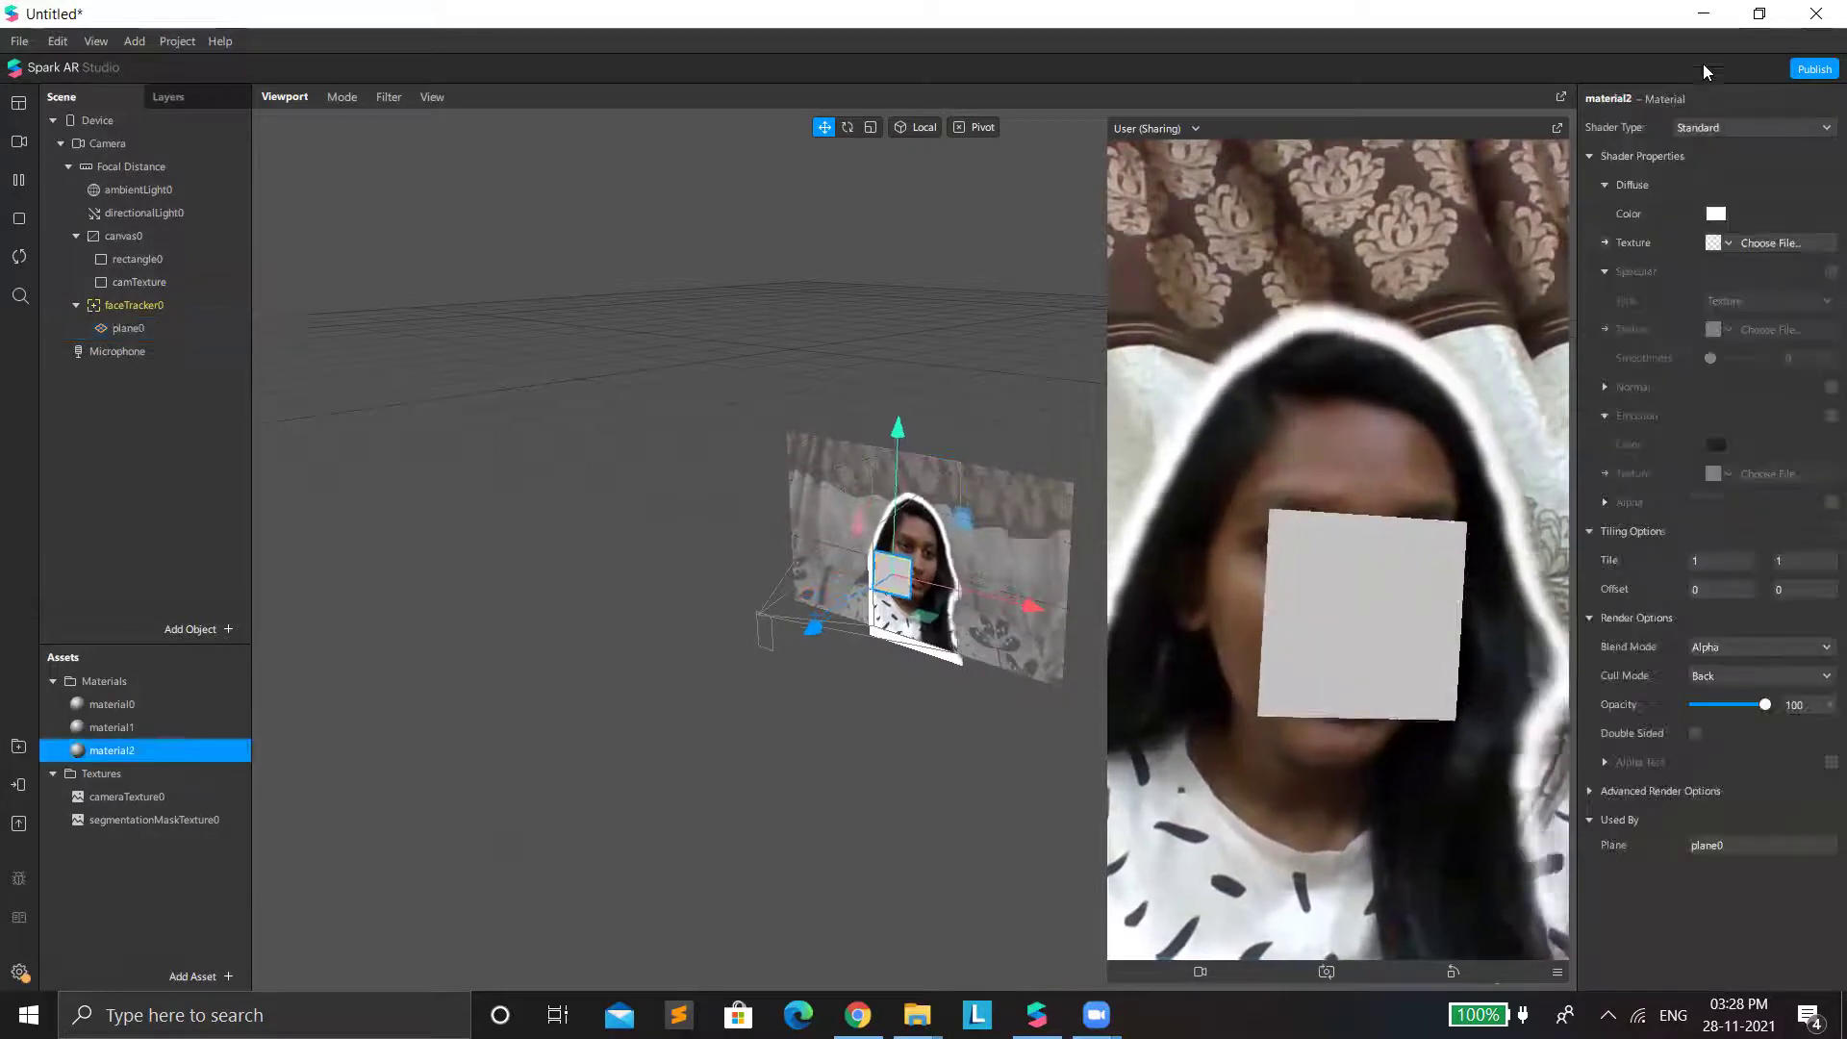
click(1731, 126)
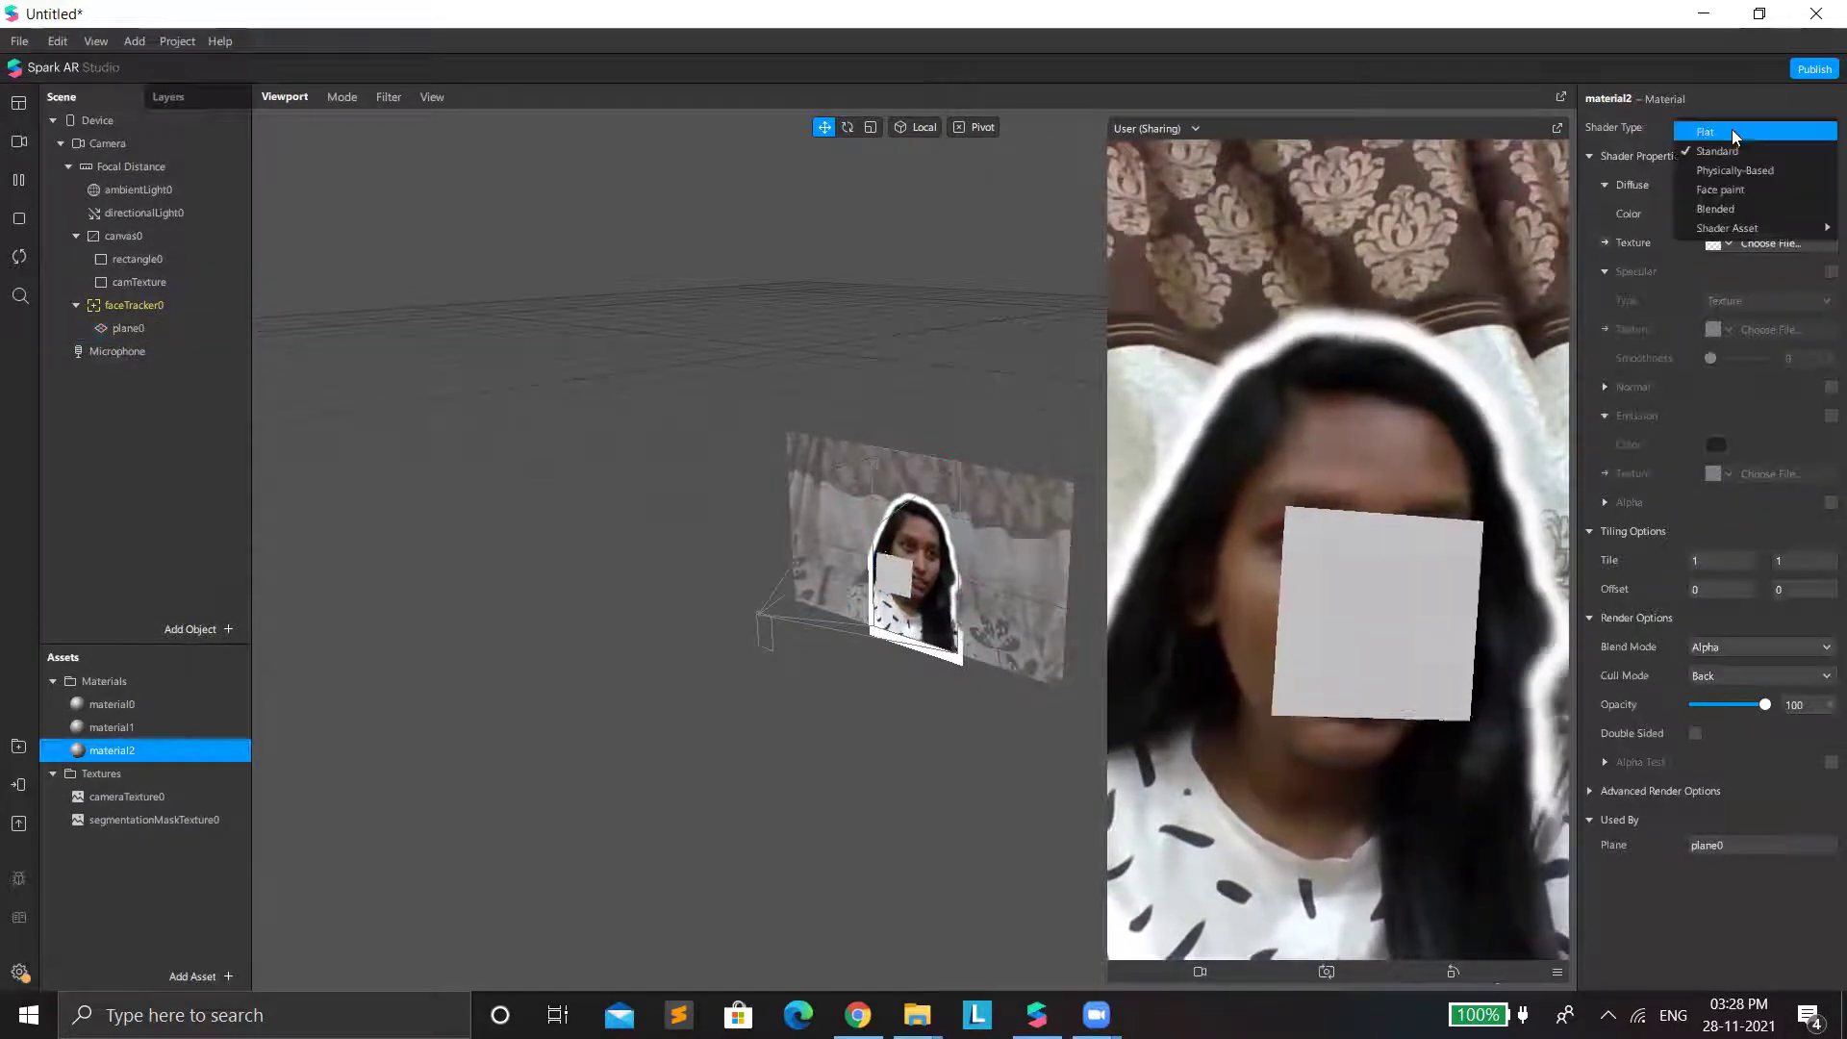
click(1675, 132)
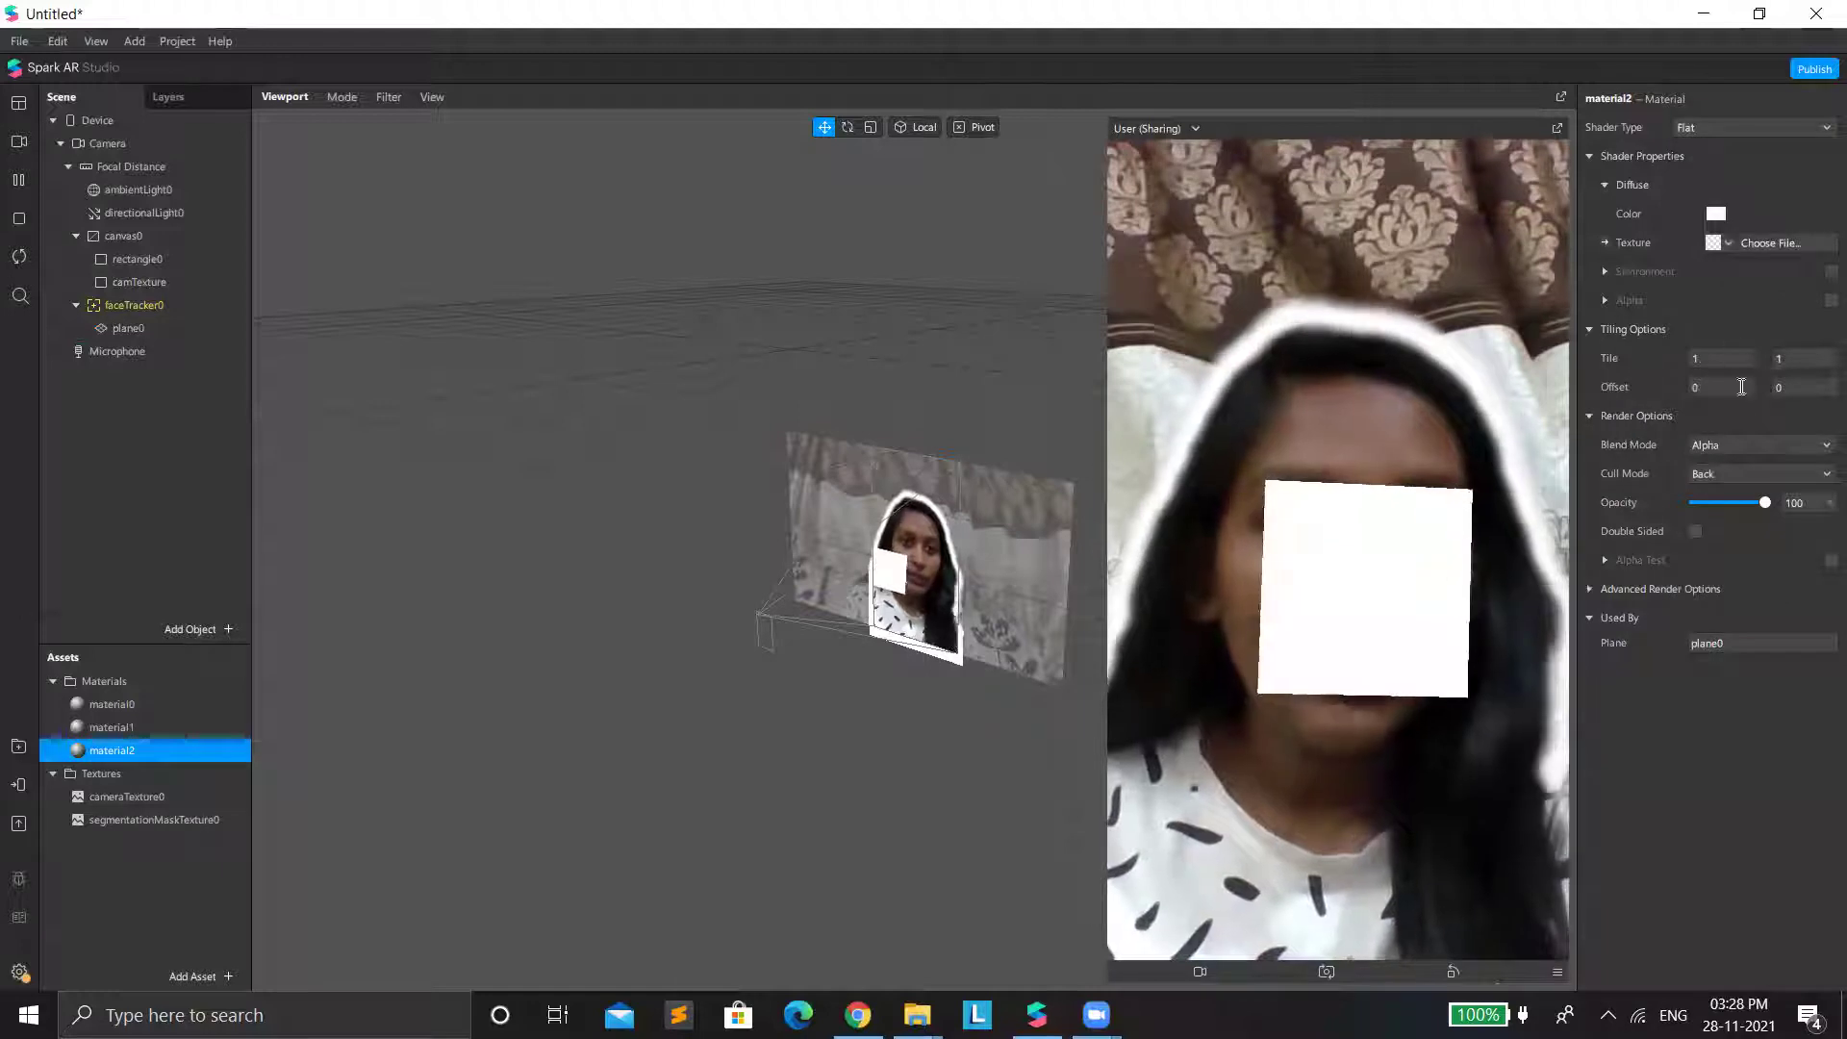
click(1724, 243)
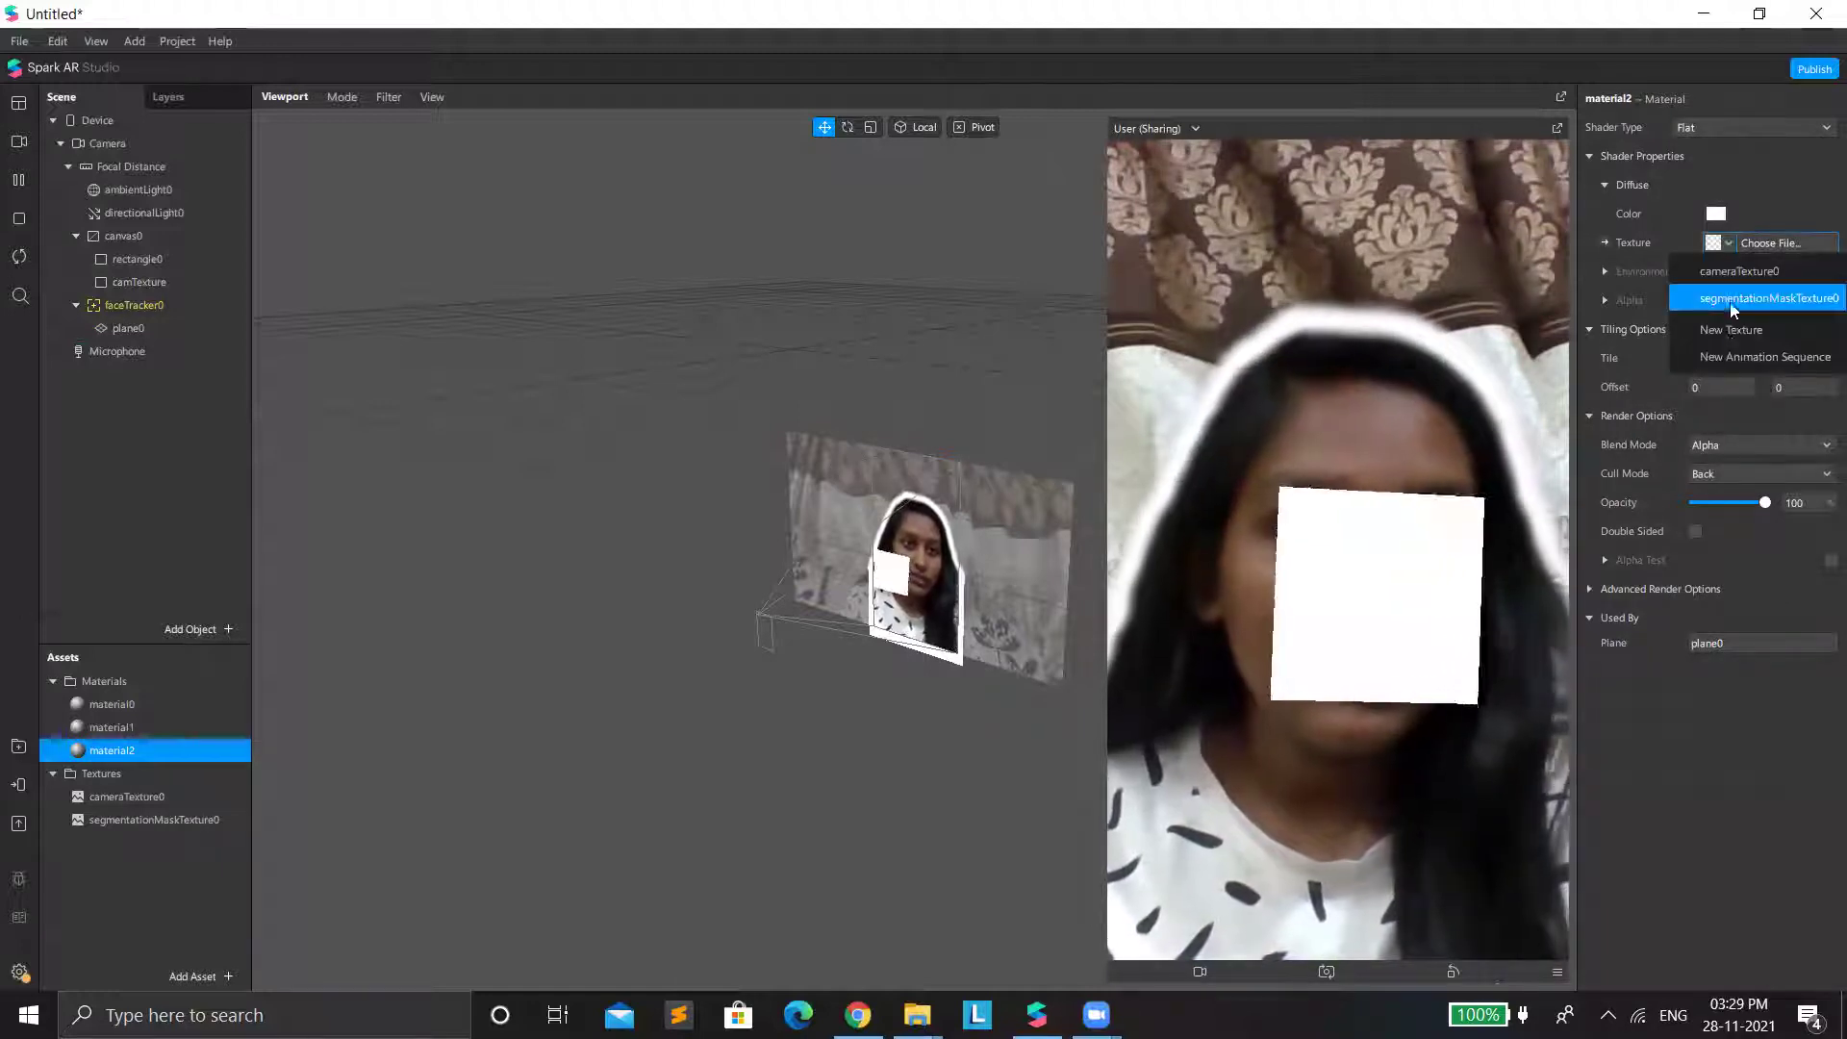
click(1723, 330)
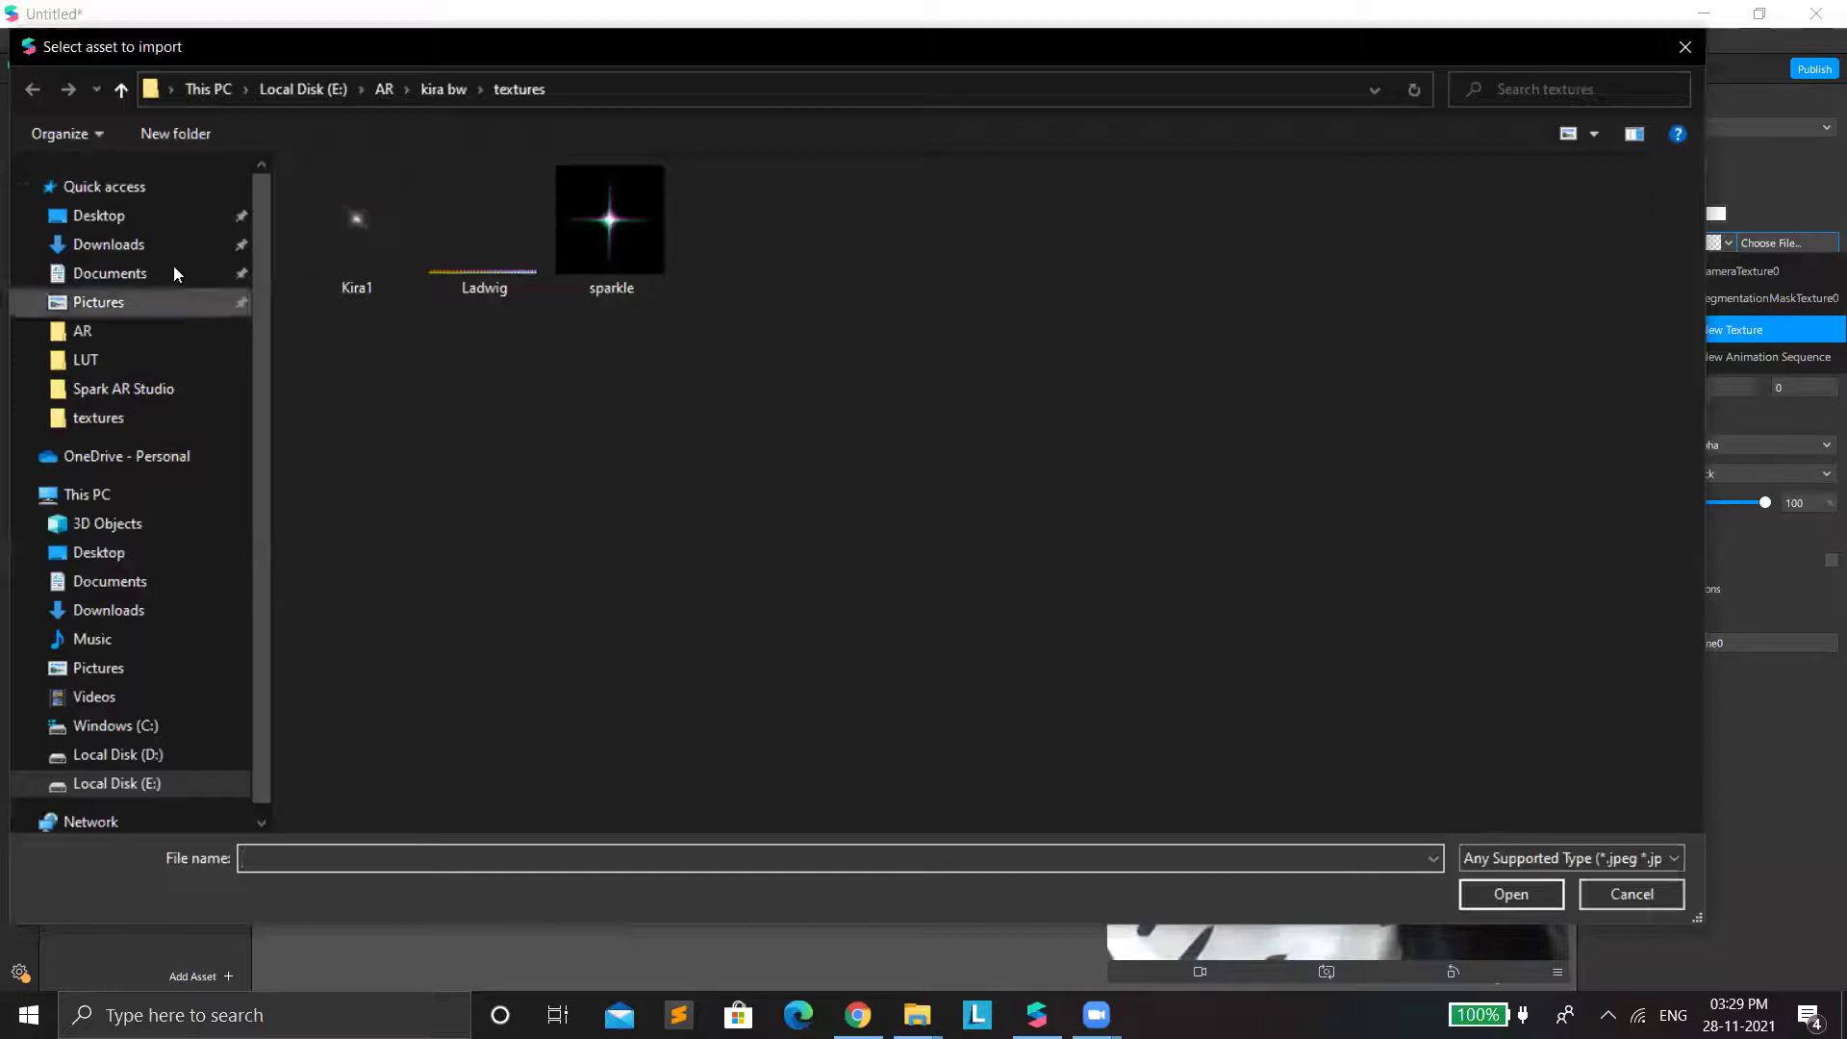
click(130, 608)
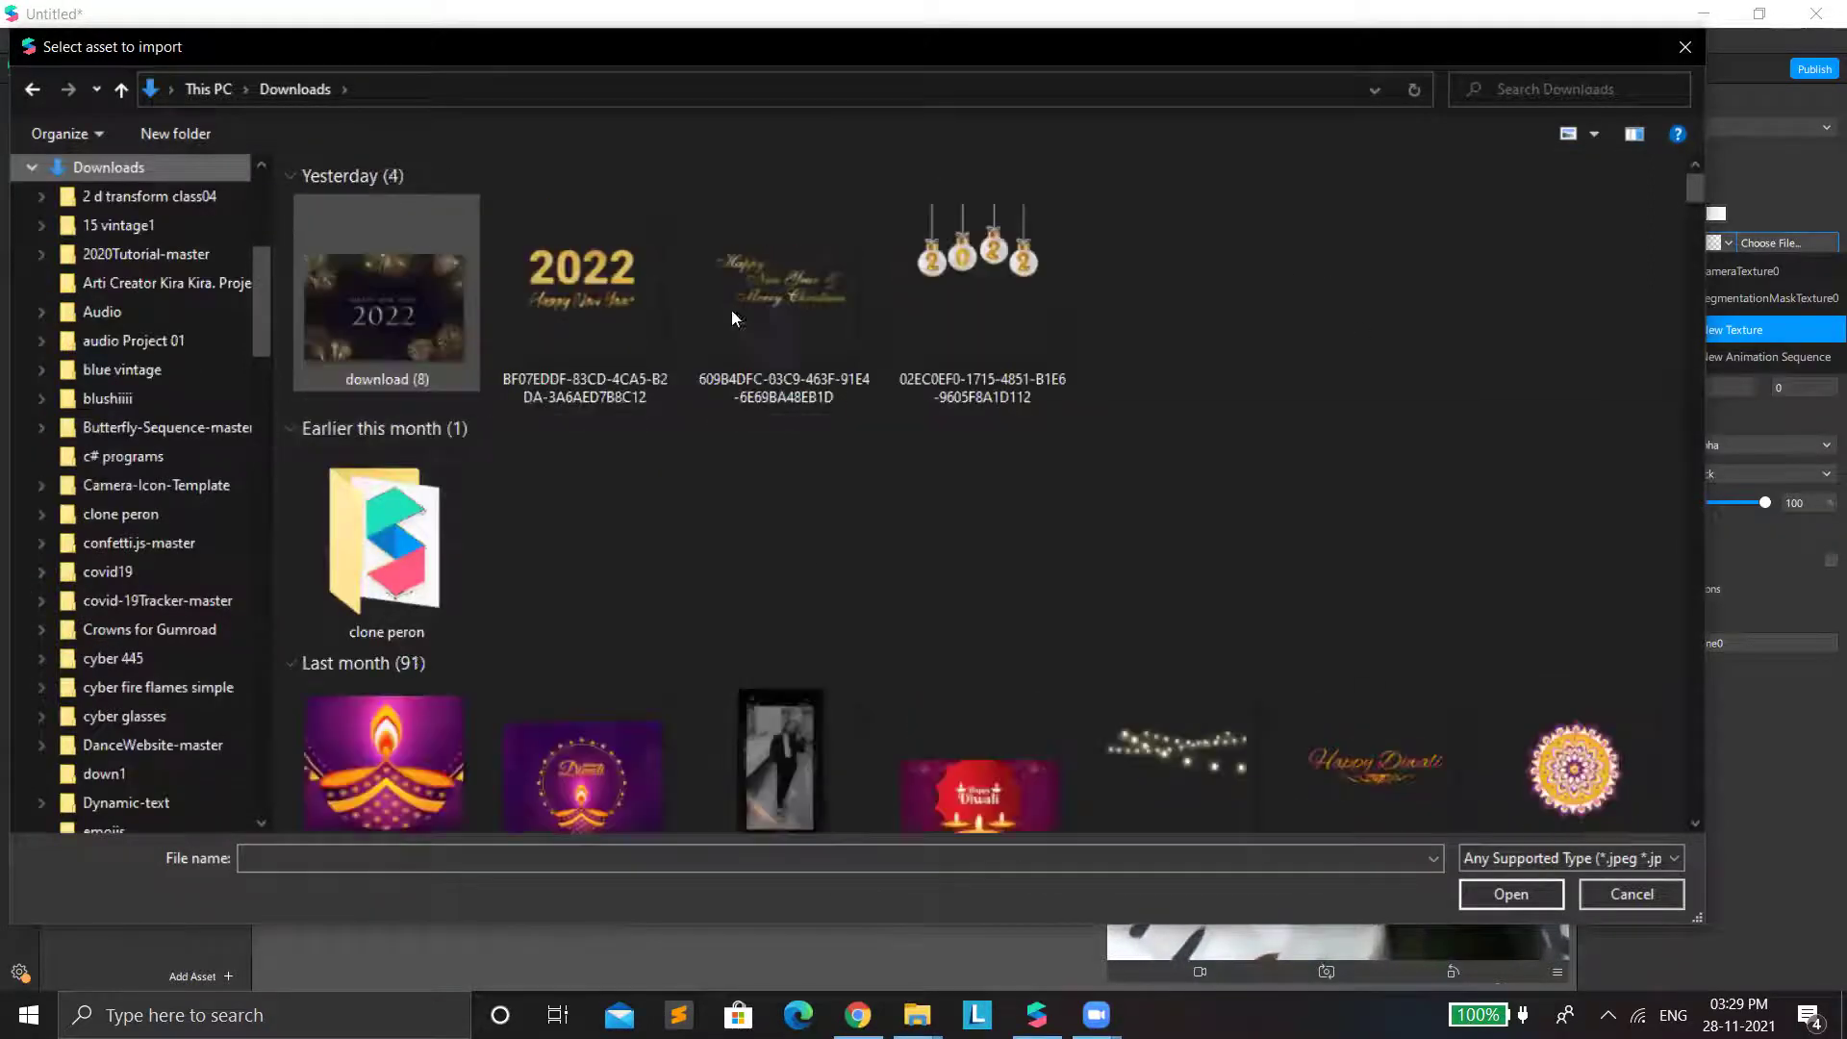
click(592, 308)
Load the 2022 image, raise plane0 above the head and scale it to about 1.21.
double_click(592, 308)
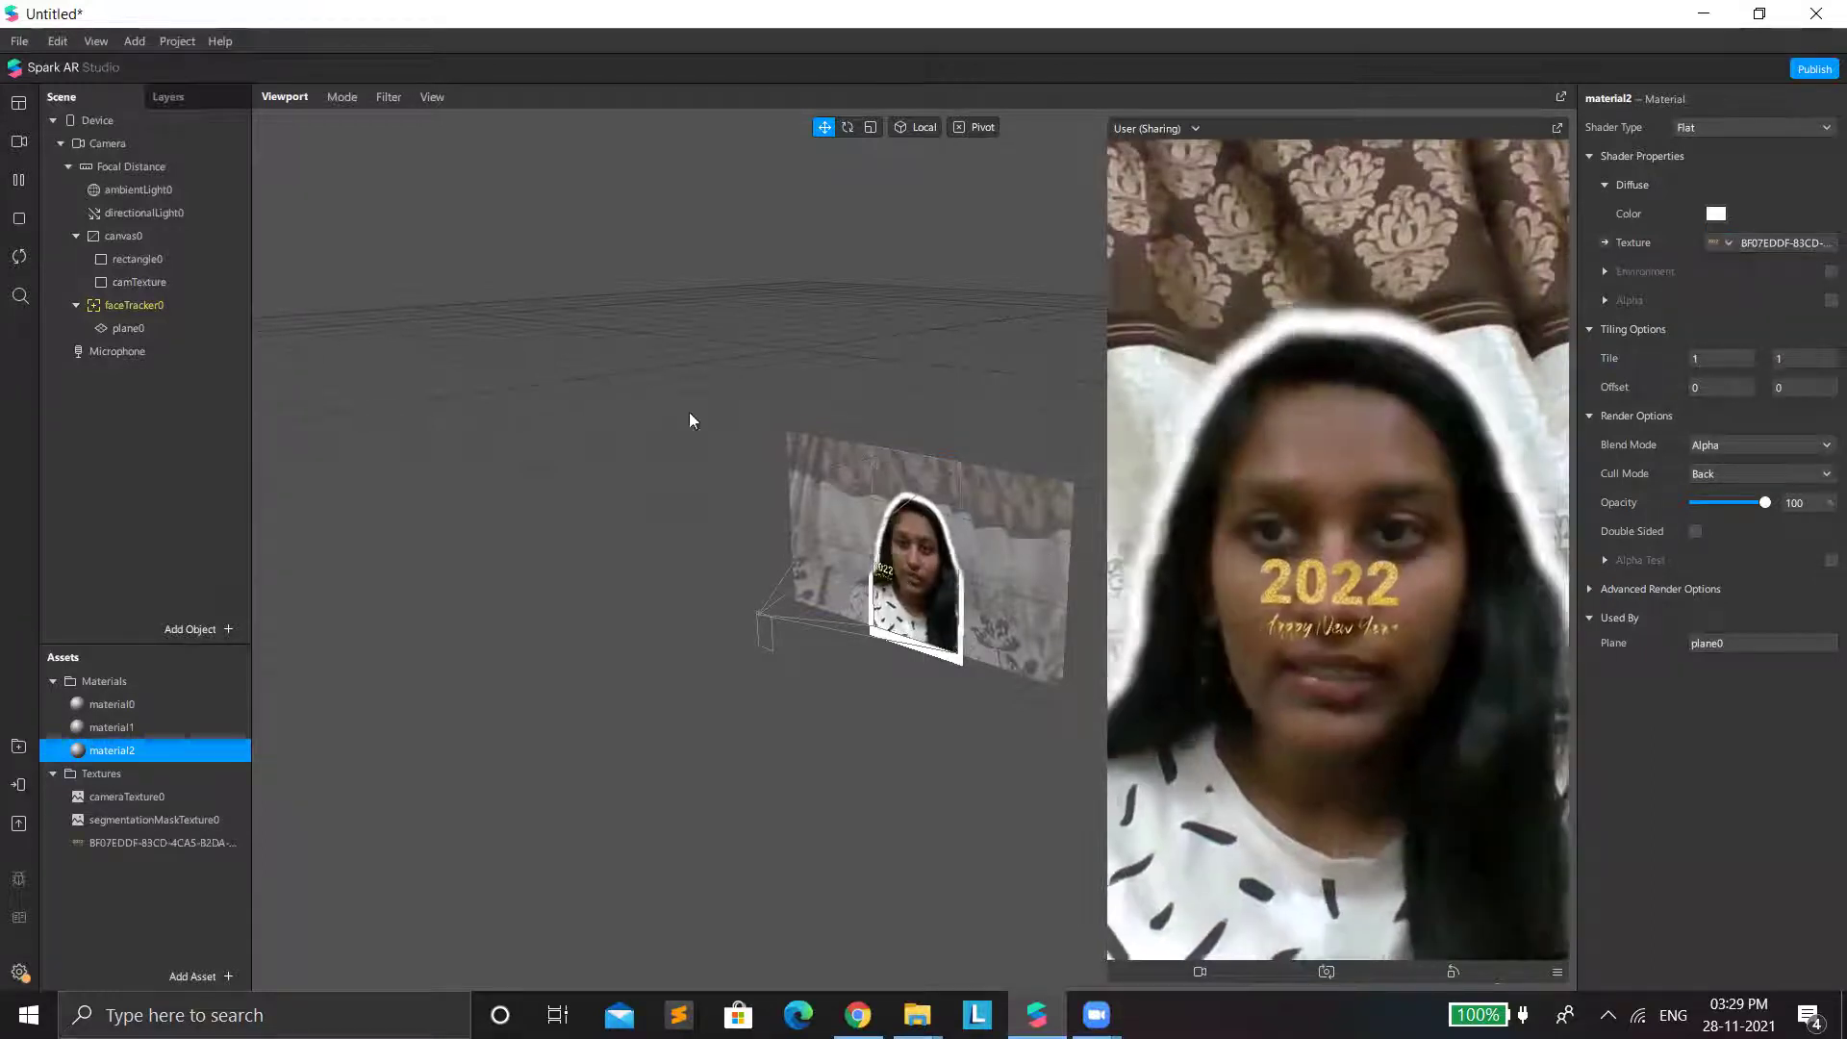
click(994, 486)
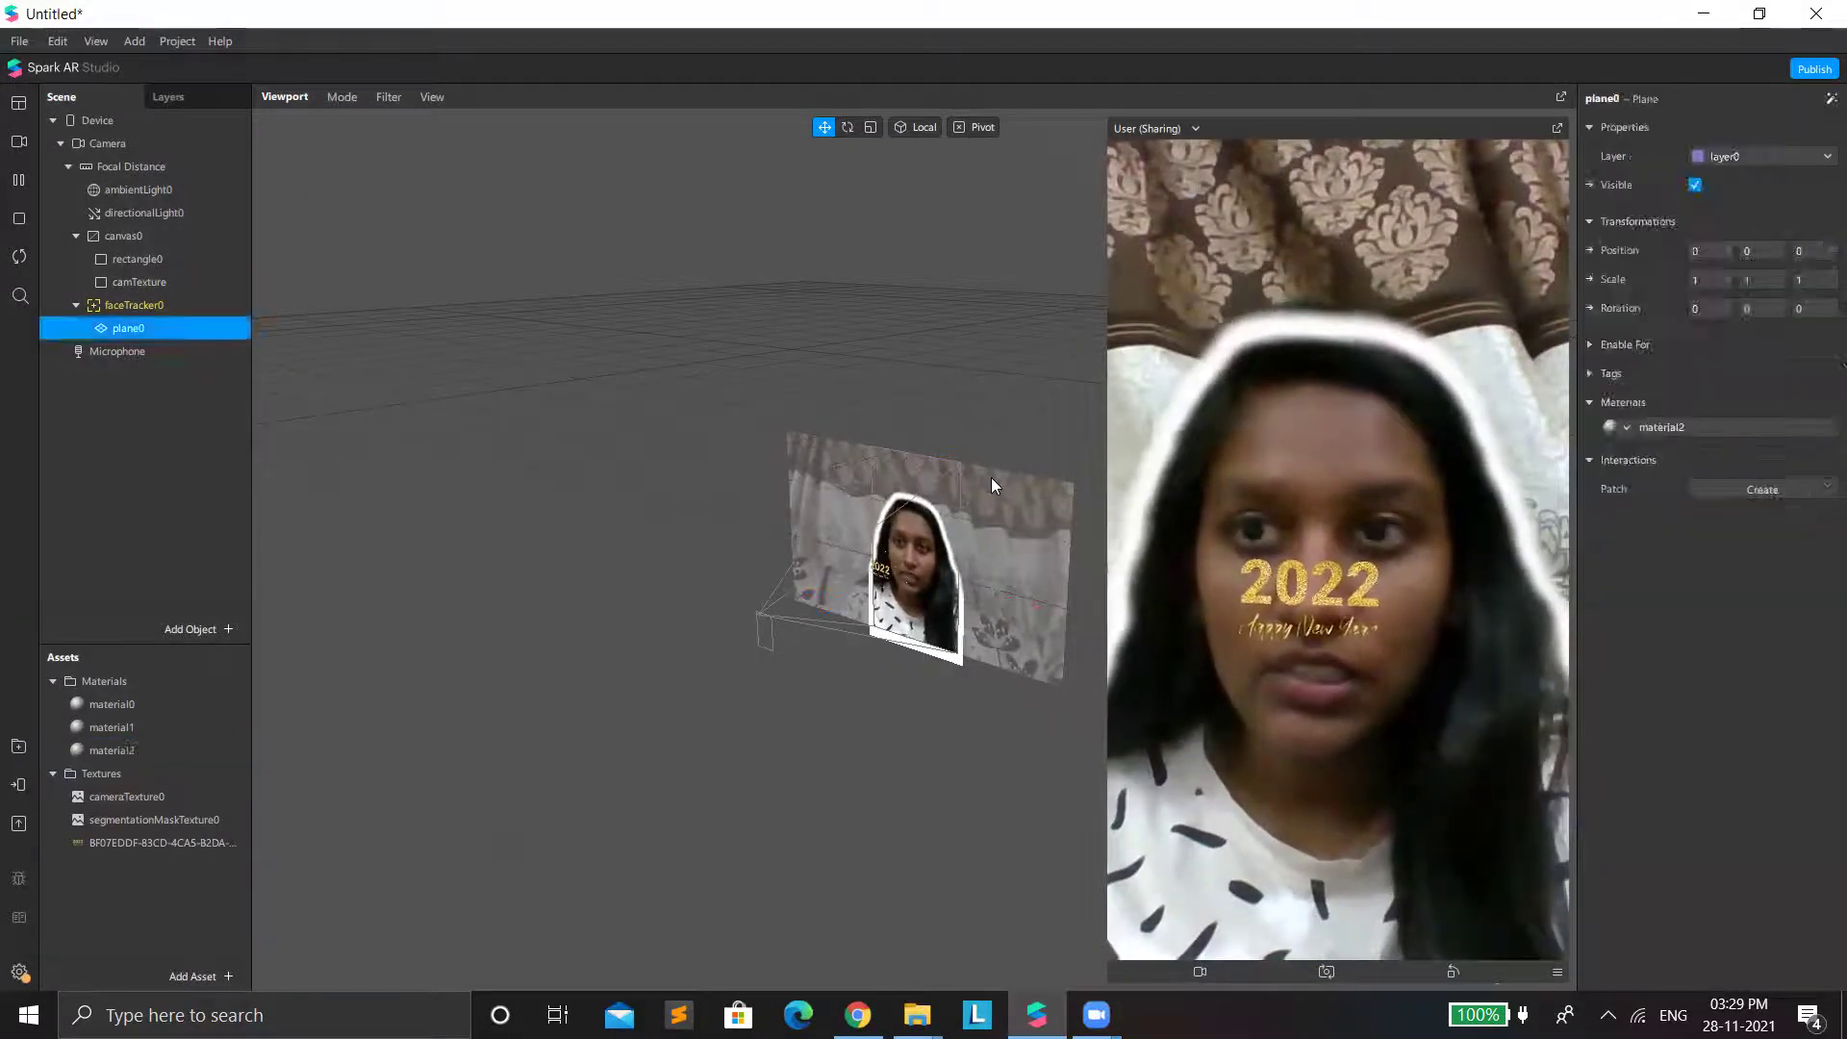
drag(889, 421, 885, 381)
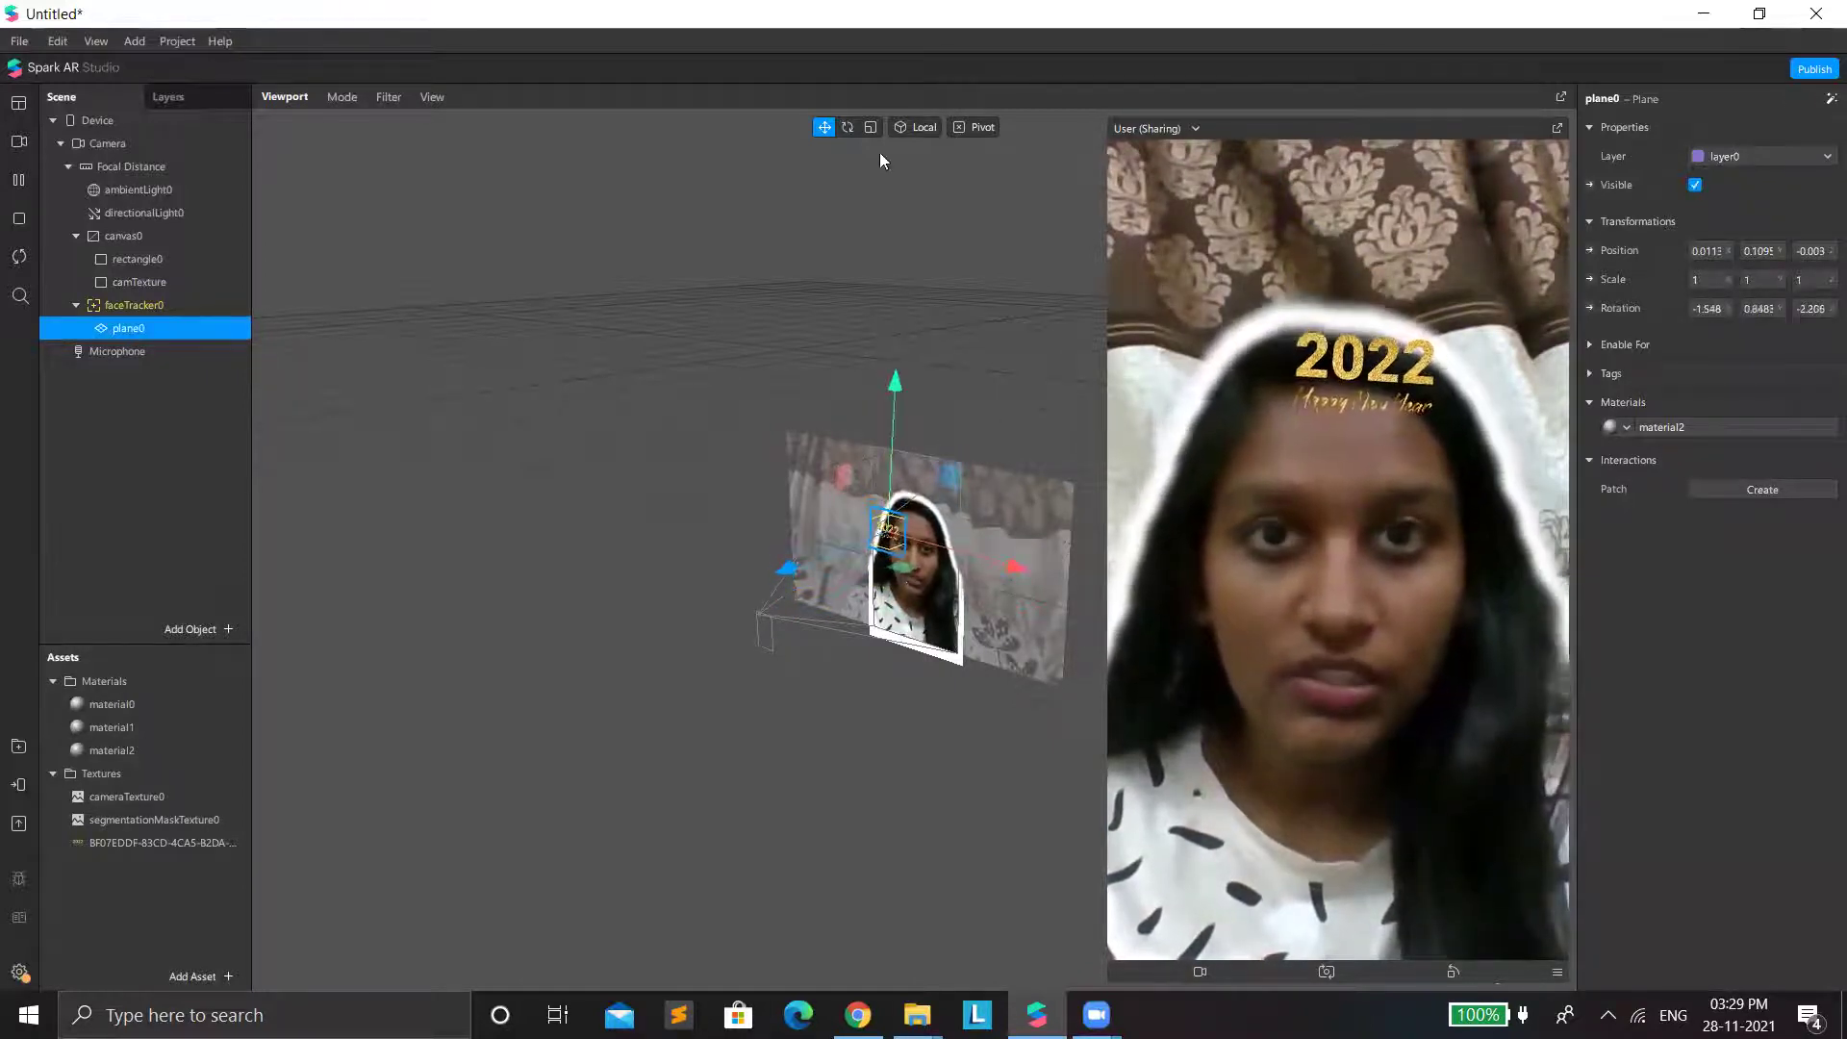
click(870, 127)
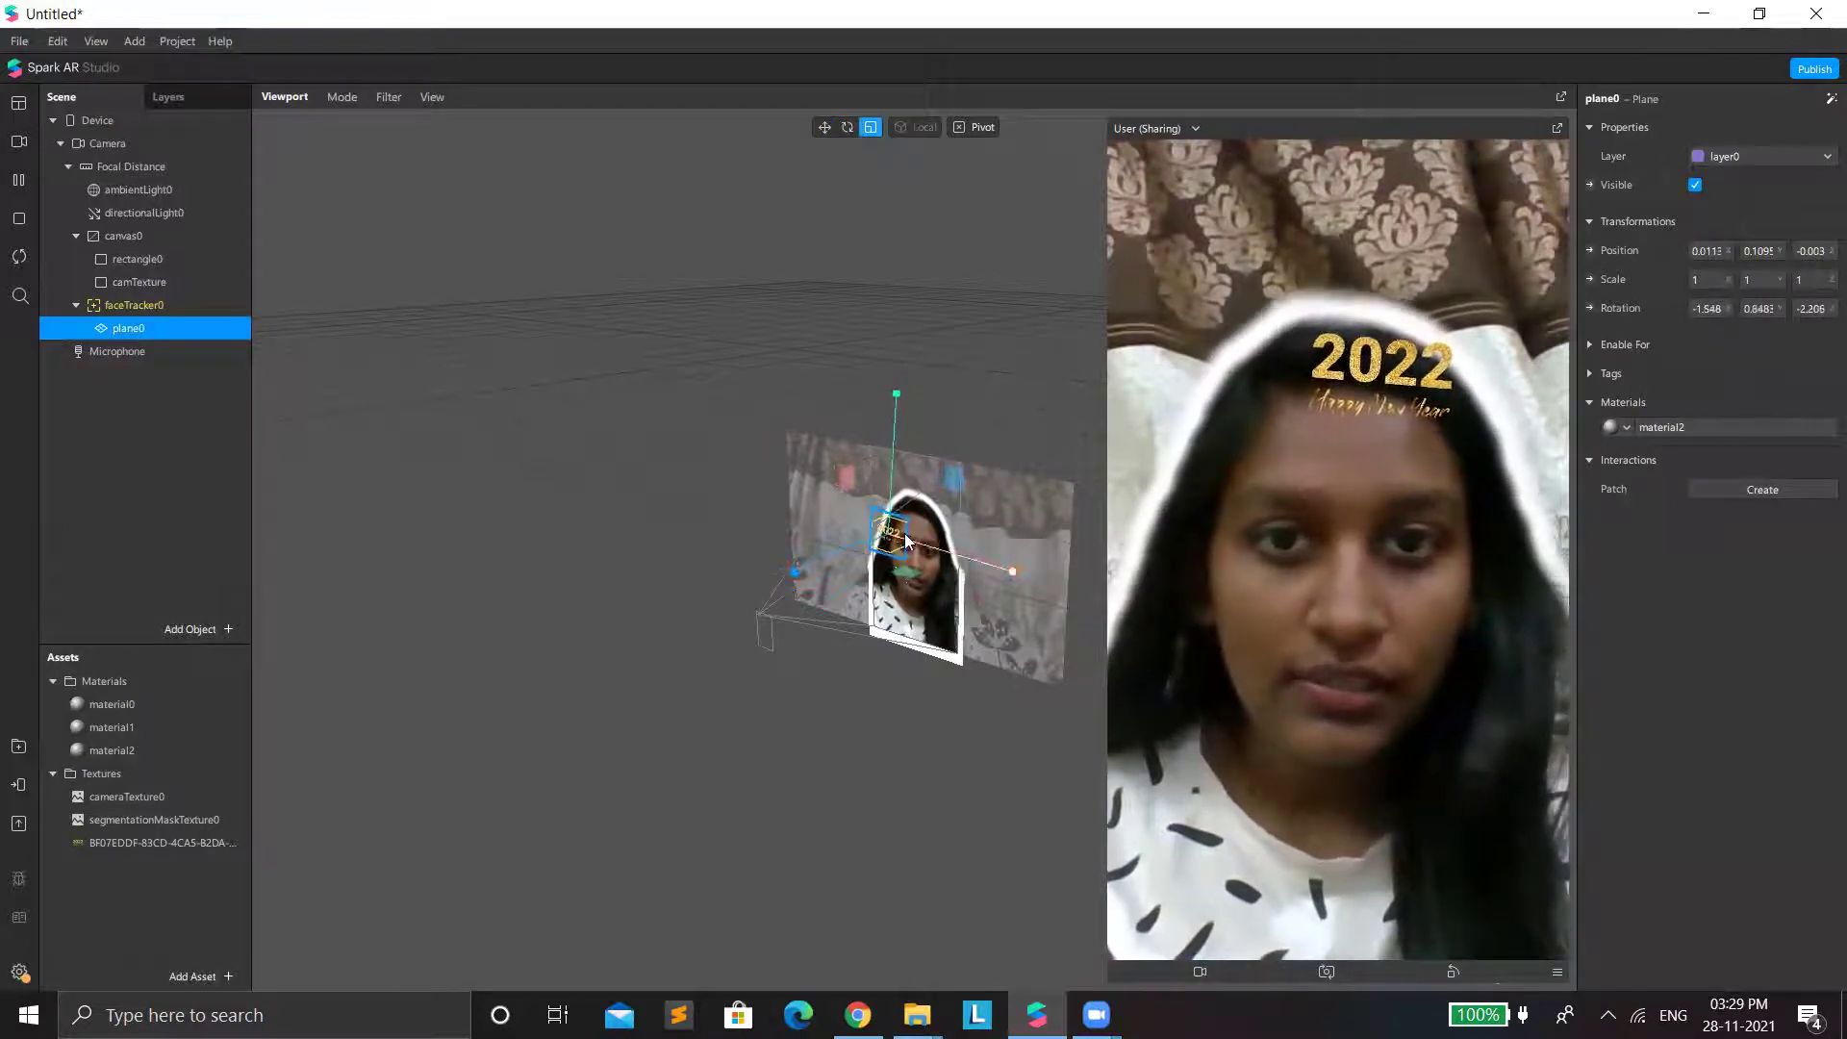
drag(903, 565, 926, 531)
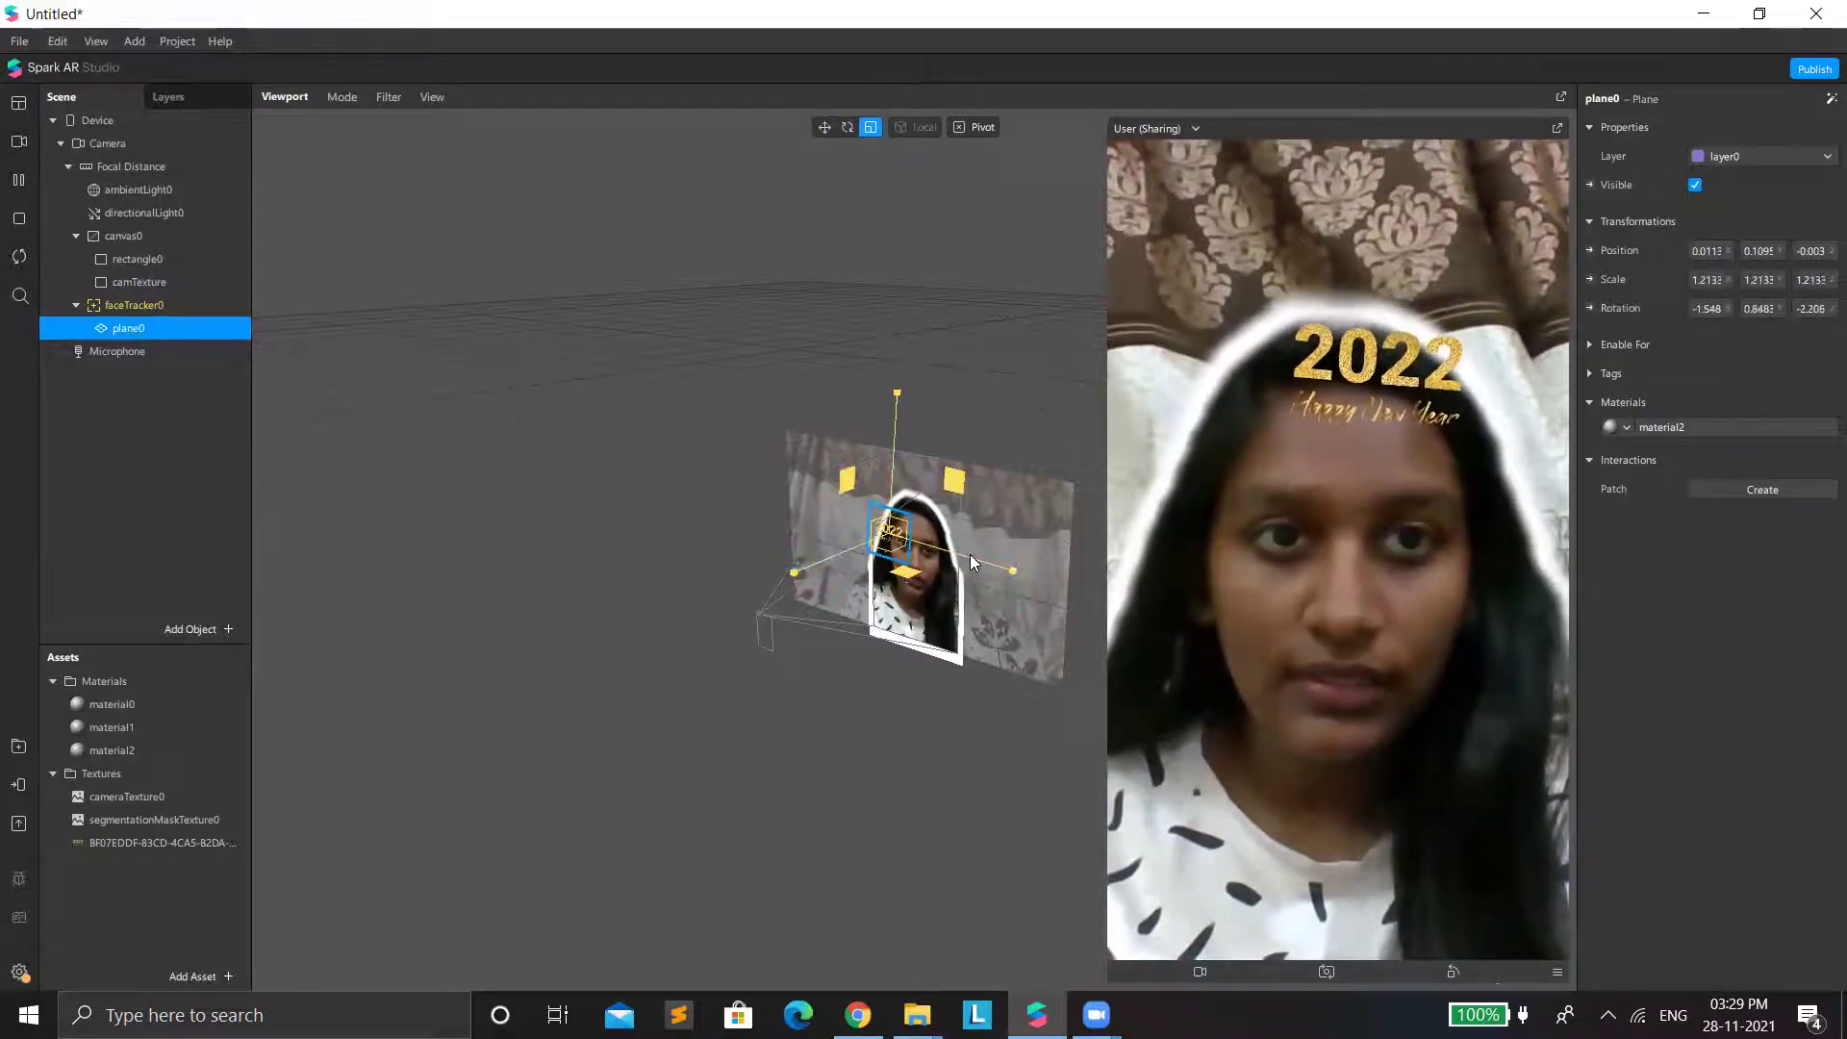
Add a Pulse animation to plane0 and set its Transition scale from 1 to 1.2.
right_click(133, 332)
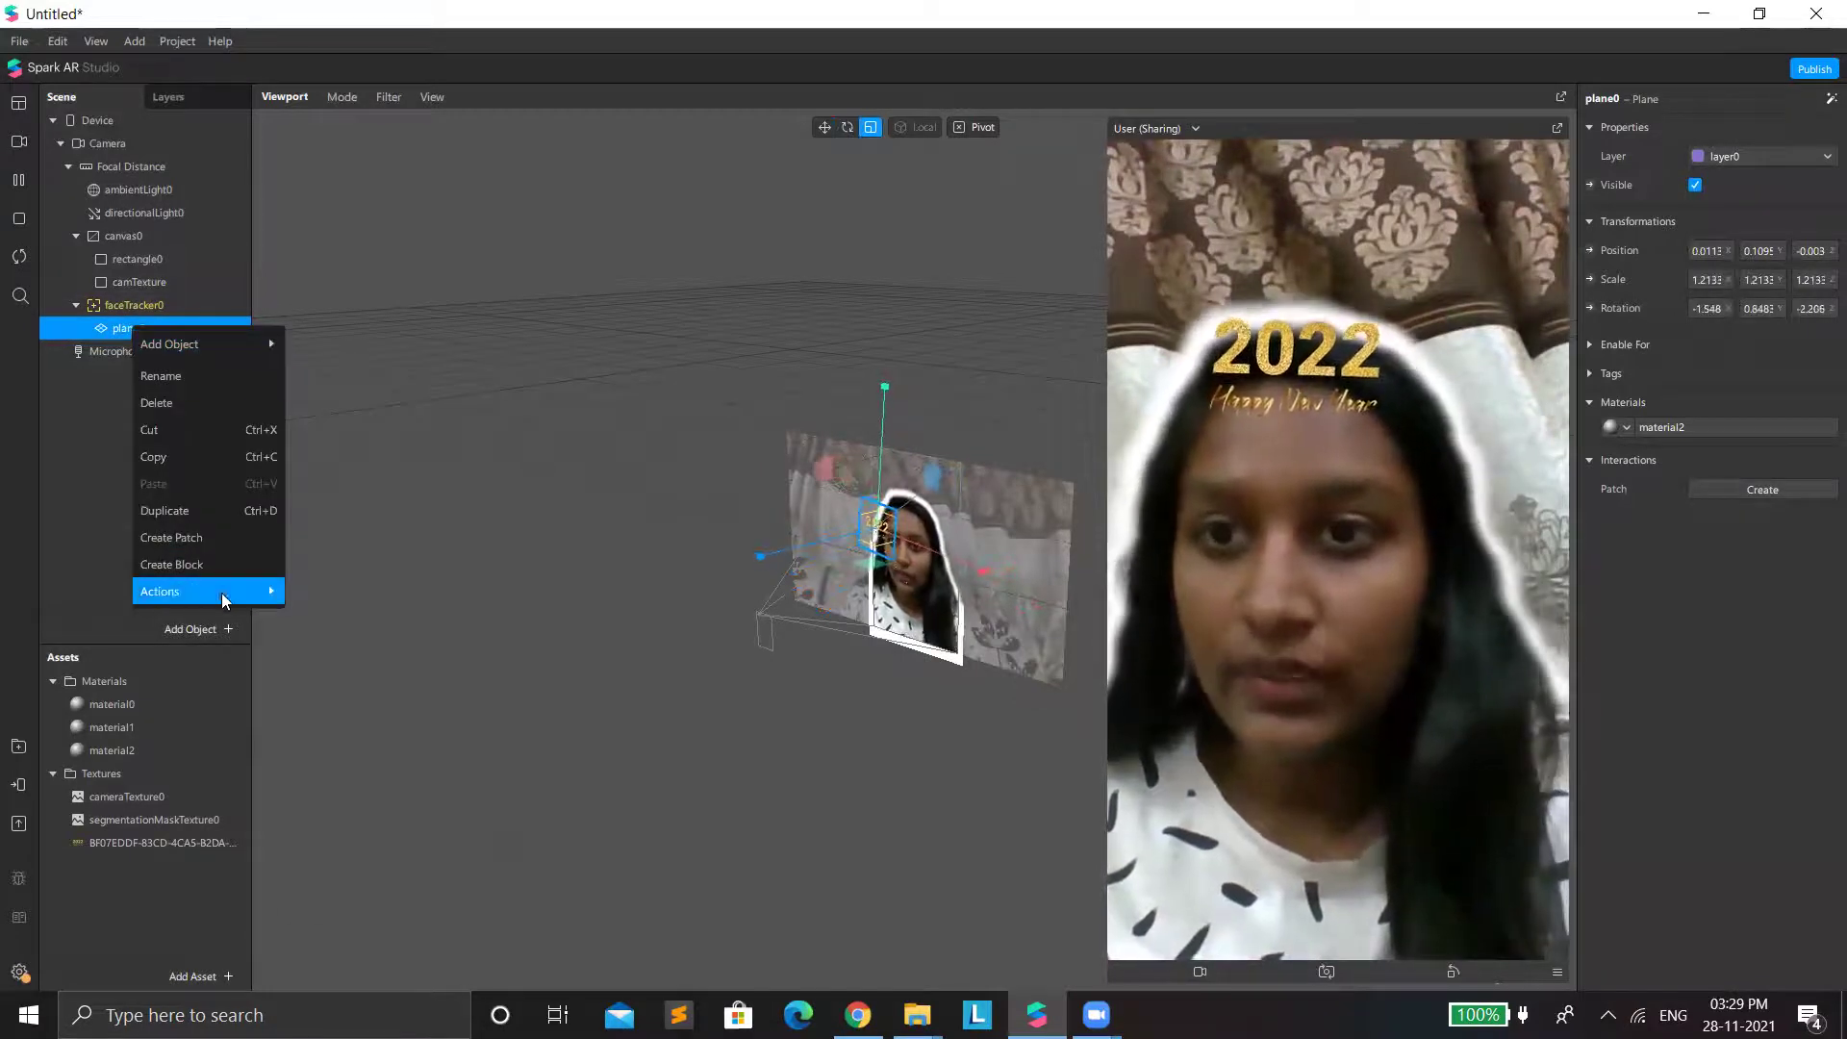
mouse_move(227, 591)
mouse_move(358, 644)
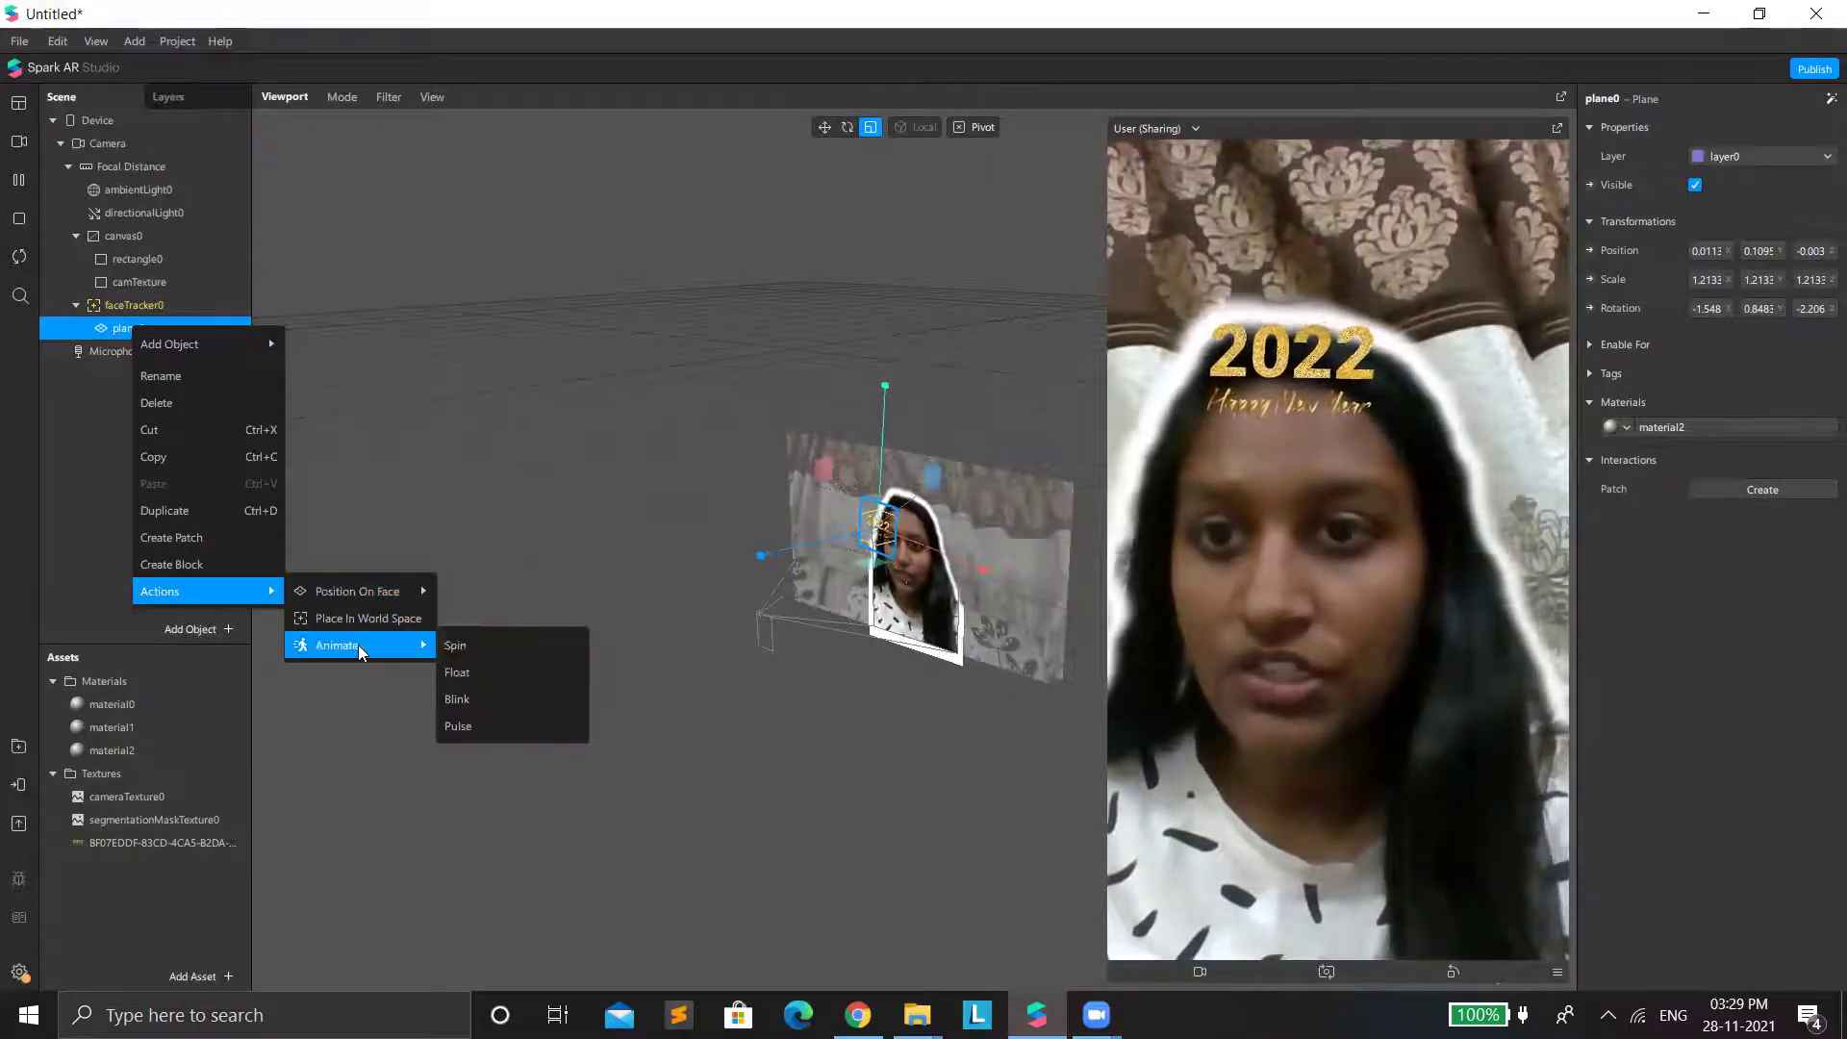
click(471, 724)
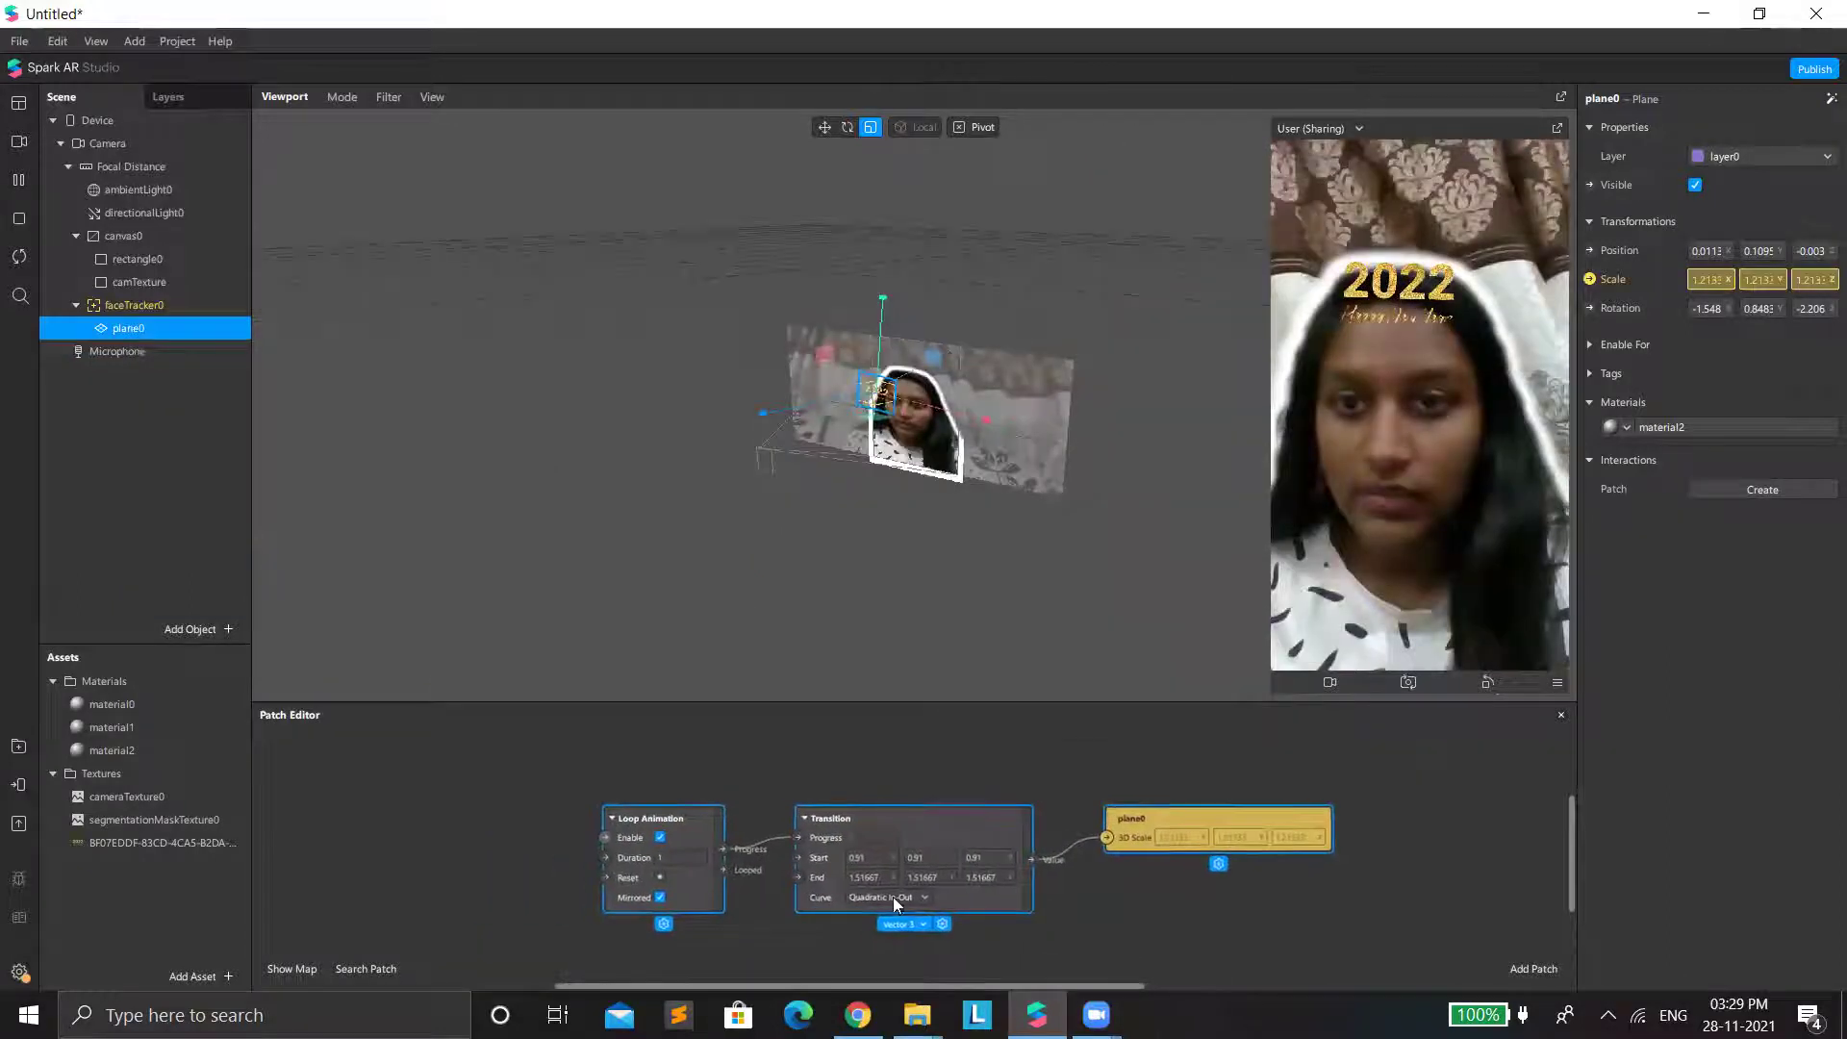
scroll(1003, 841, up, 4)
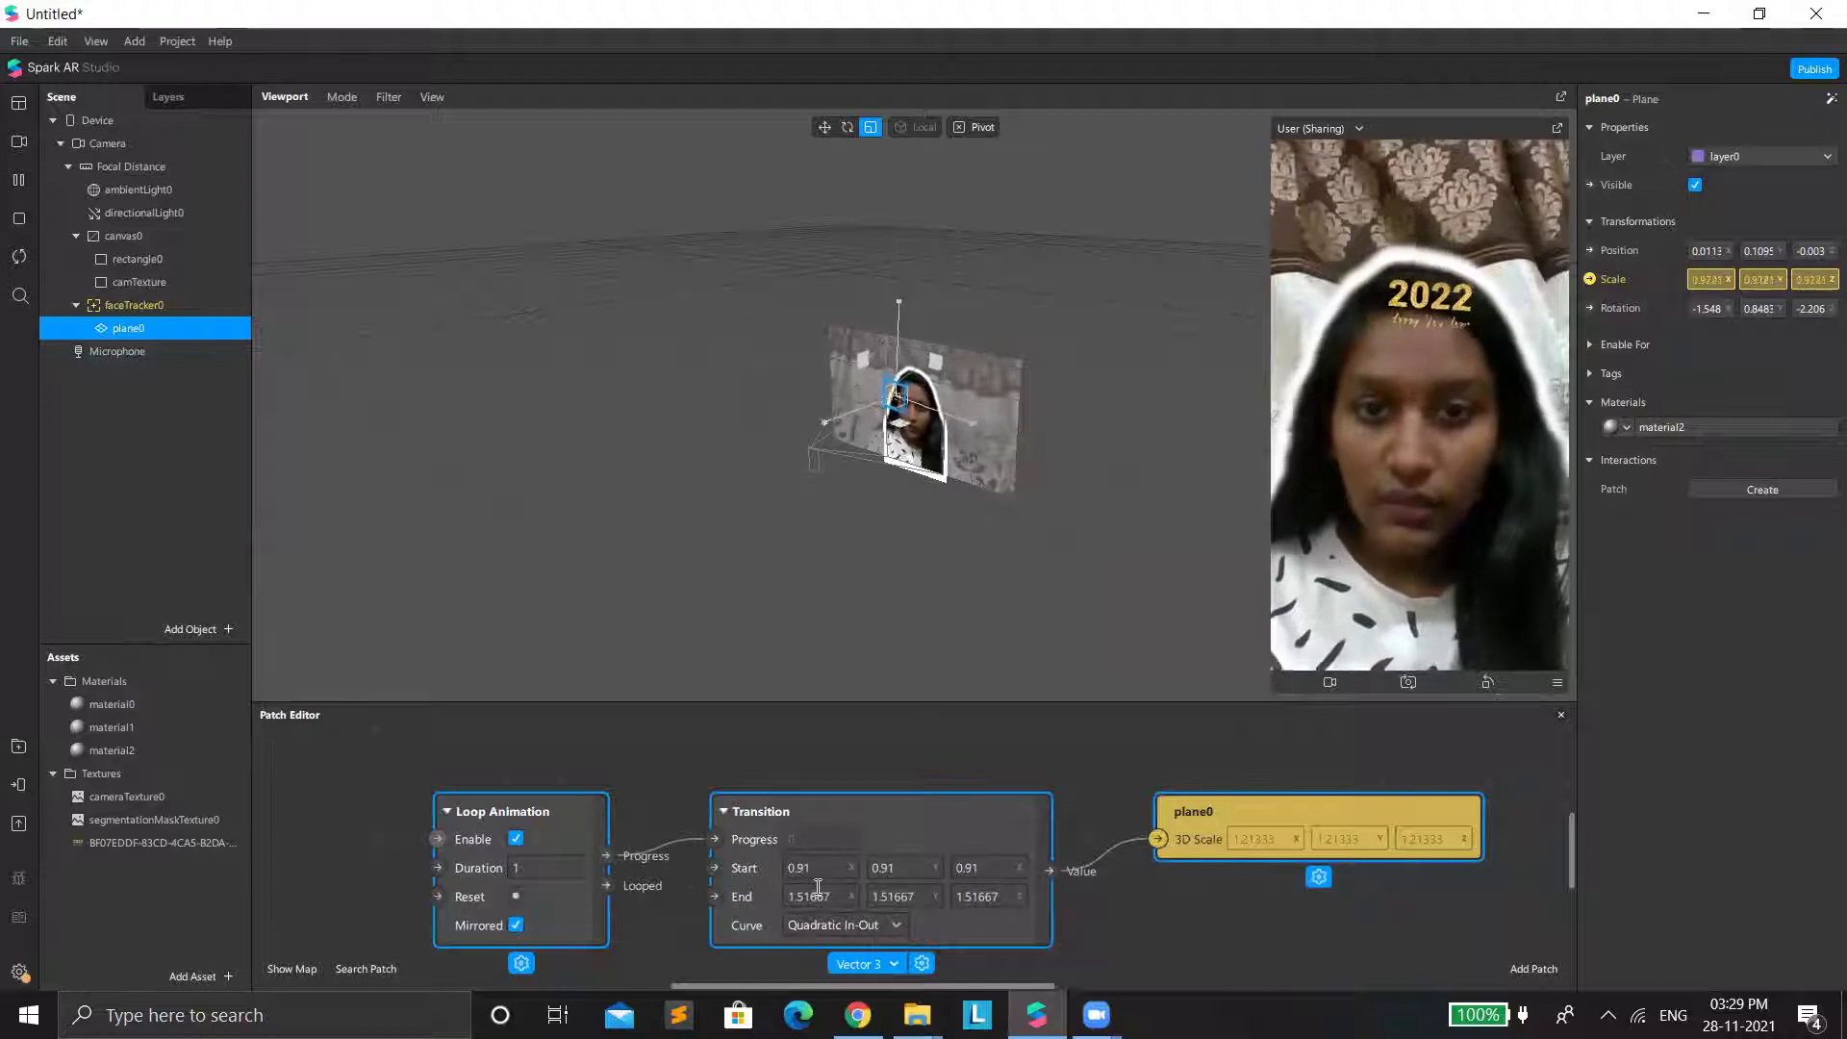
click(810, 867)
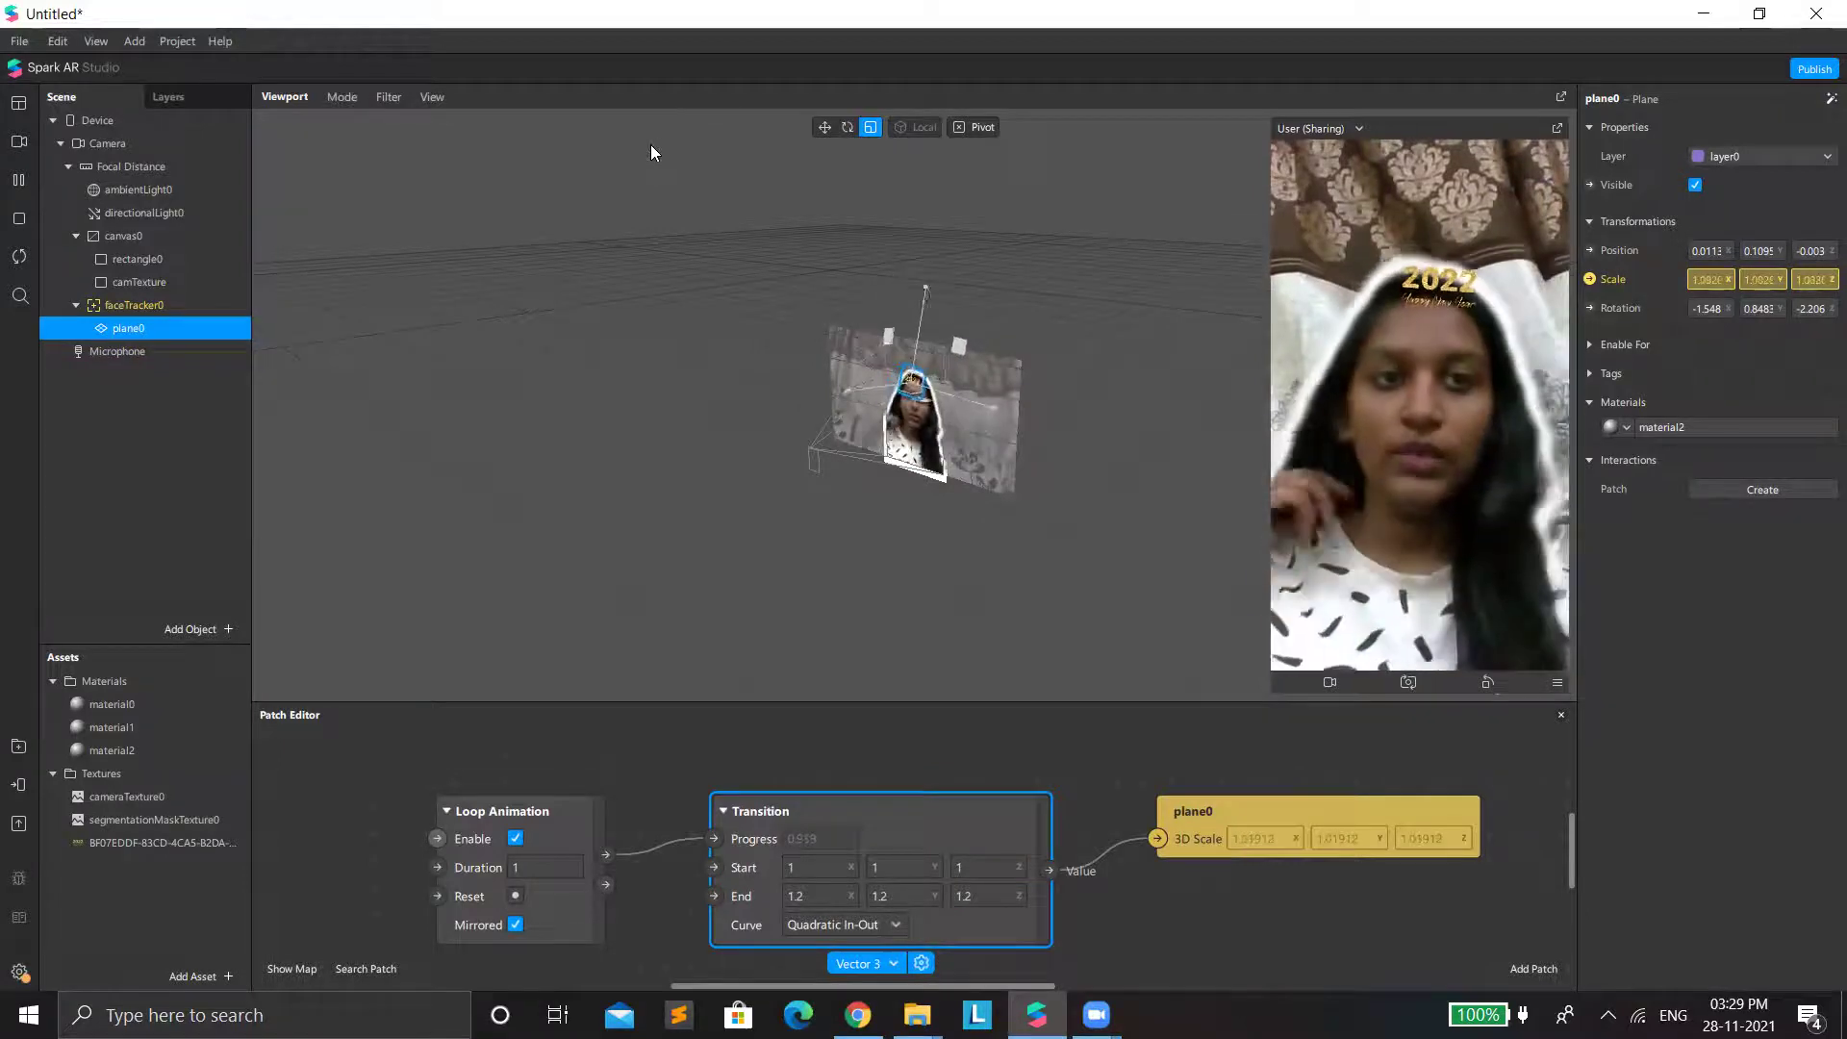
In the AR Library, view all Color LUTs and import the free Chrome LUT.
click(228, 977)
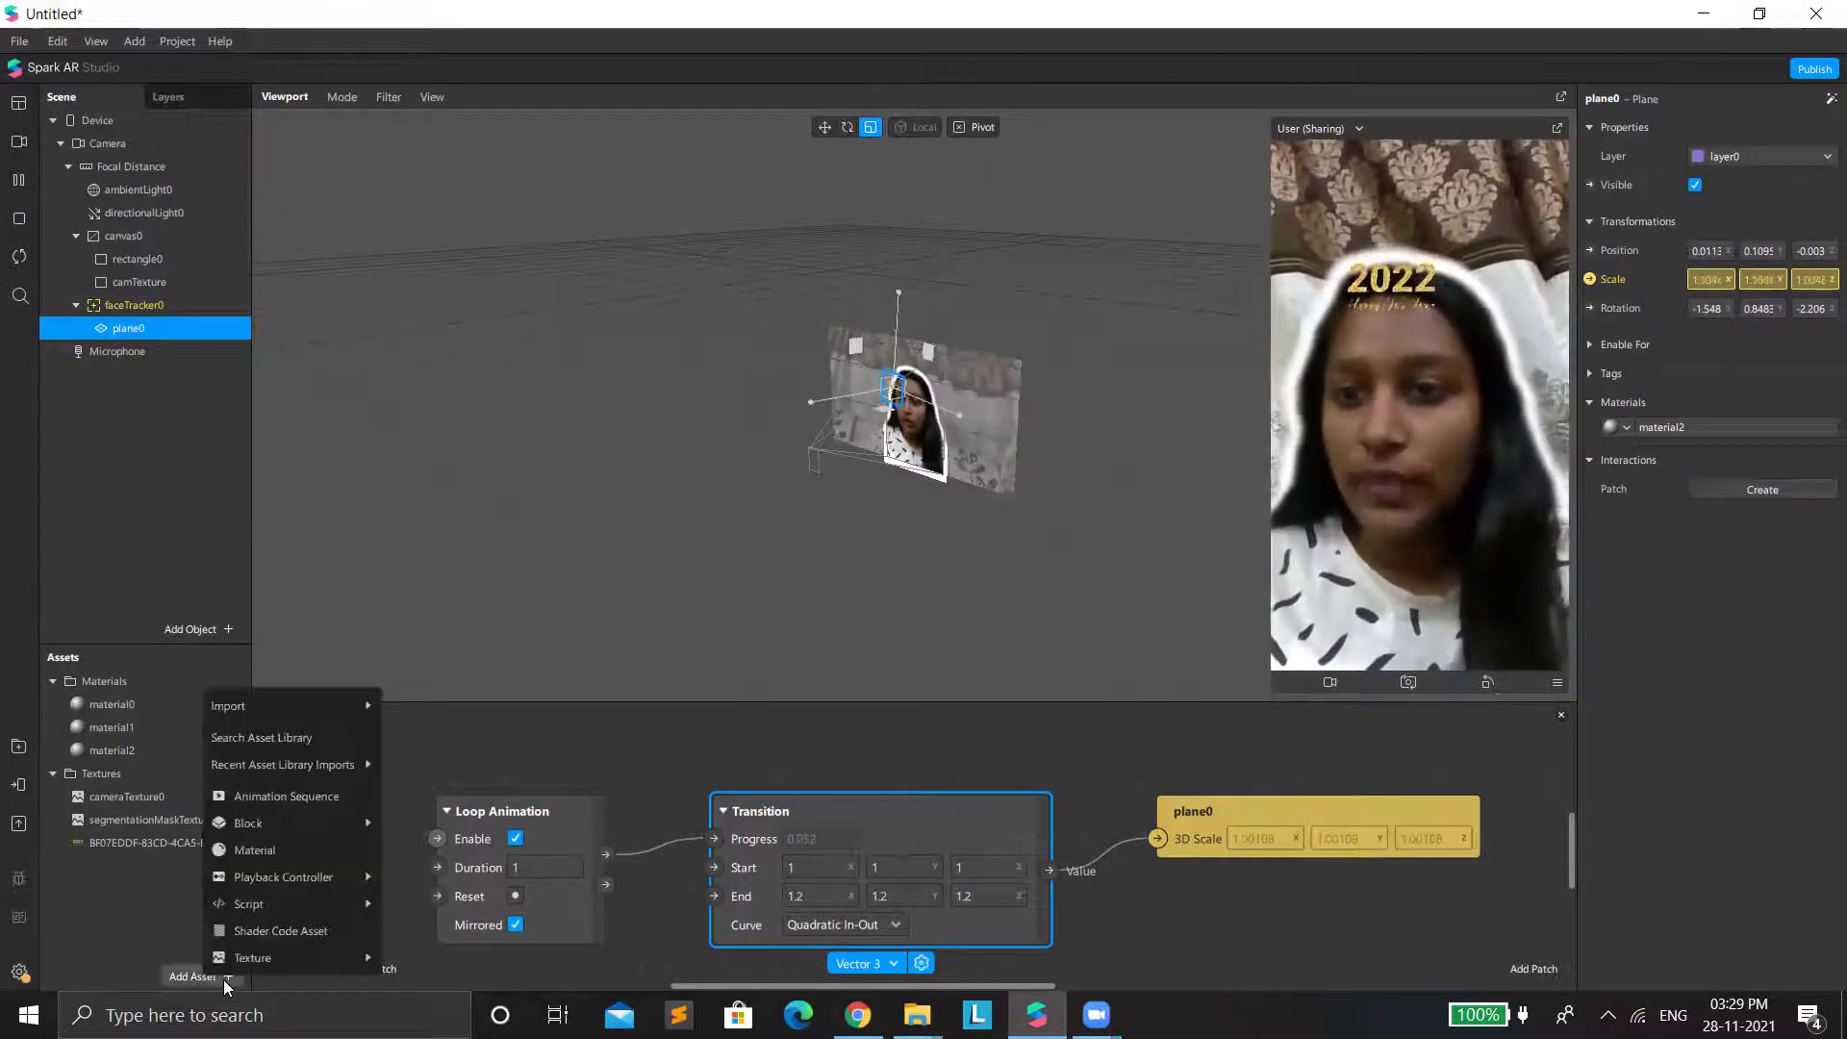
click(20, 747)
click(114, 343)
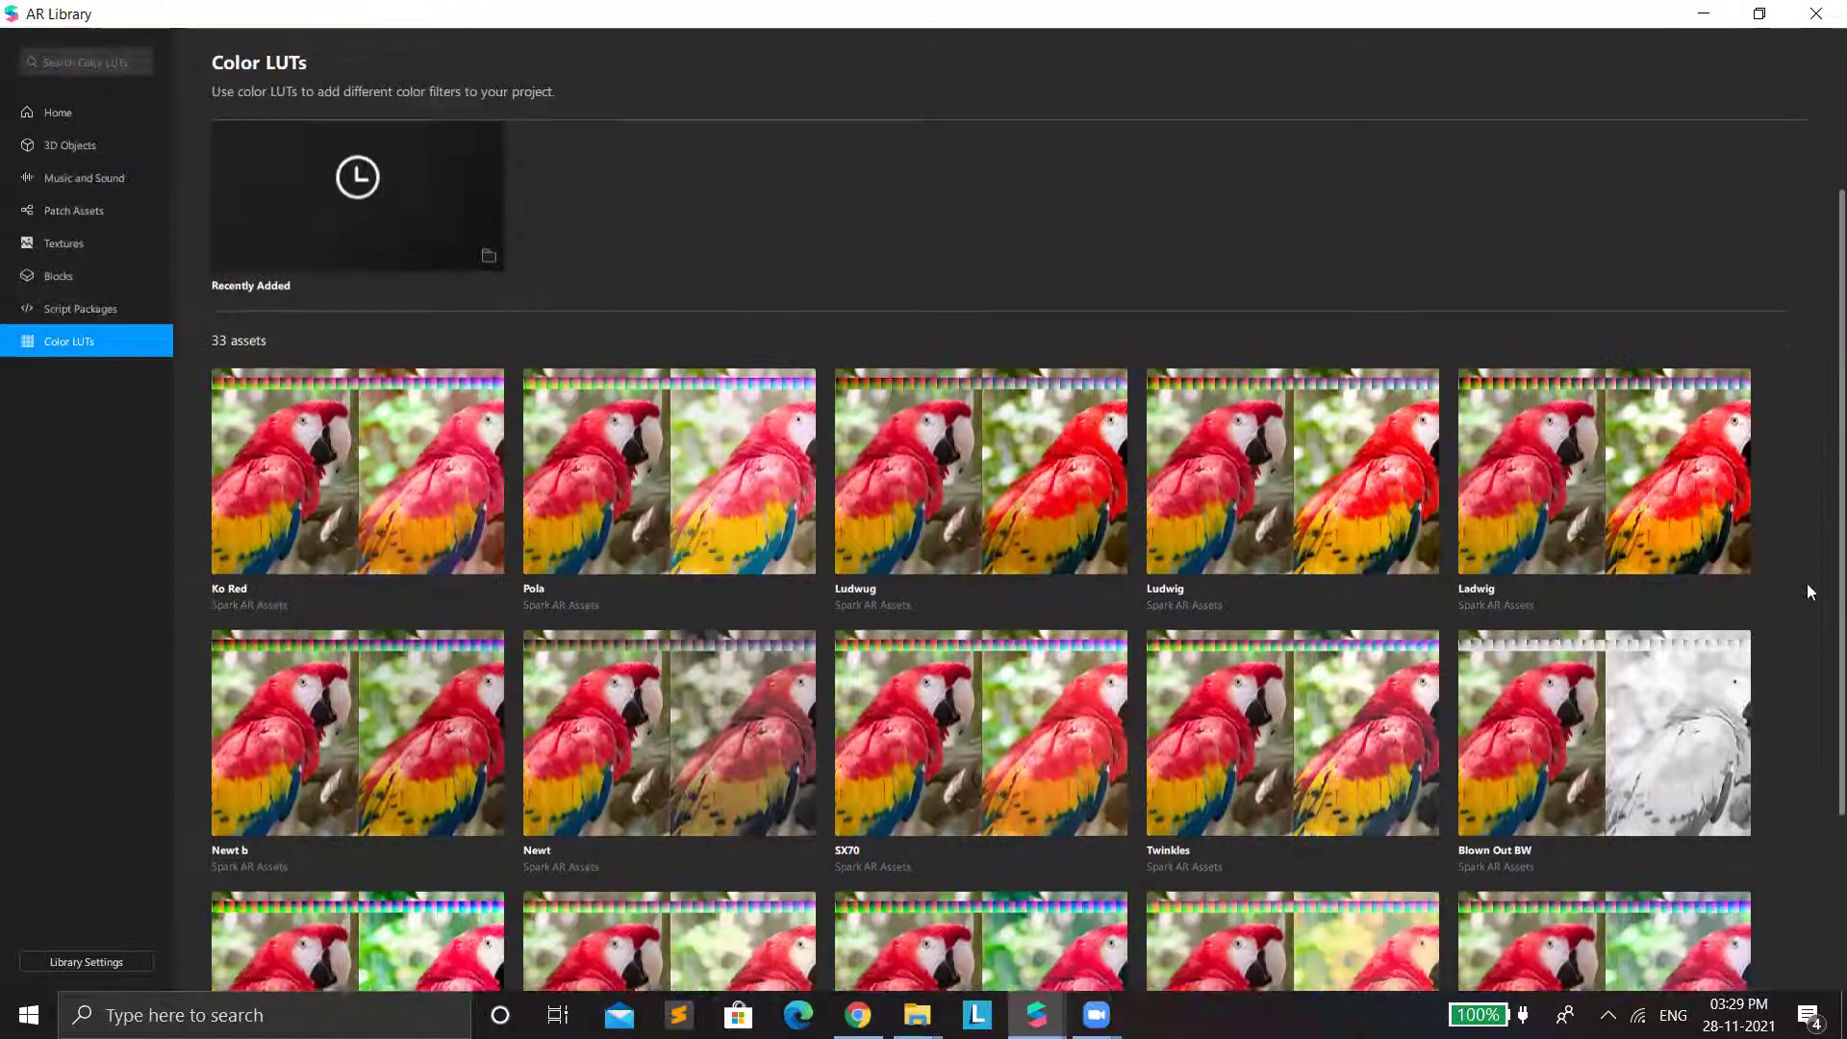
scroll(1811, 592, down, 3)
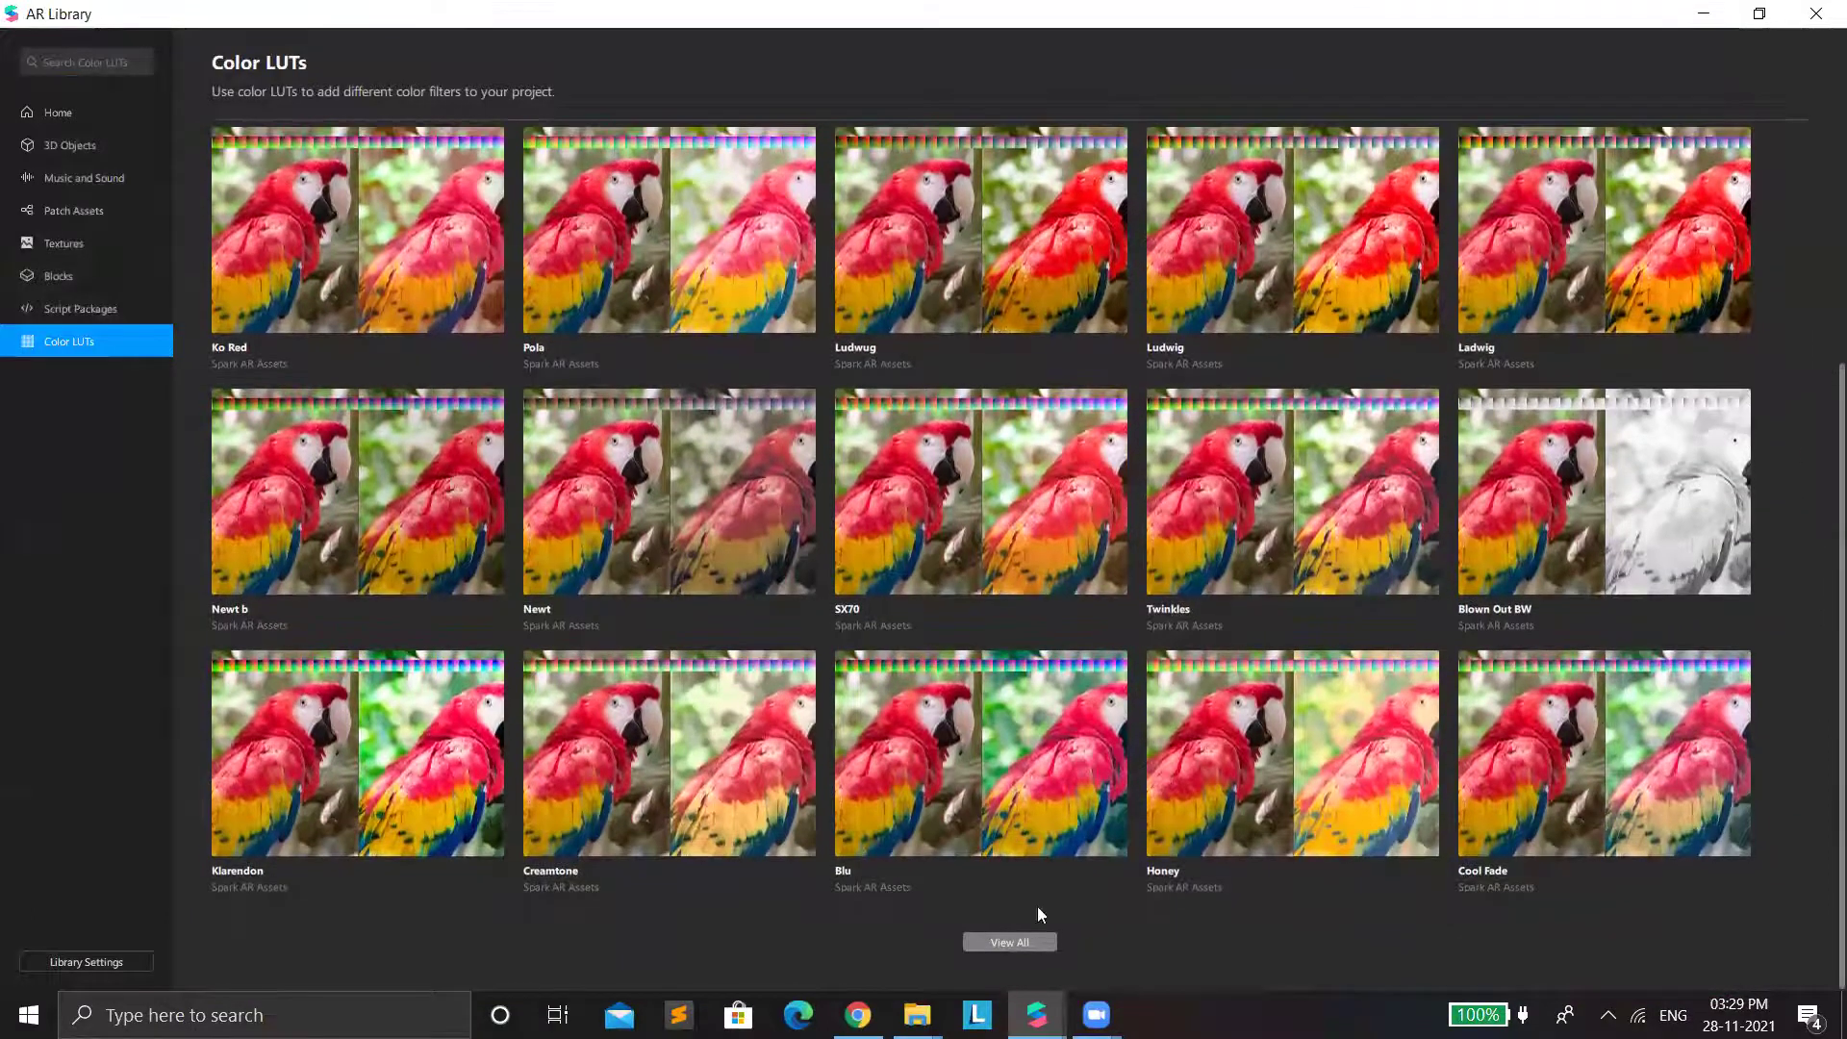
click(1041, 937)
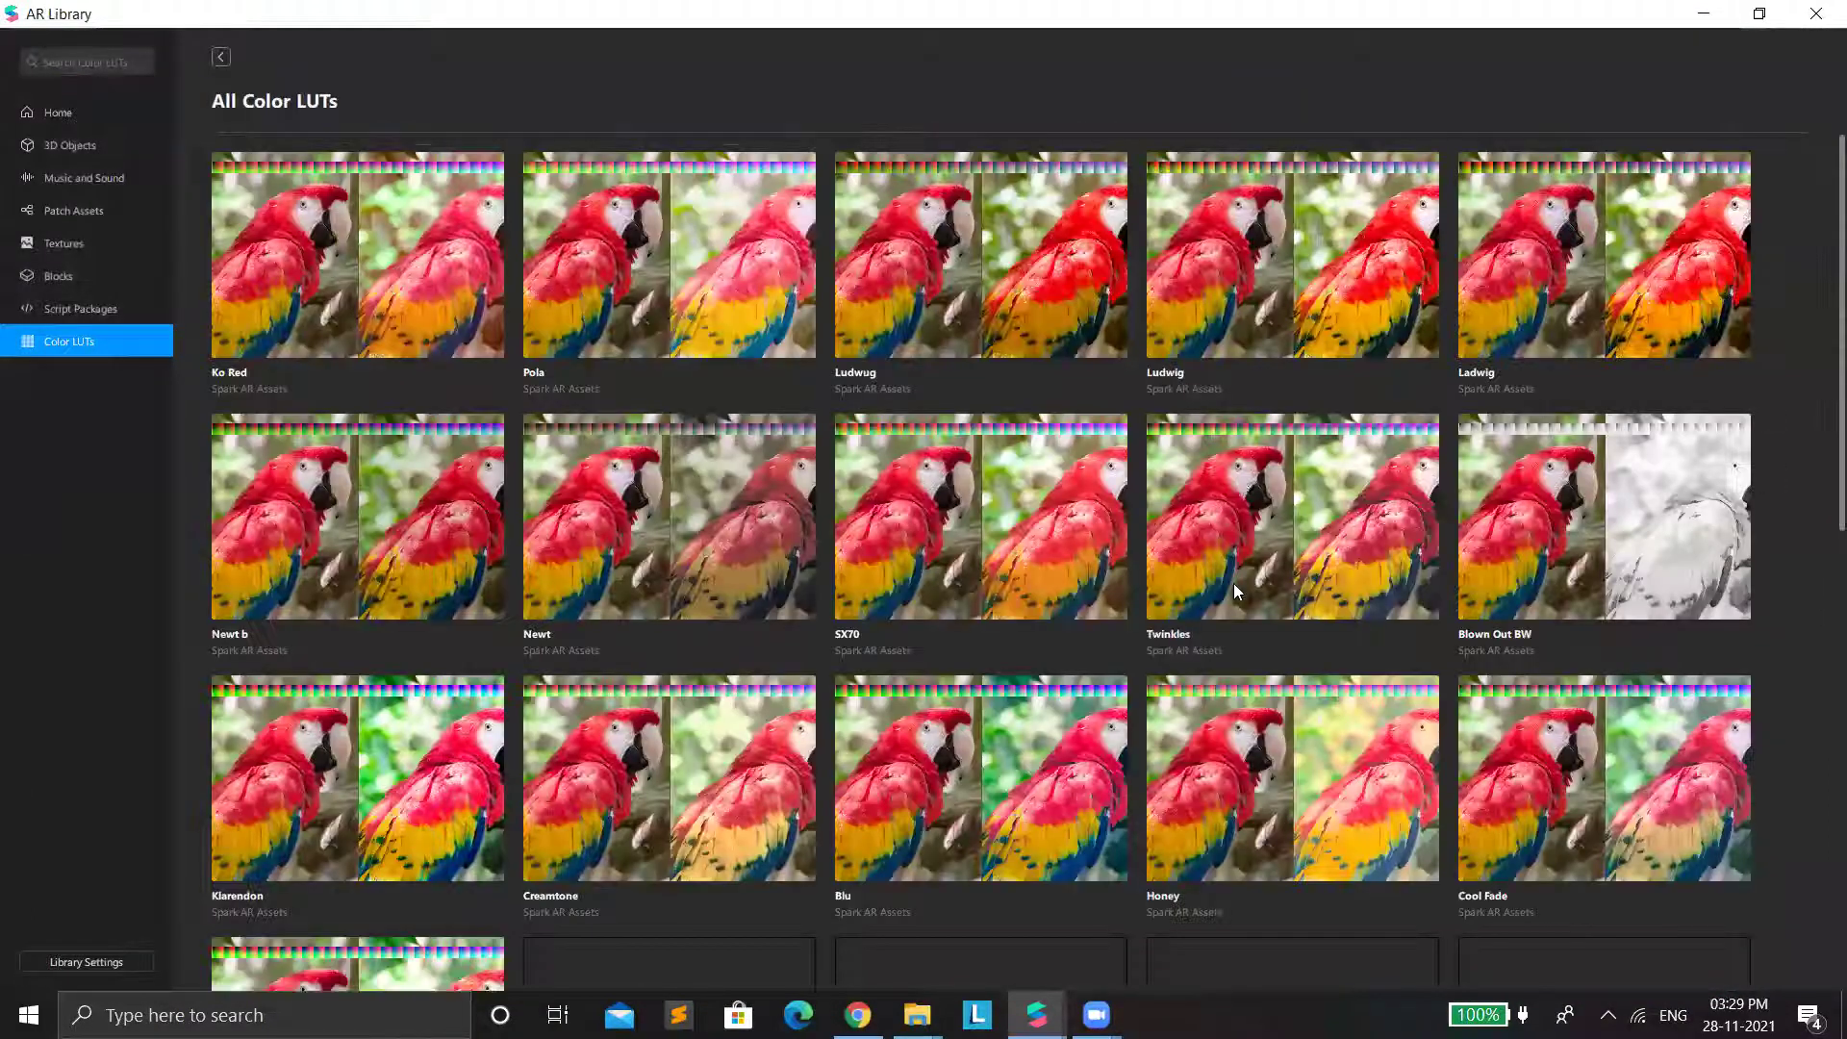
scroll(1100, 708, down, 7)
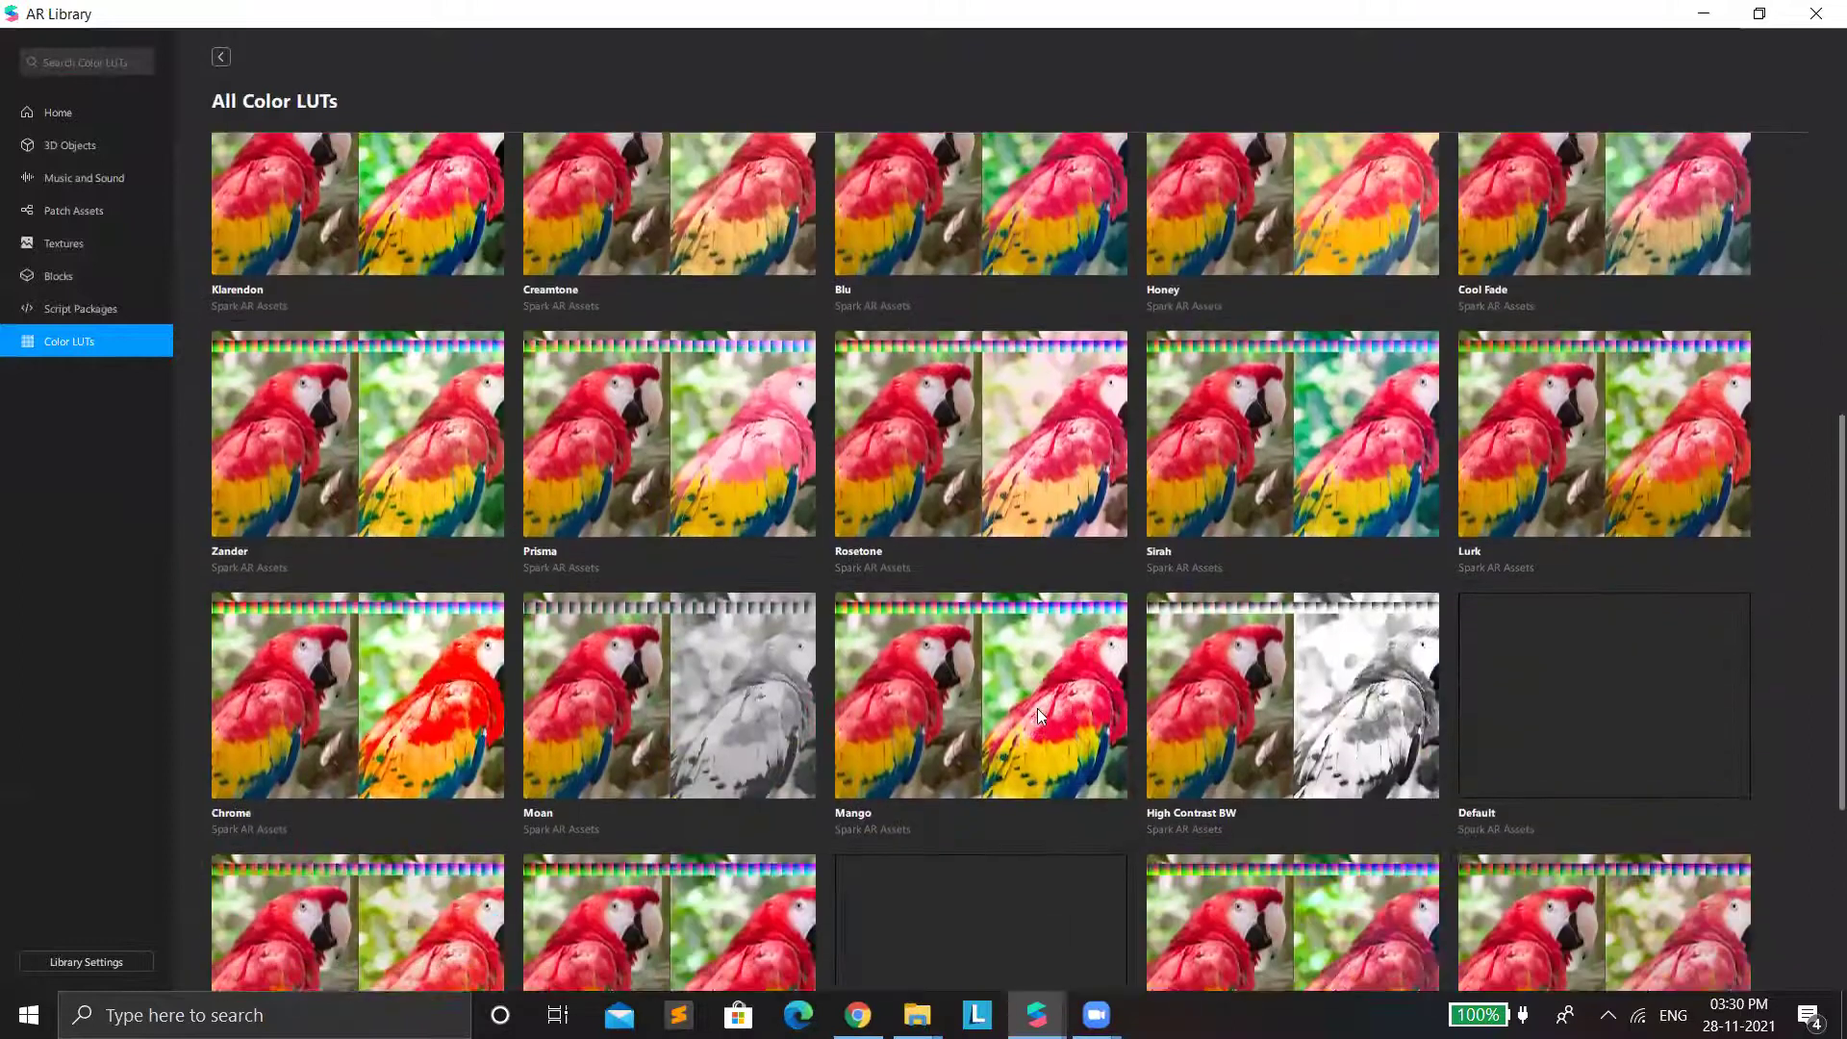
scroll(896, 684, down, 2)
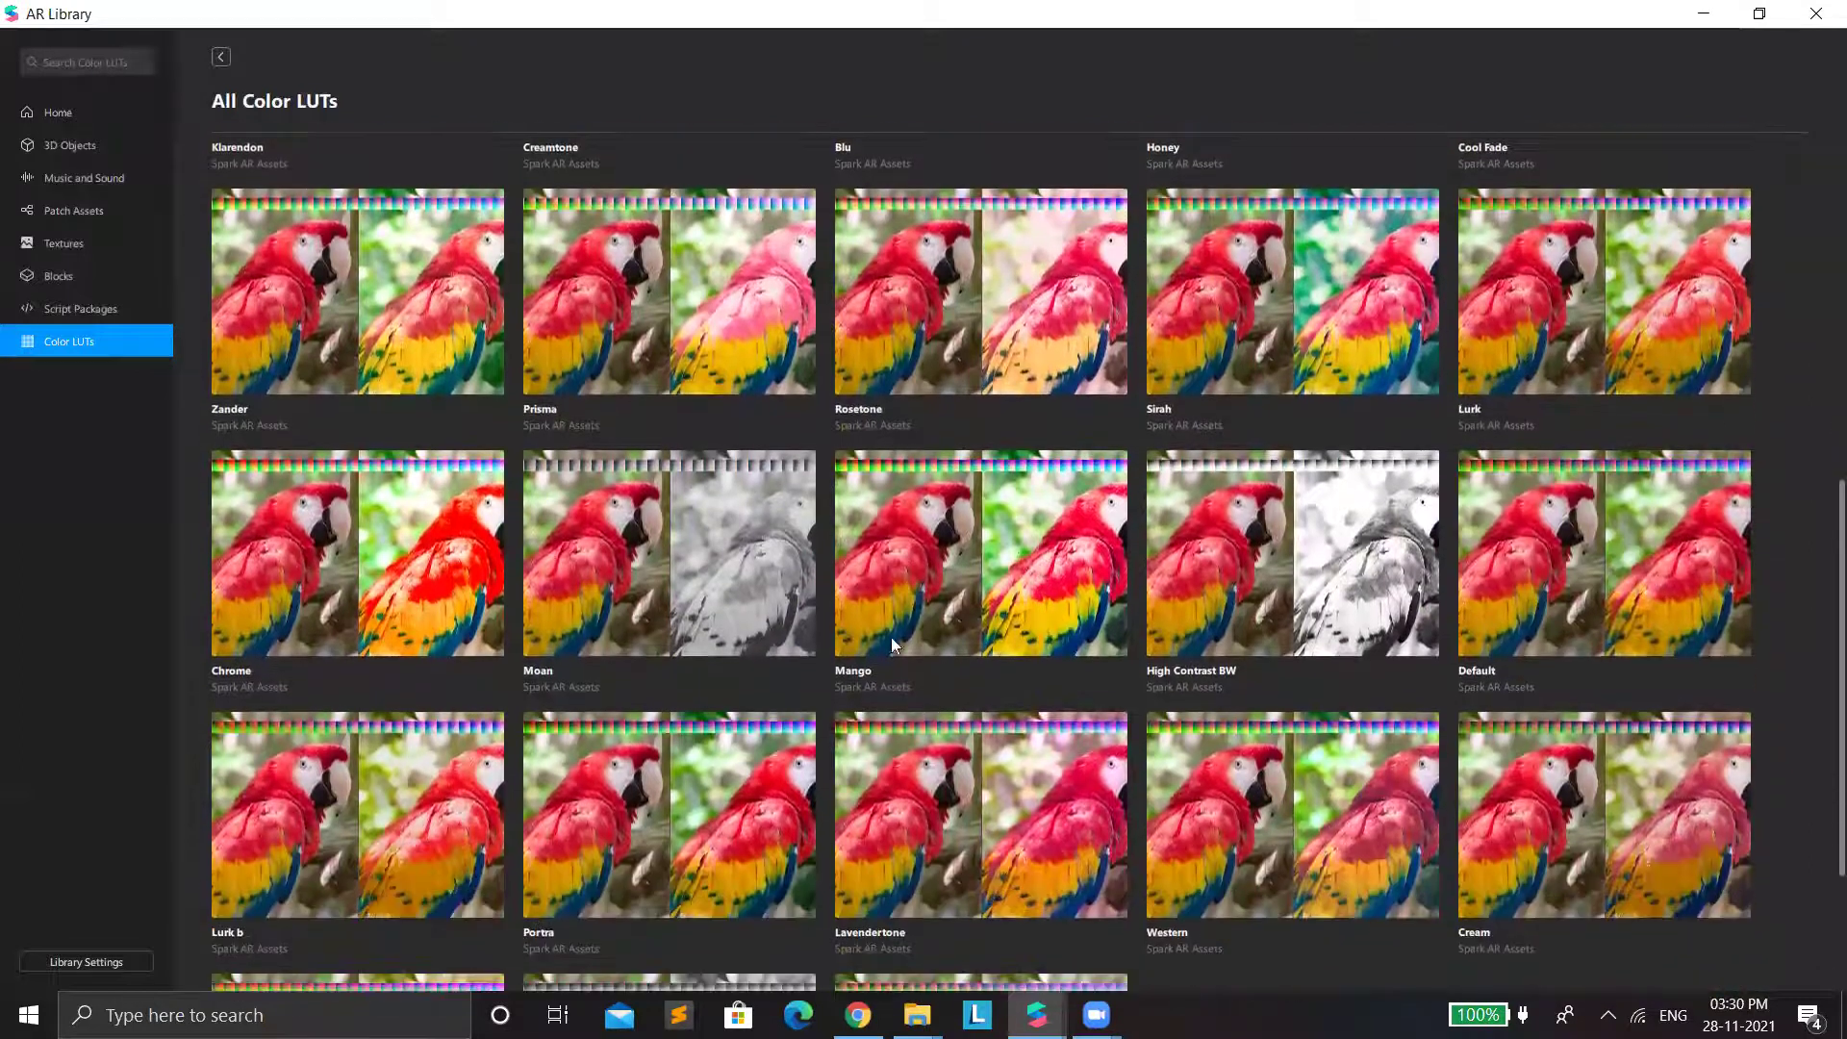
click(452, 569)
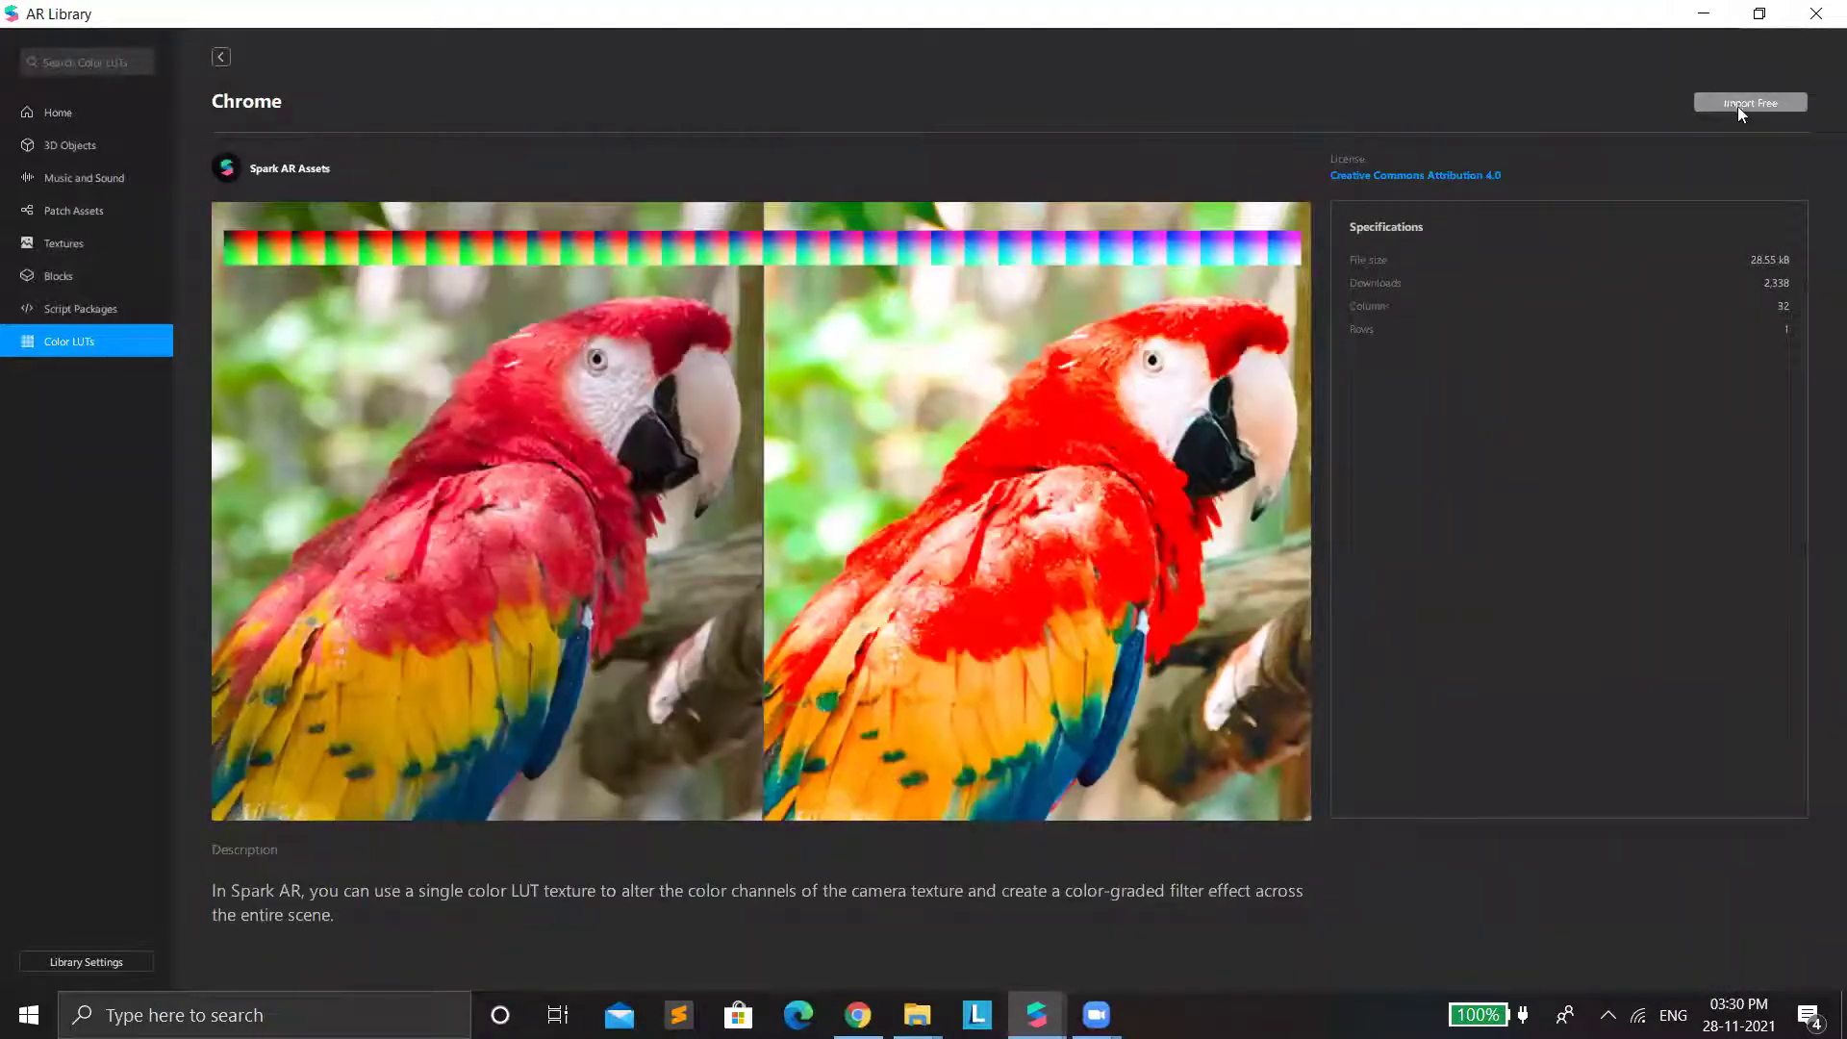
click(1740, 106)
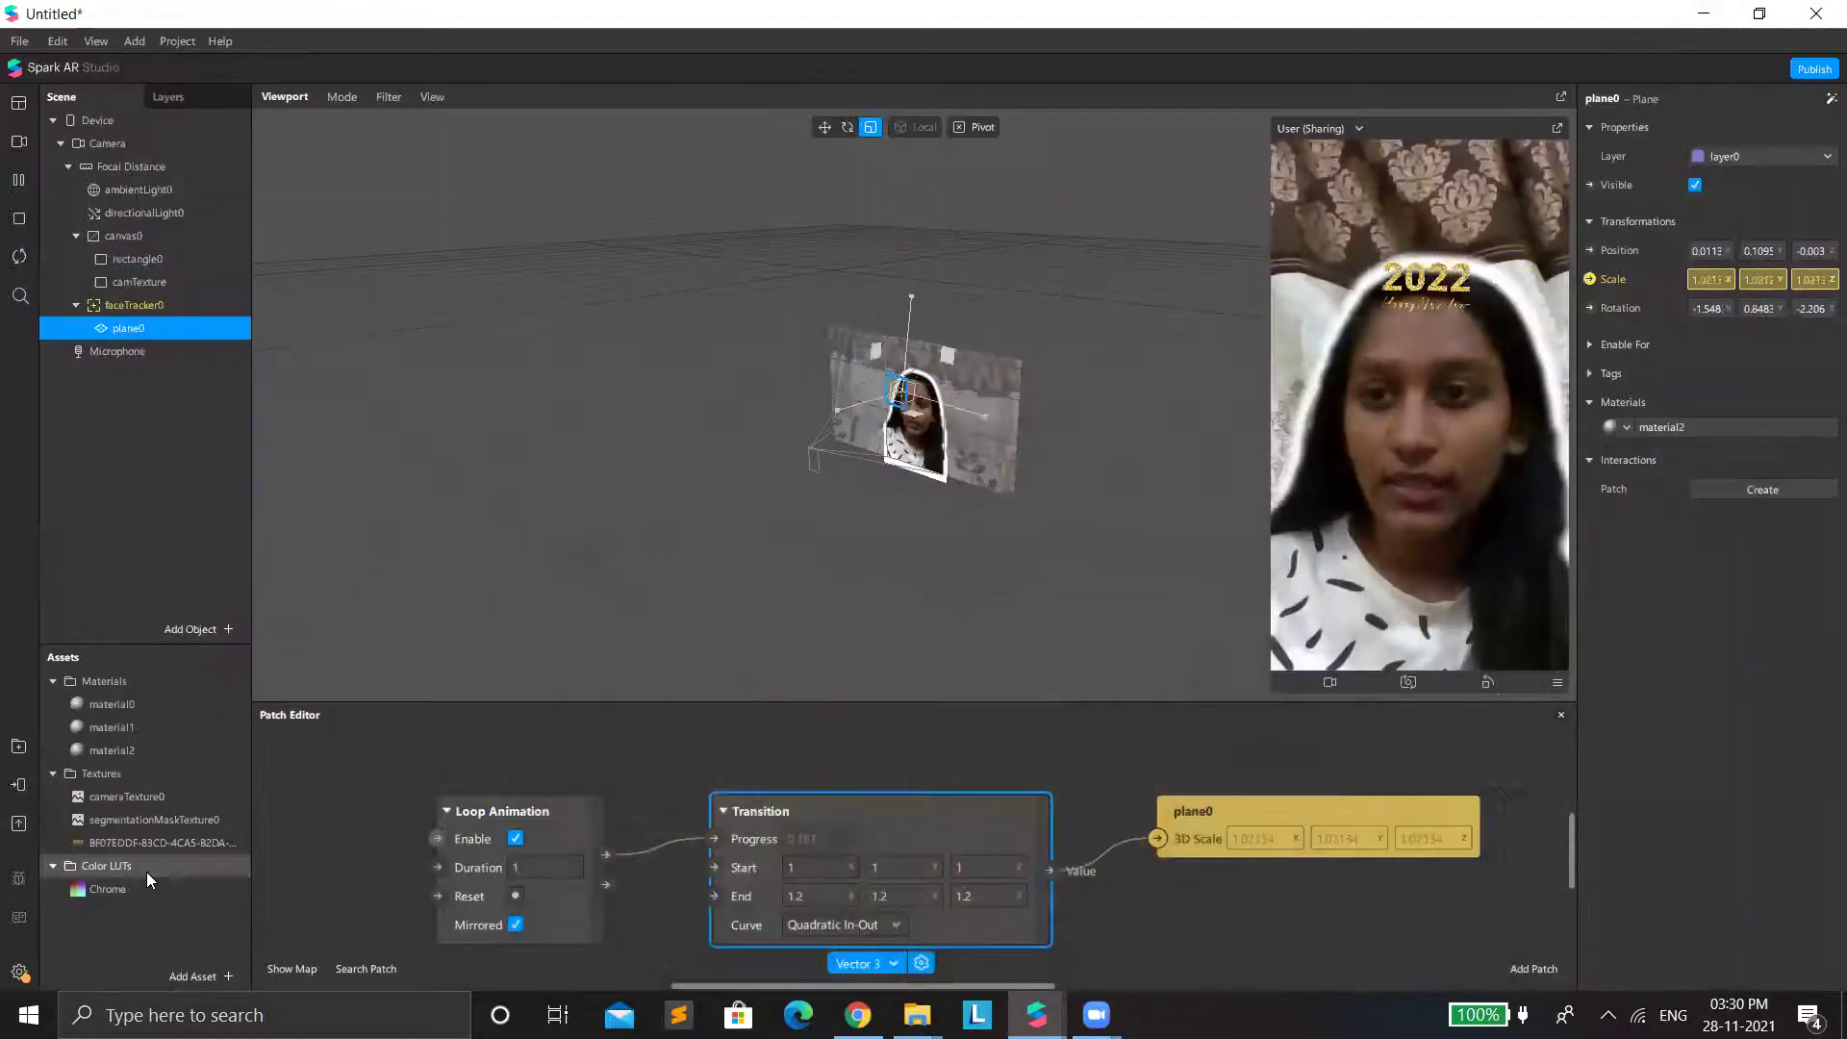
Apply the imported Chrome LUT to the camera feed.
click(144, 875)
right_click(141, 883)
mouse_move(231, 704)
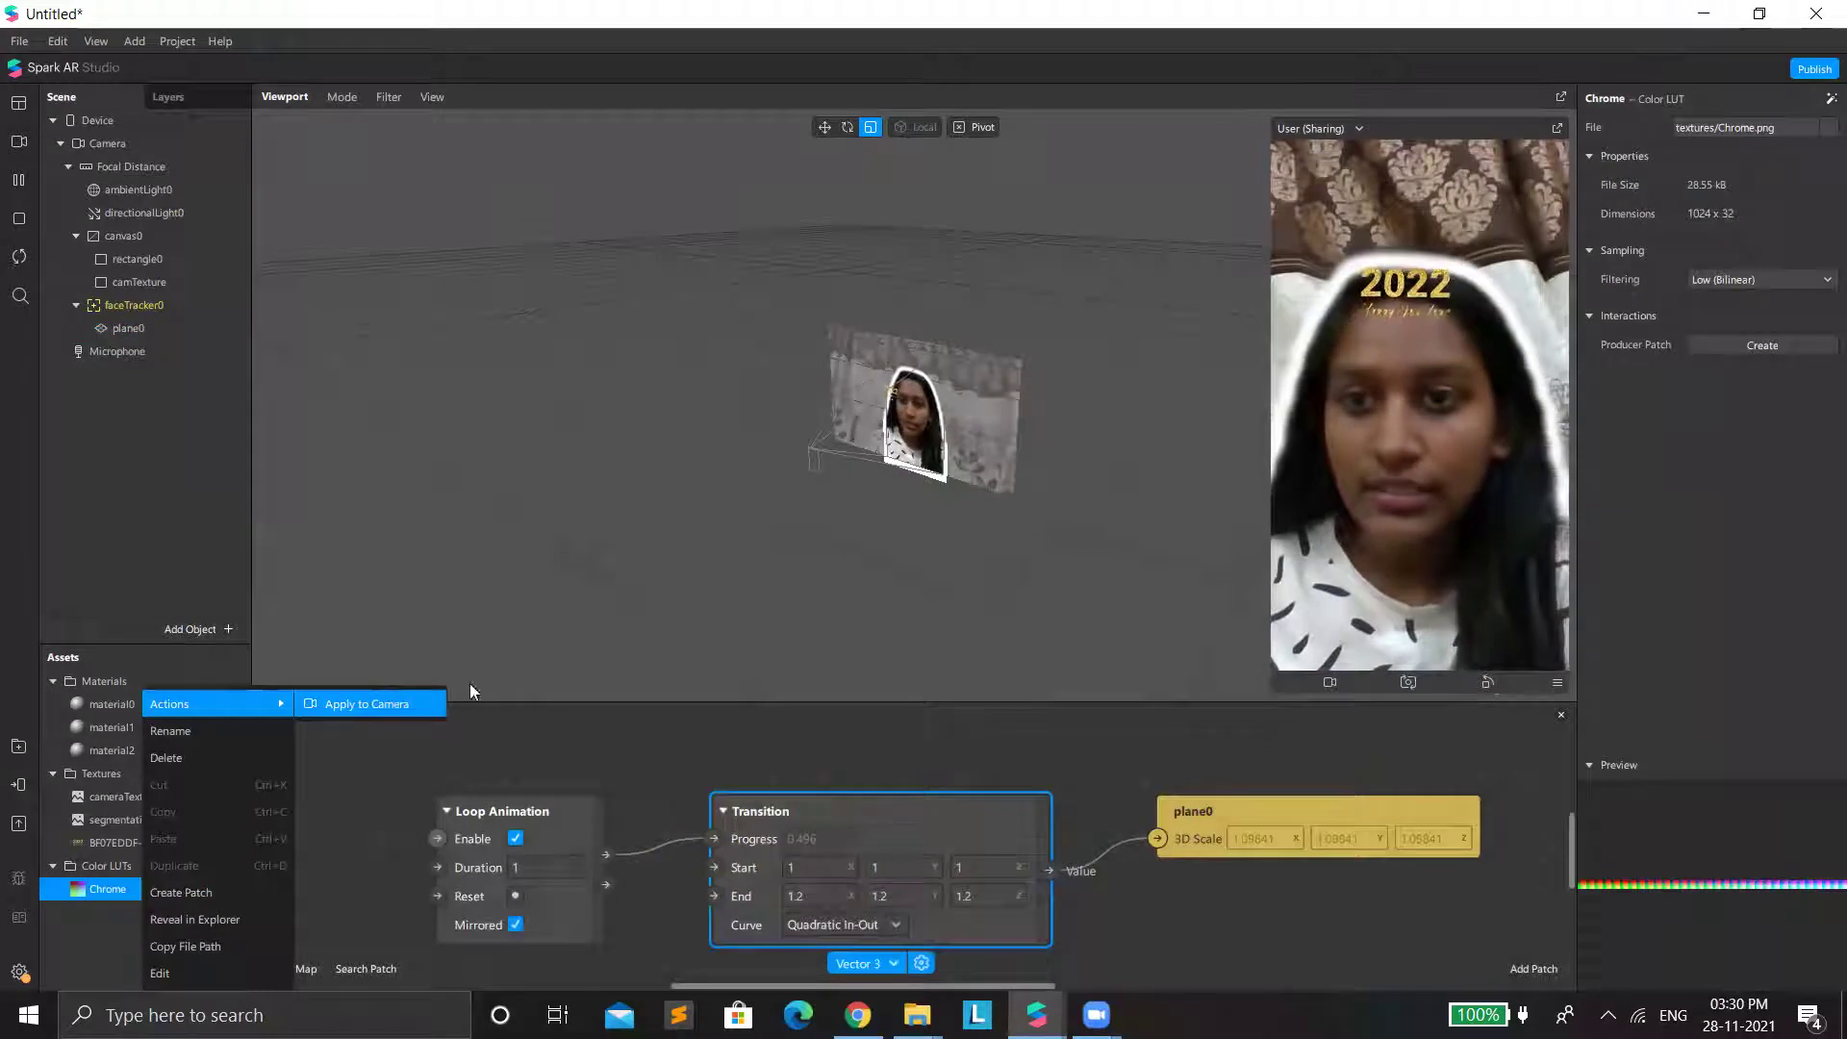
click(408, 706)
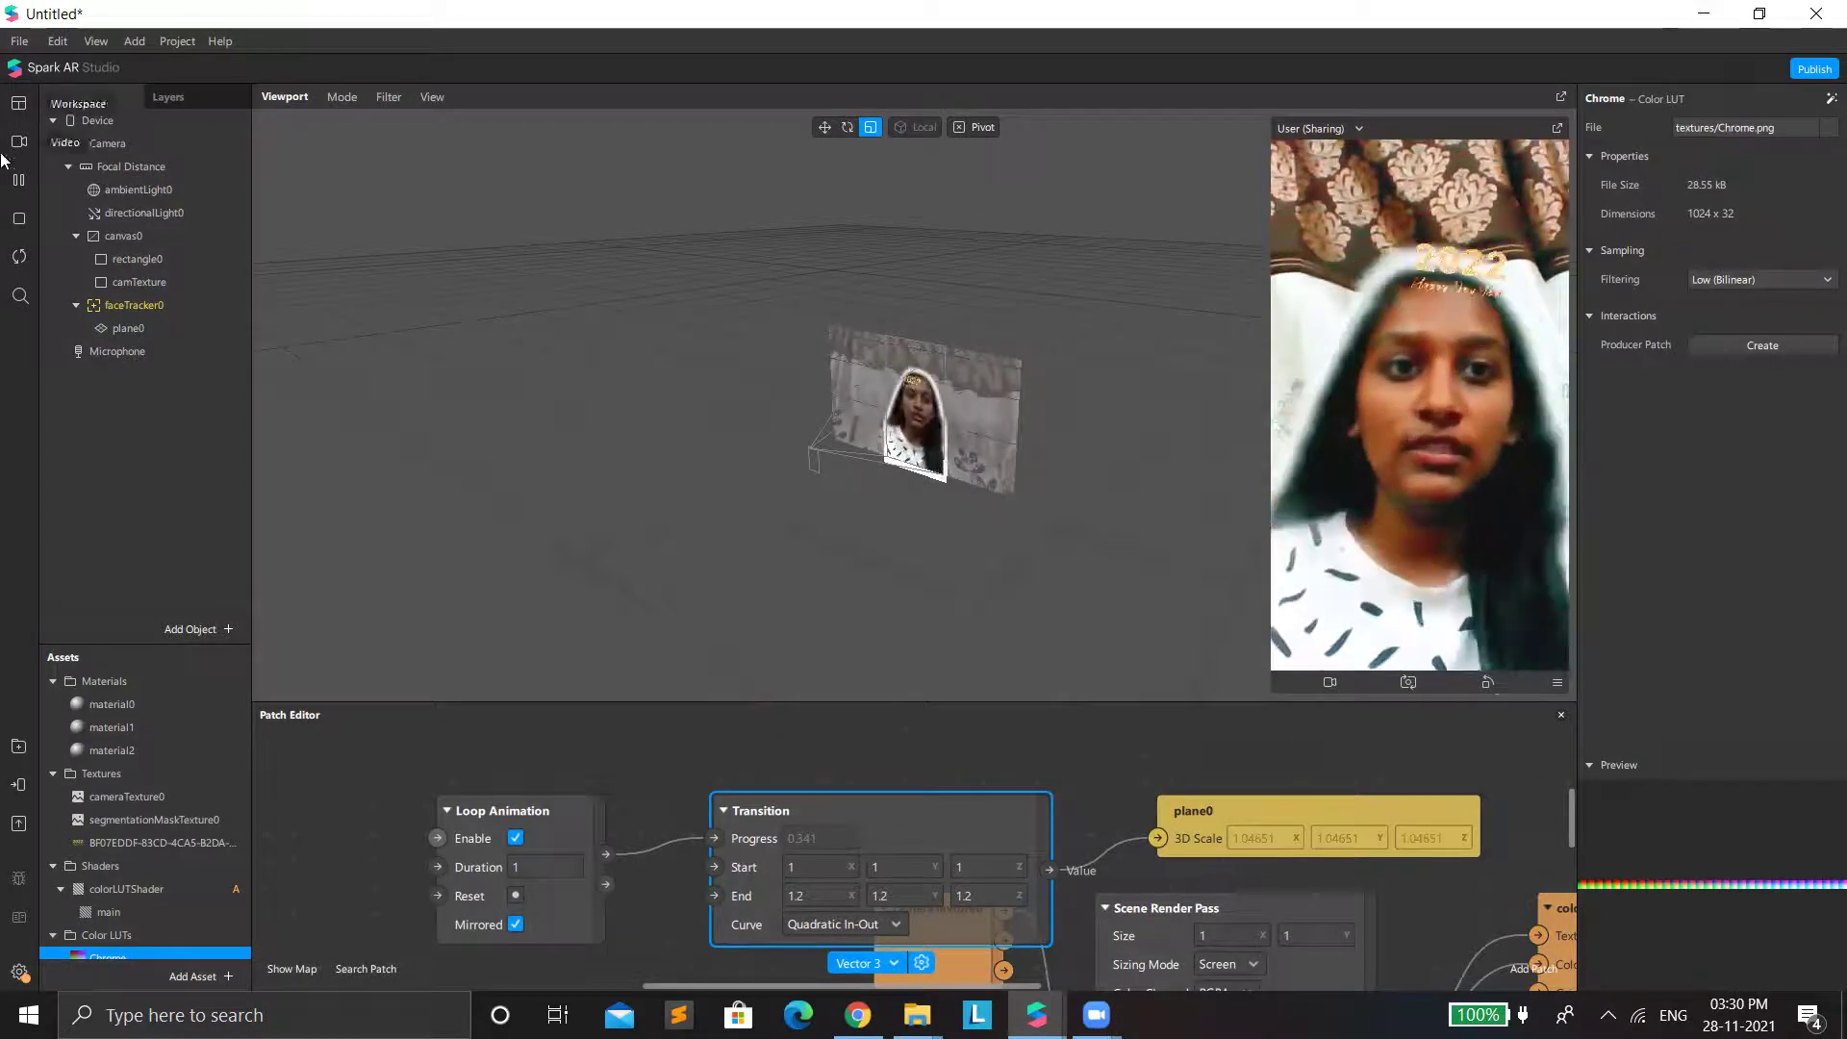
Turn off Use Depth Test in plane0's material2 advanced render options.
click(120, 333)
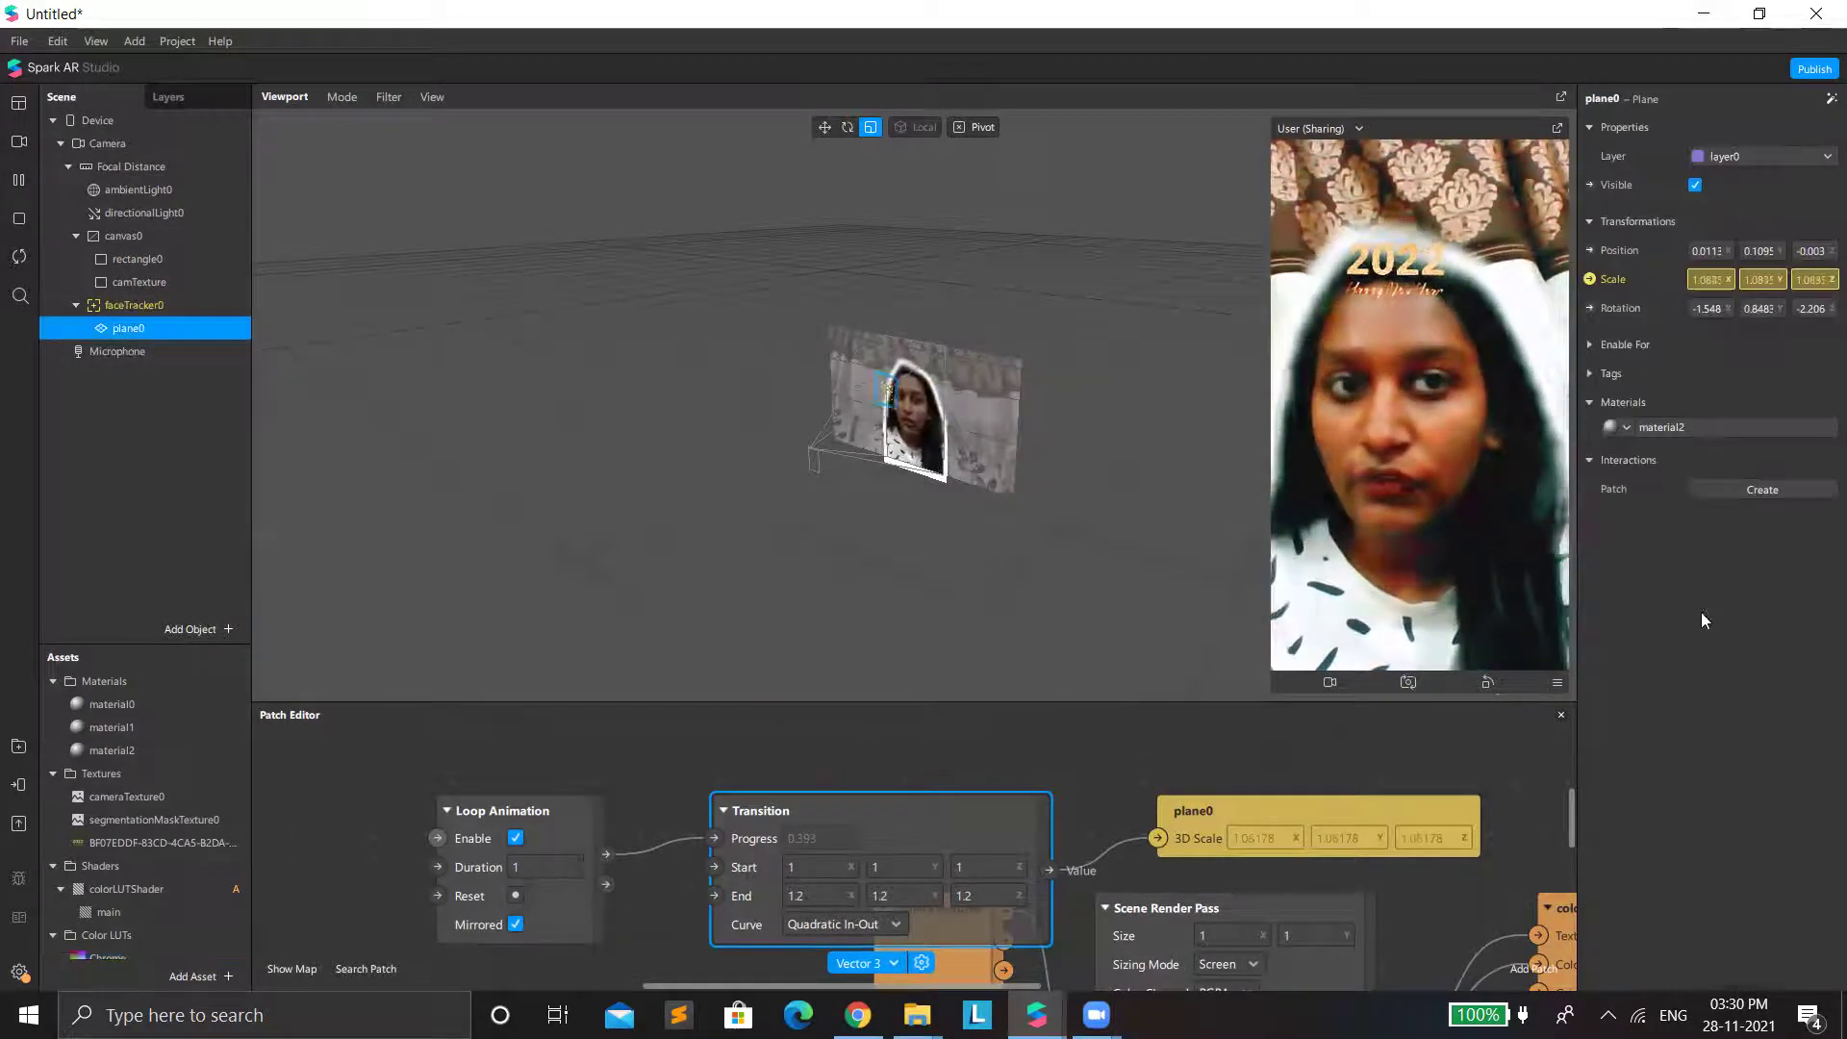
click(1680, 435)
click(1592, 589)
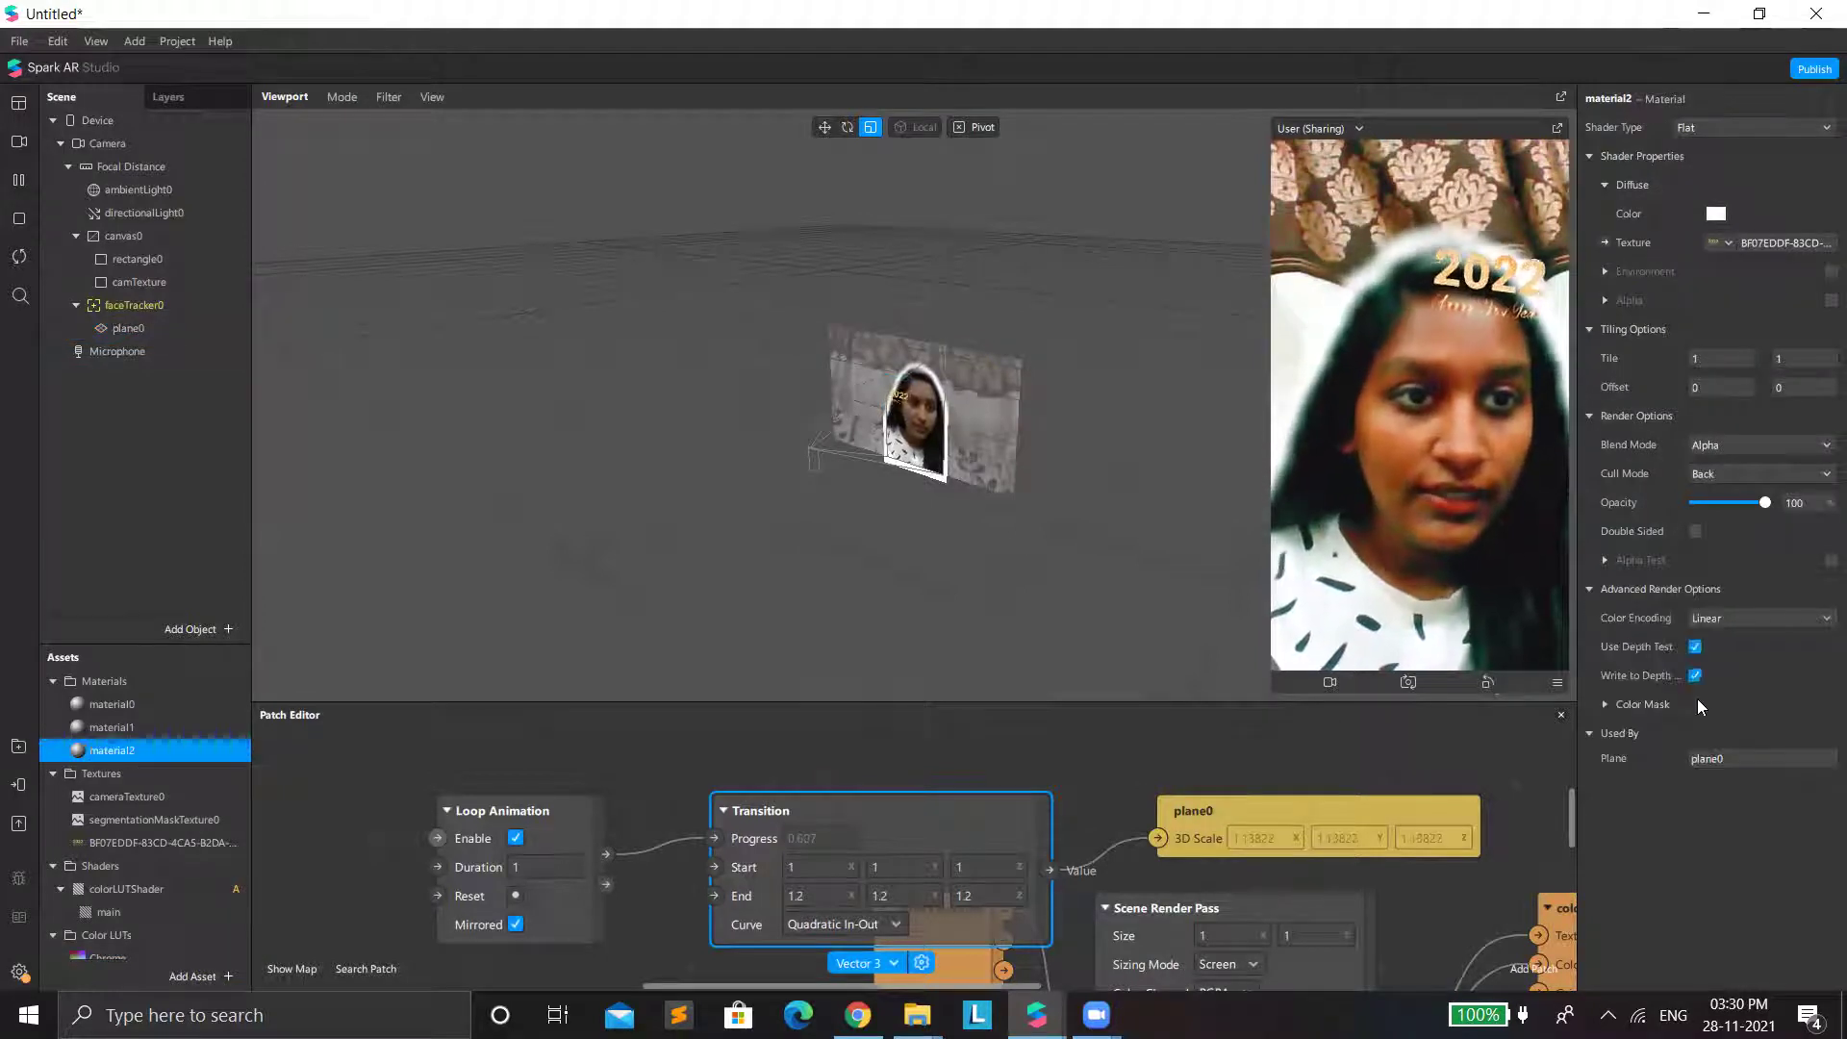
click(1695, 647)
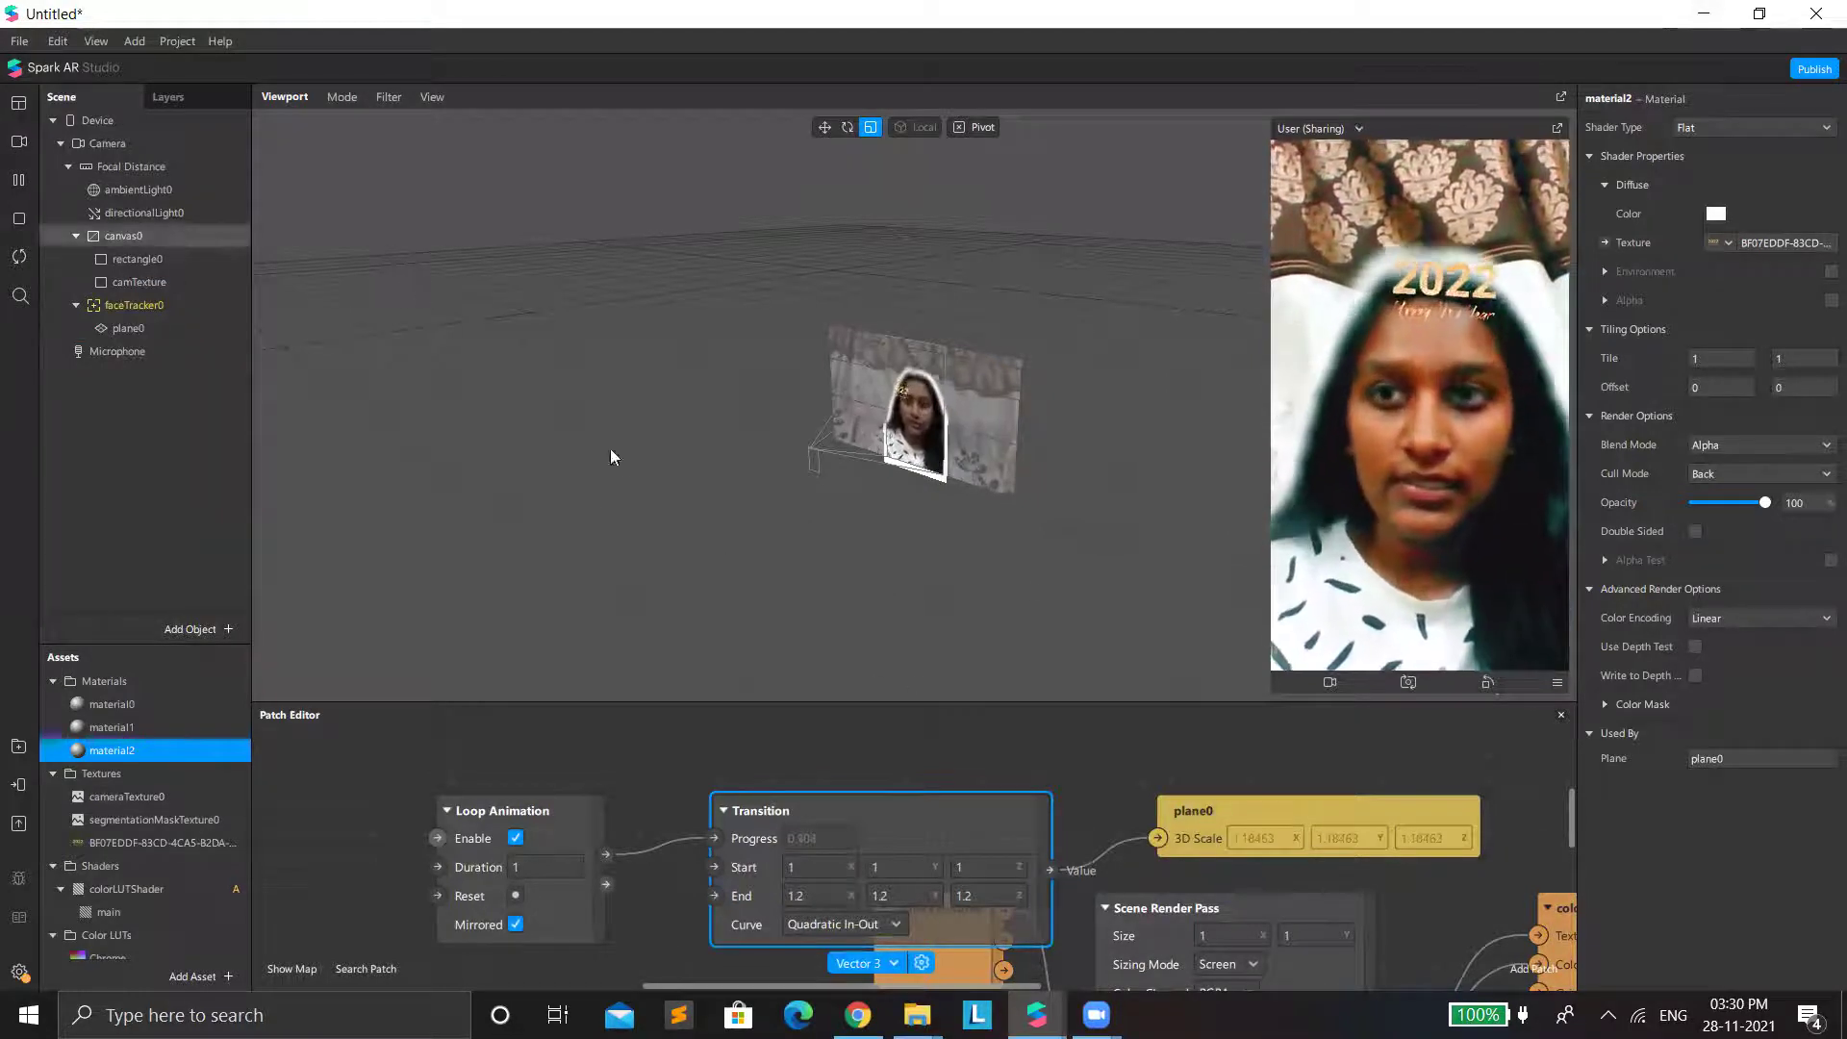
Switch the preview to a simulated person video, then show faceTracker0's Add Object menu.
scroll(144, 934, down, 1)
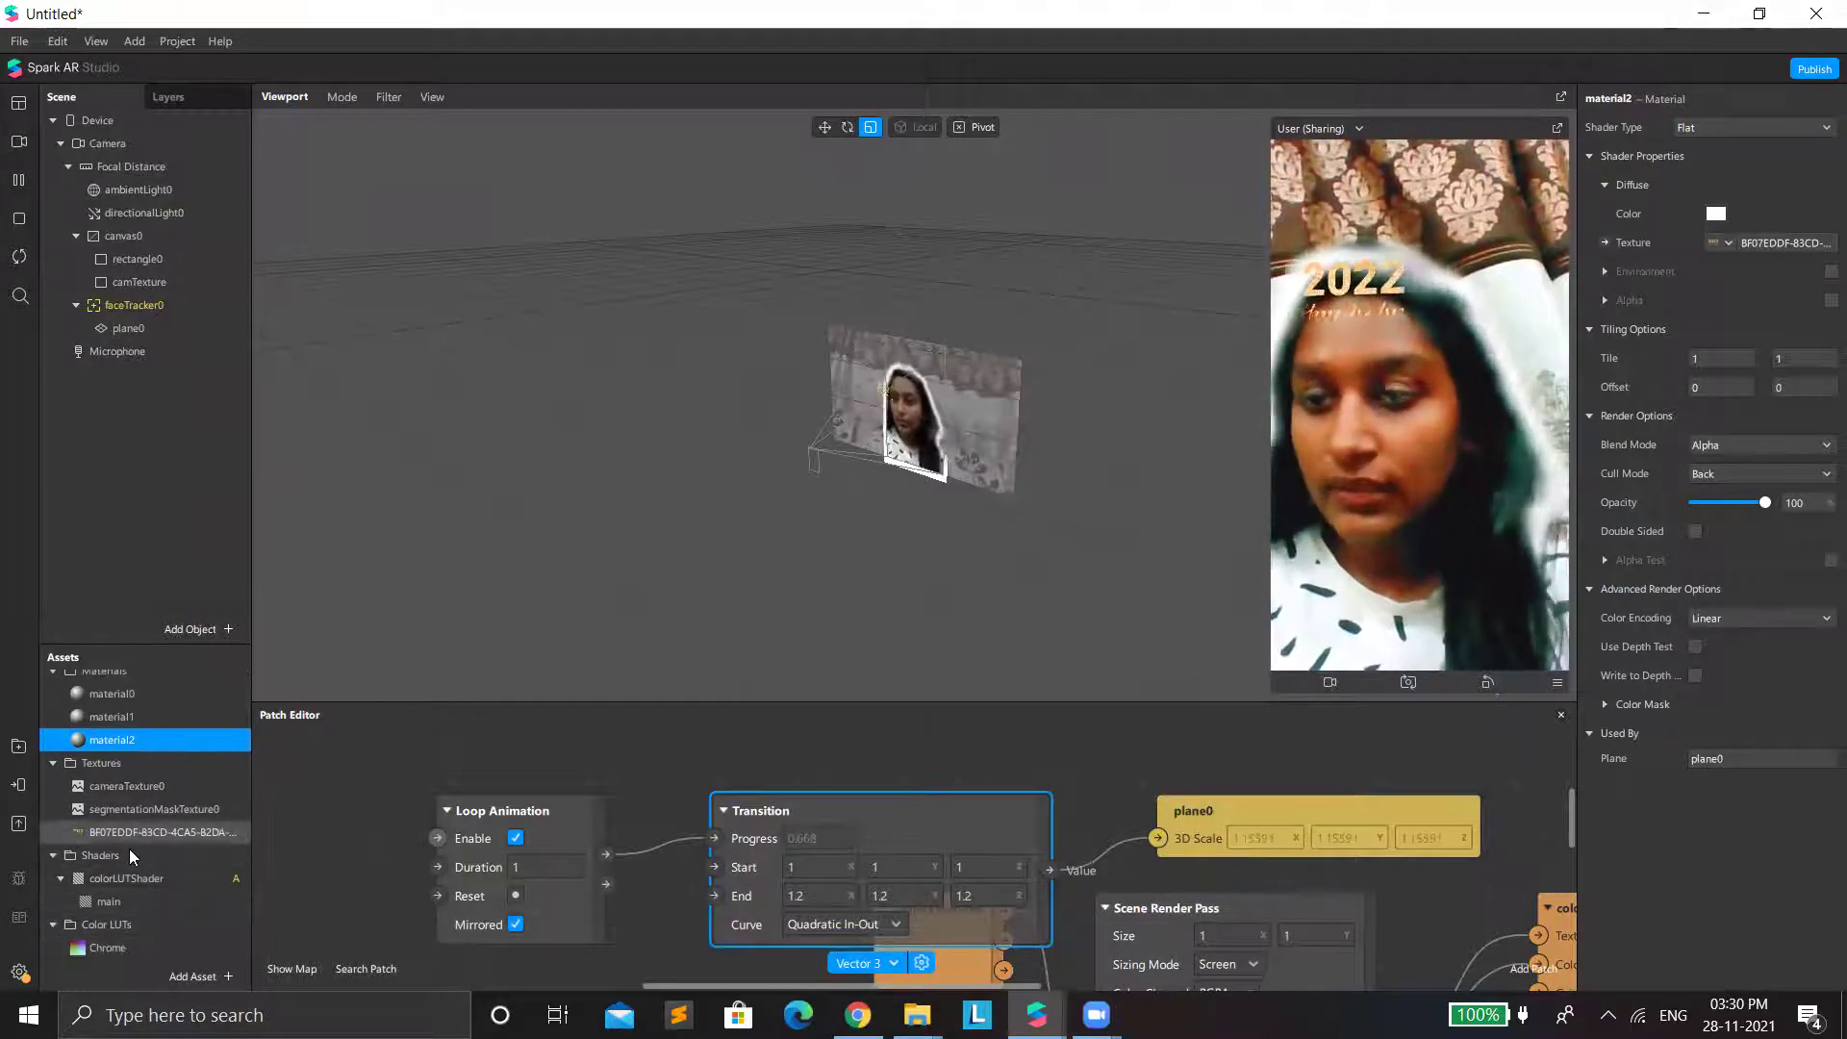
click(18, 141)
scroll(179, 374, down, 5)
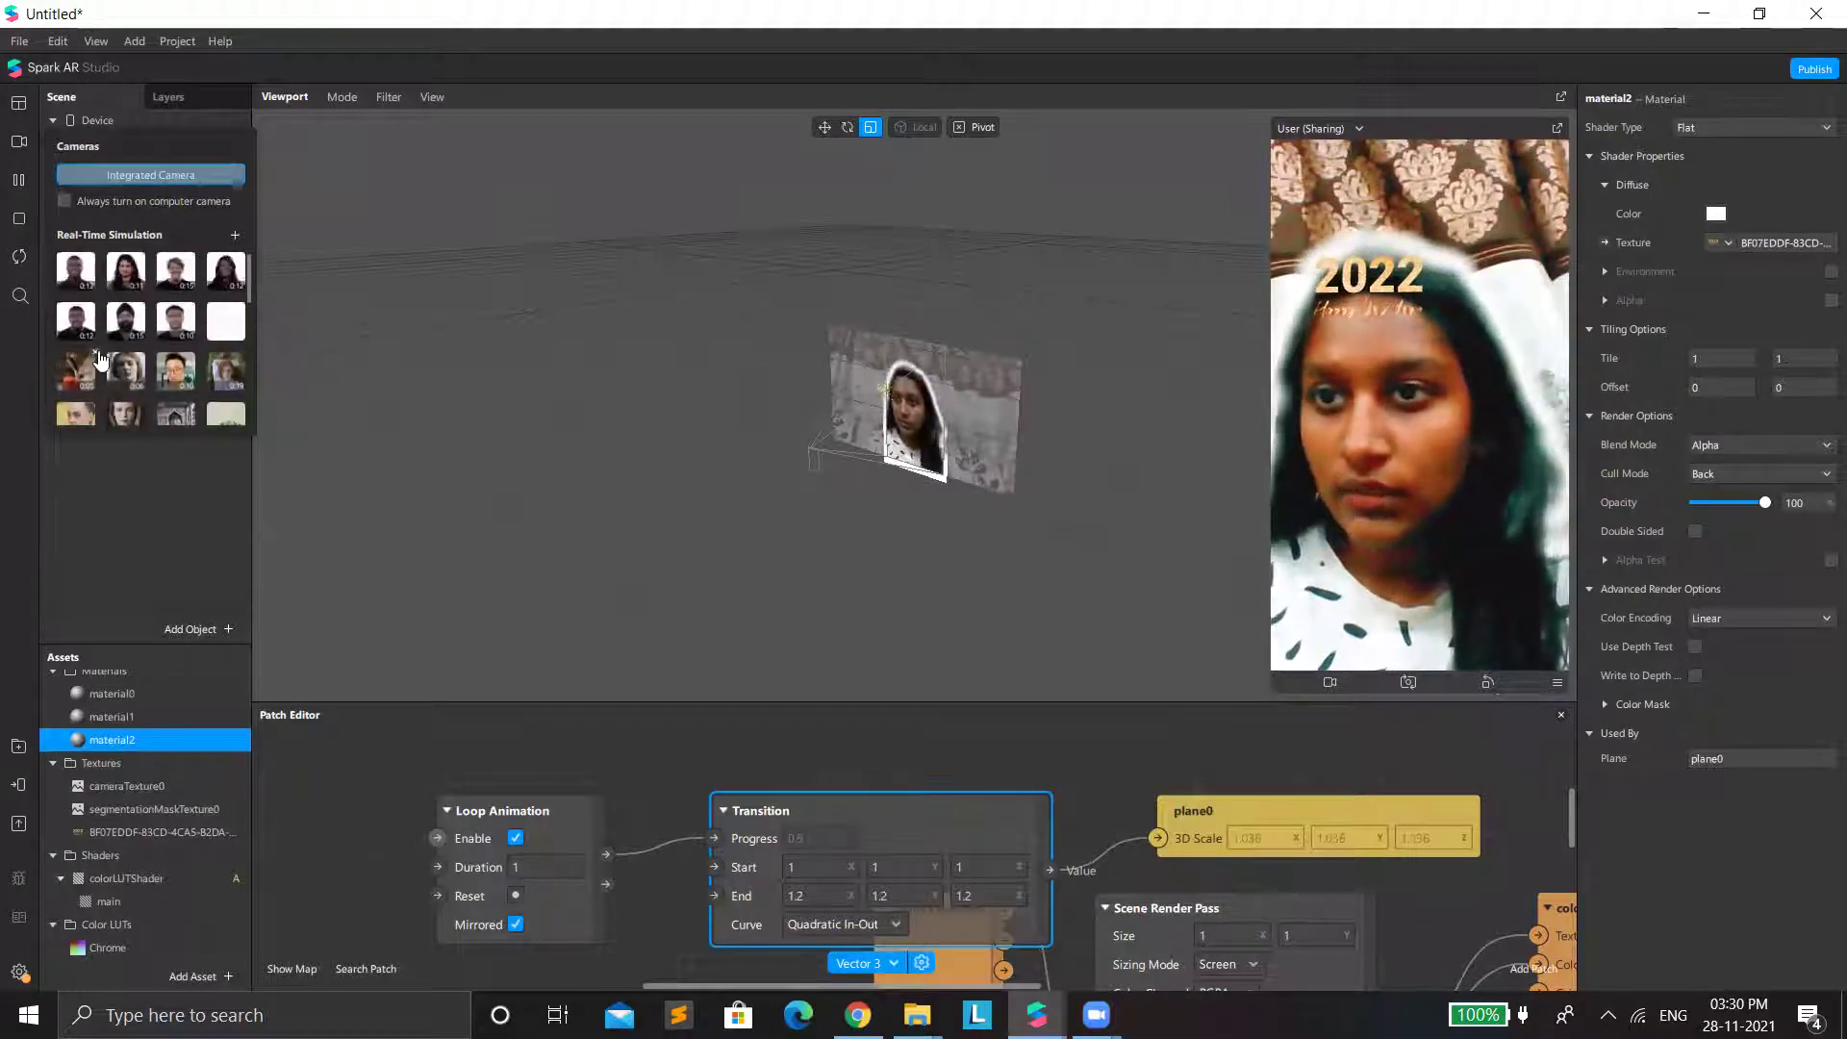
scroll(97, 368, down, 5)
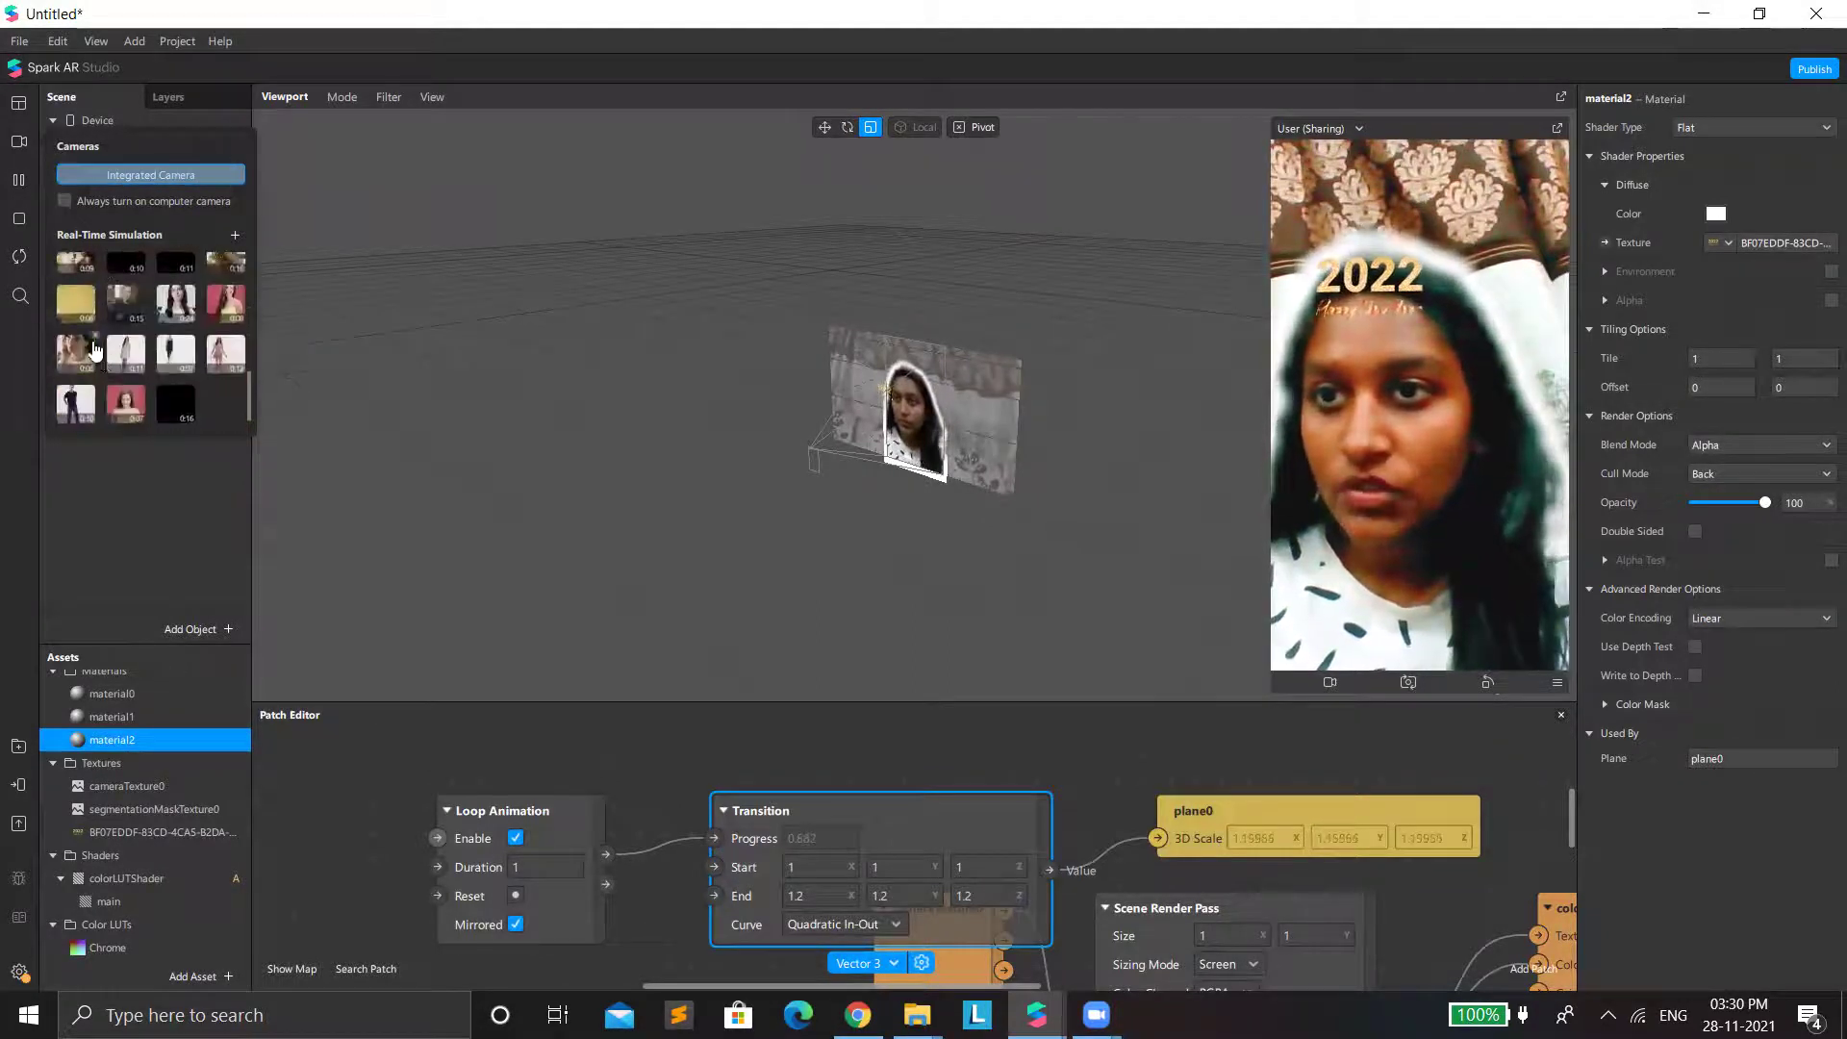
scroll(88, 371, up, 2)
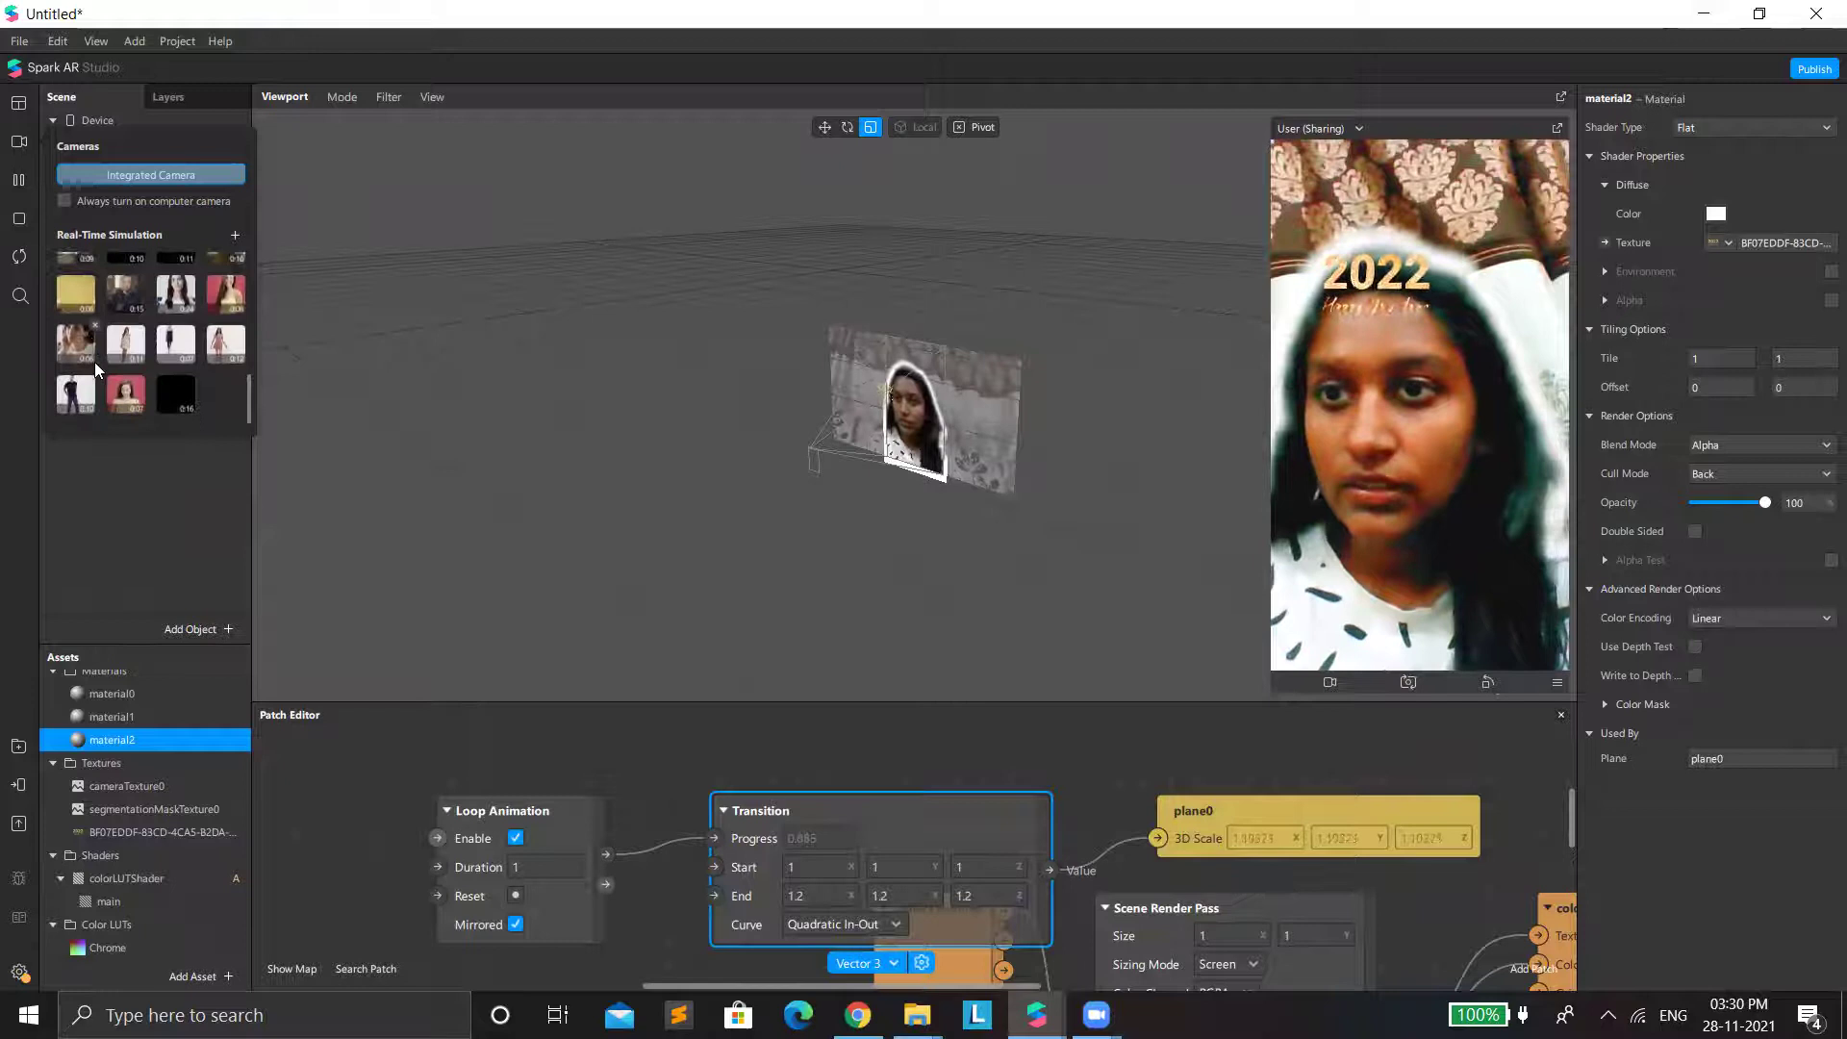
scroll(89, 352, up, 3)
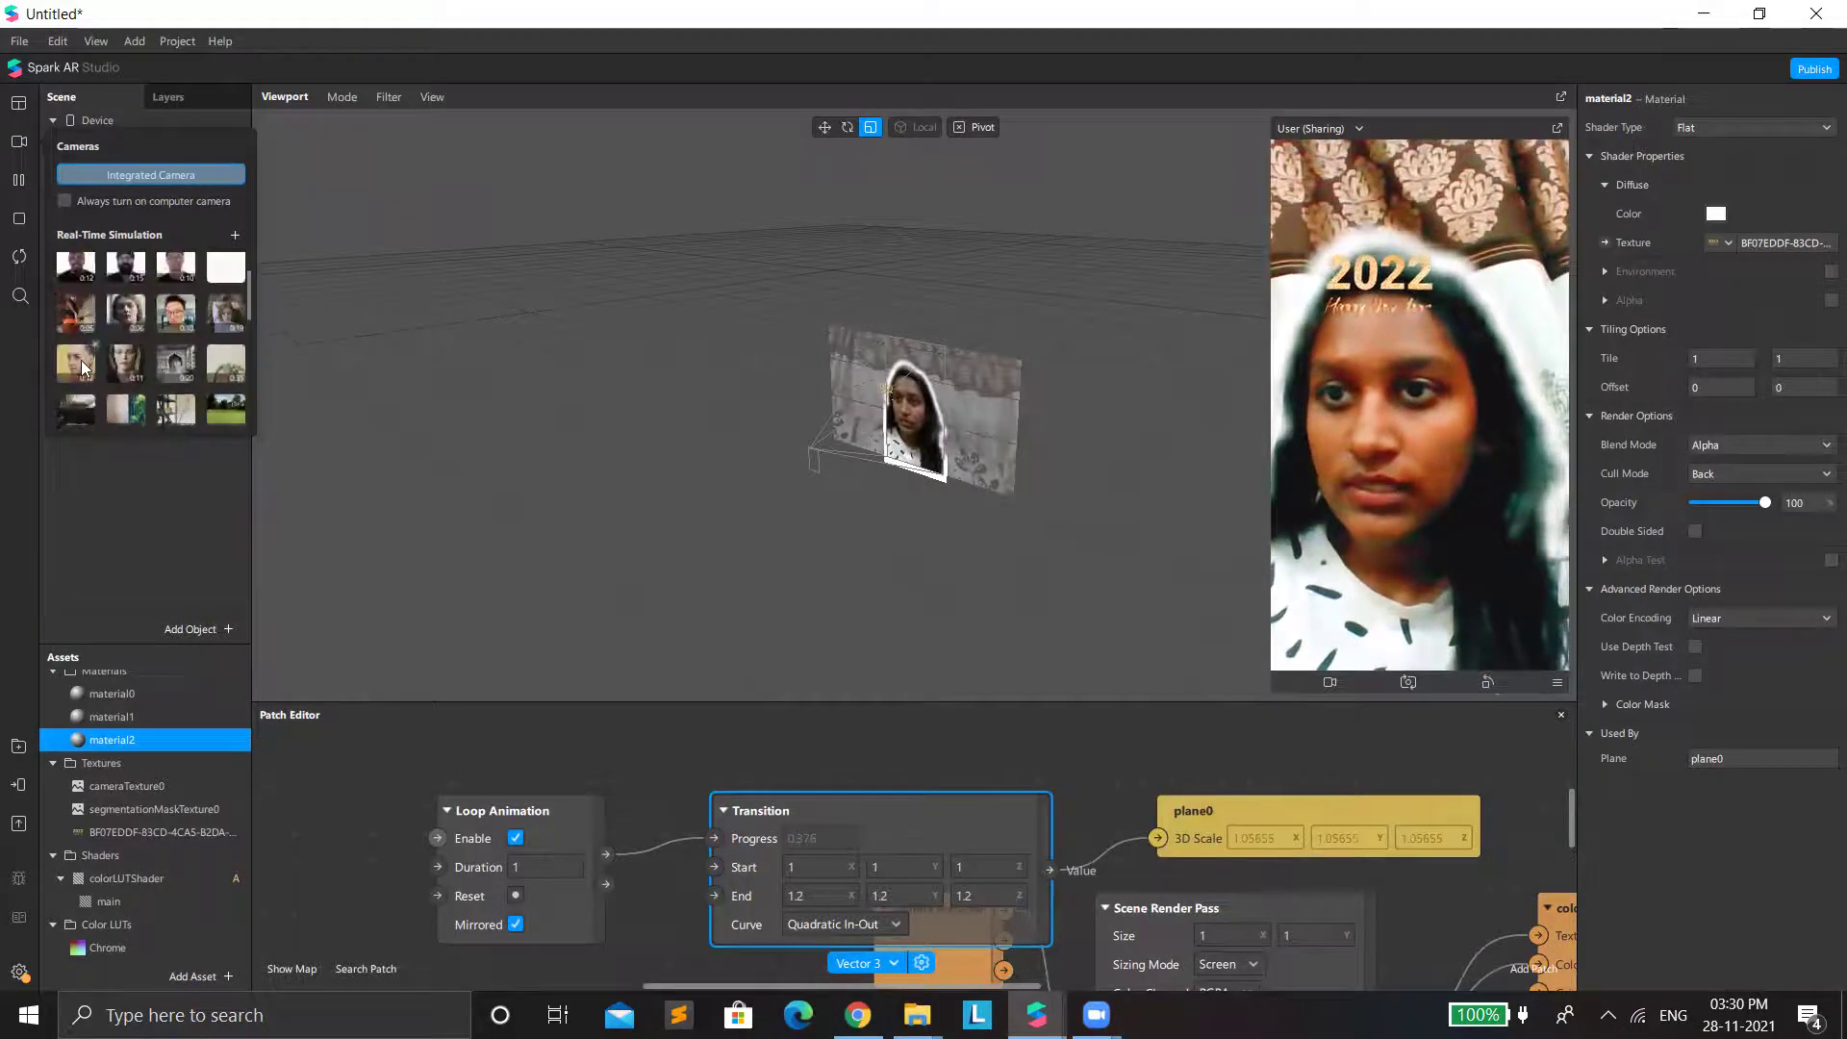
scroll(73, 318, up, 3)
click(81, 354)
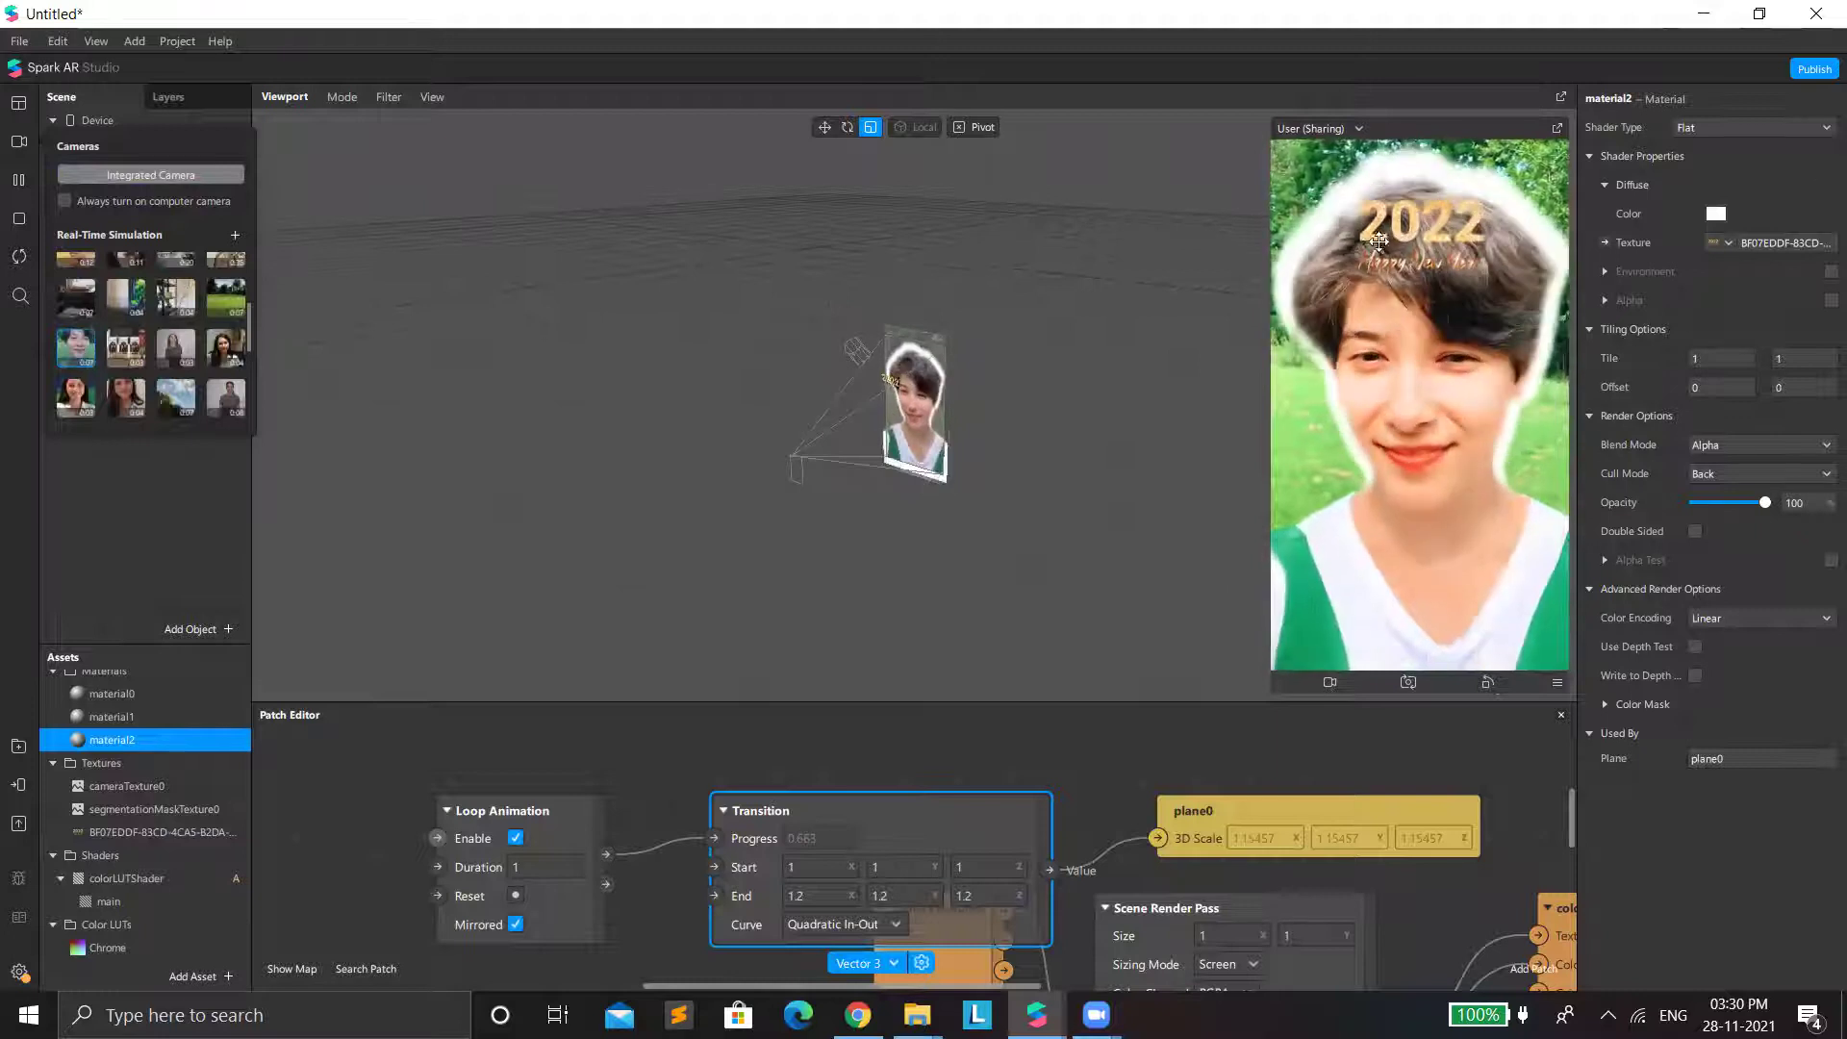
click(142, 552)
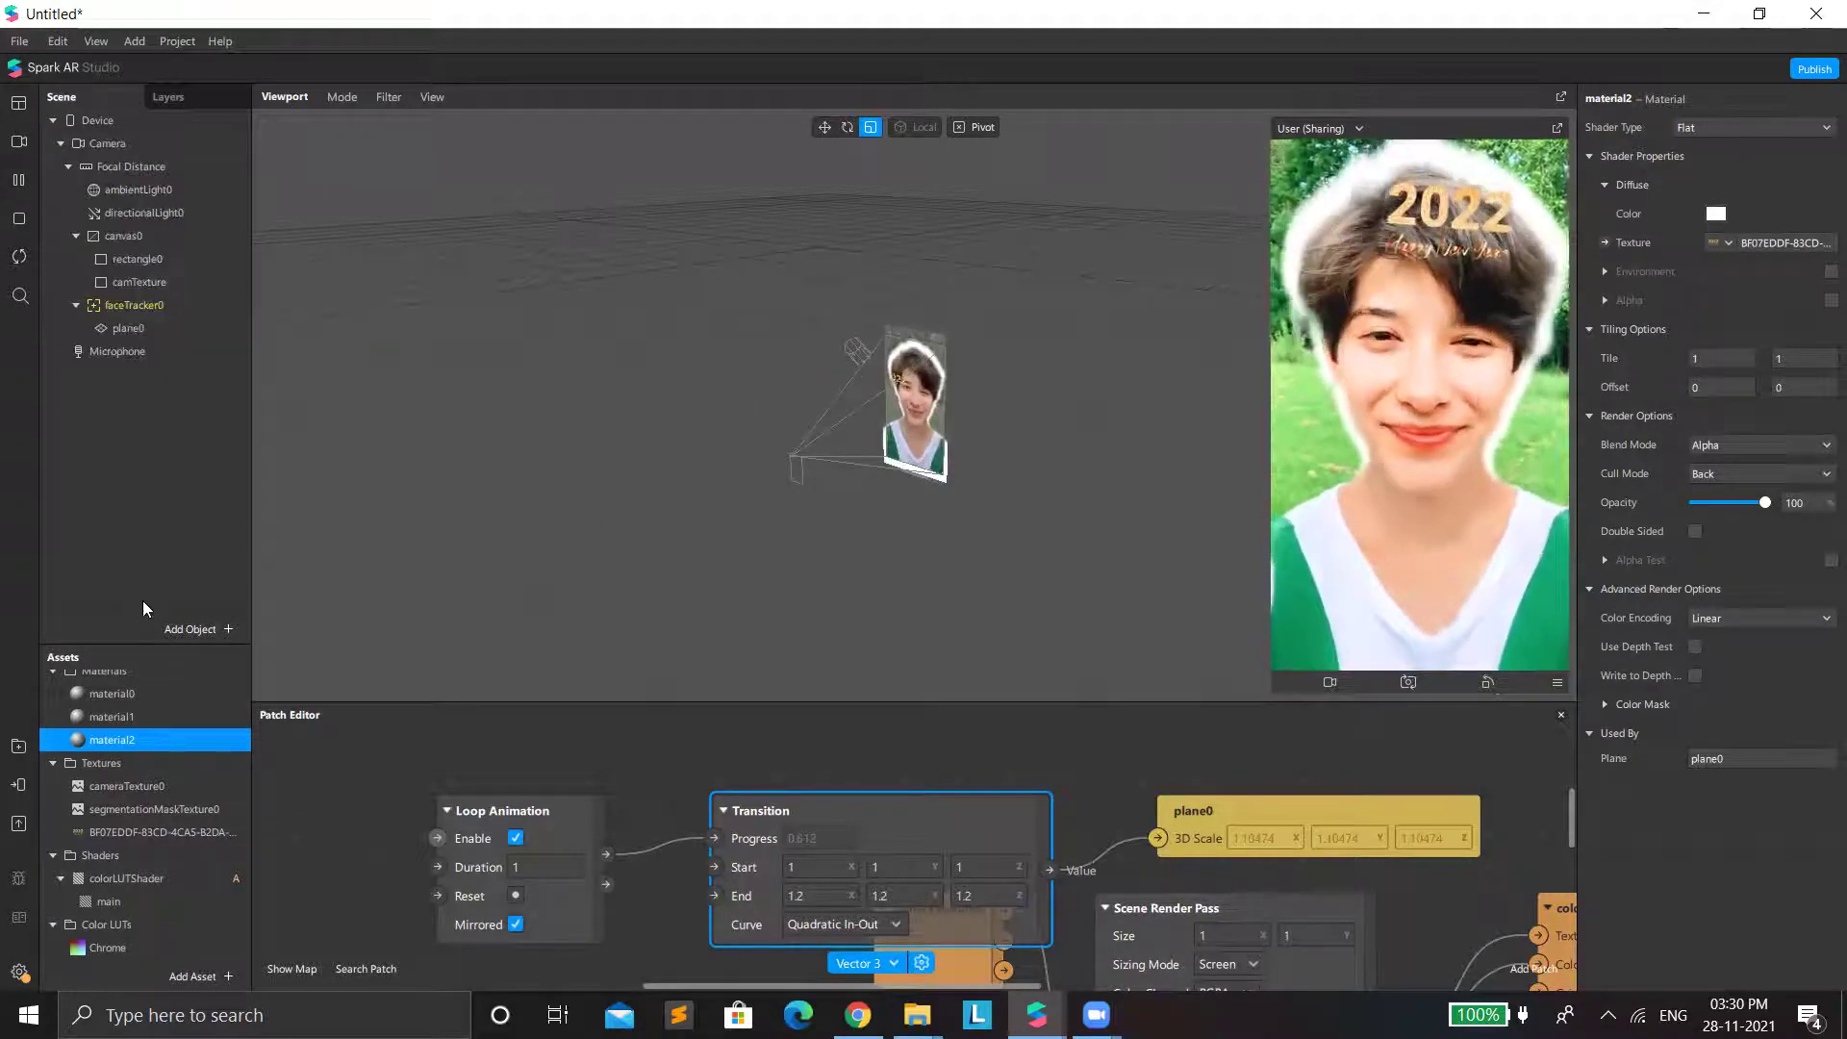
right_click(129, 518)
mouse_move(255, 529)
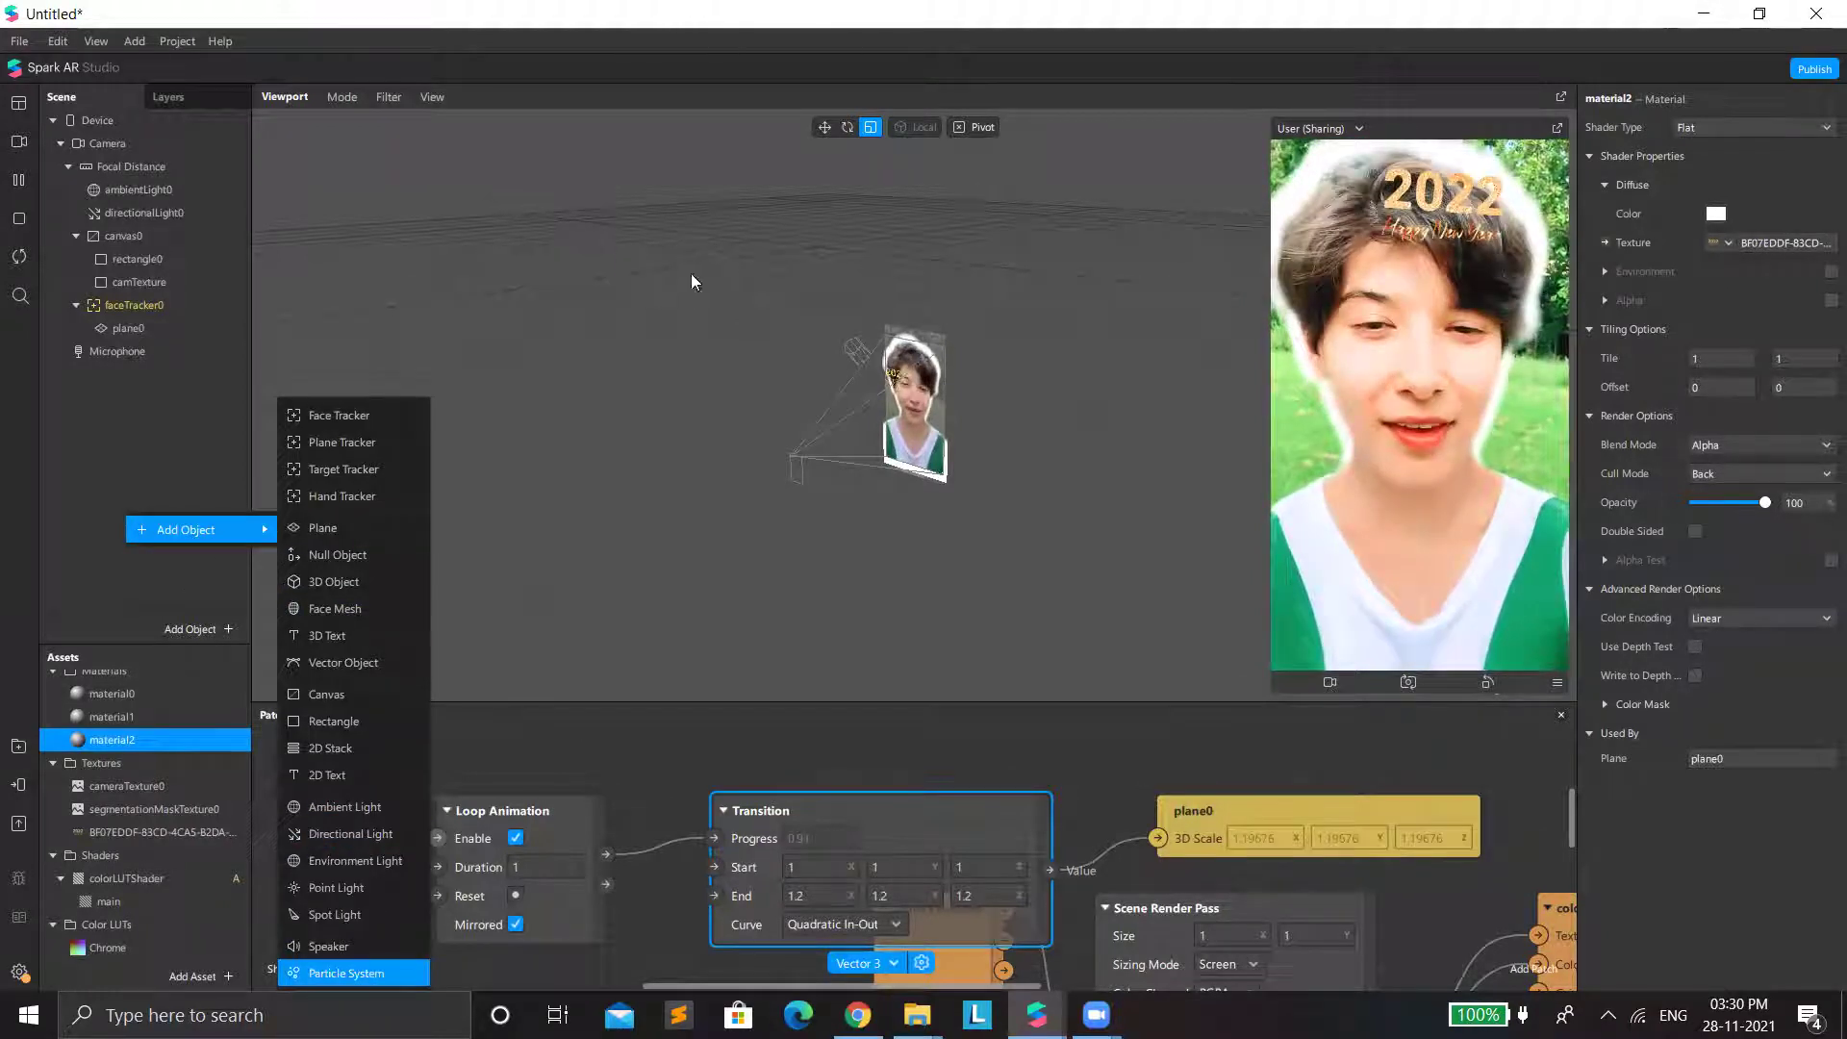
Add a Line-type particle emitter under the face tracker with spray angle 180 and speed 0.05.
click(346, 973)
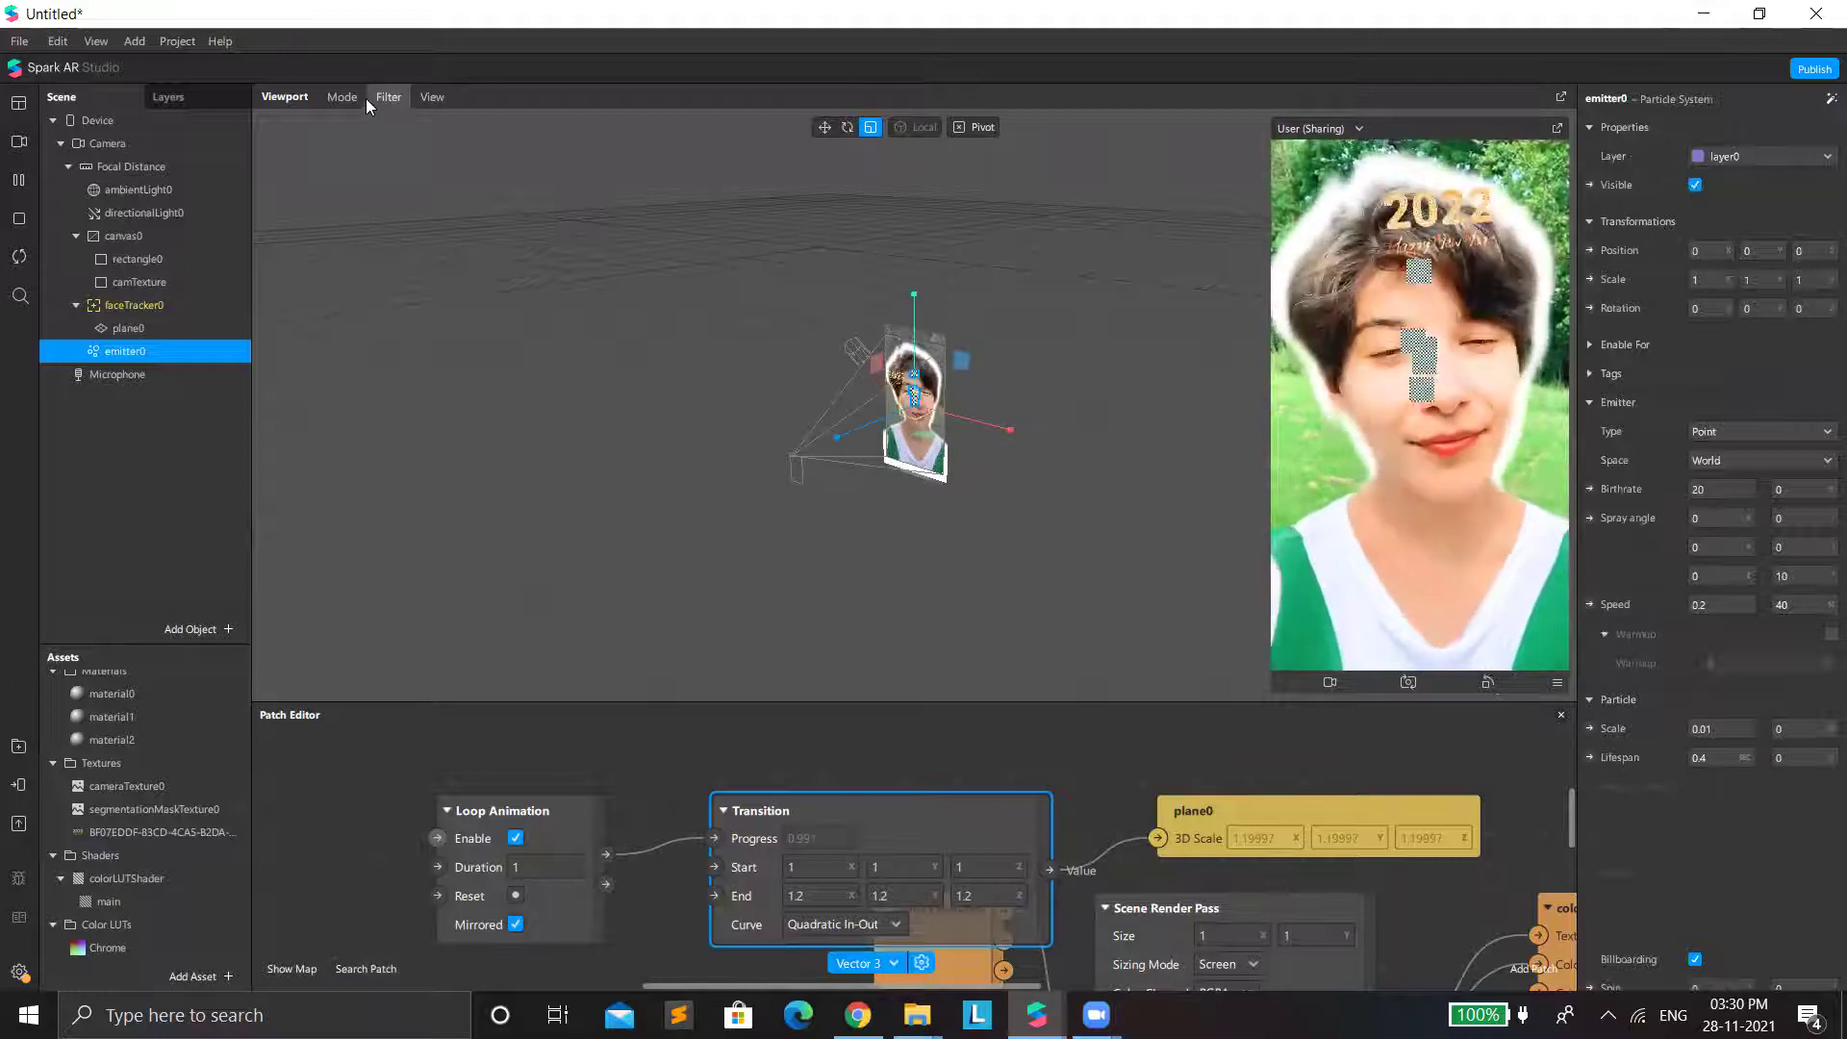
click(1768, 433)
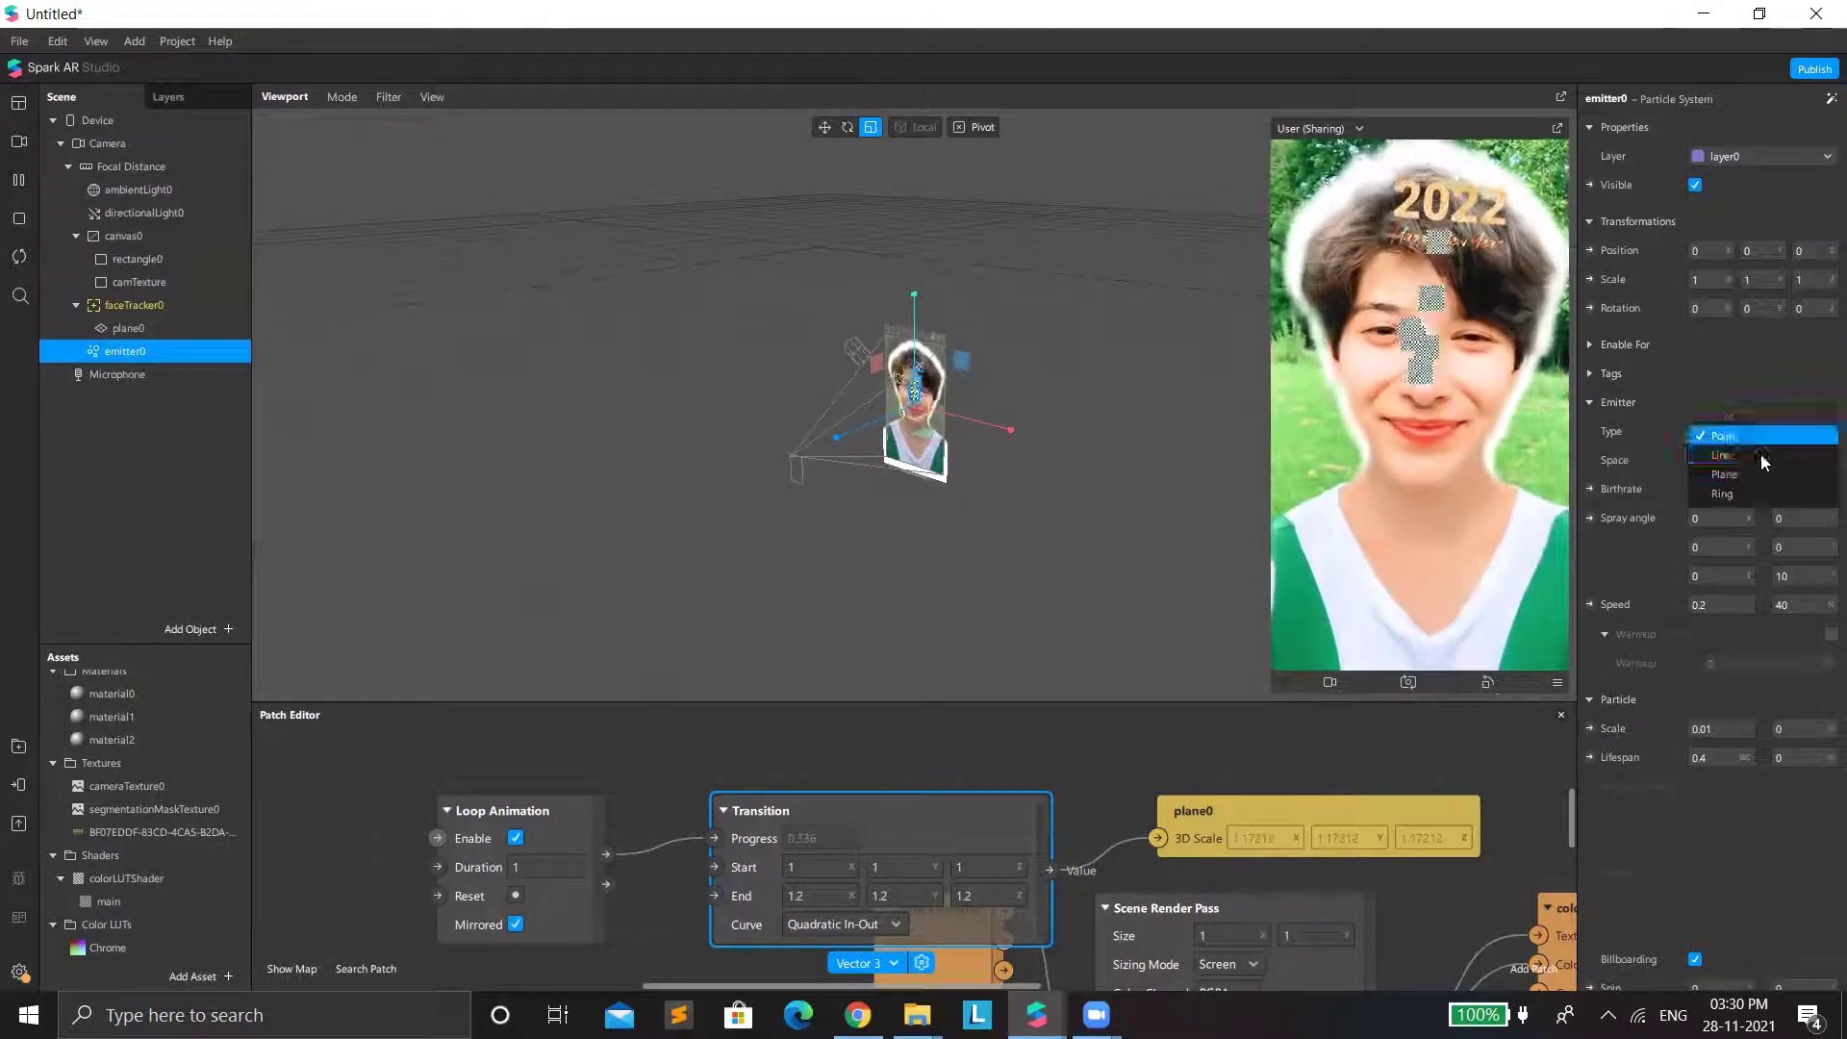
click(1761, 460)
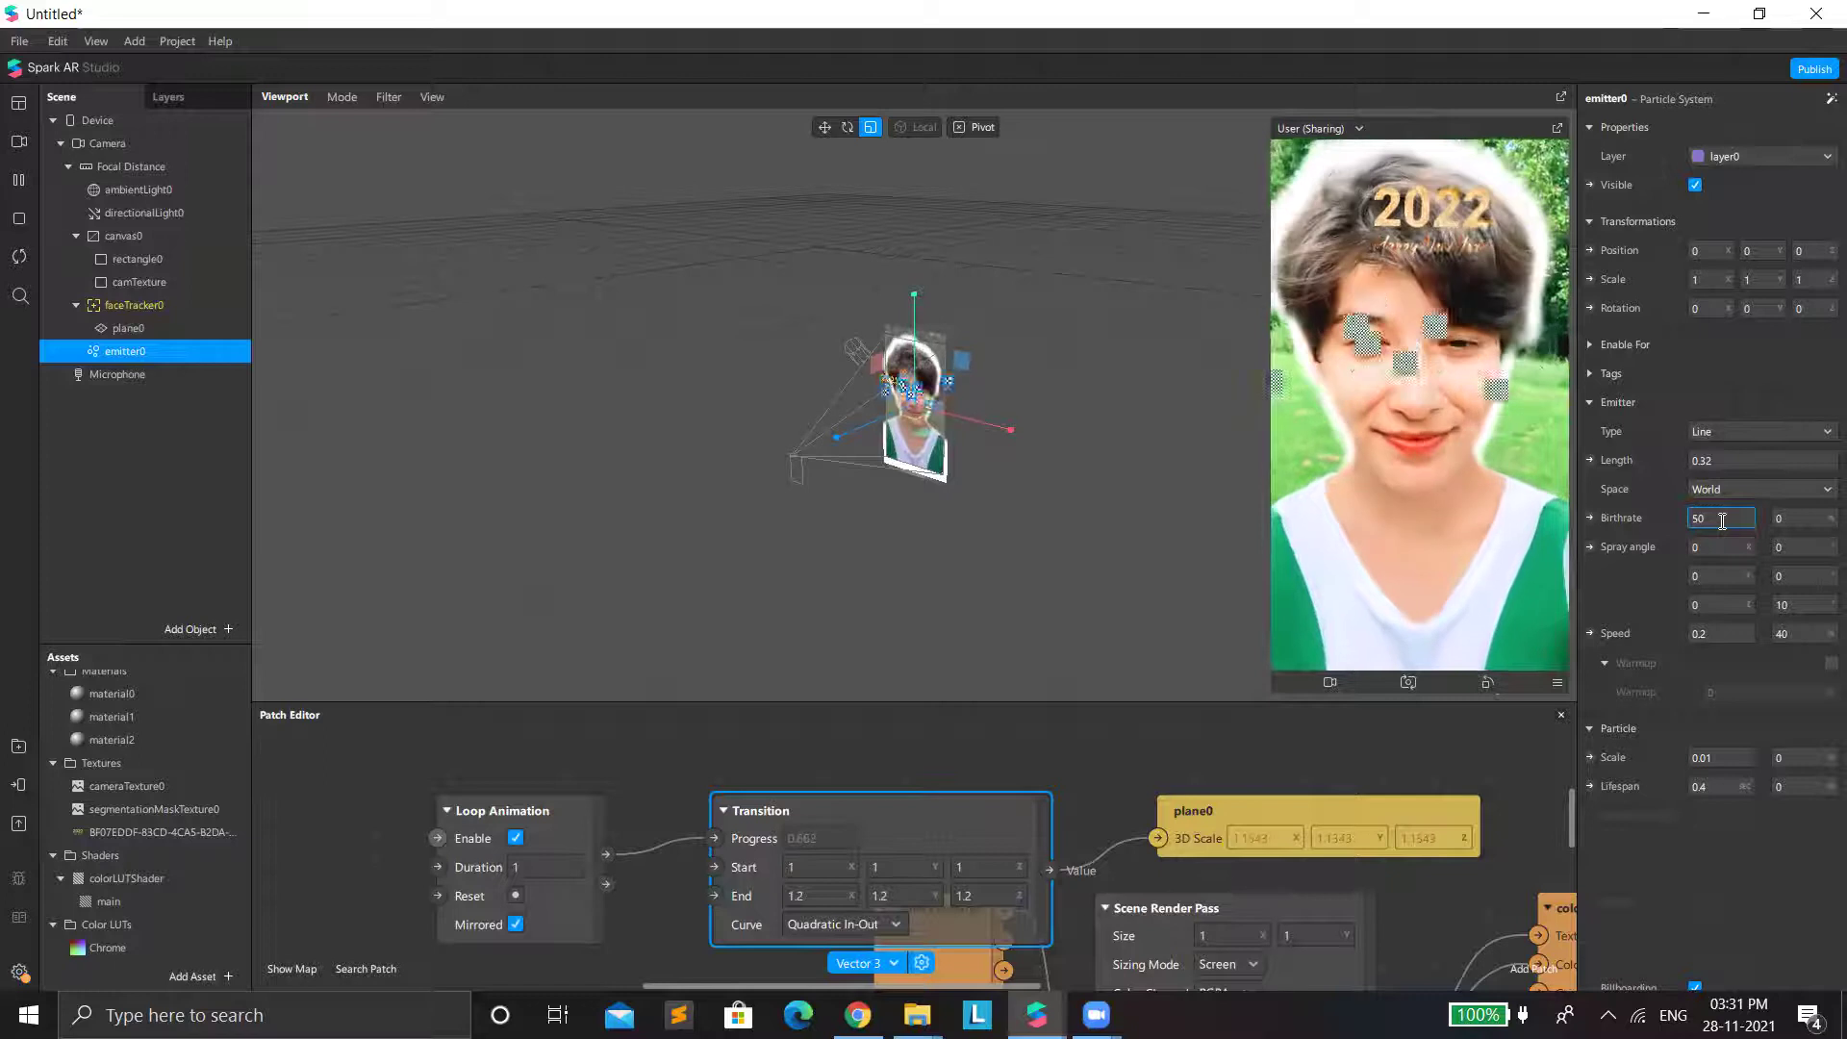
click(1704, 547)
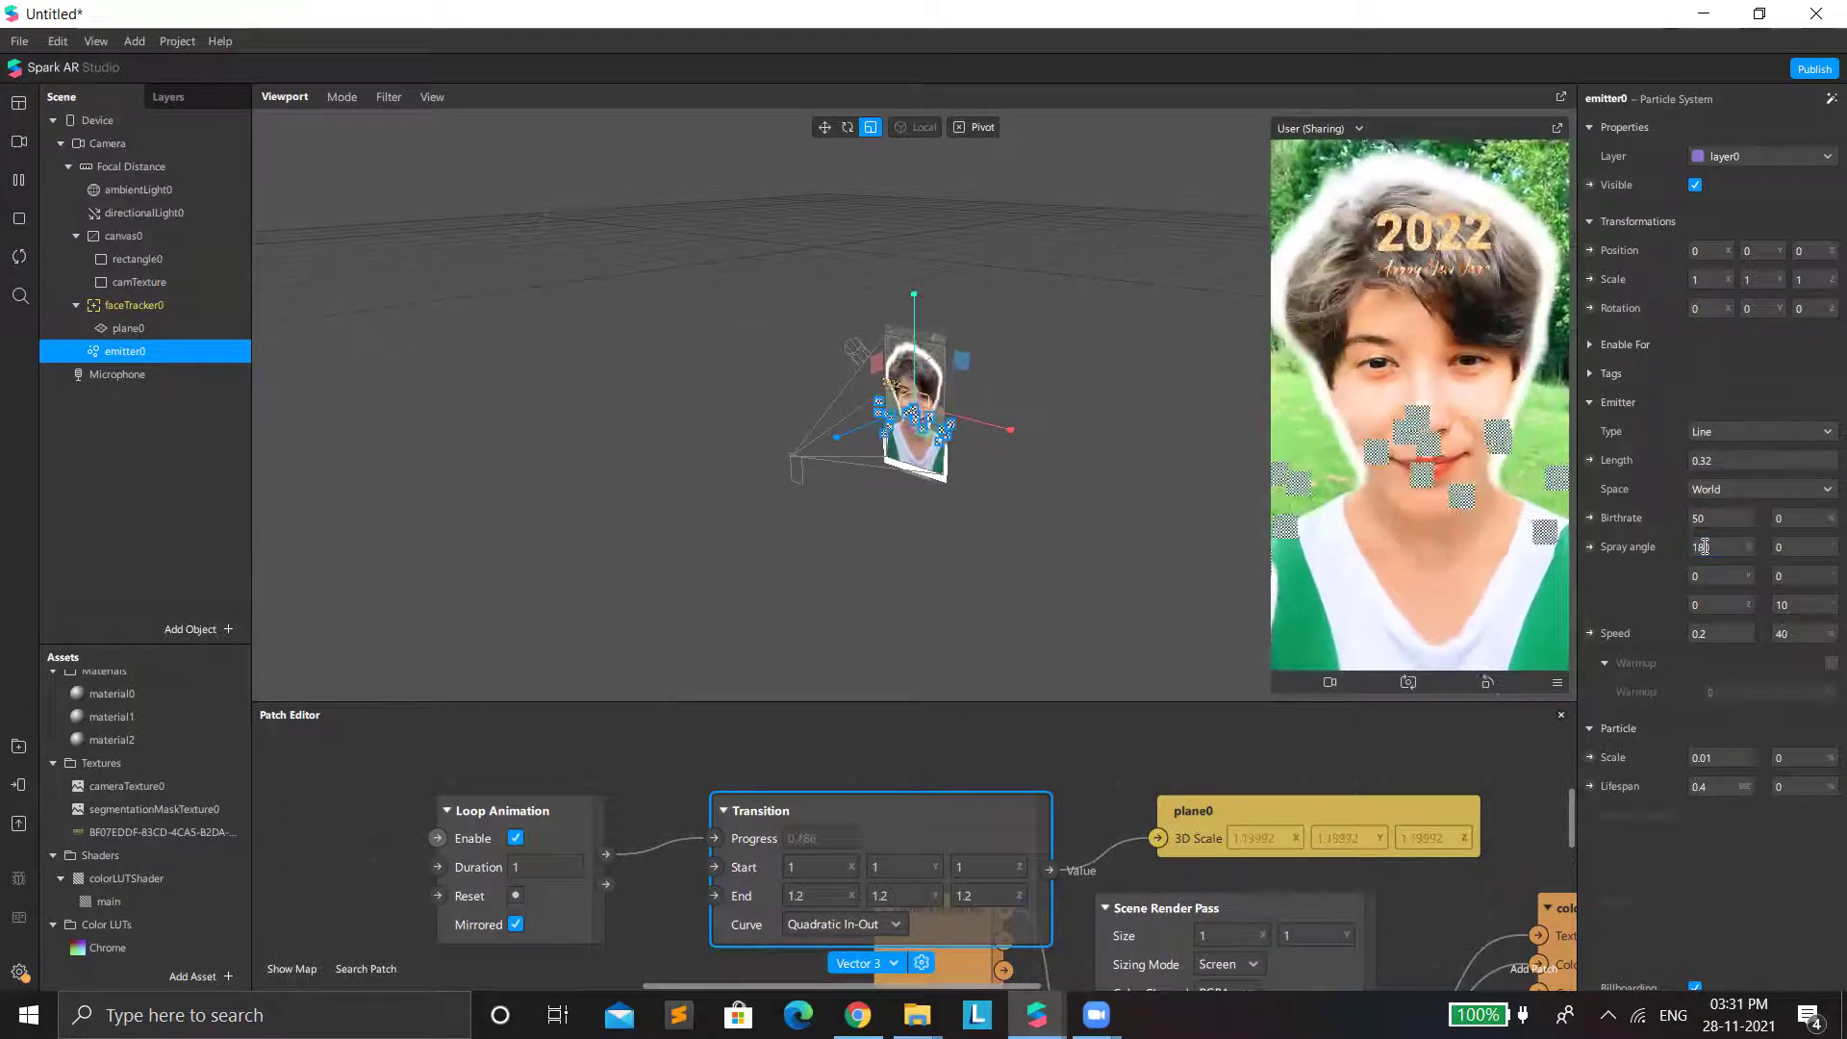
drag(1788, 600, 1805, 616)
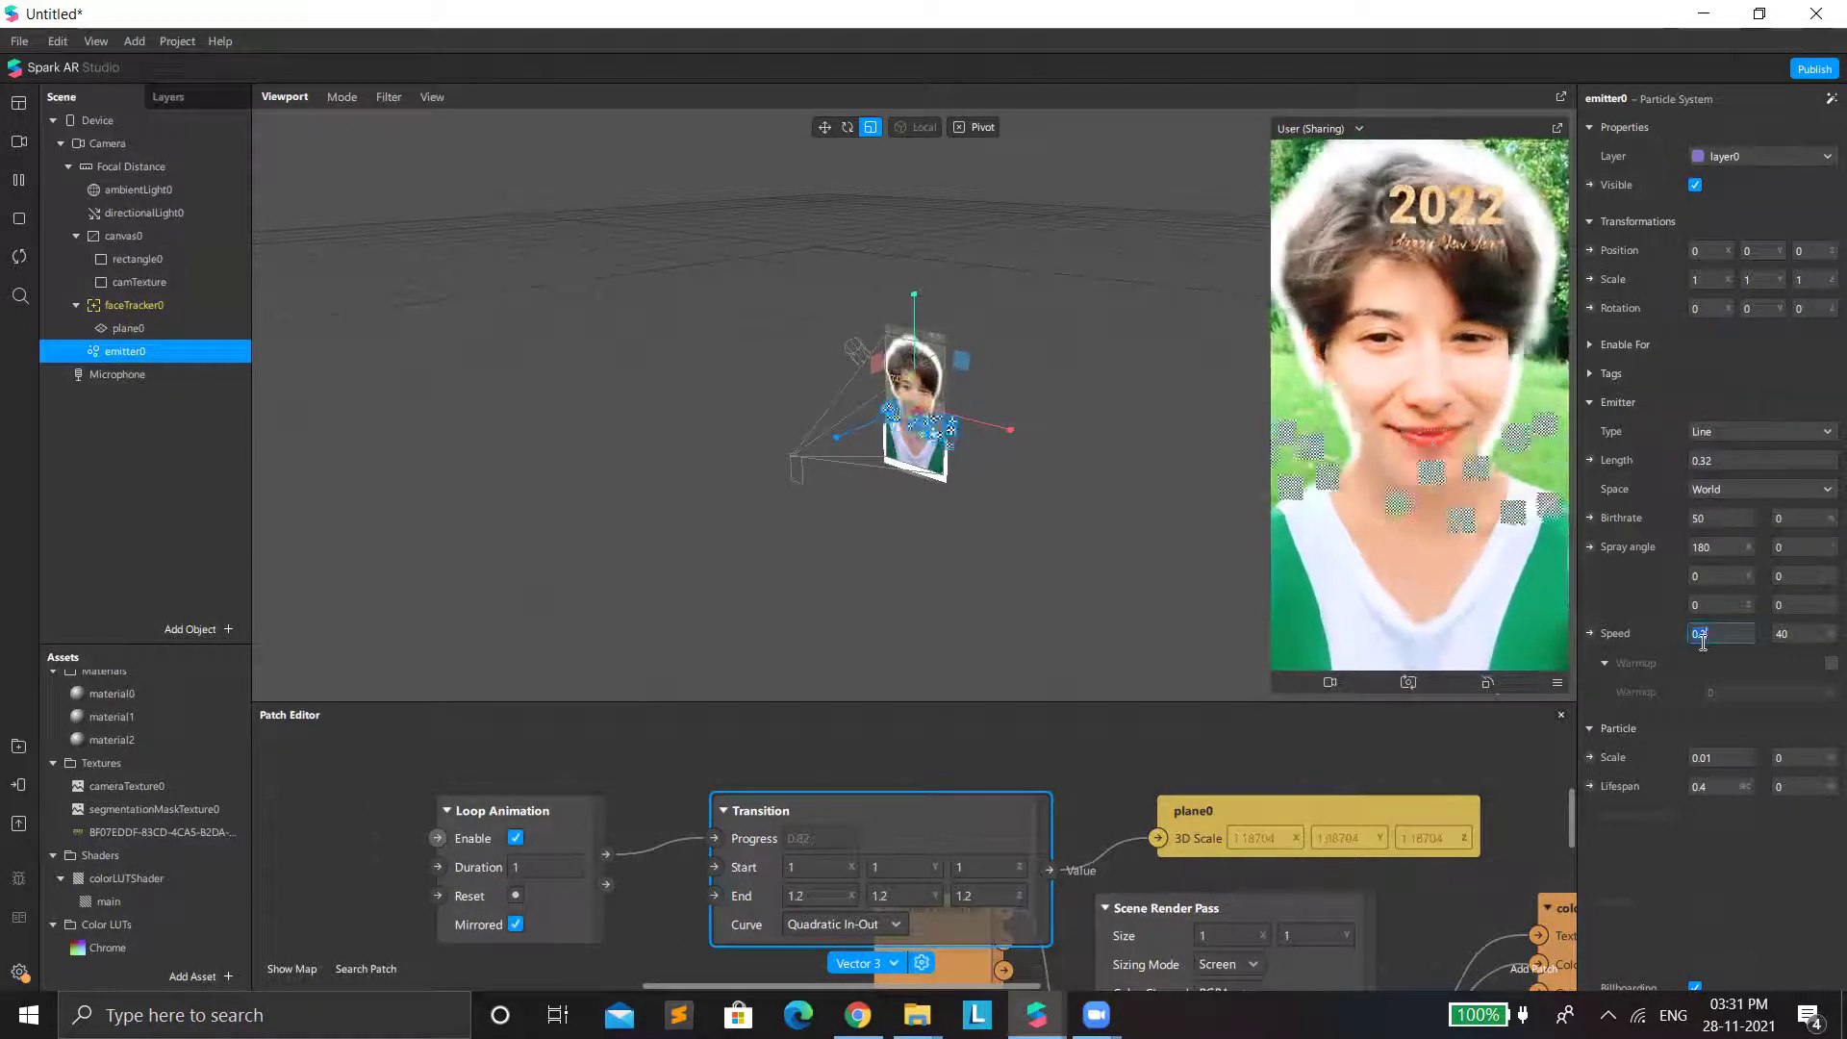
text(05)
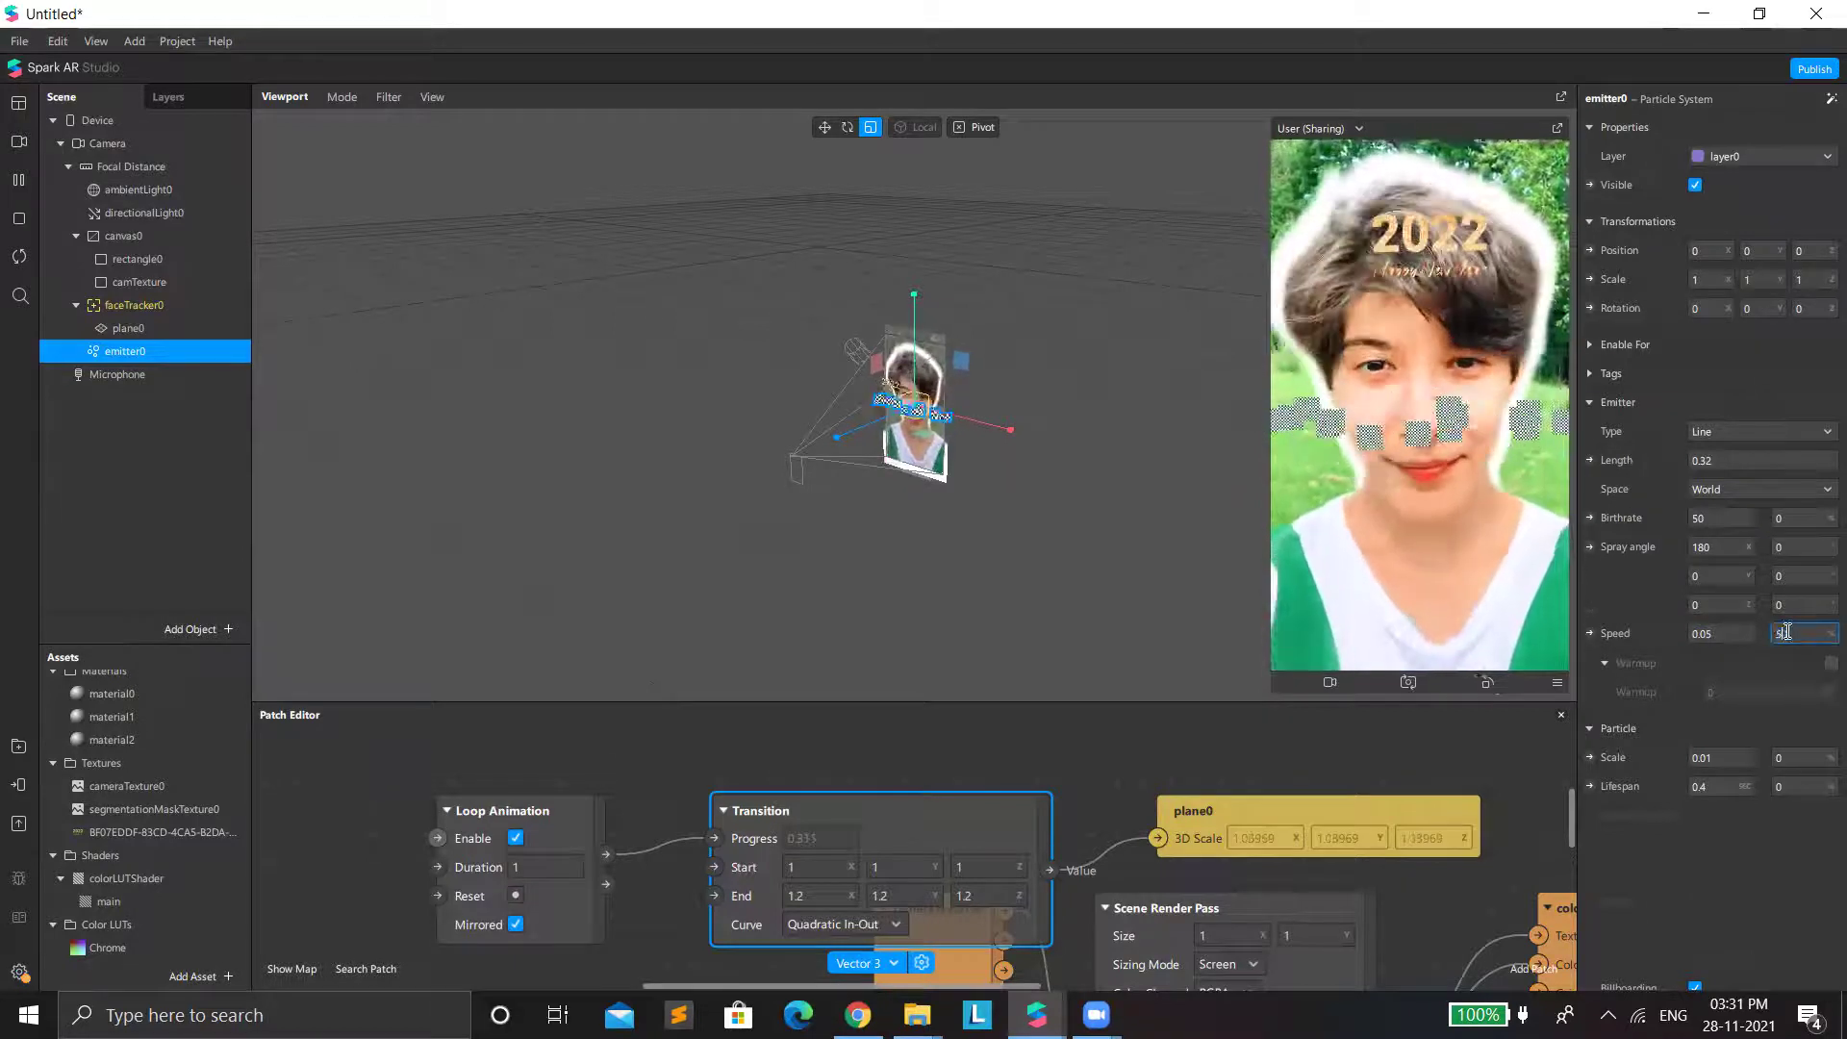
Enable Warmup on emitter0 and set it to 10.
scroll(1821, 325, down, 4)
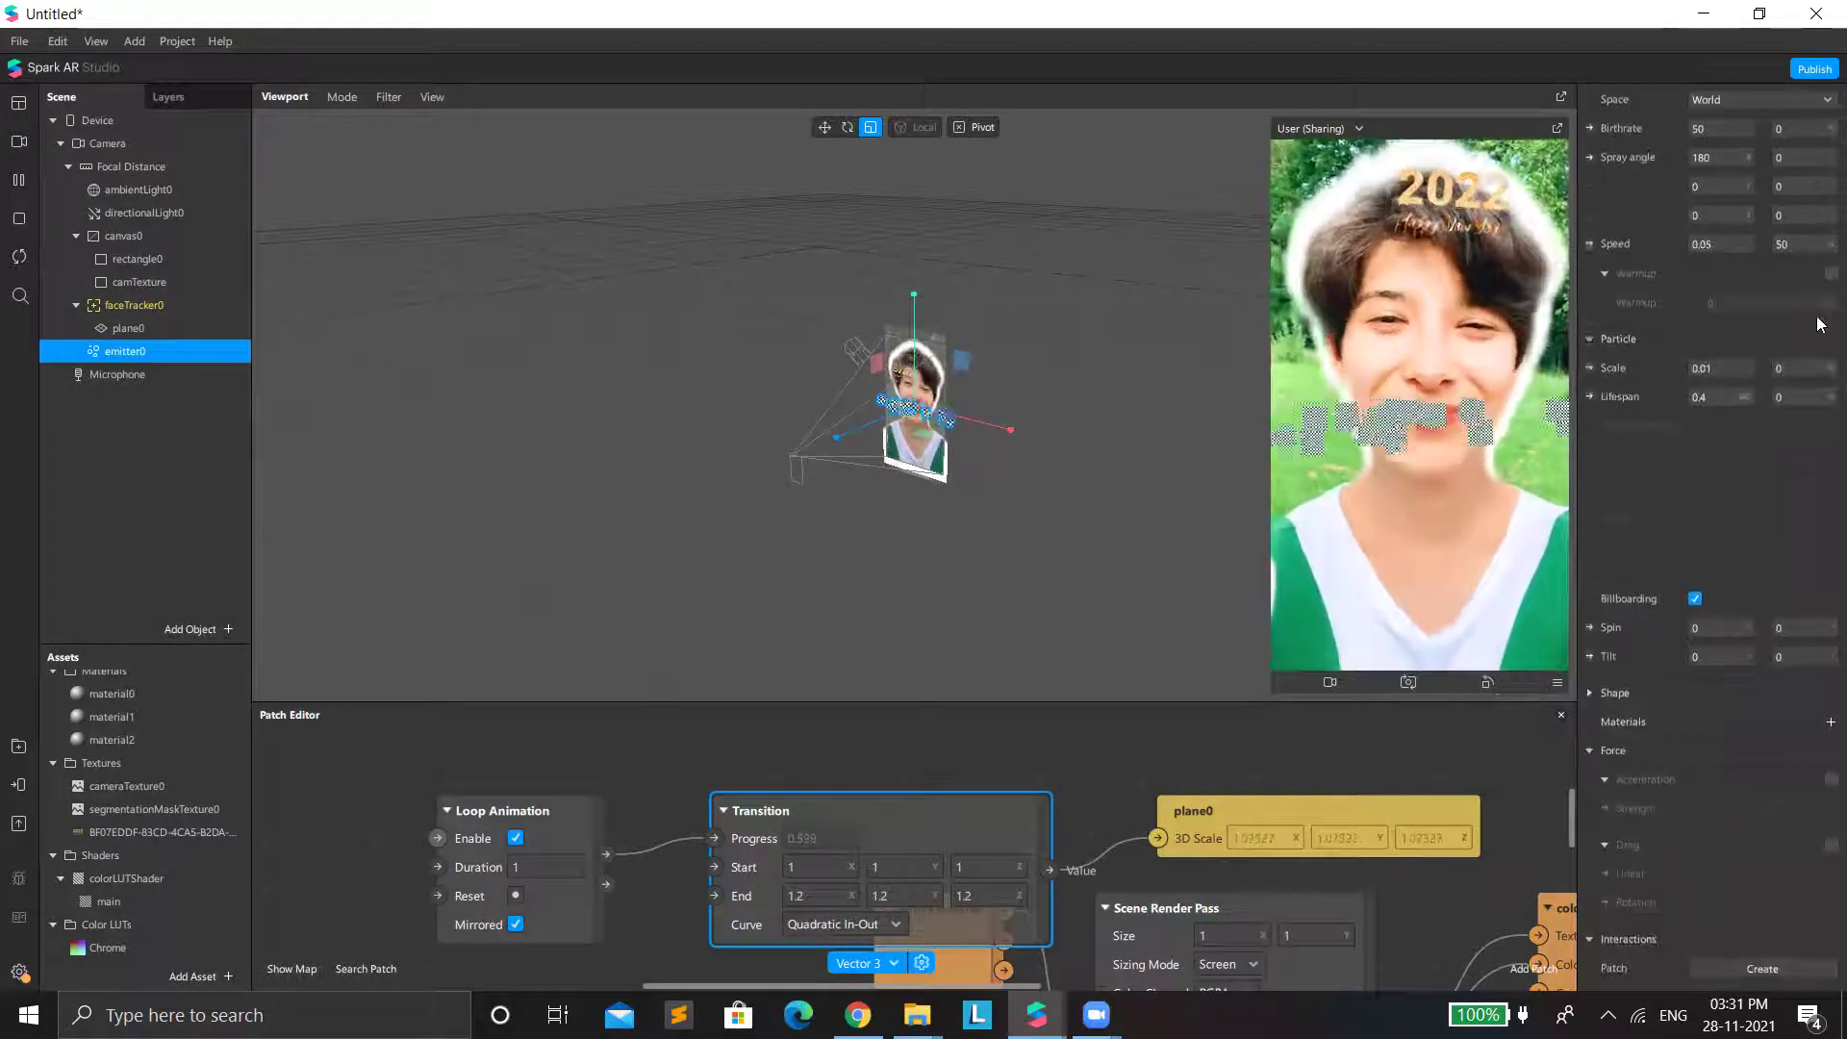
click(1825, 274)
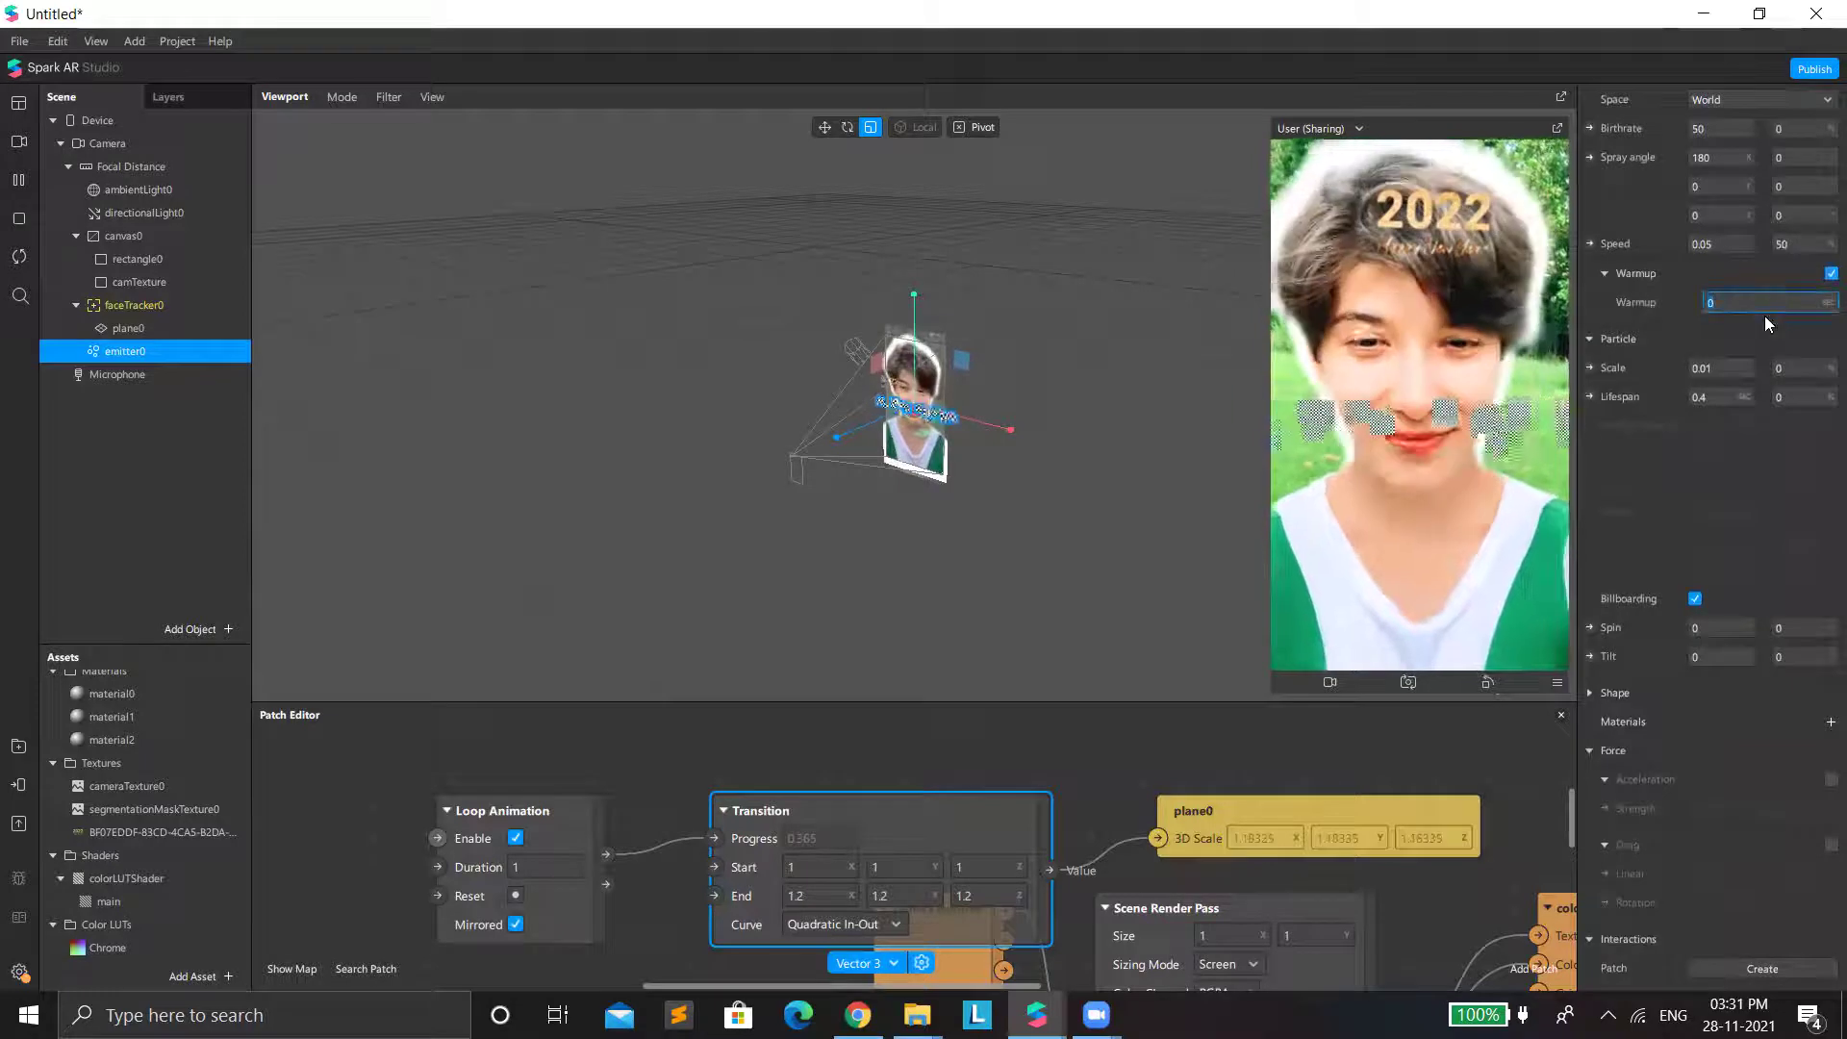
text(10)
key(Return)
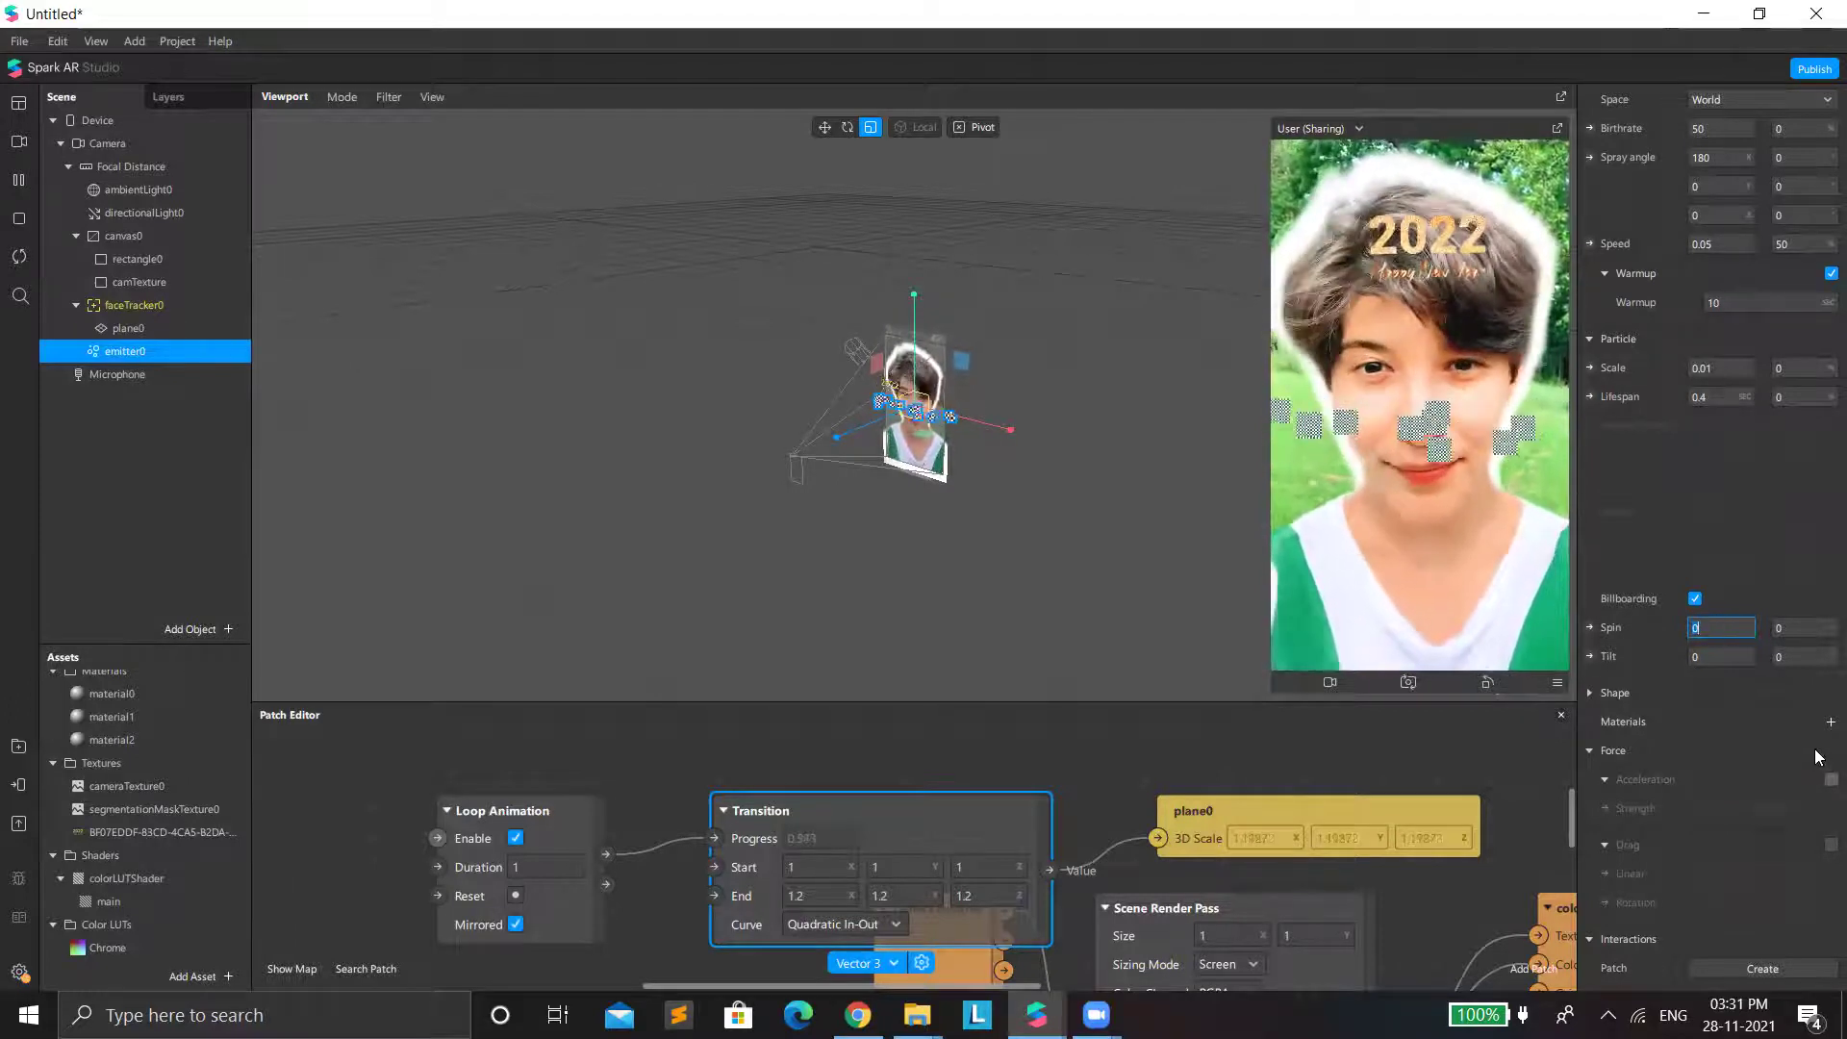
Turn off billboarding and set the angular velocity variation to 500 on each axis.
click(1696, 599)
click(1787, 428)
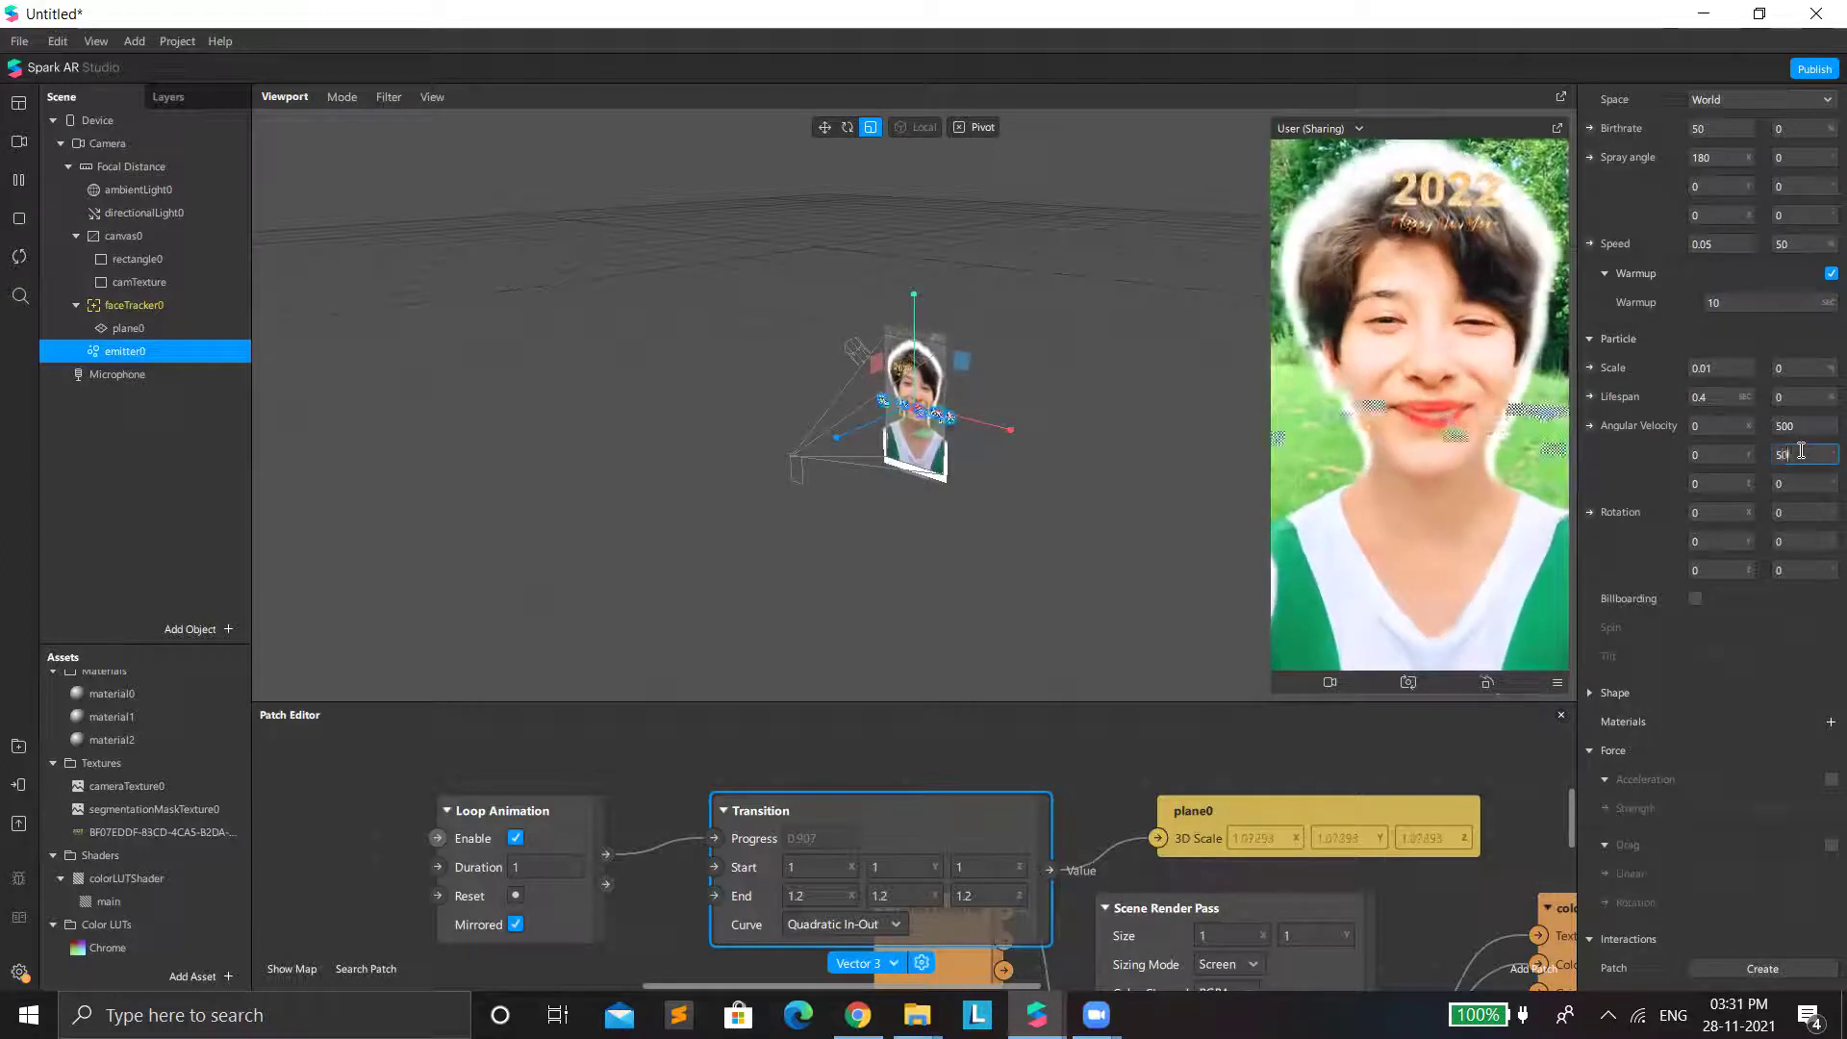
click(1801, 449)
text(50)
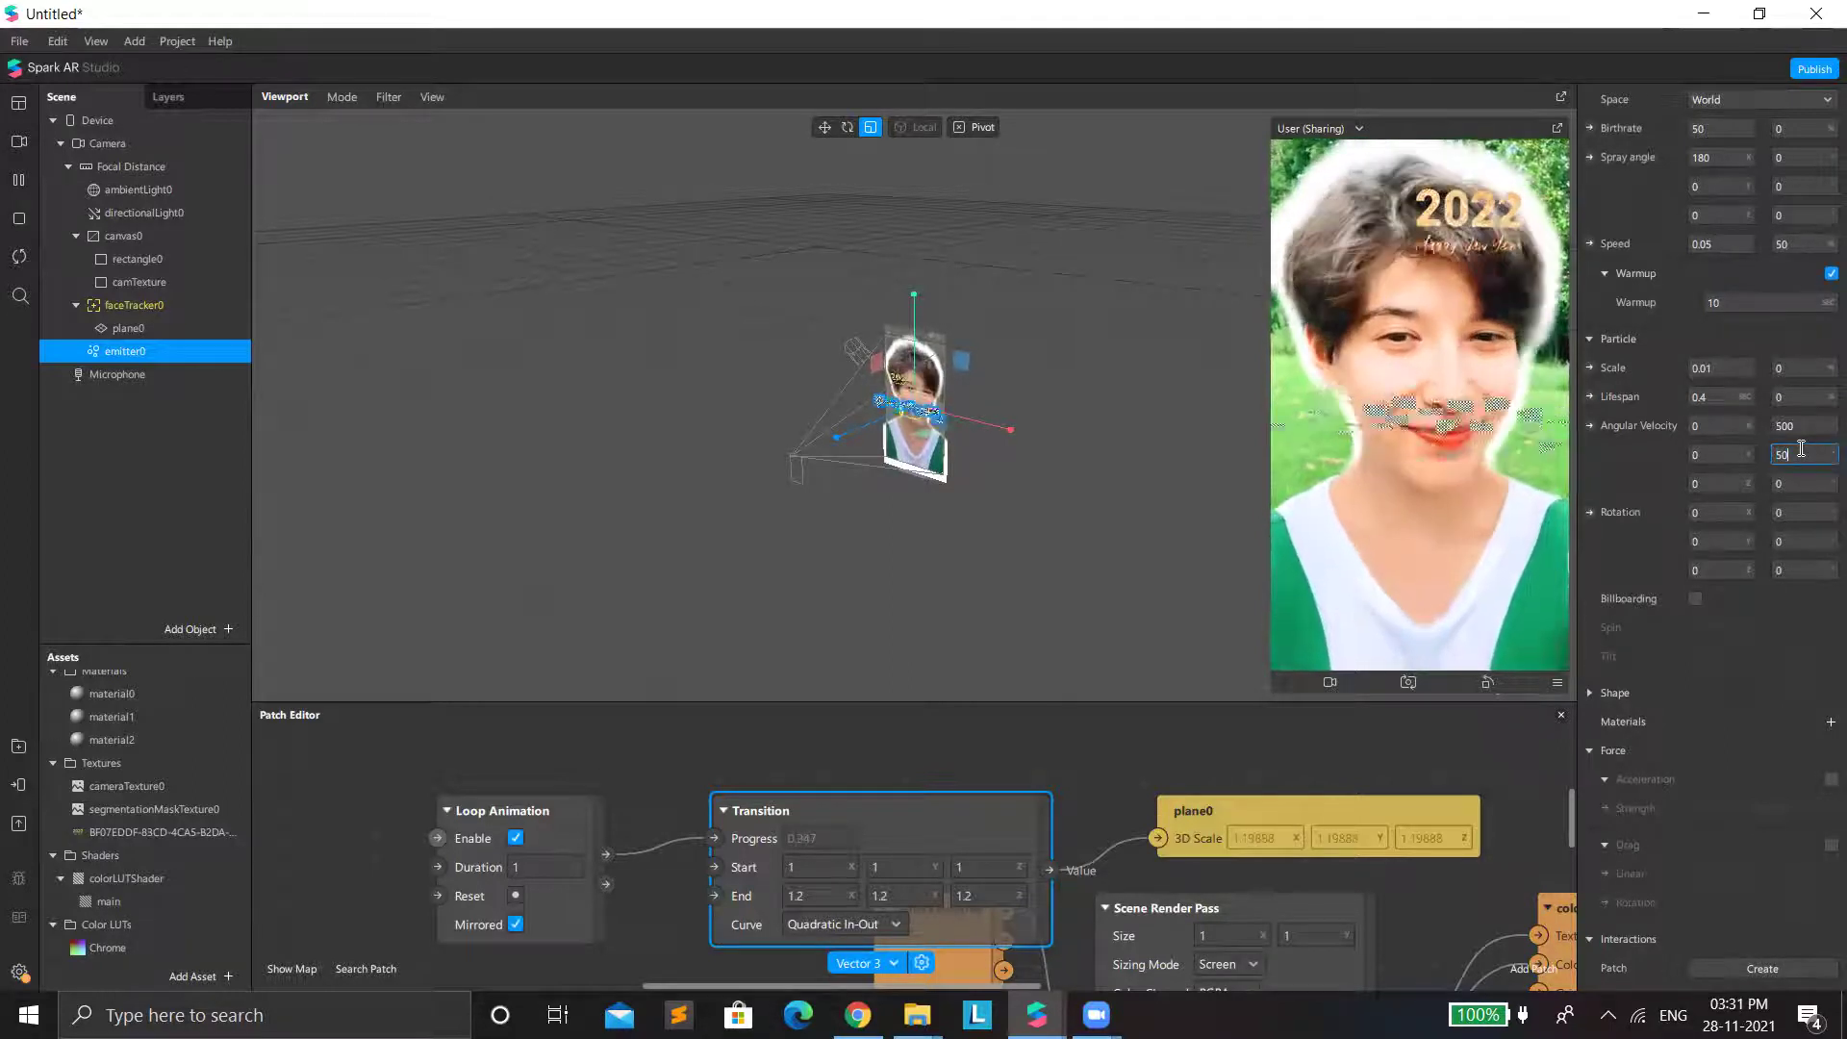
text(0)
click(1818, 481)
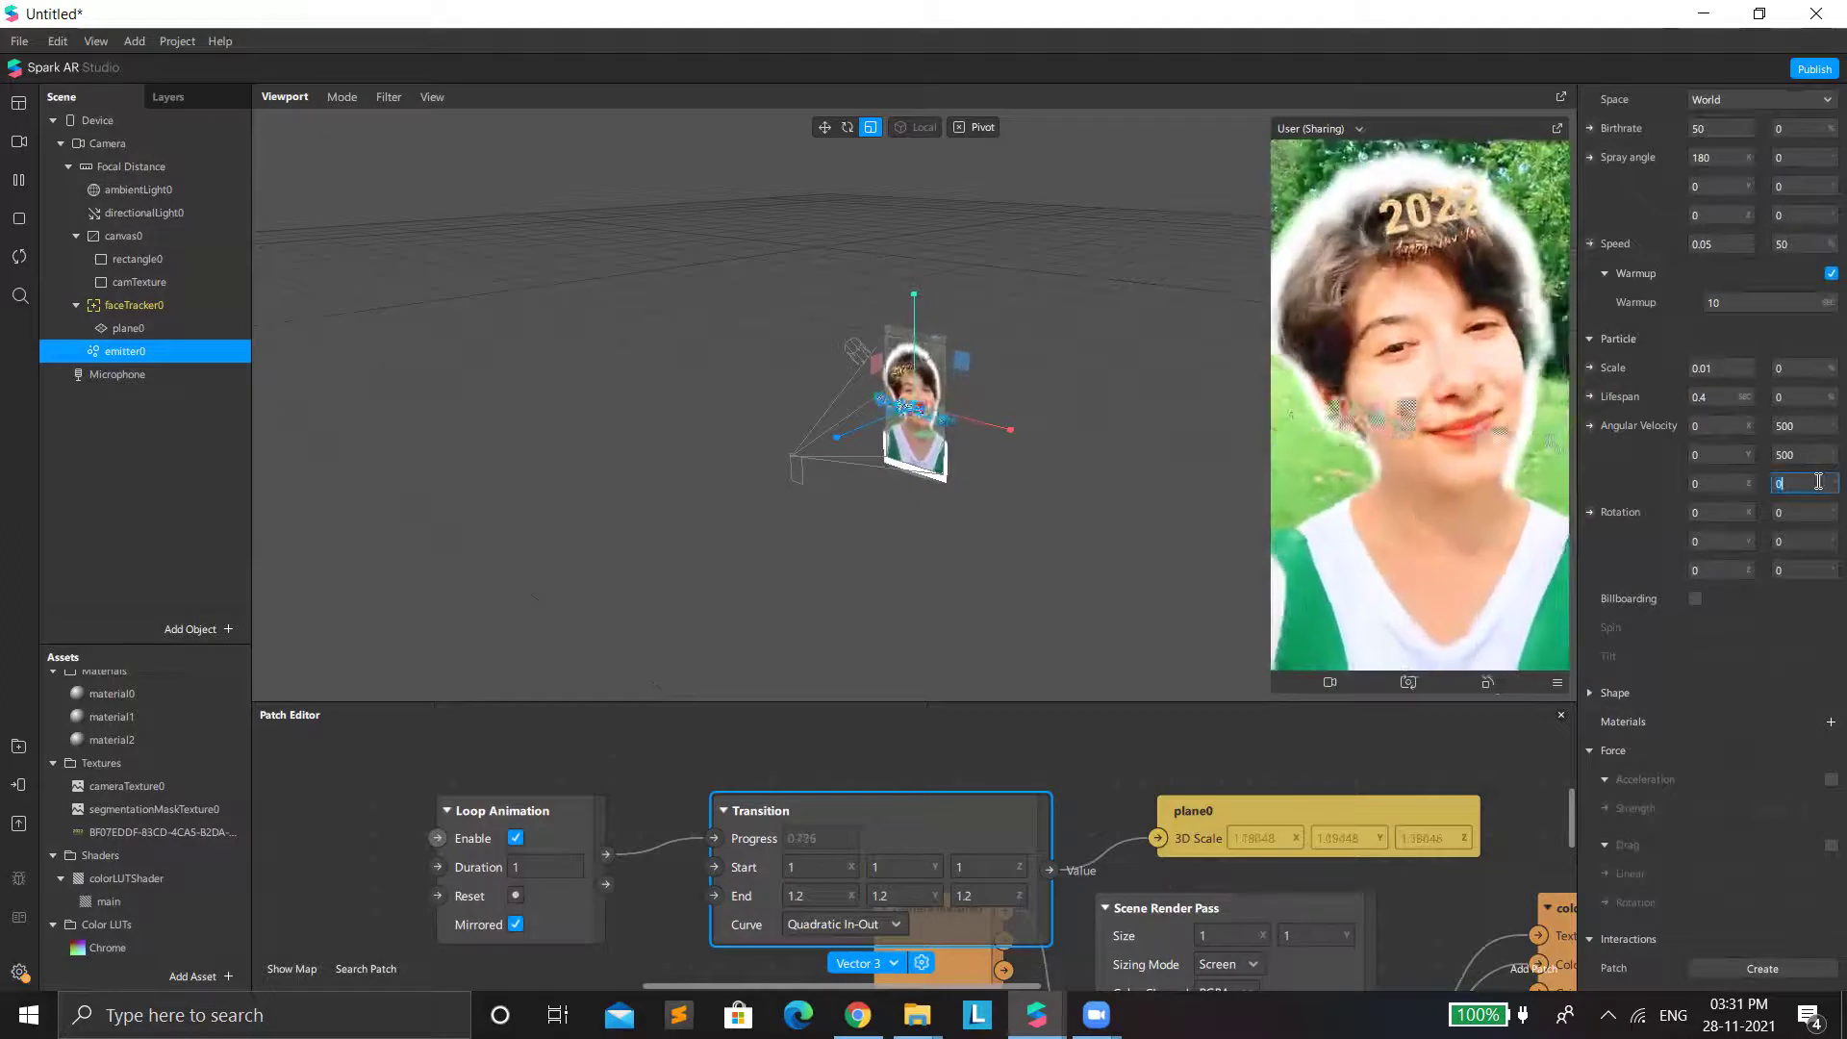
text(500)
key(Return)
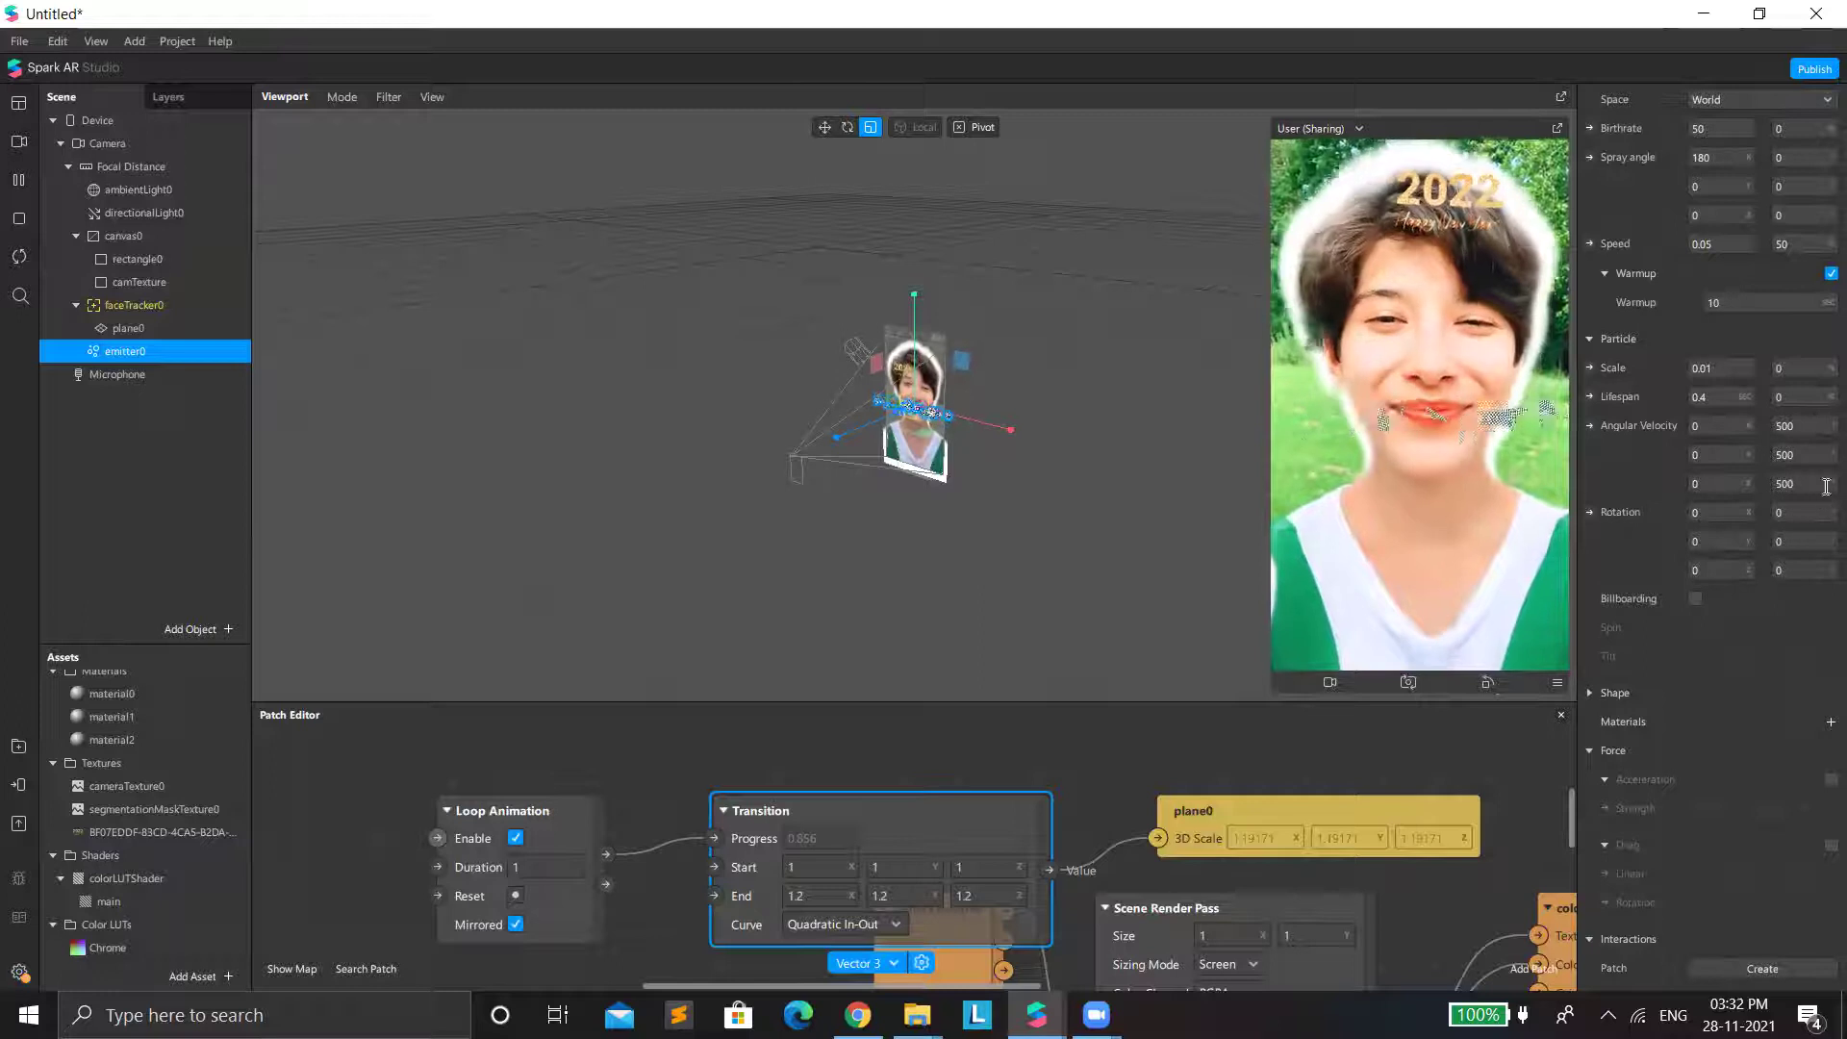
Set the rotation variation to 500 on all three axes.
click(1801, 513)
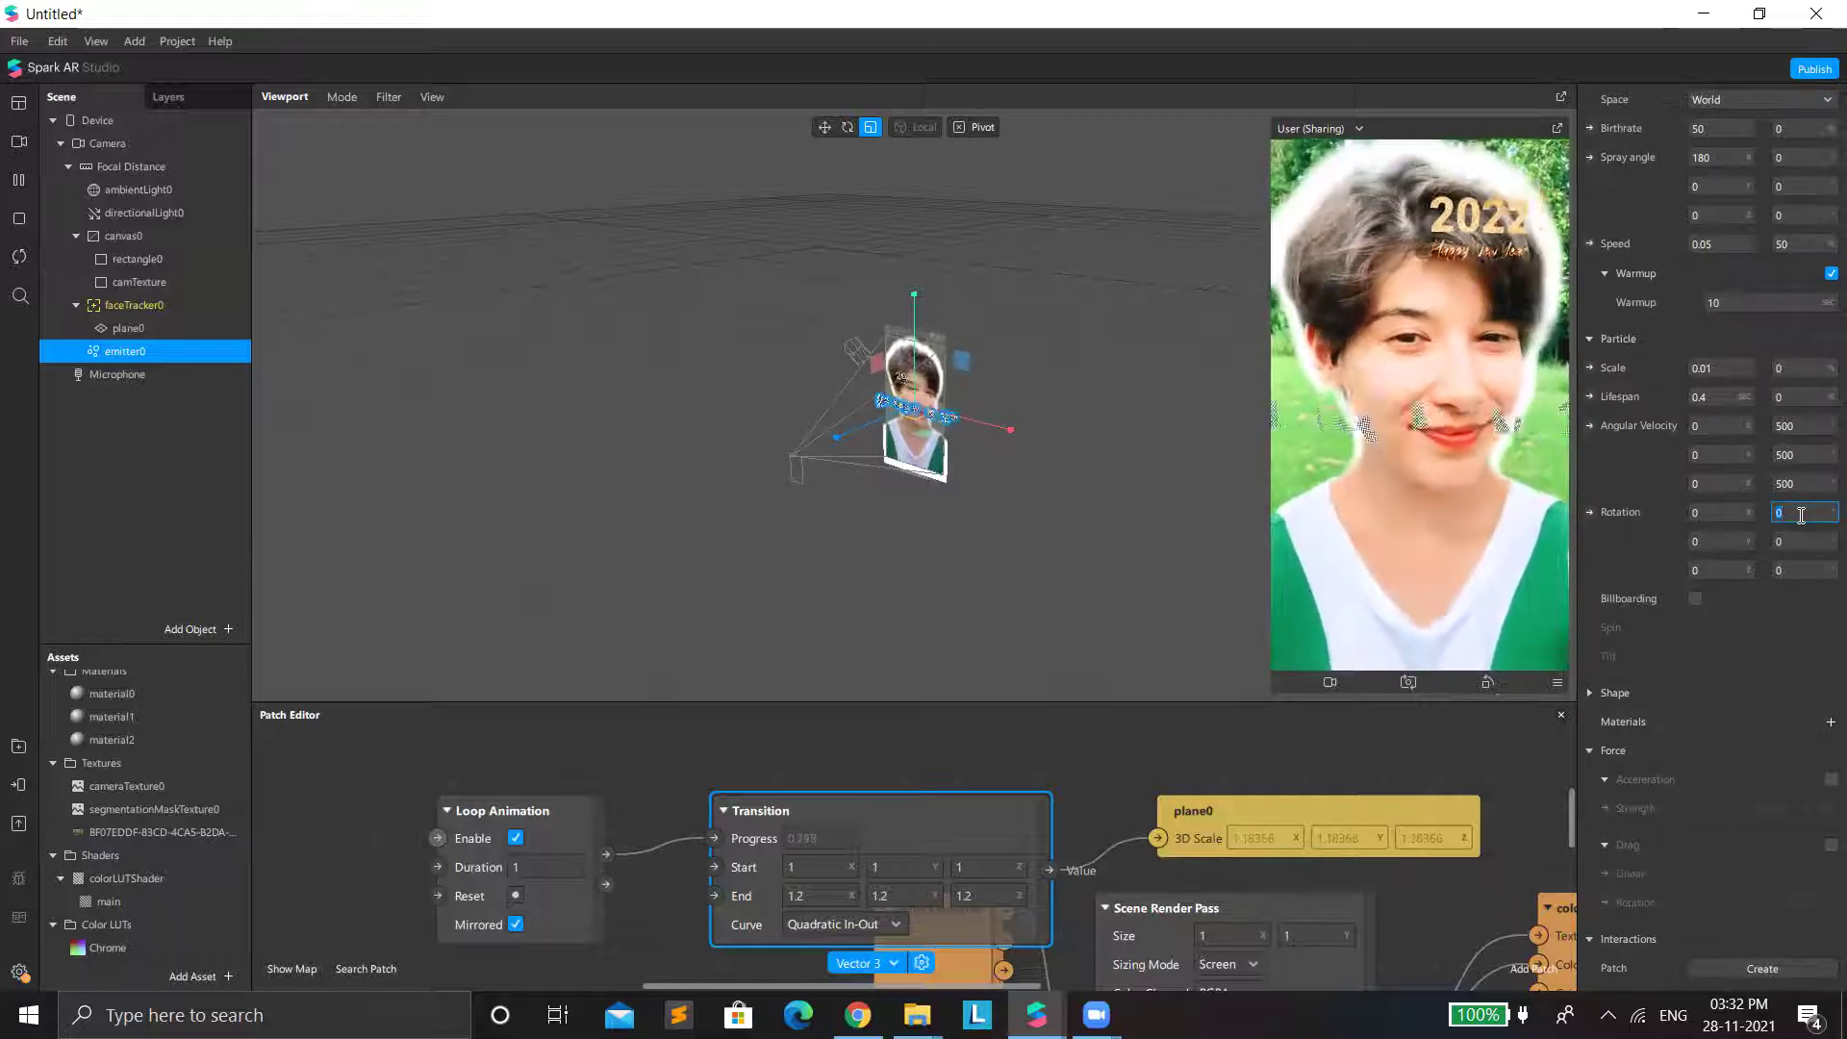
text(500)
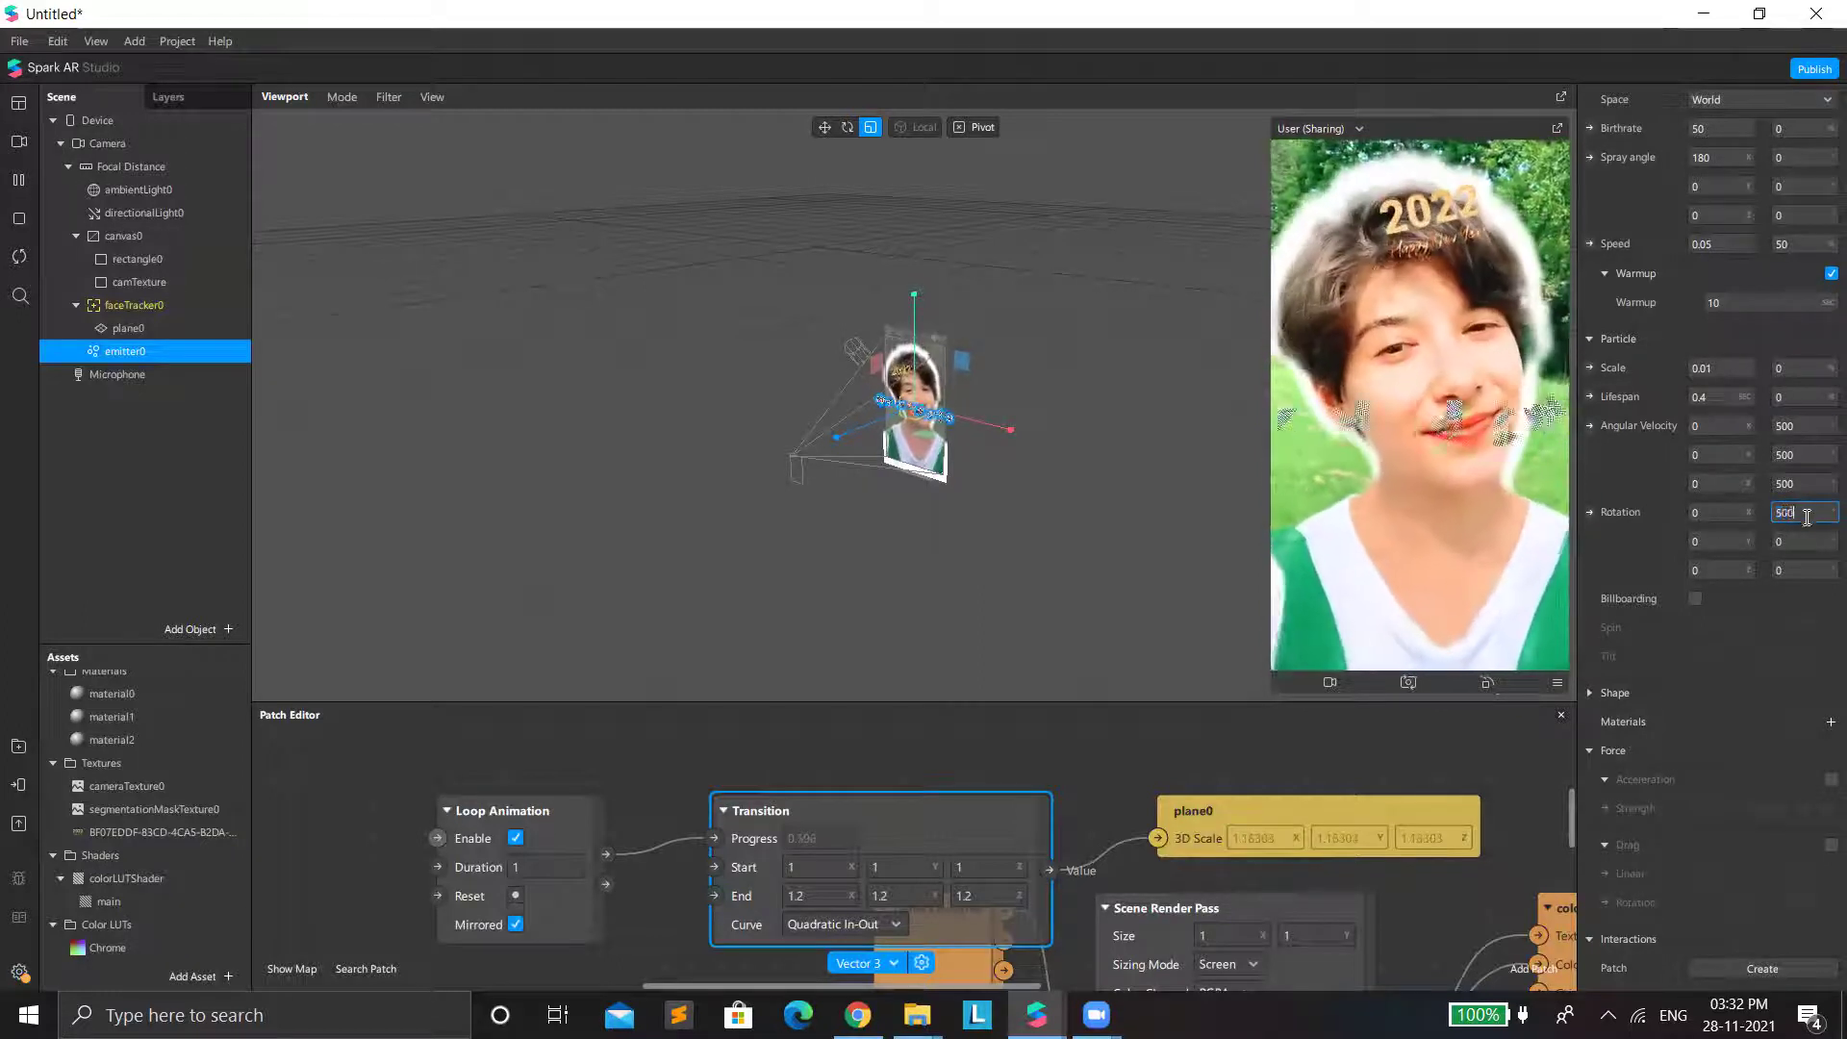
click(1824, 534)
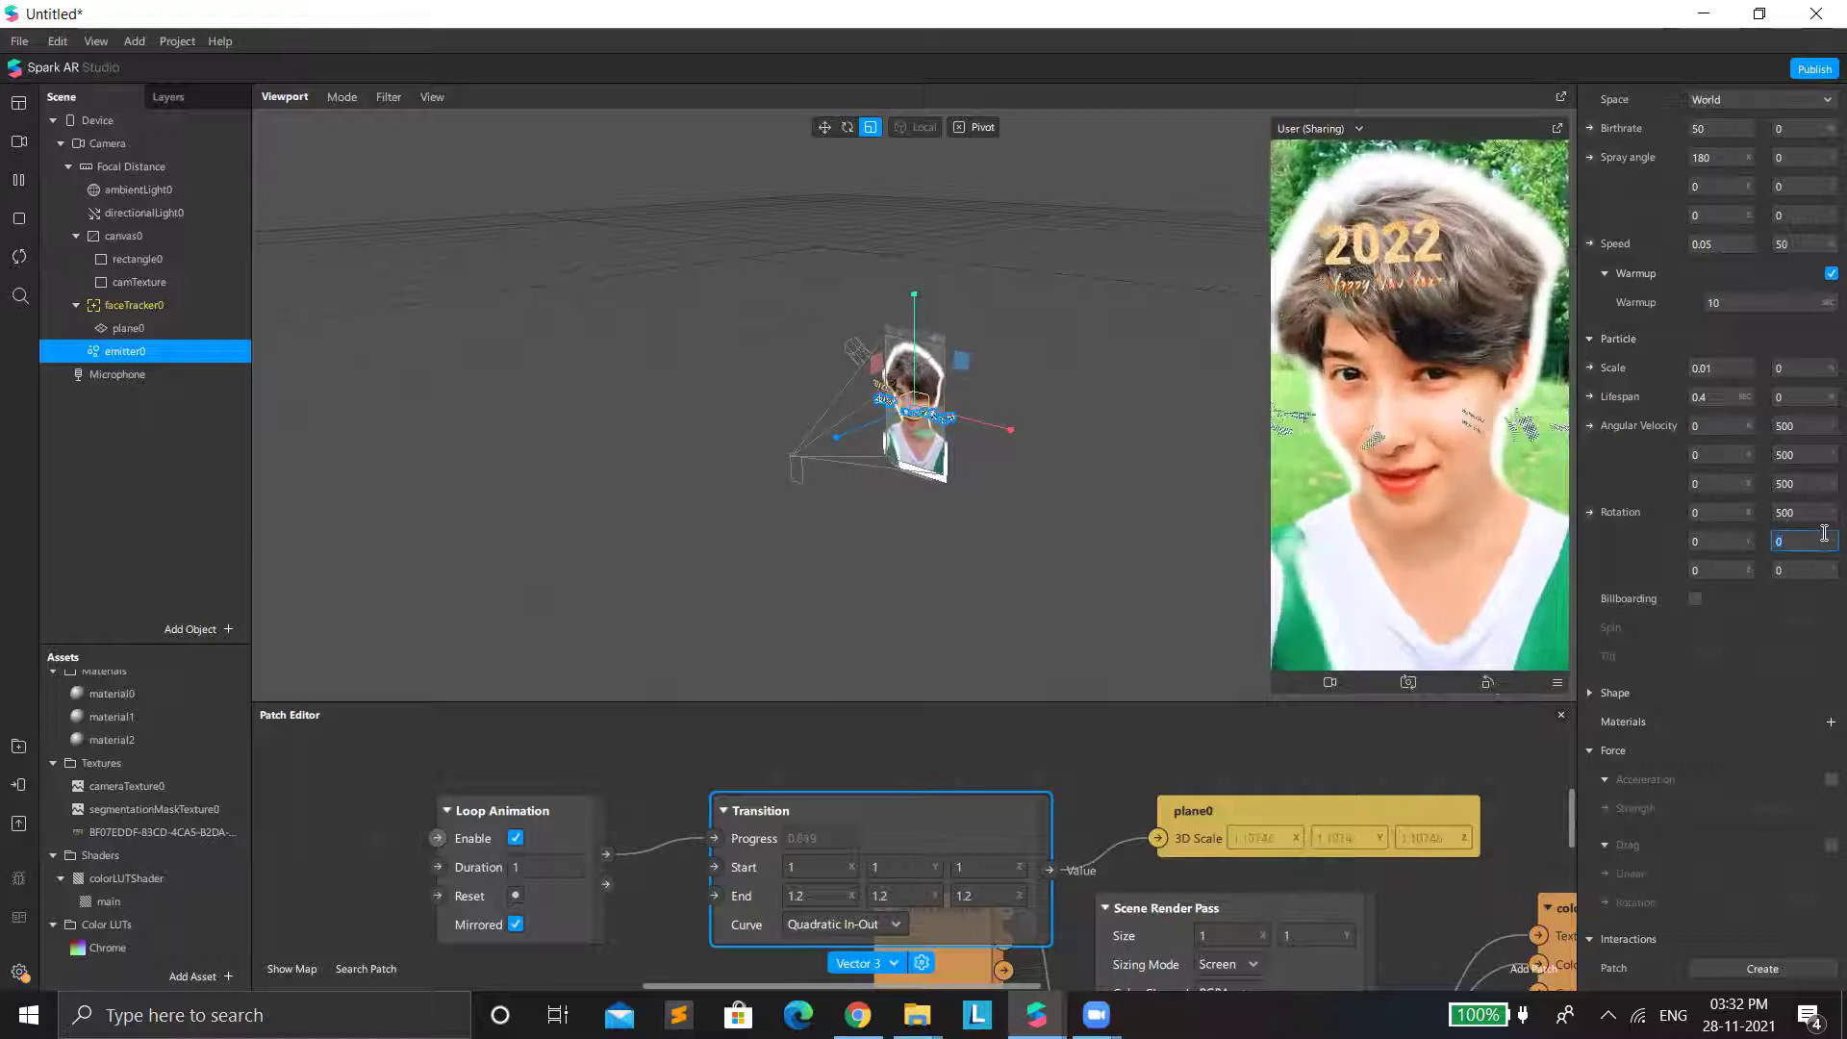
text(500)
click(1807, 569)
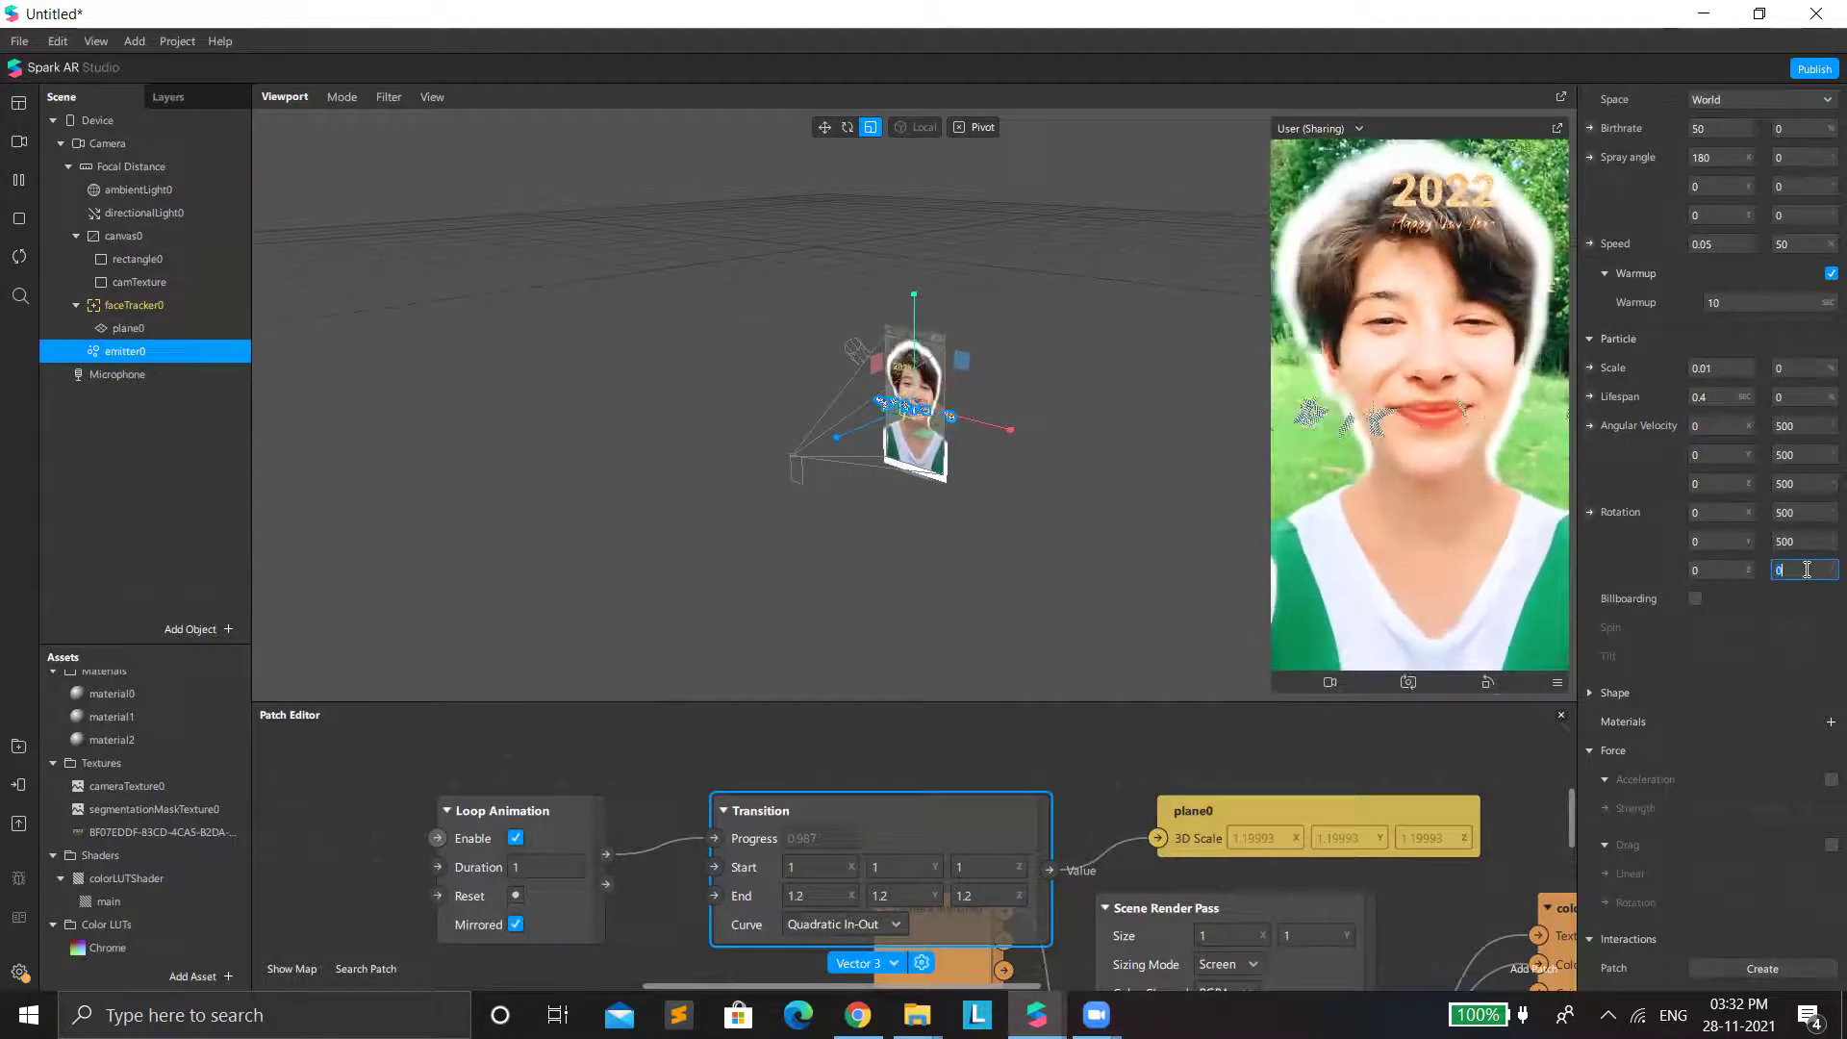
text(500)
key(Return)
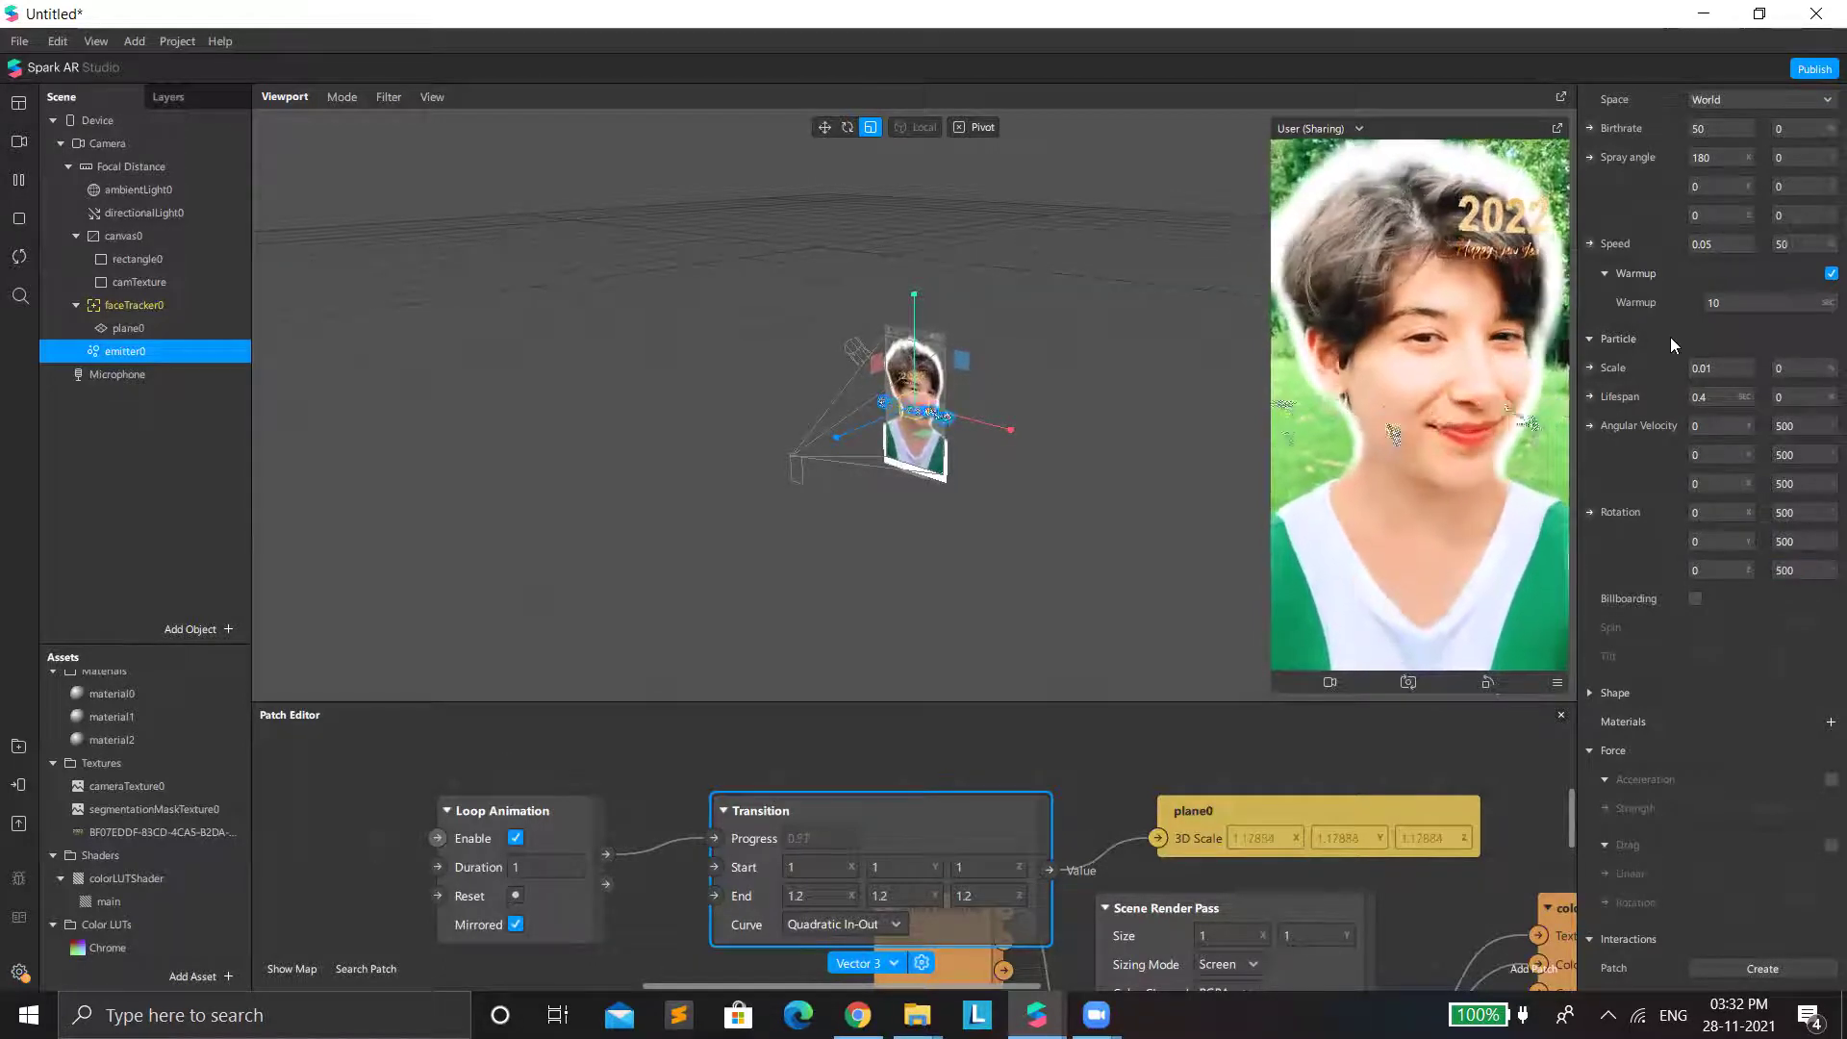
Try a smaller particle scale of 0.001 on emitter0.
scroll(1720, 373, up, 3)
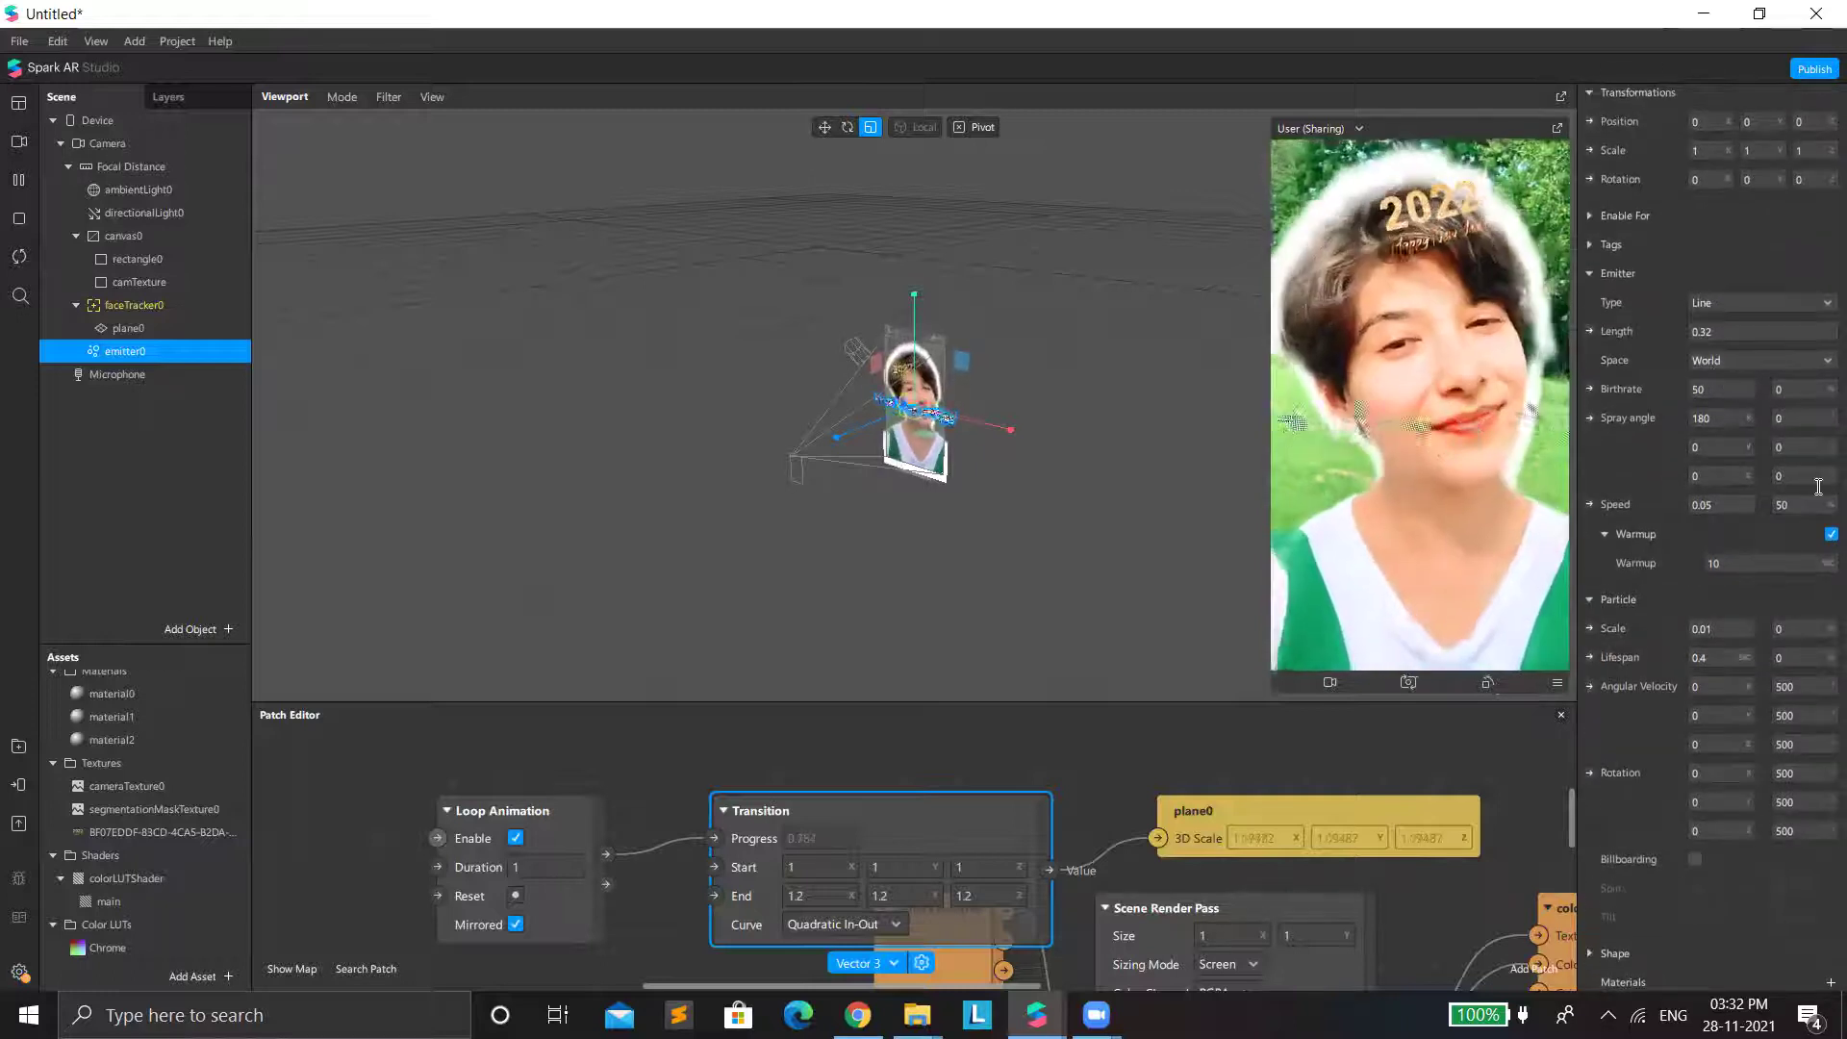
scroll(1766, 575, down, 2)
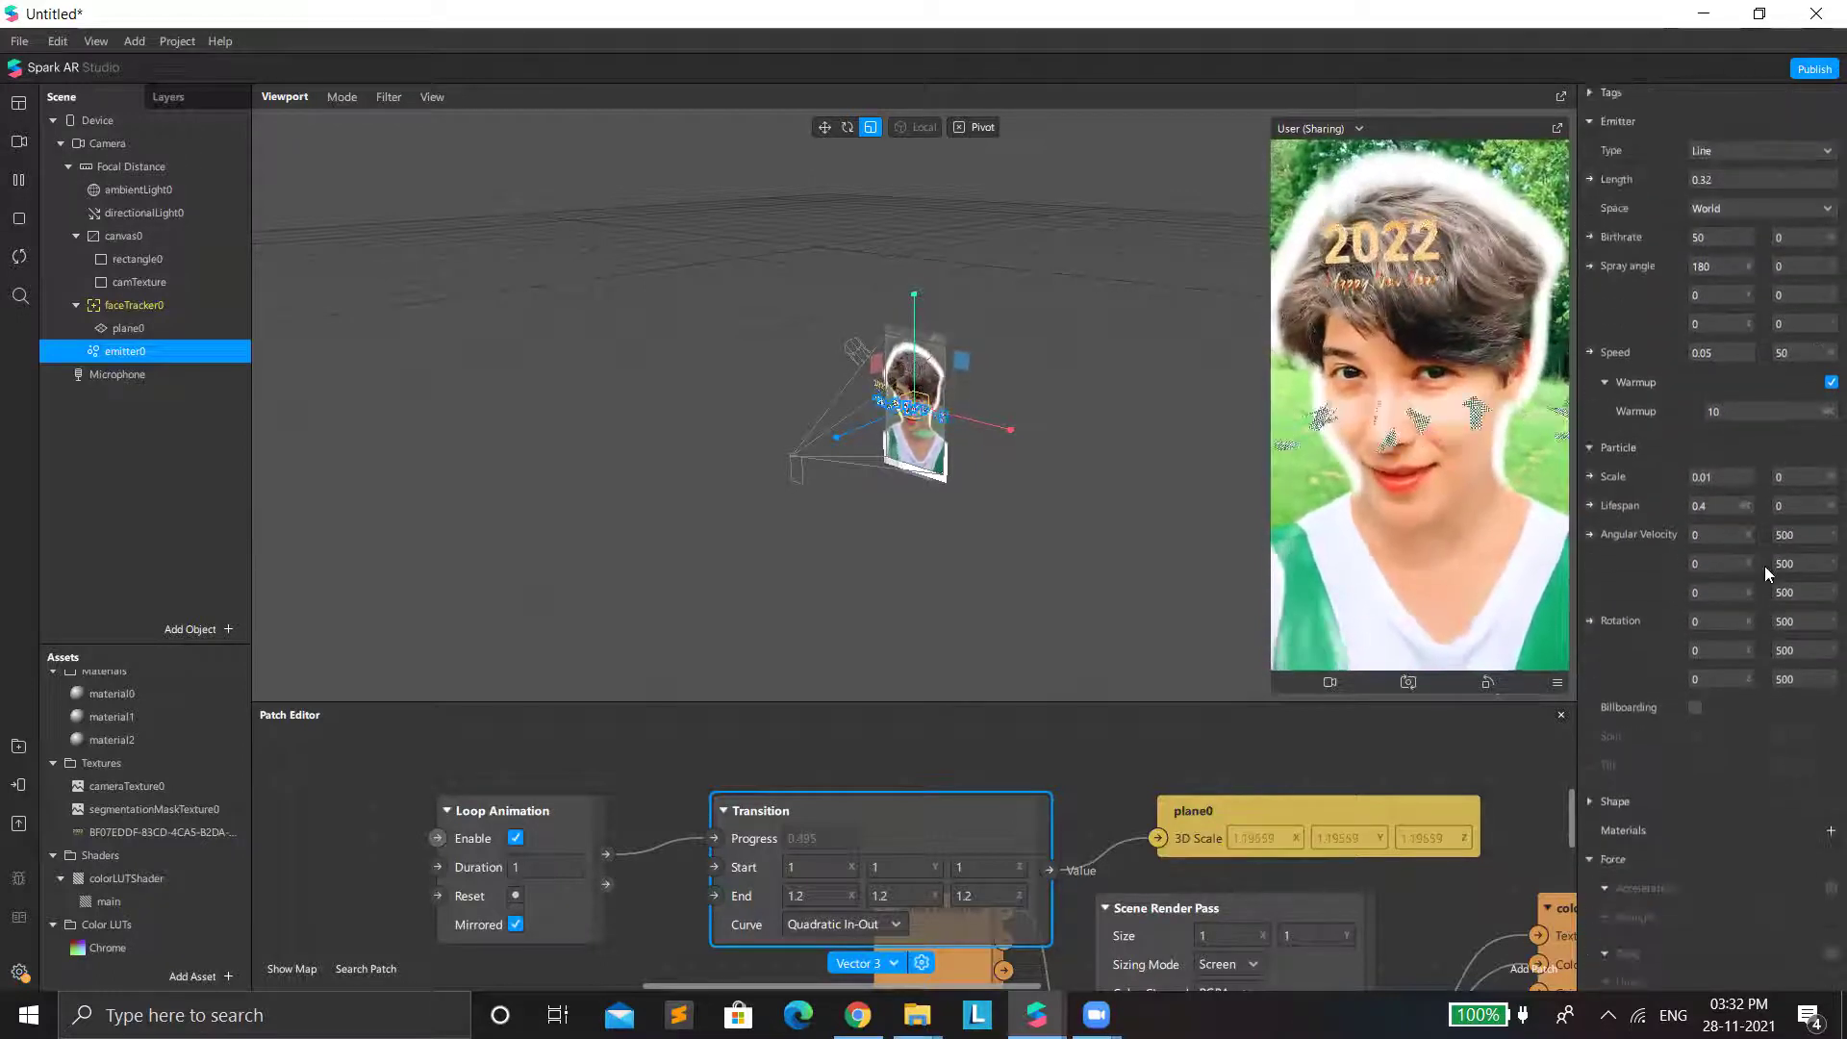
scroll(1767, 575, down, 2)
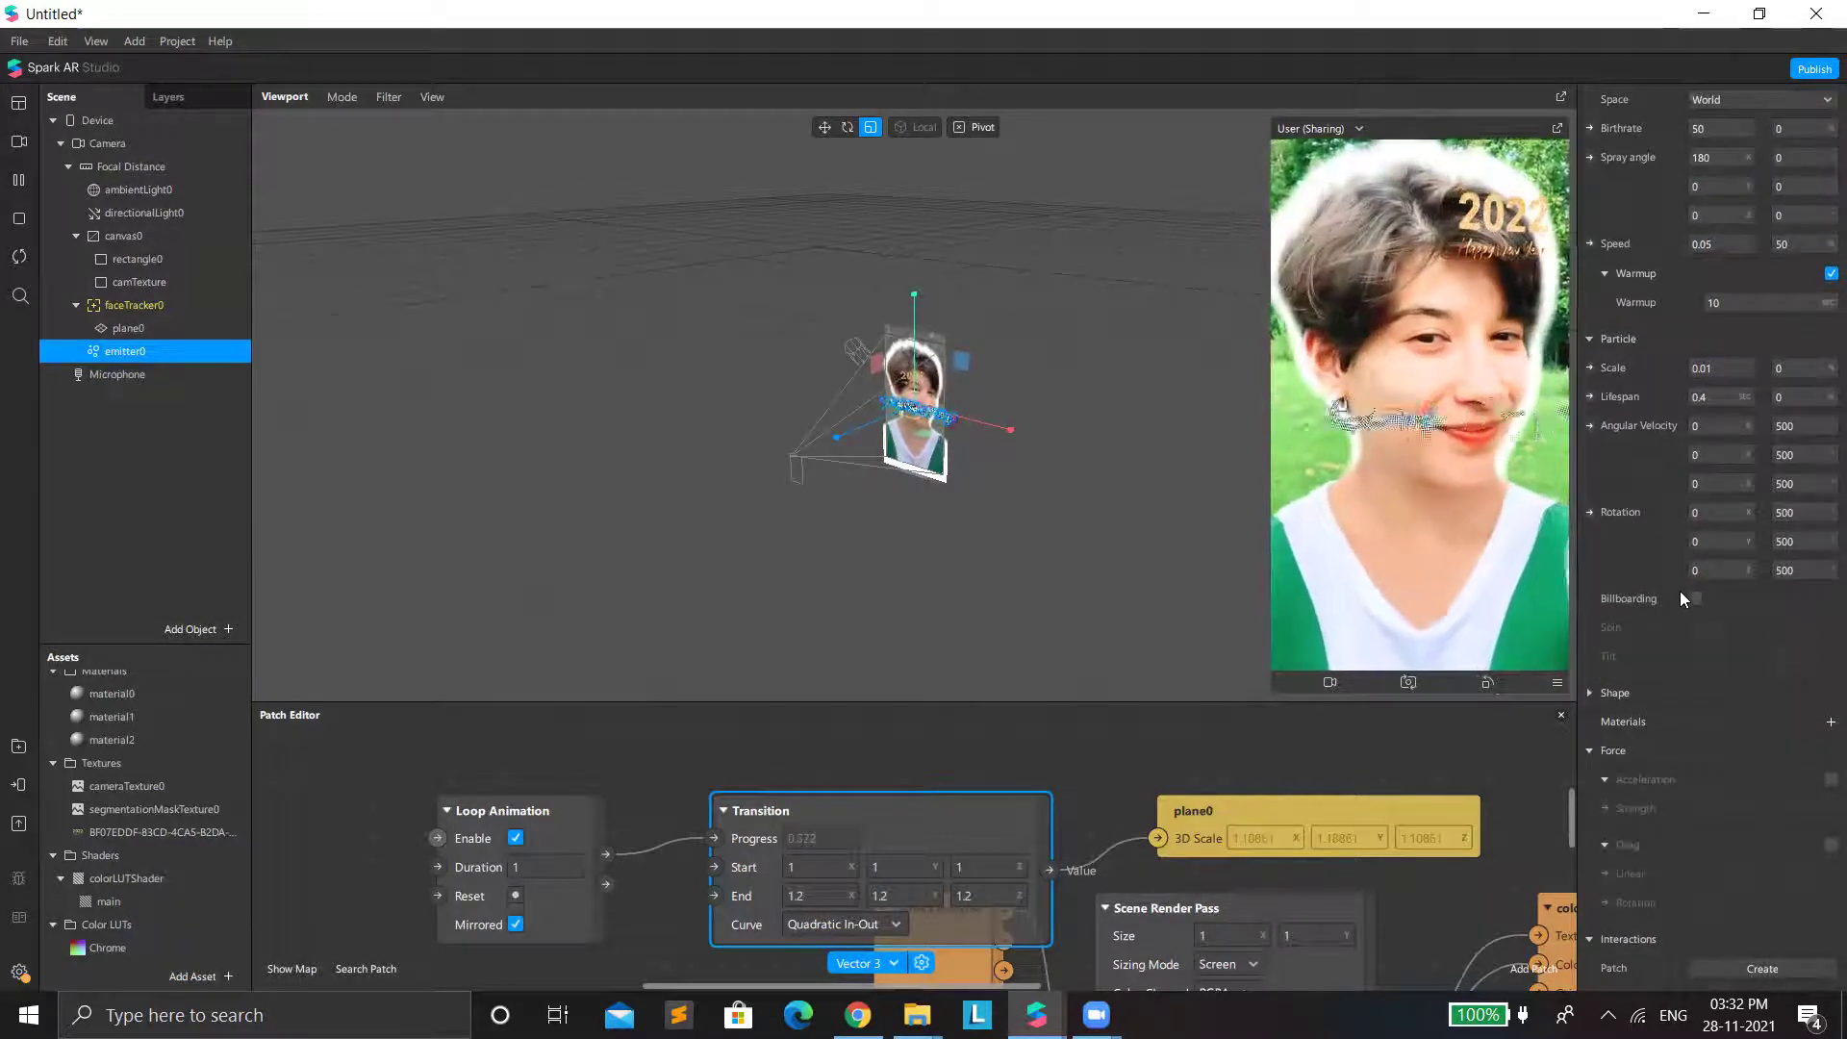
scroll(1682, 421, up, 1)
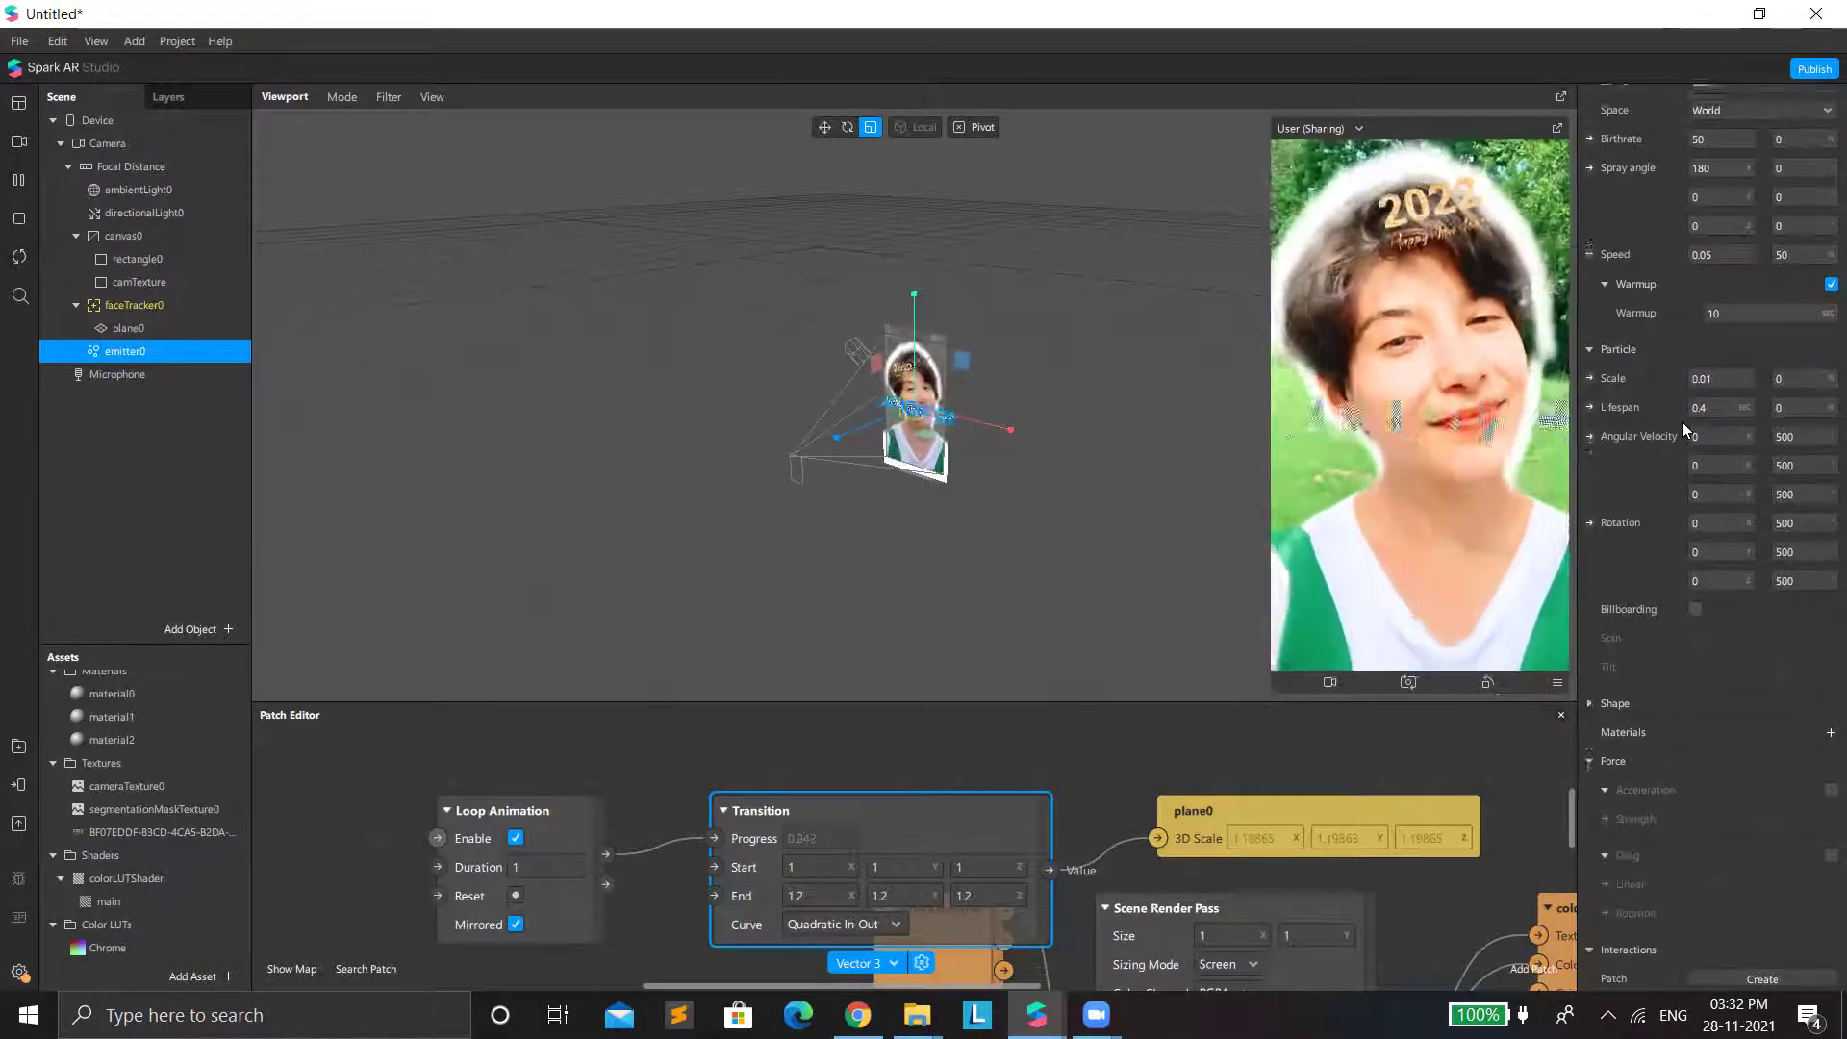
scroll(1682, 422, up, 3)
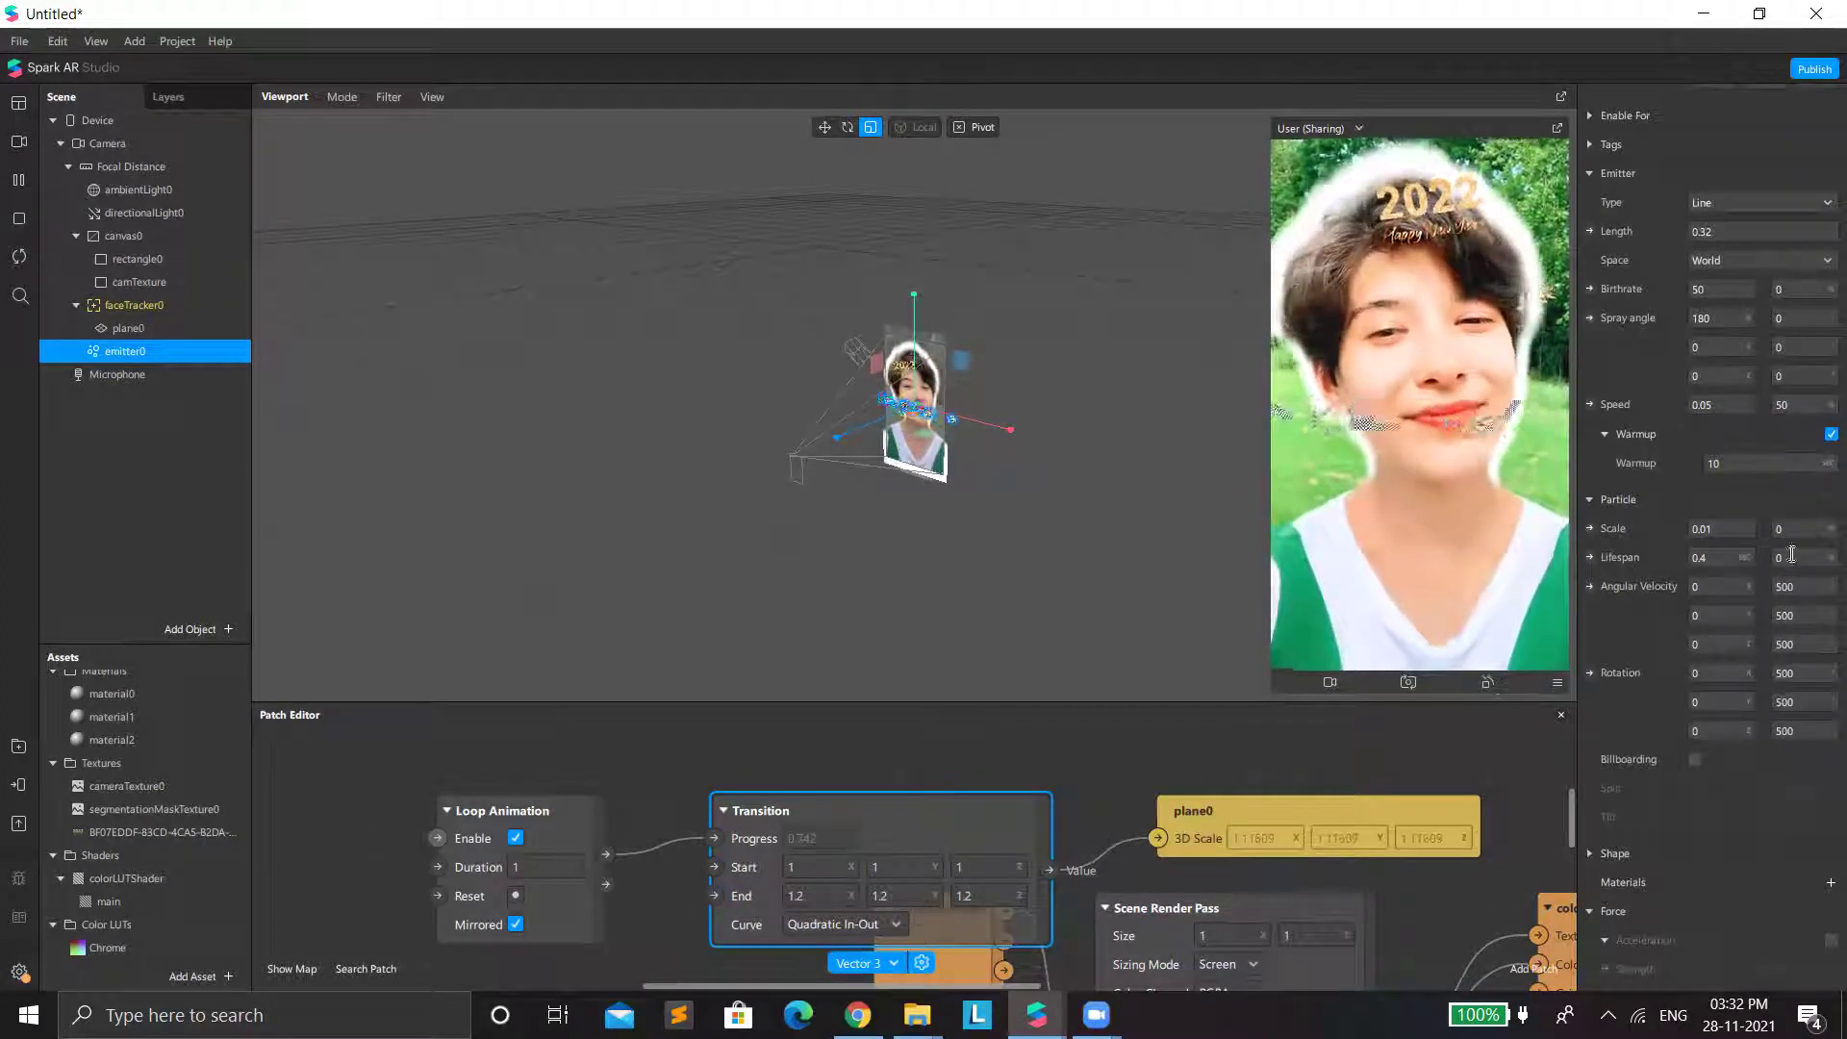
click(1718, 528)
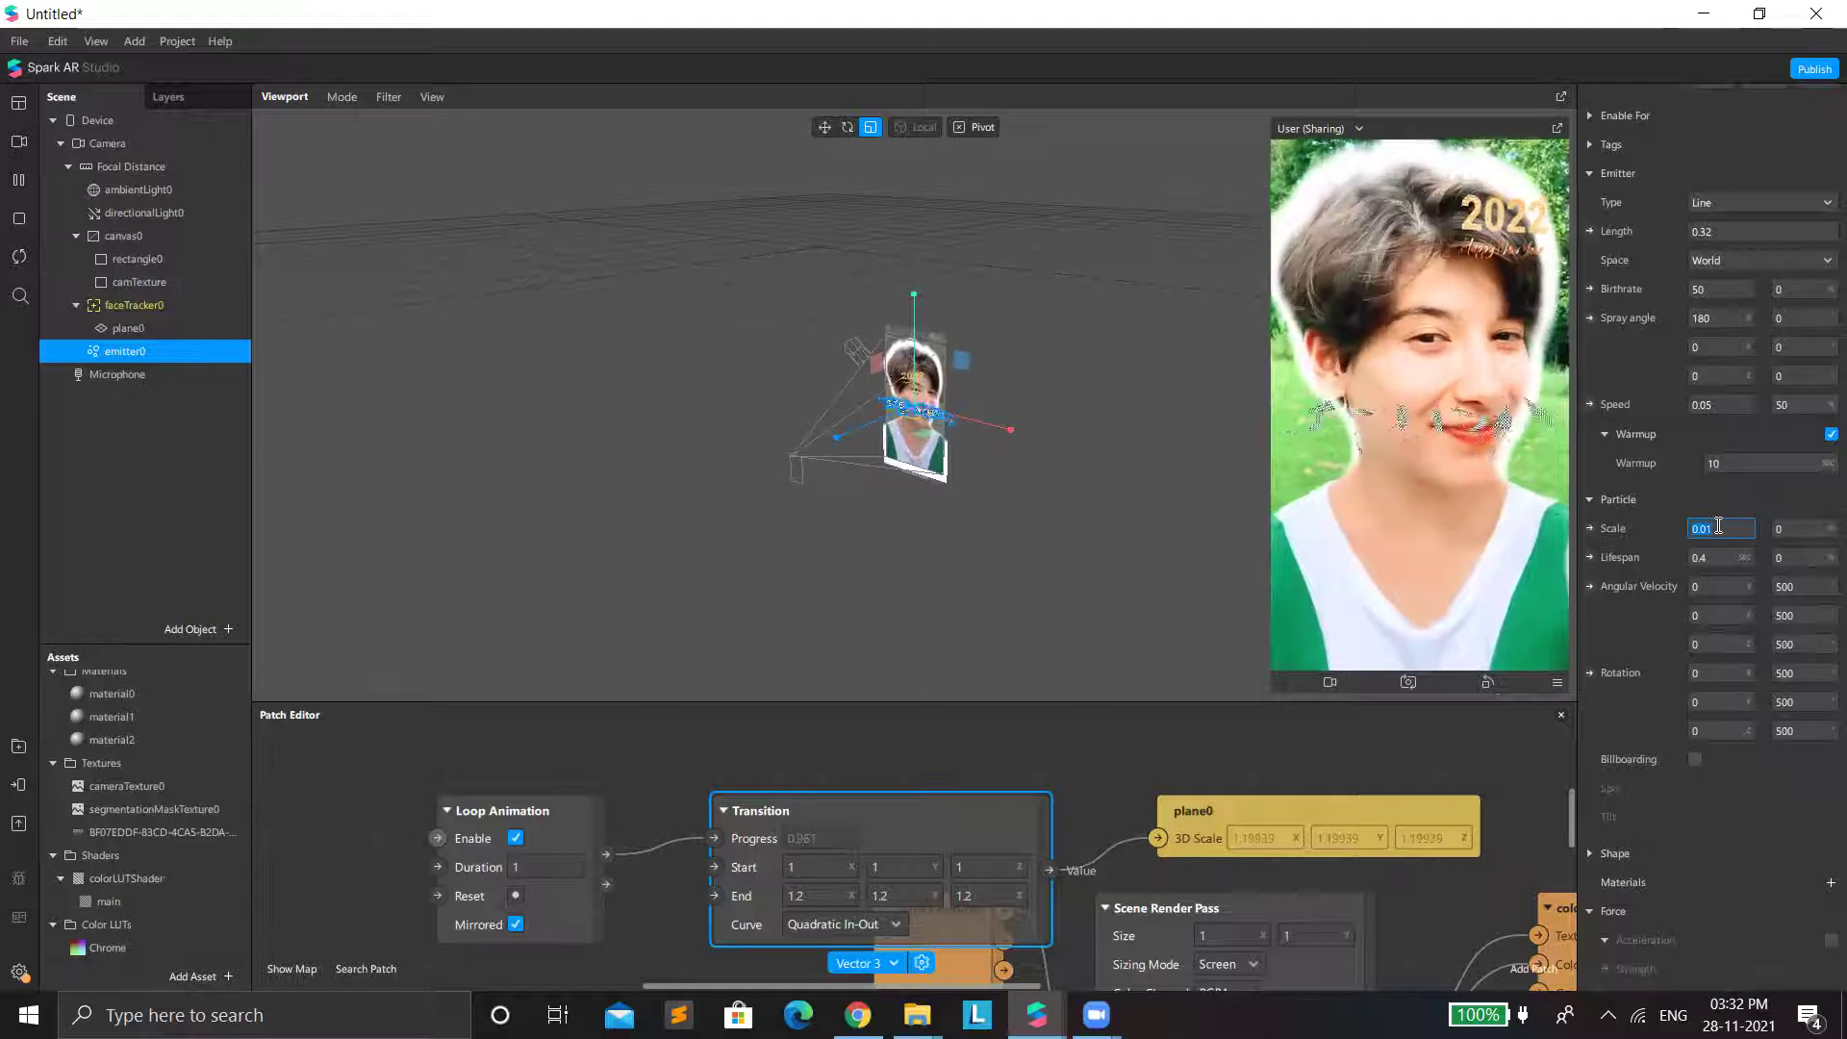
text(0.0)
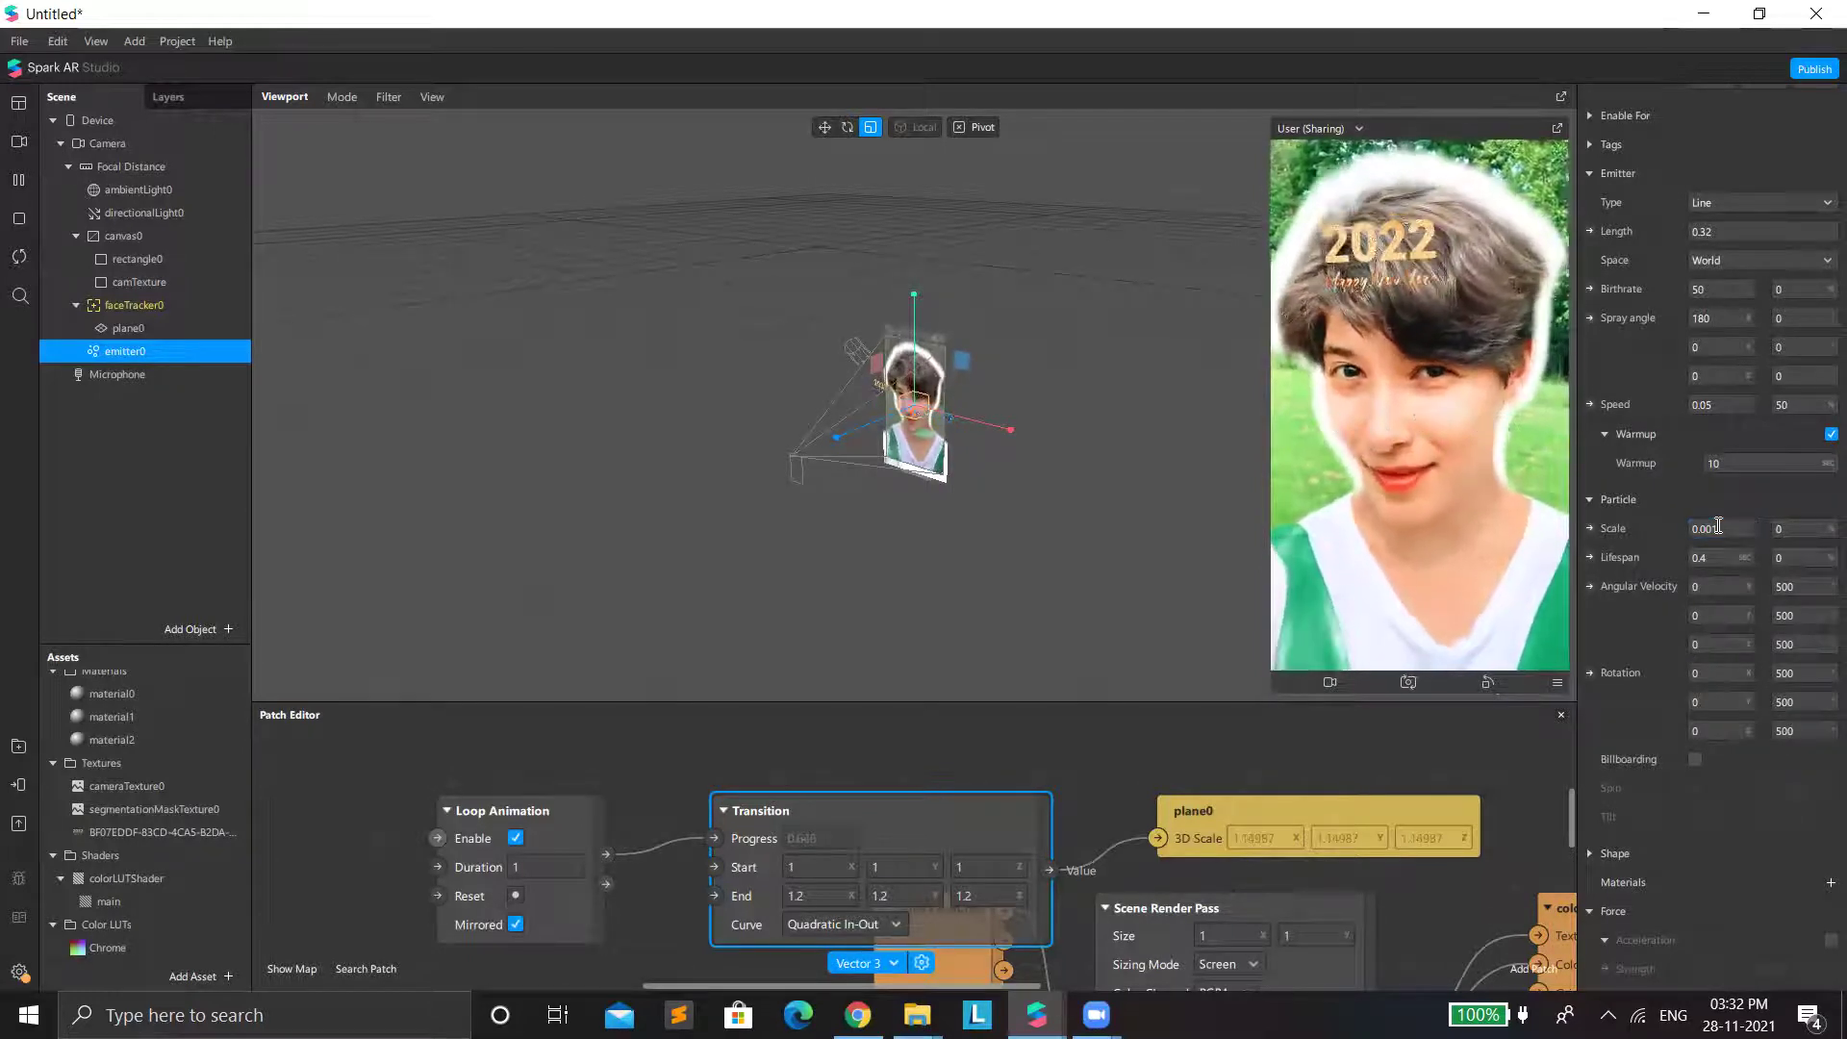
text(01)
click(1723, 529)
text(0)
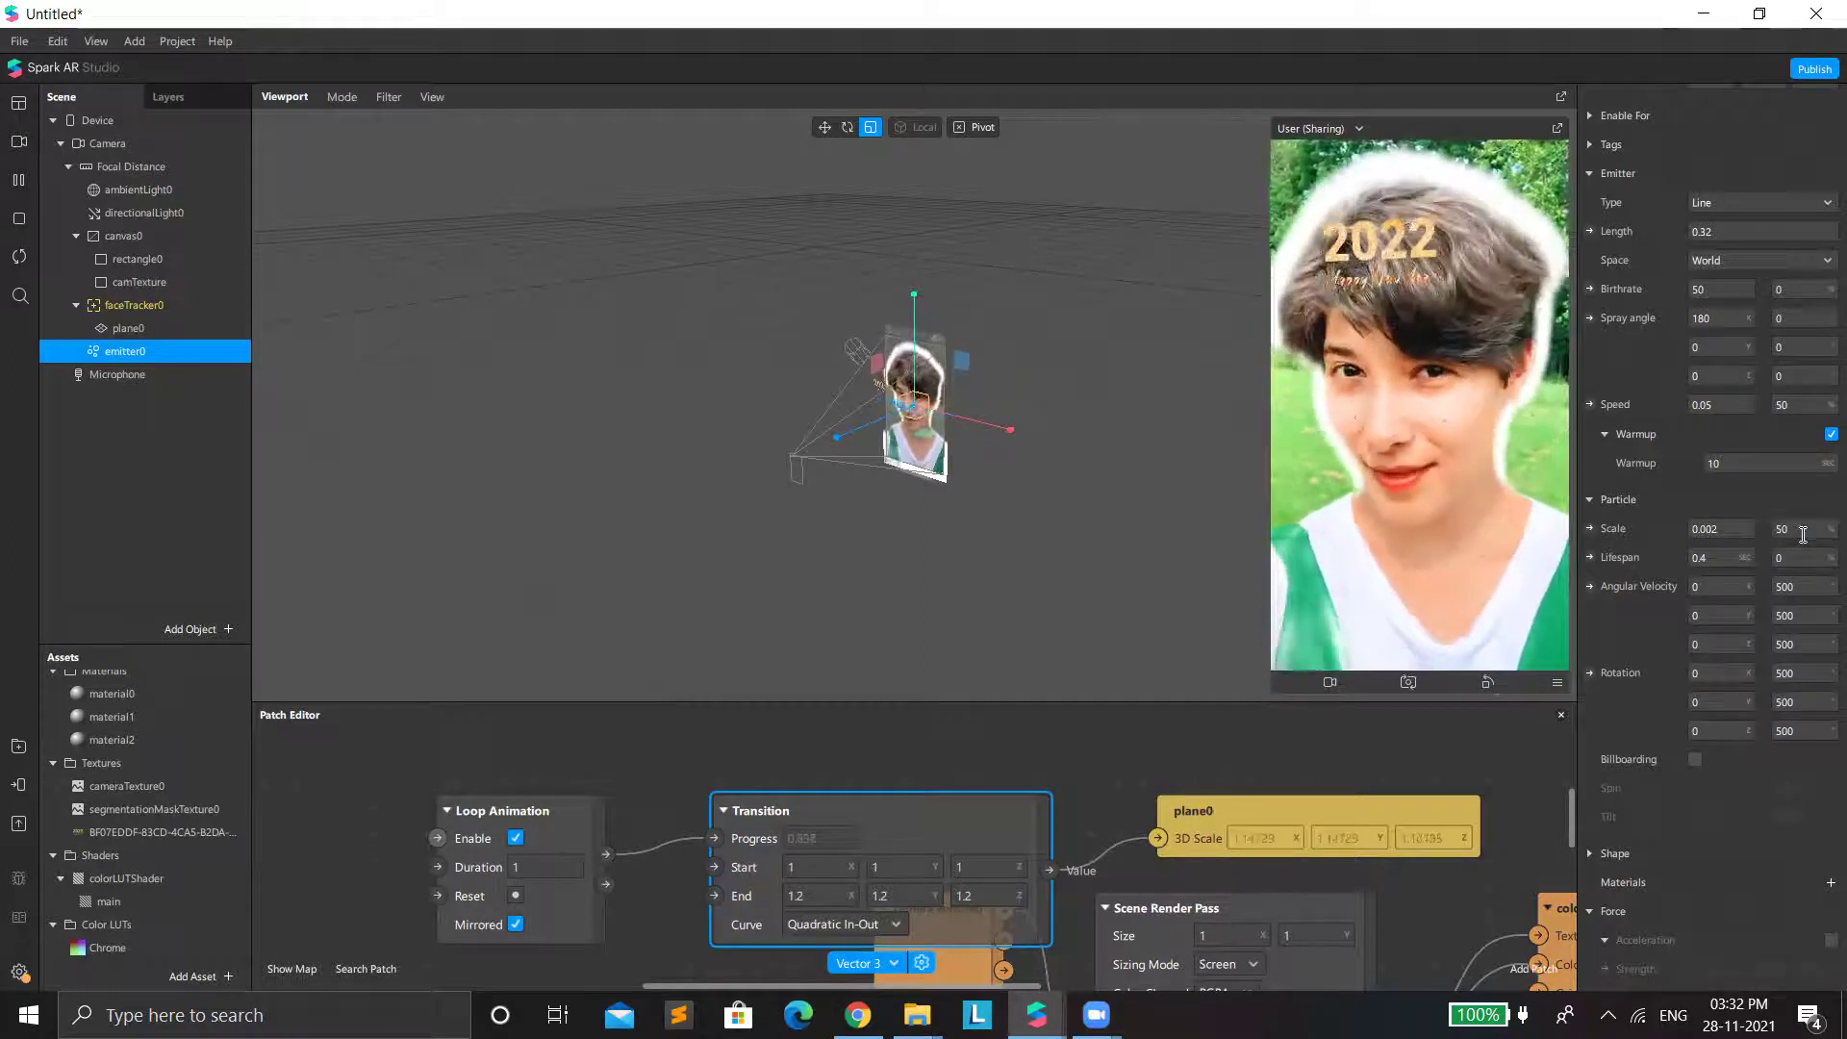
Set the particle lifespan to 15.
click(1703, 558)
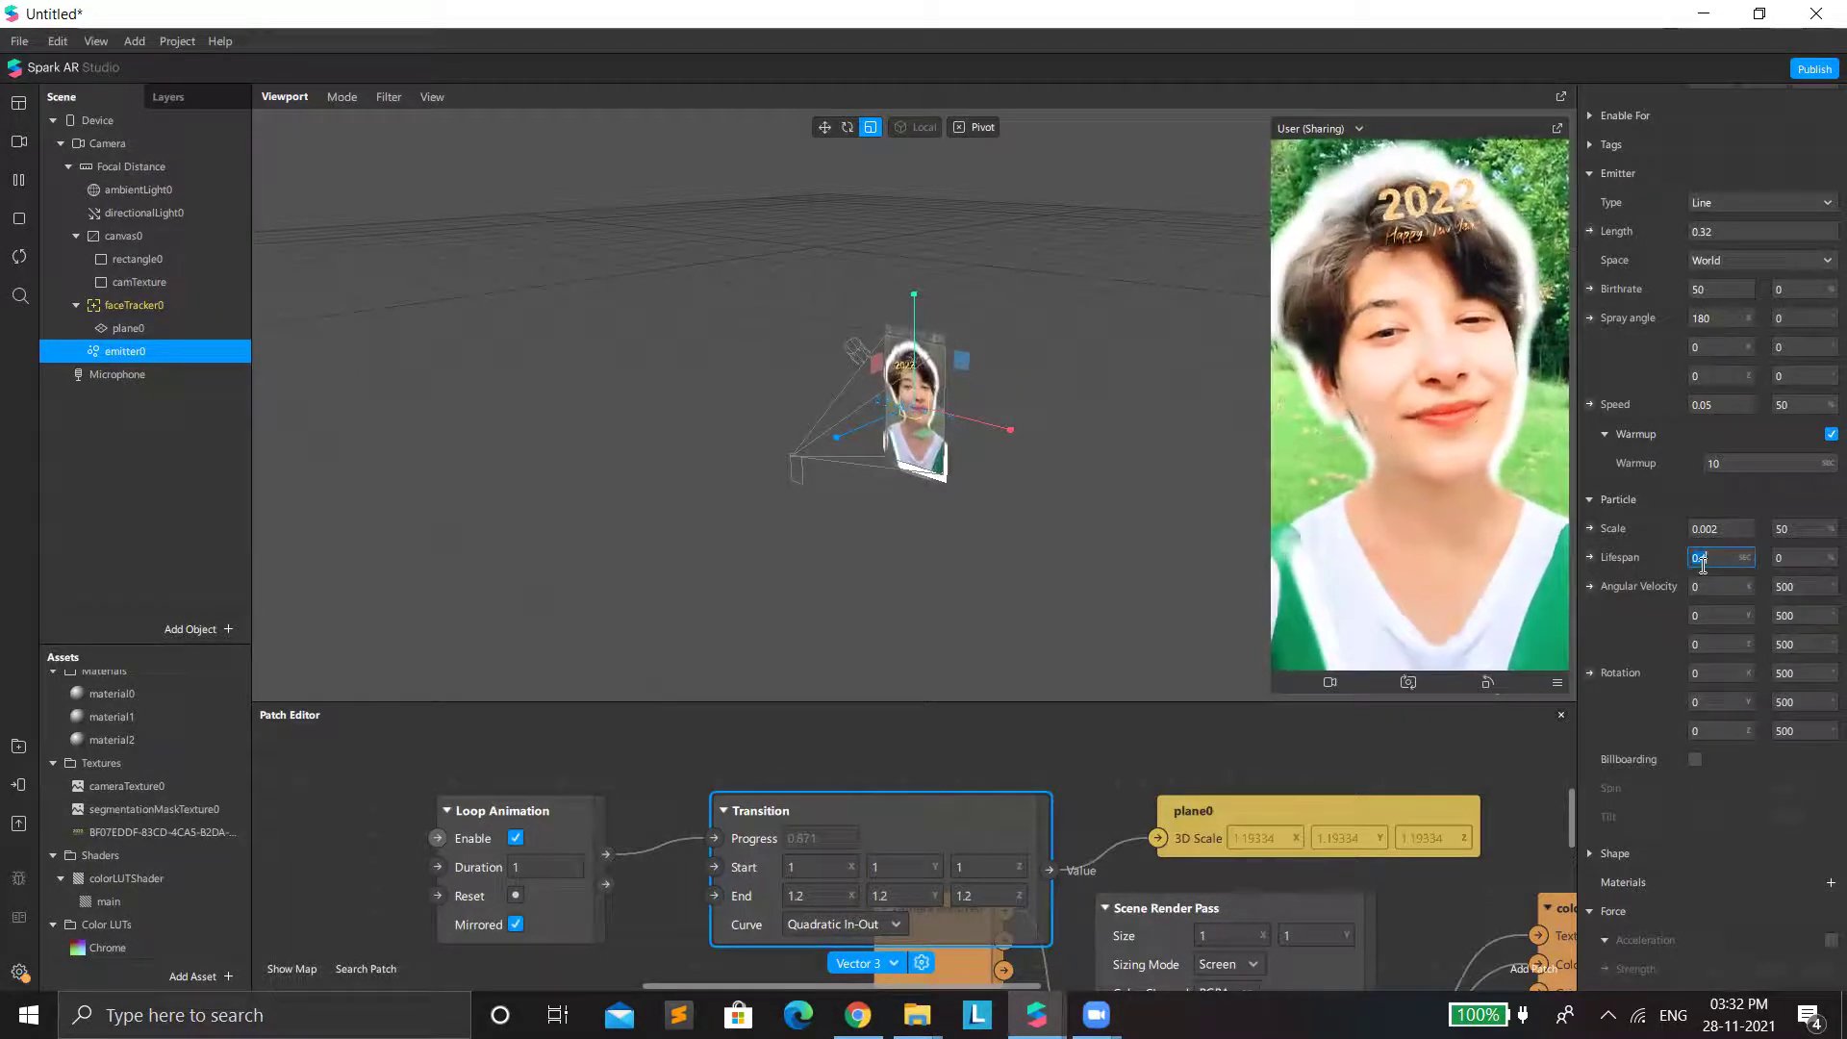
text(15)
key(Return)
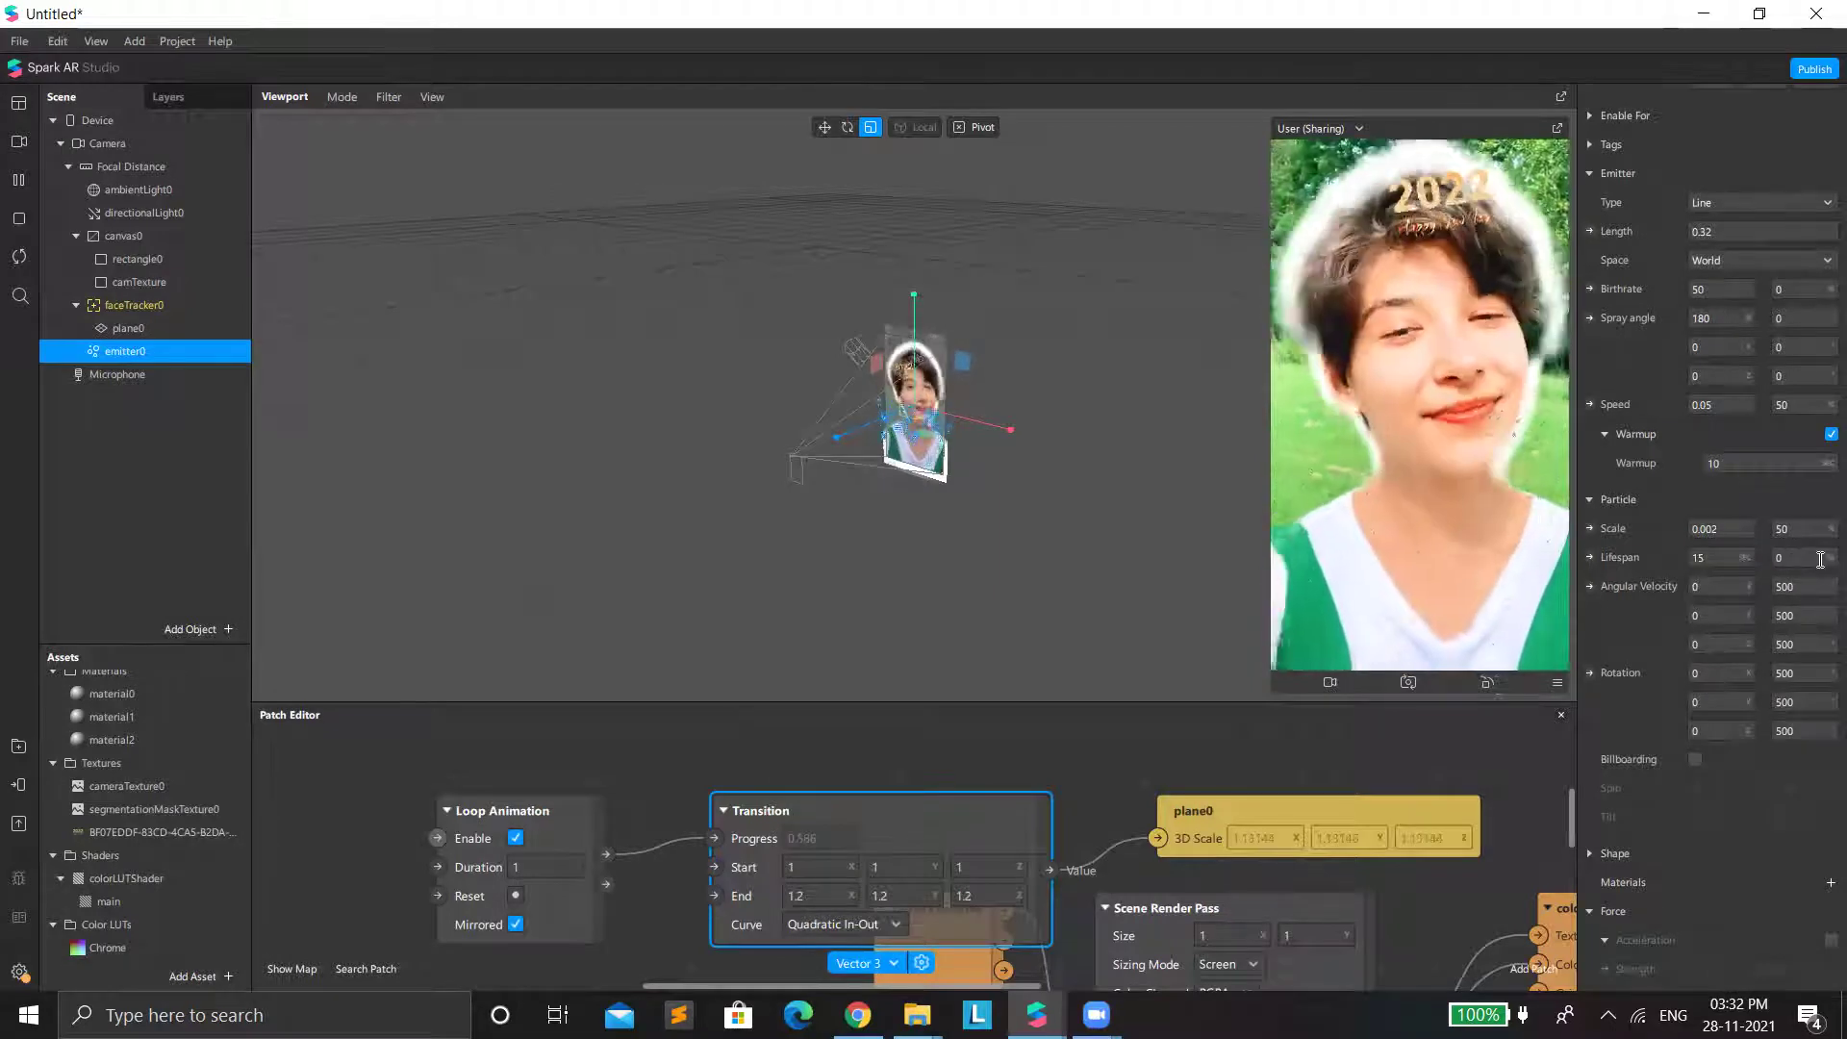
Change the particle scale from 0.015 to 0.002.
click(1721, 532)
text(0.0)
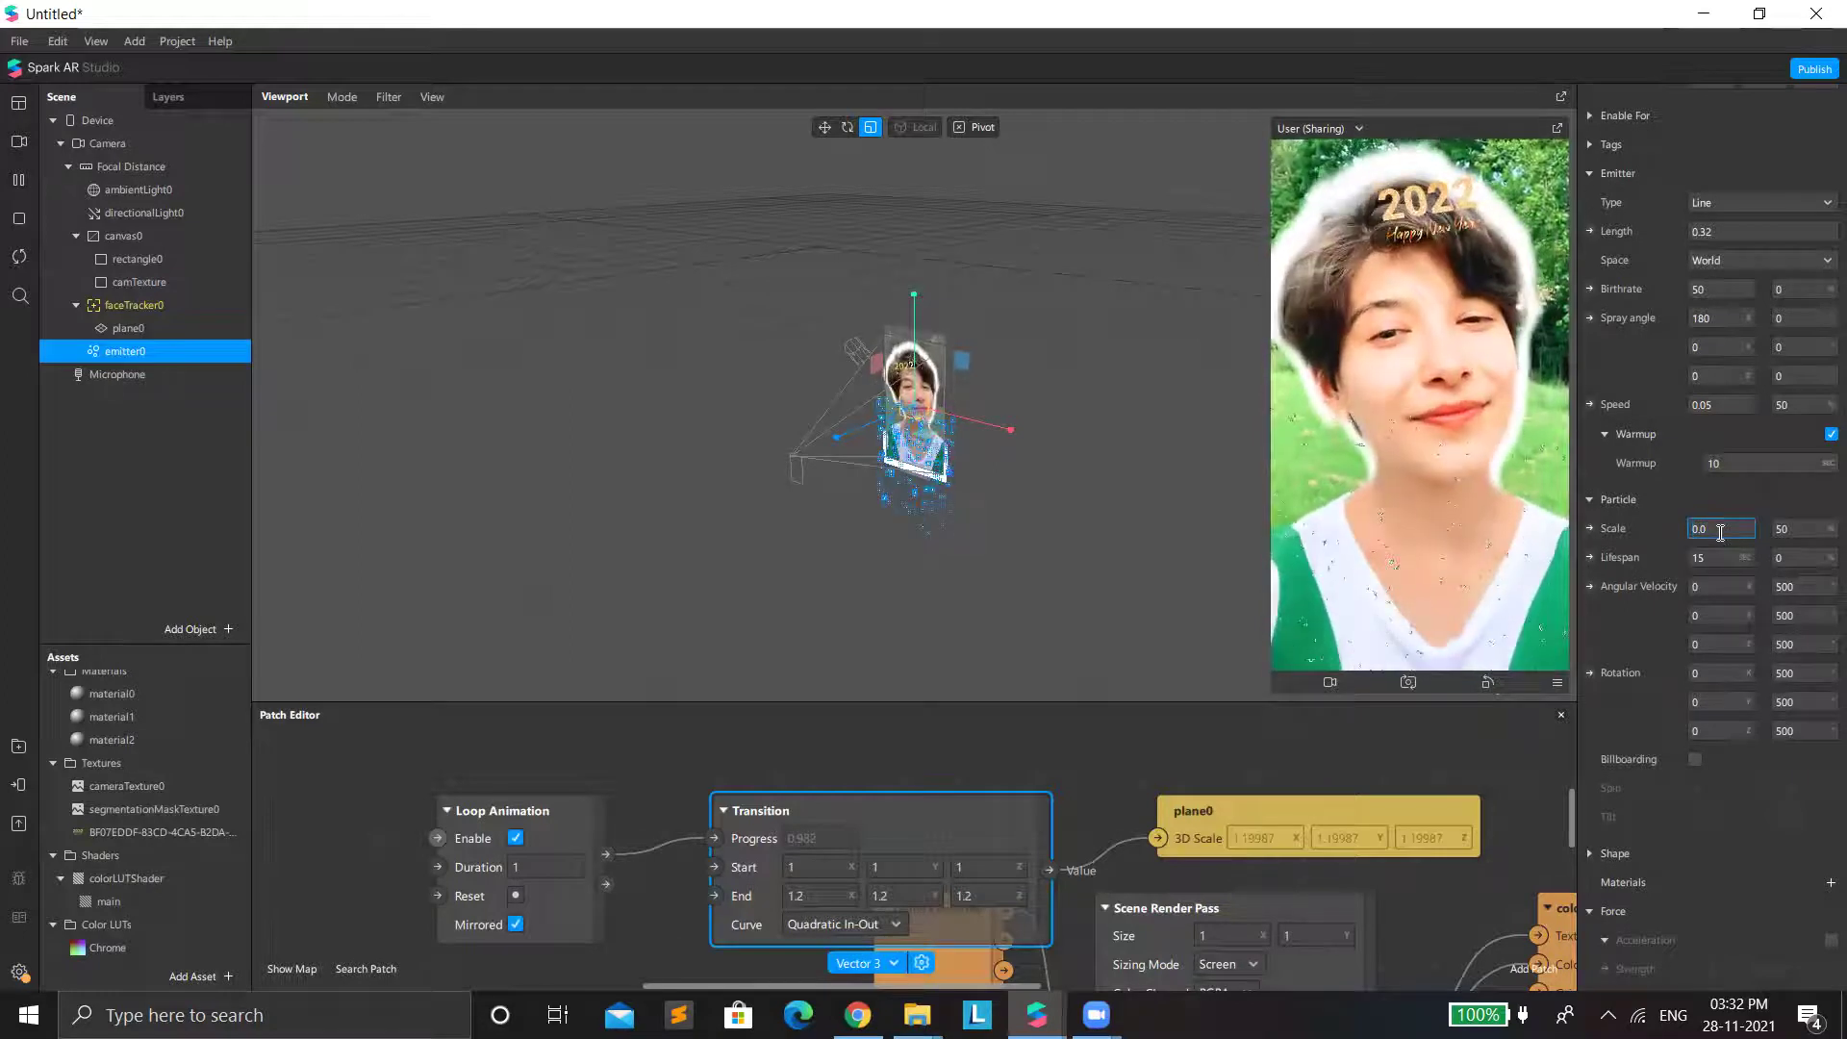
text(05)
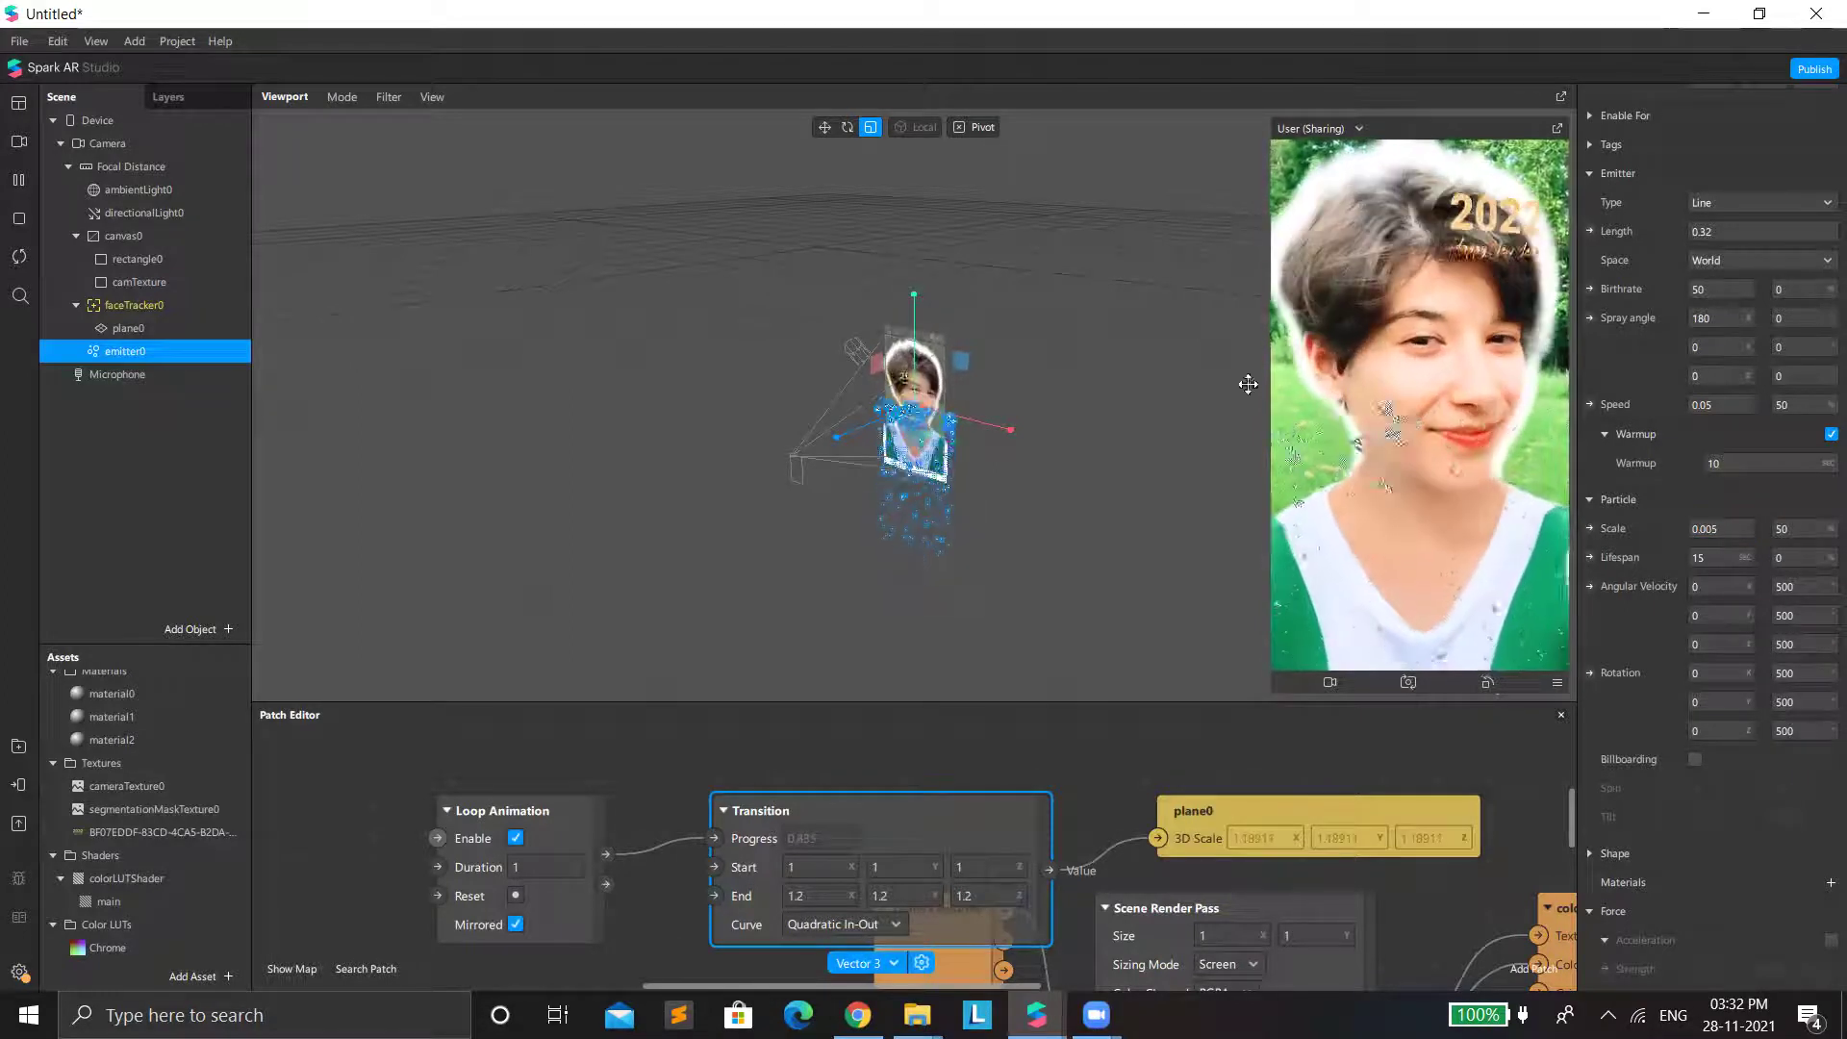
double_click(1712, 527)
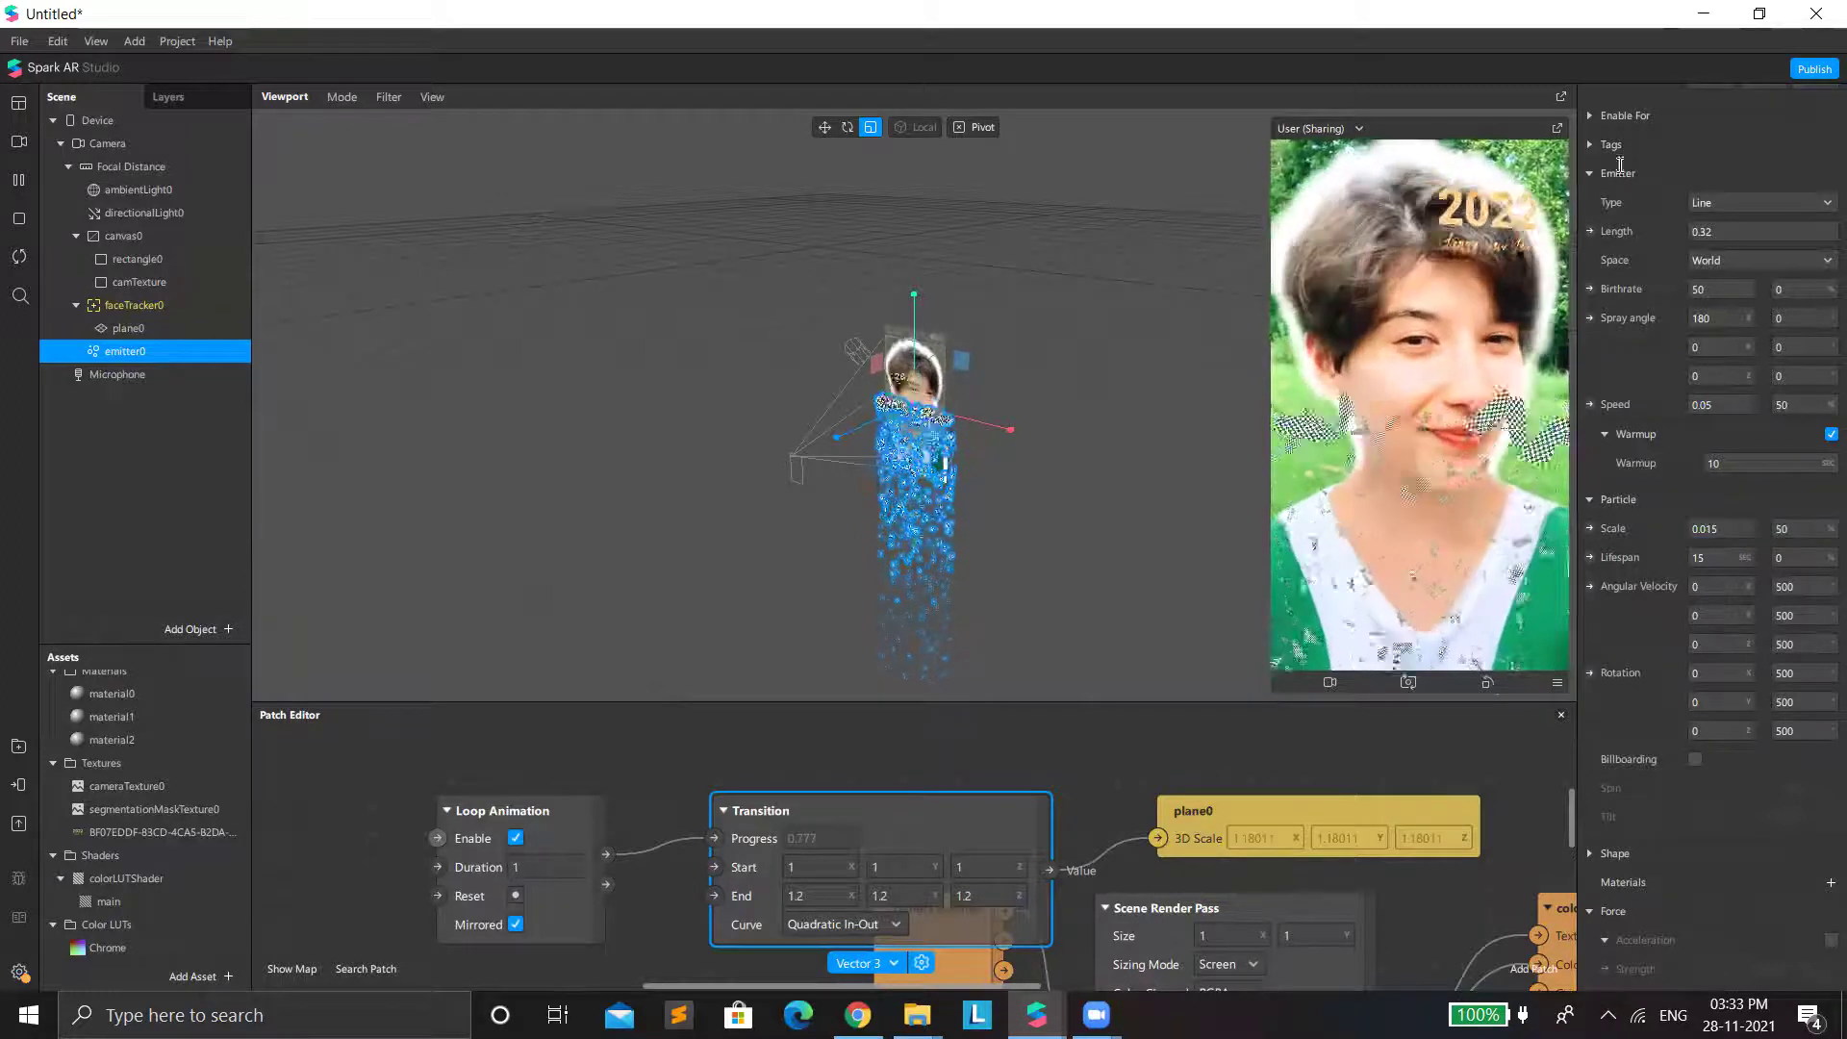
double_click(1742, 528)
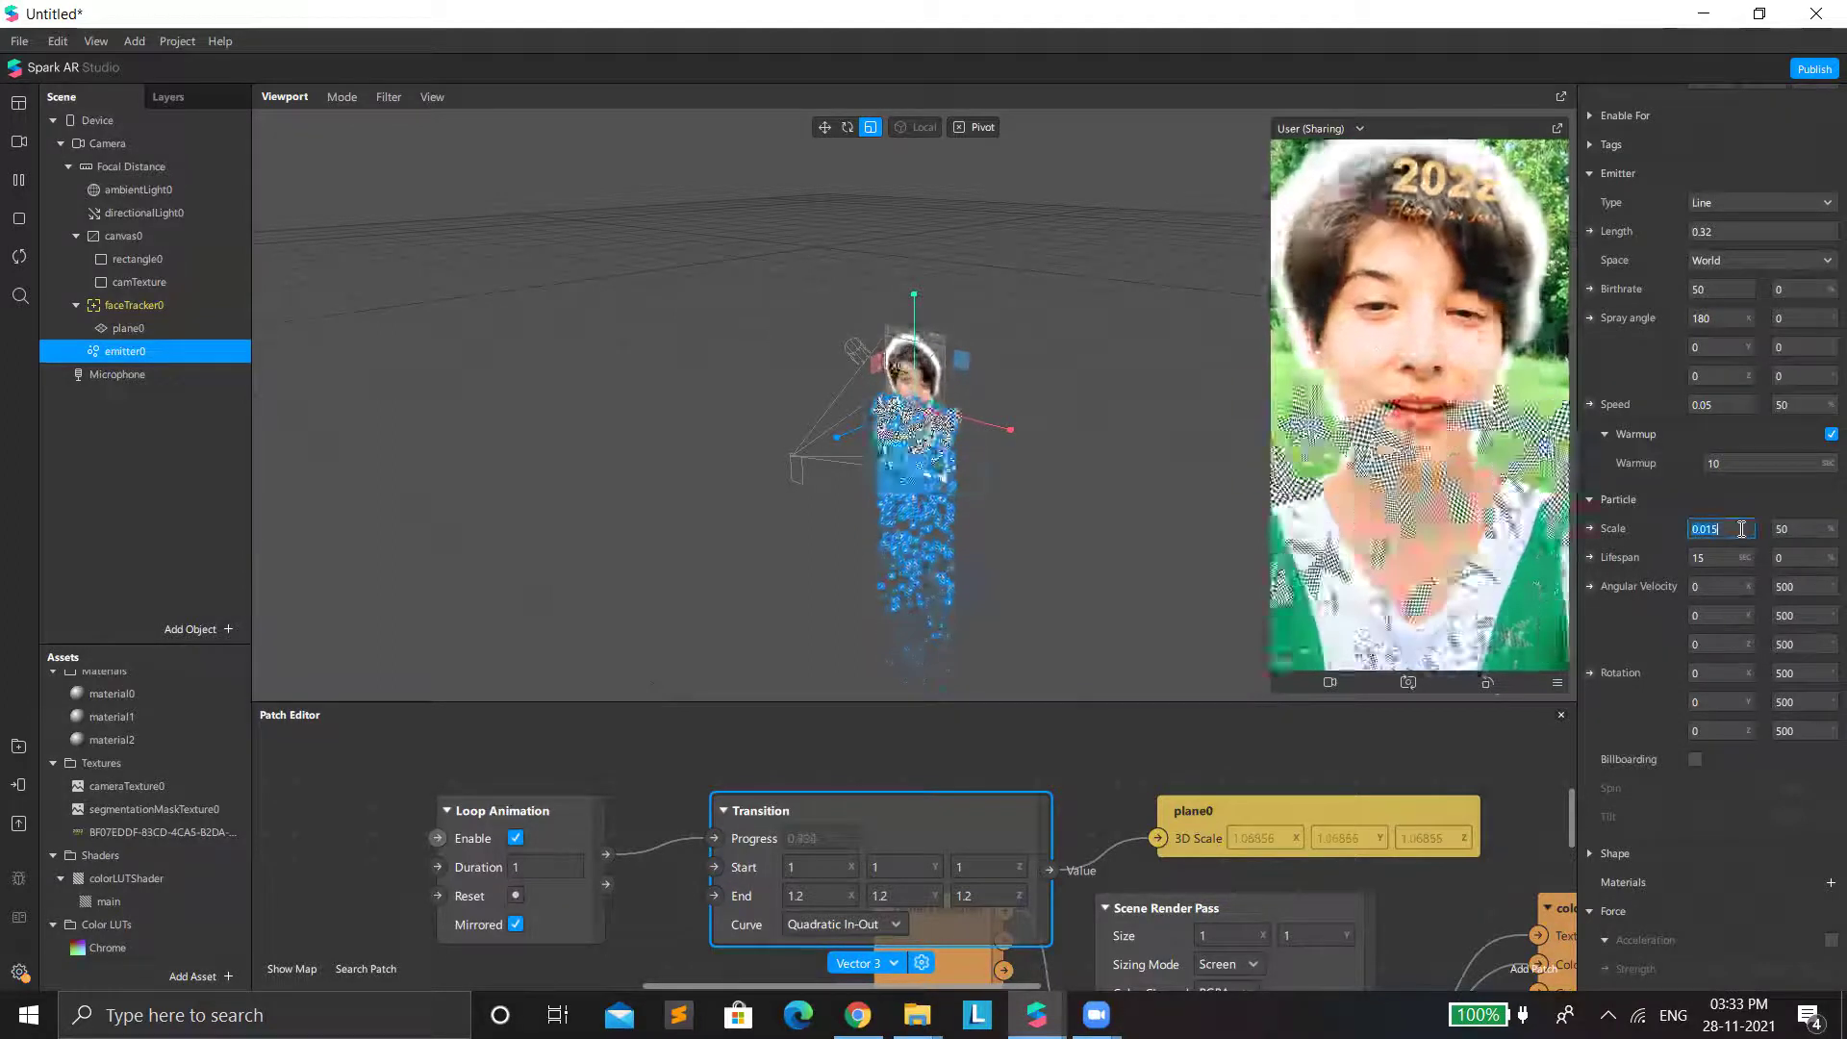
text(02)
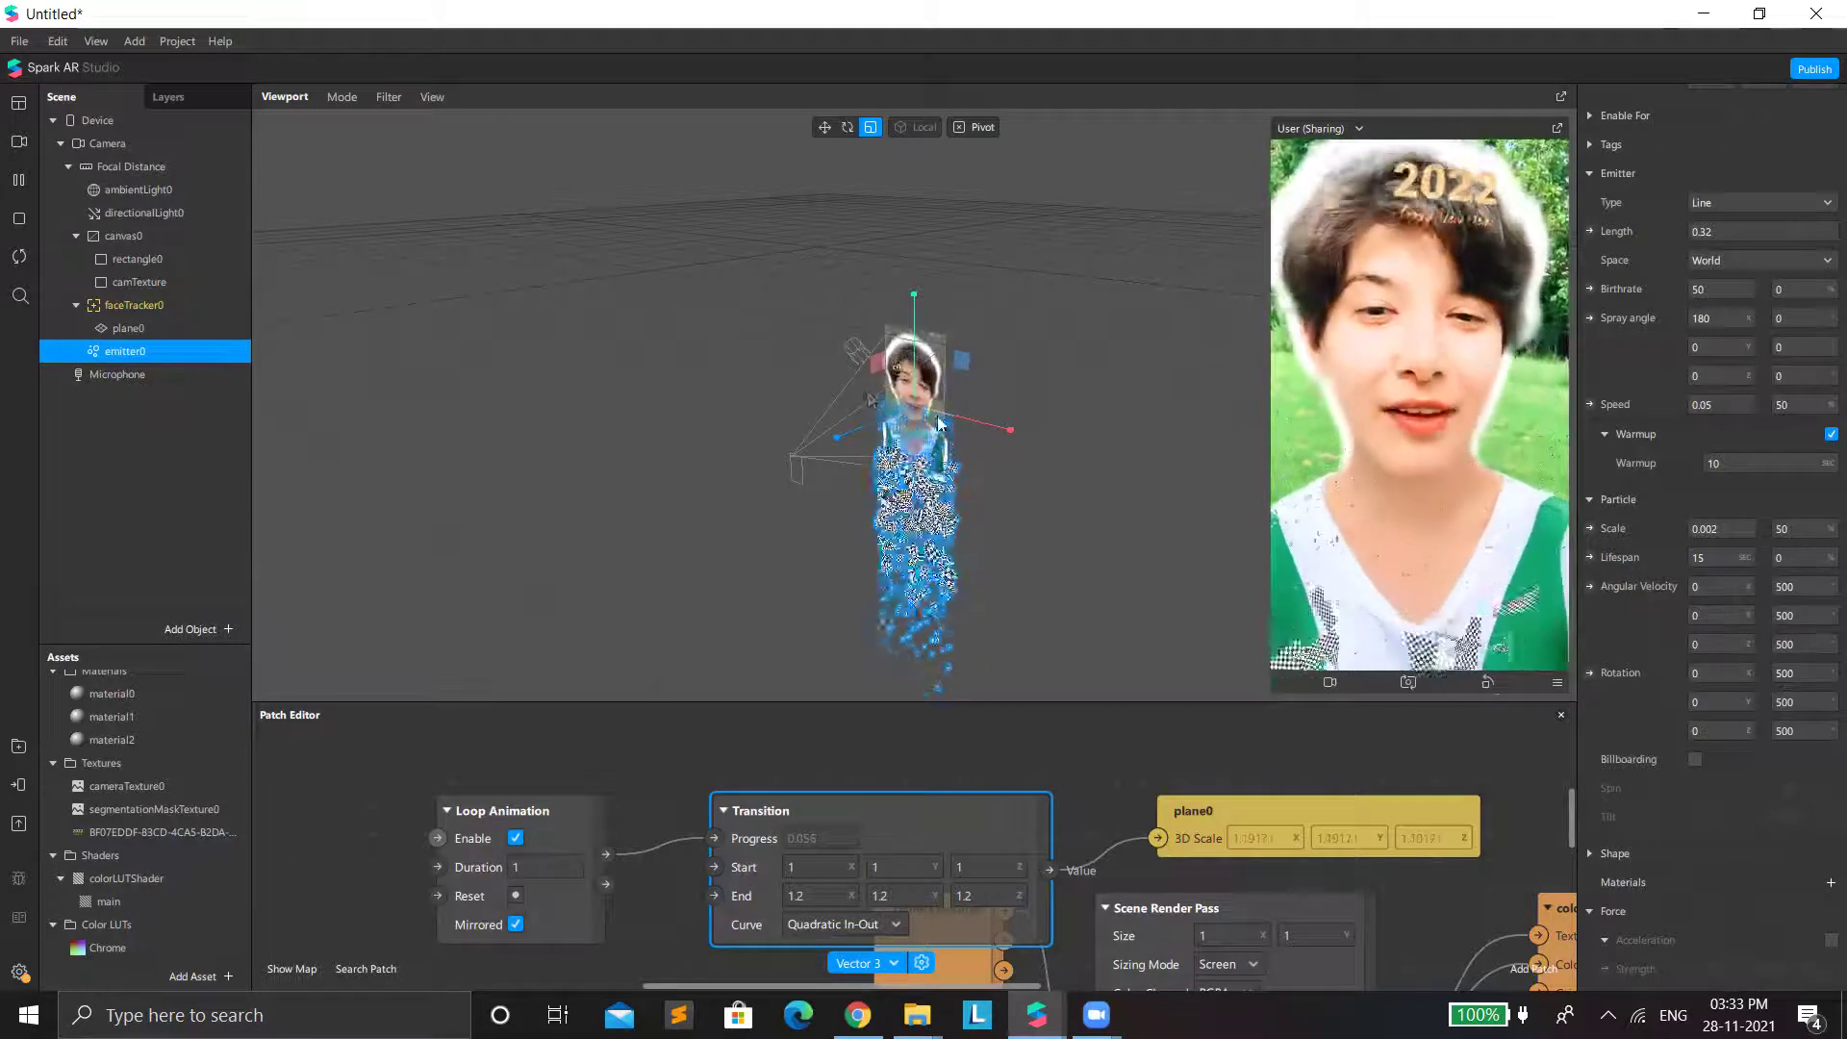
Move emitter0 up along the Y axis and set its particle scale to 0.003.
click(825, 127)
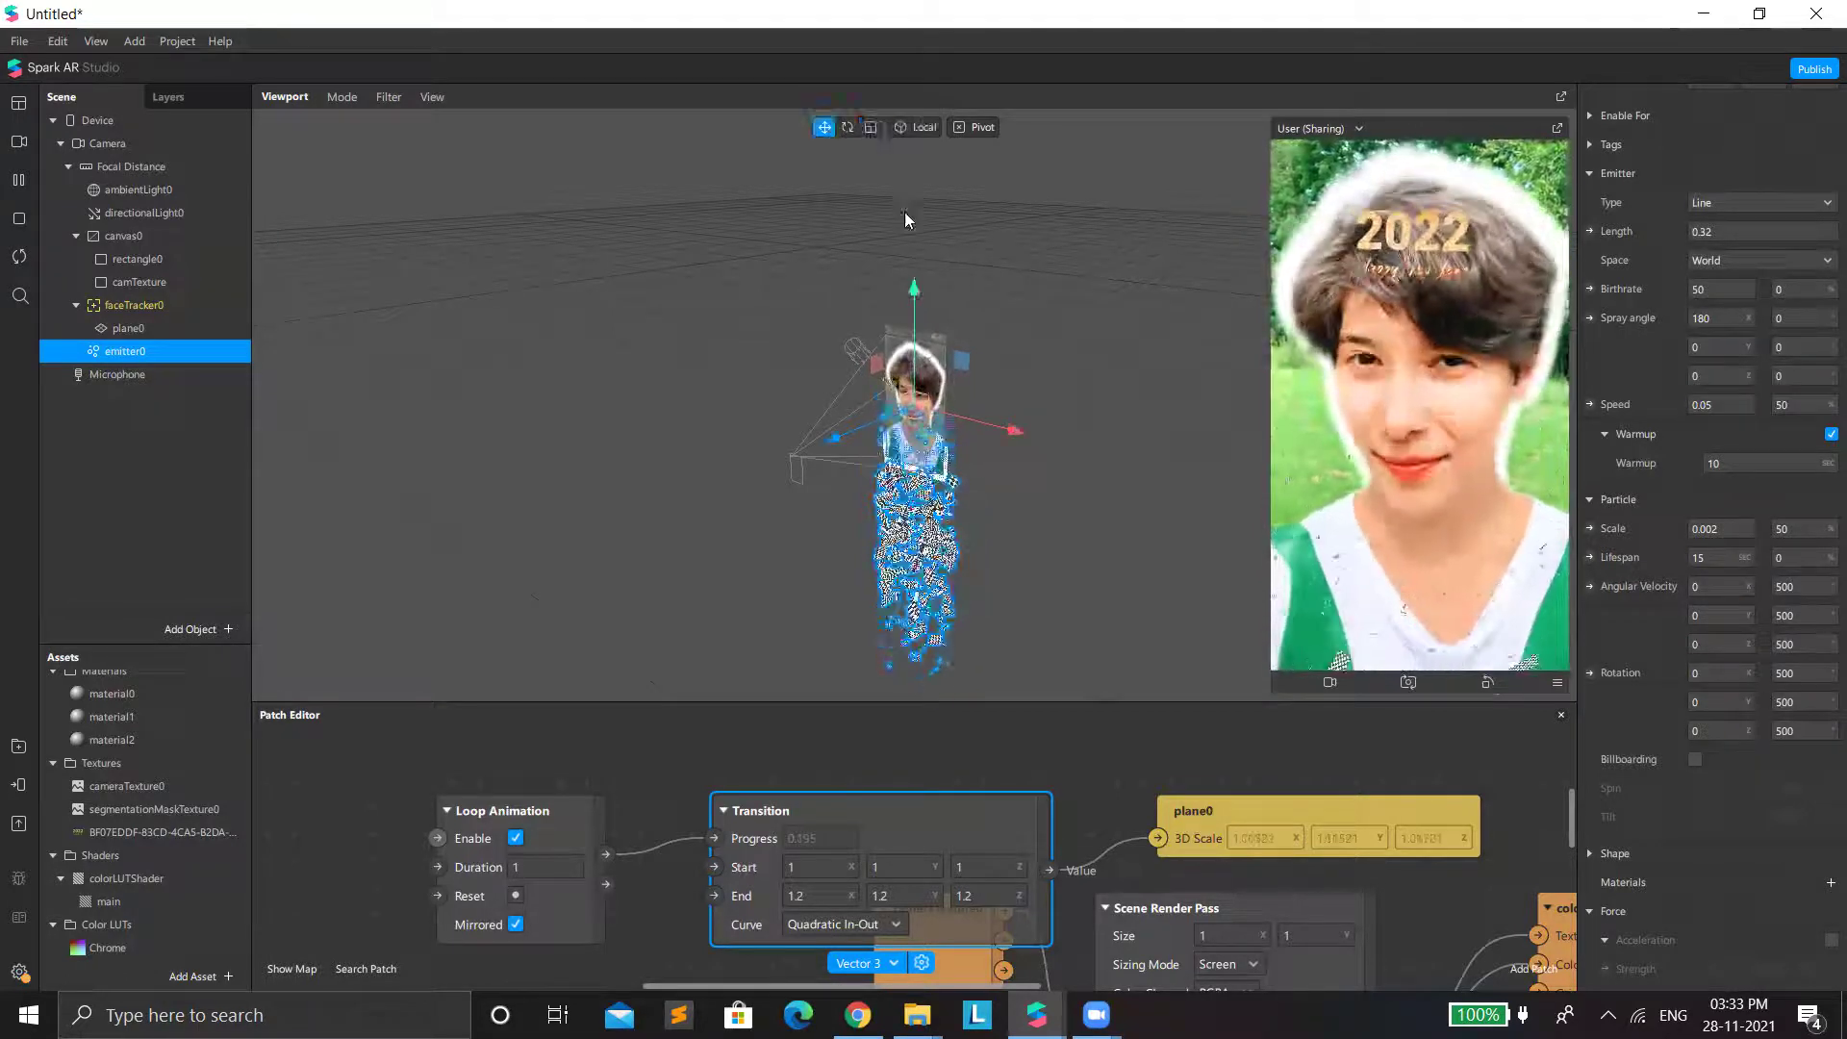
drag(914, 251, 910, 155)
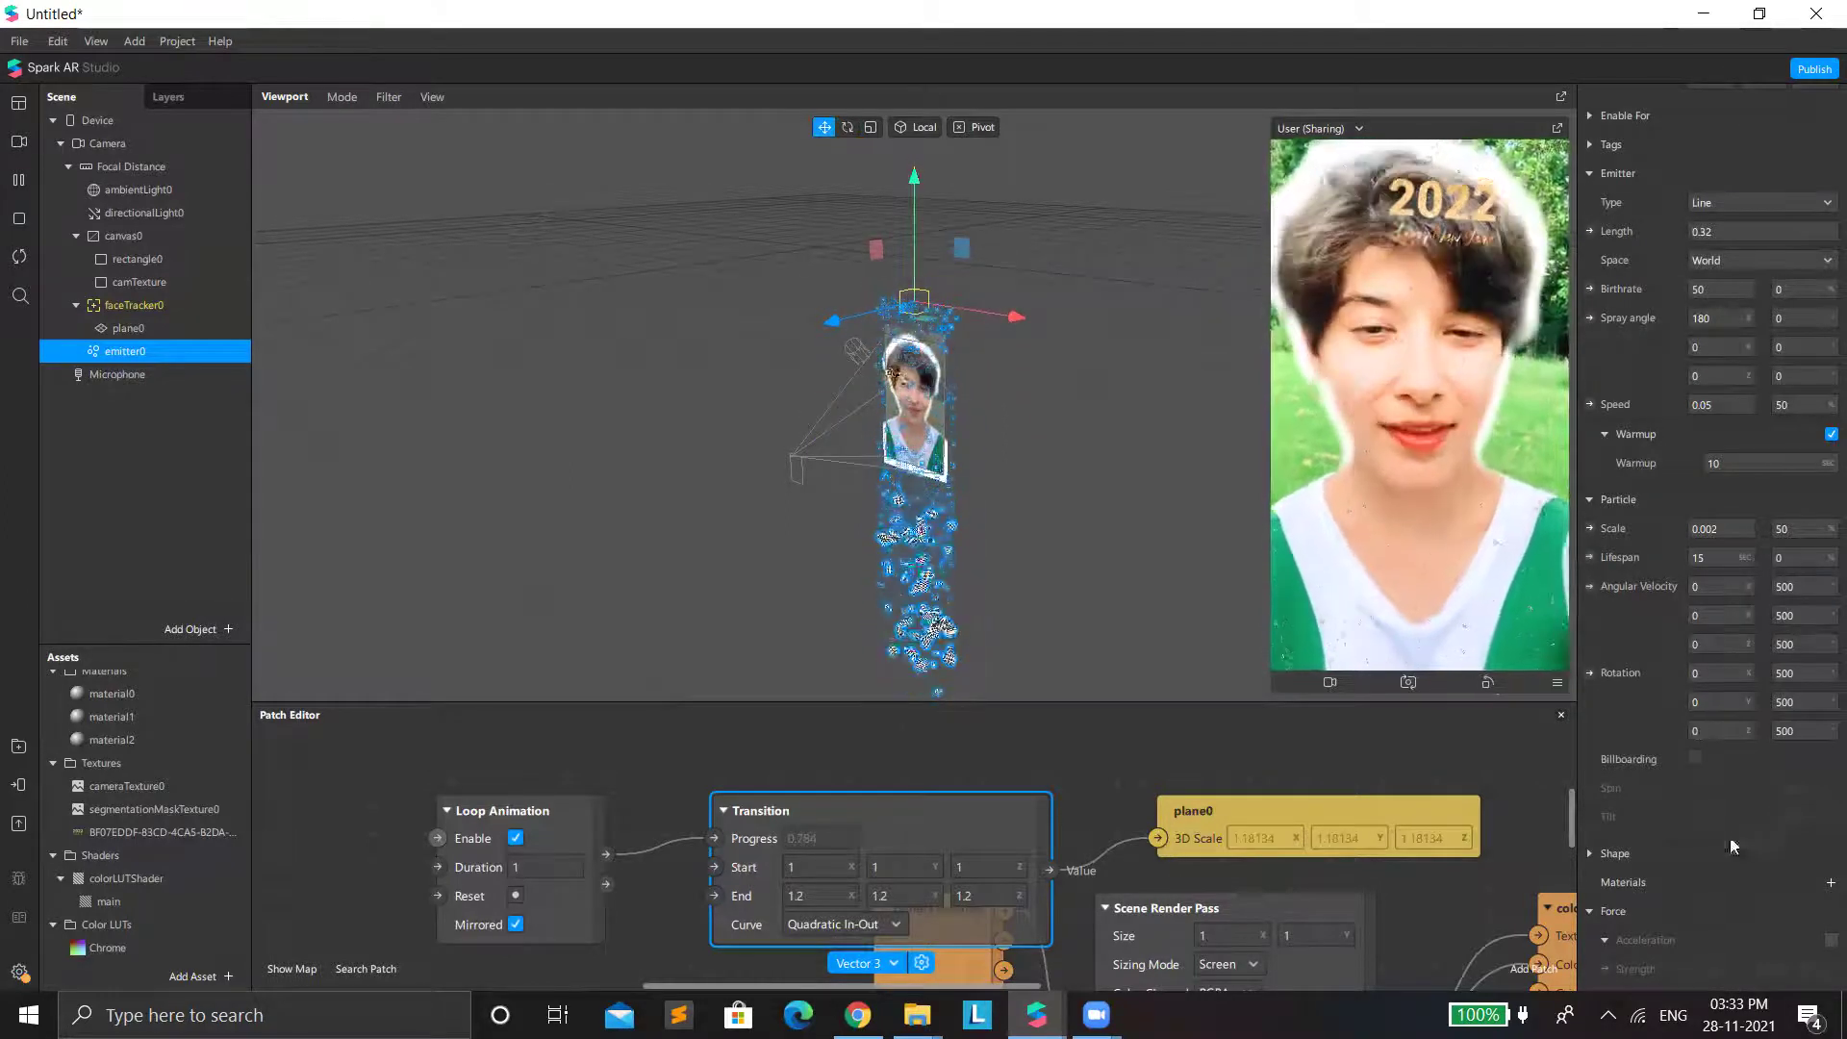
scroll(1671, 551, down, 3)
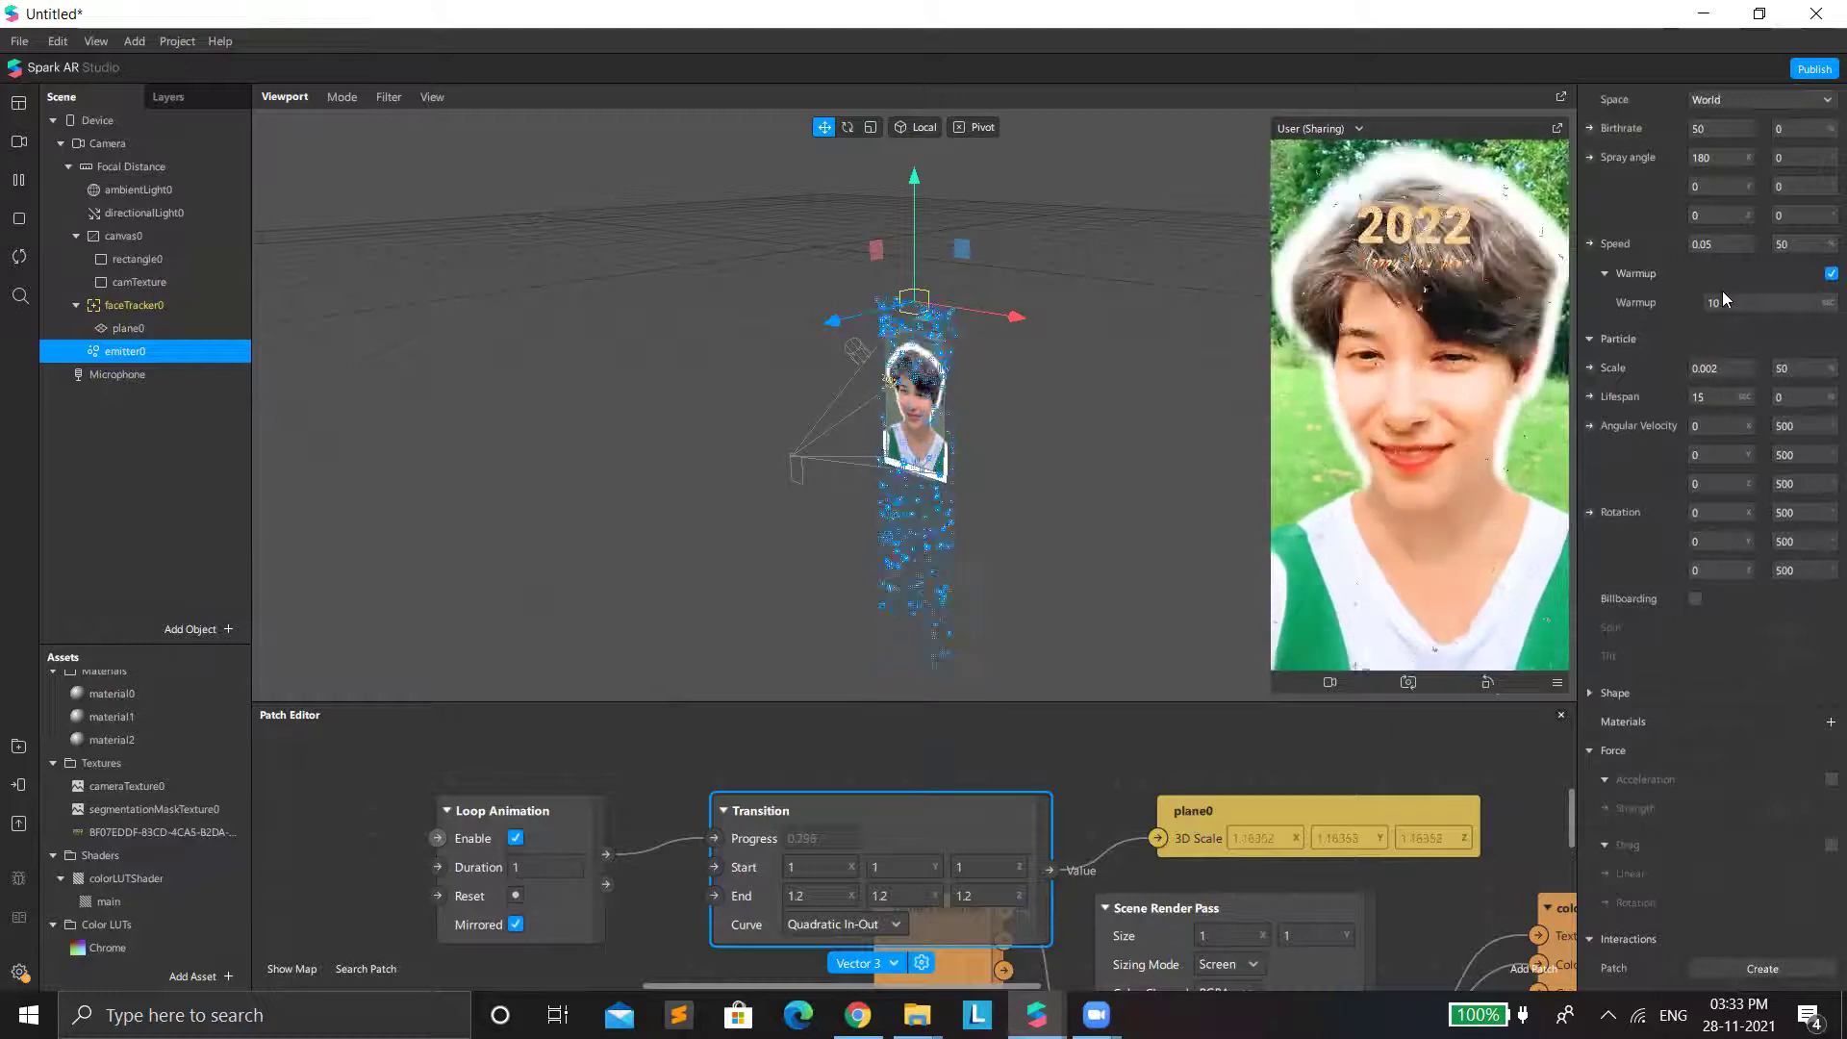
scroll(1749, 298, up, 3)
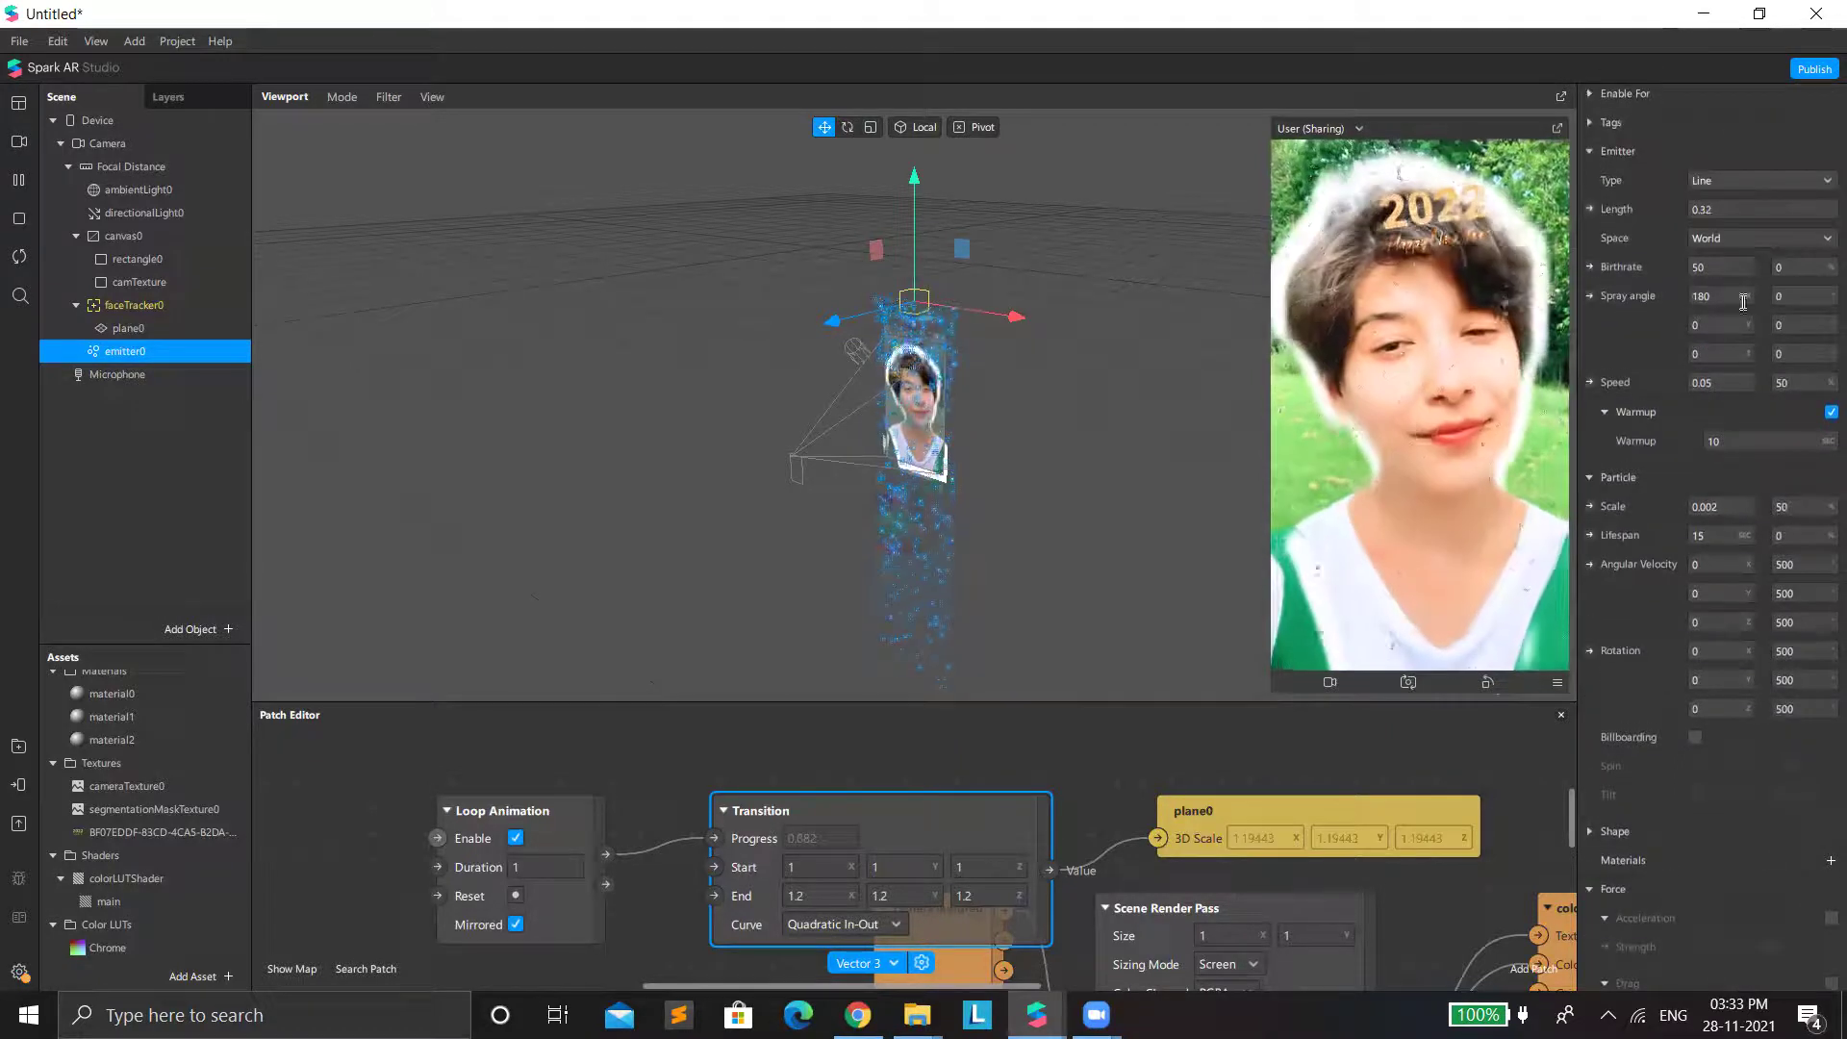
click(1715, 507)
text(0.00)
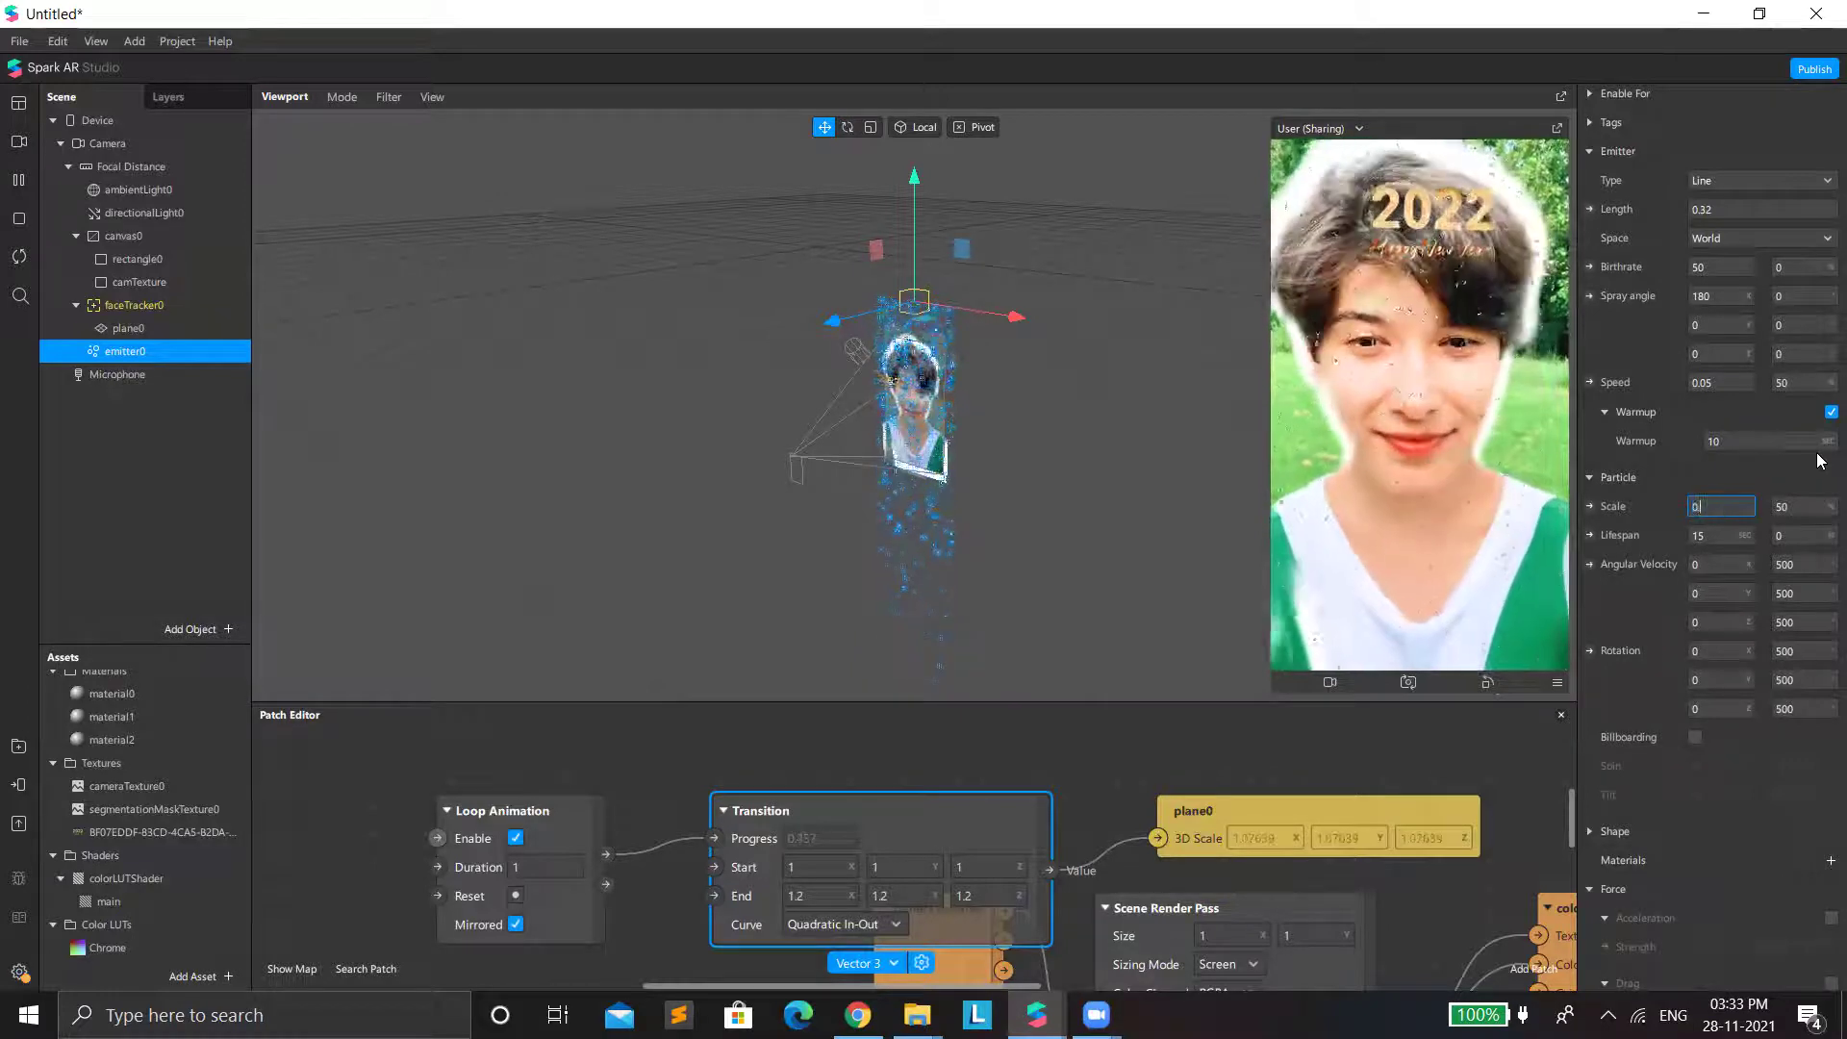
text(3)
key(Return)
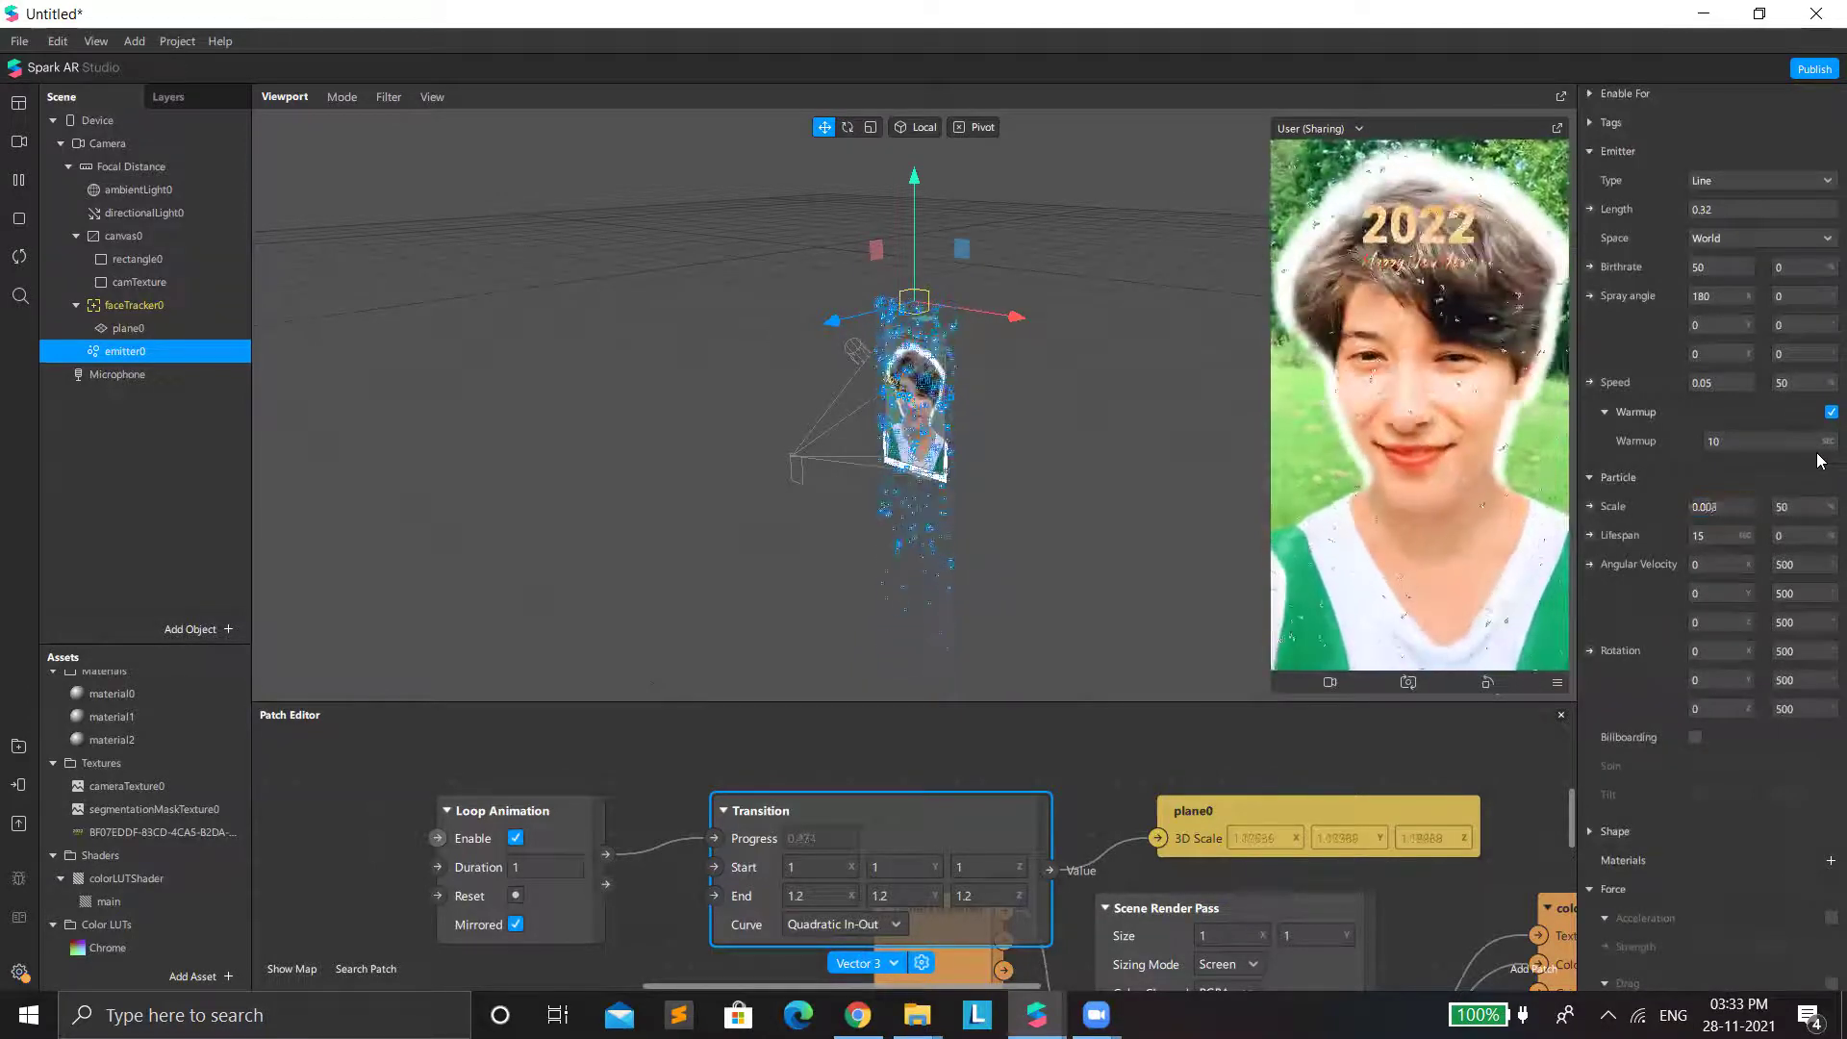
Give the particles a new material3 with the Physically-Based shader.
click(1831, 860)
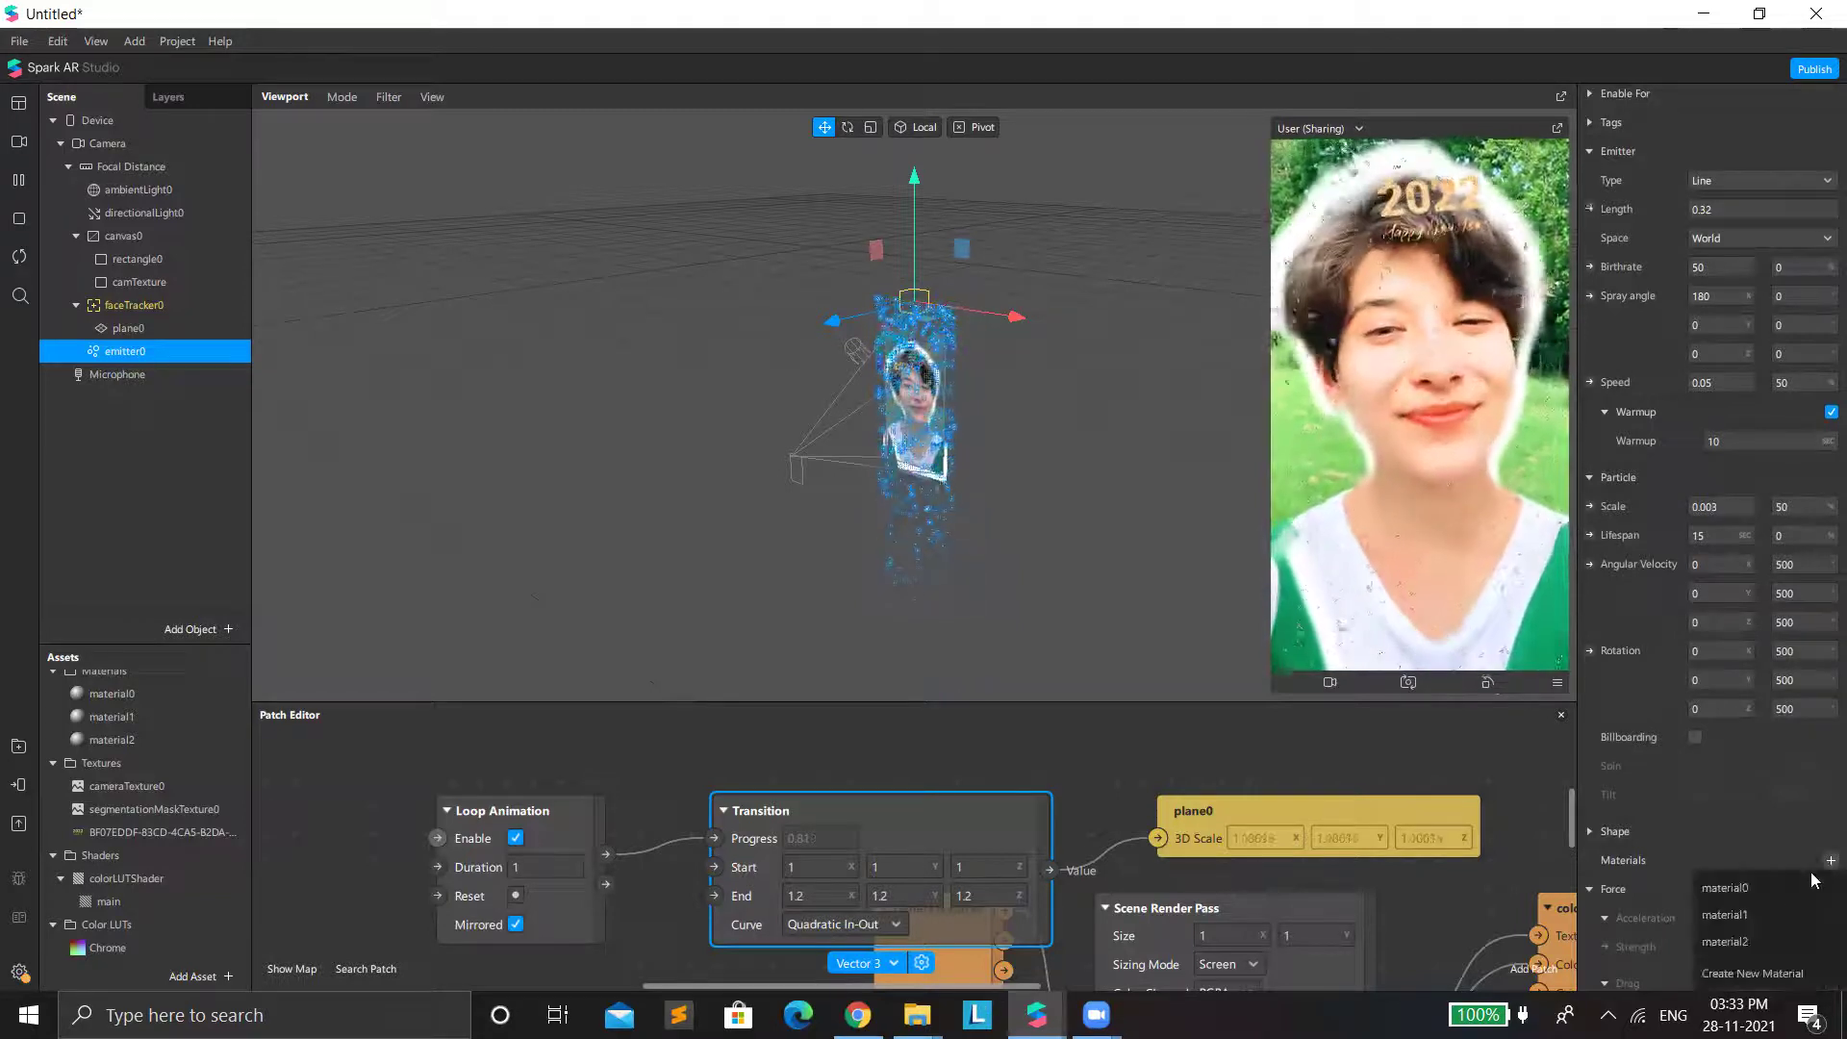
click(1751, 970)
click(1711, 887)
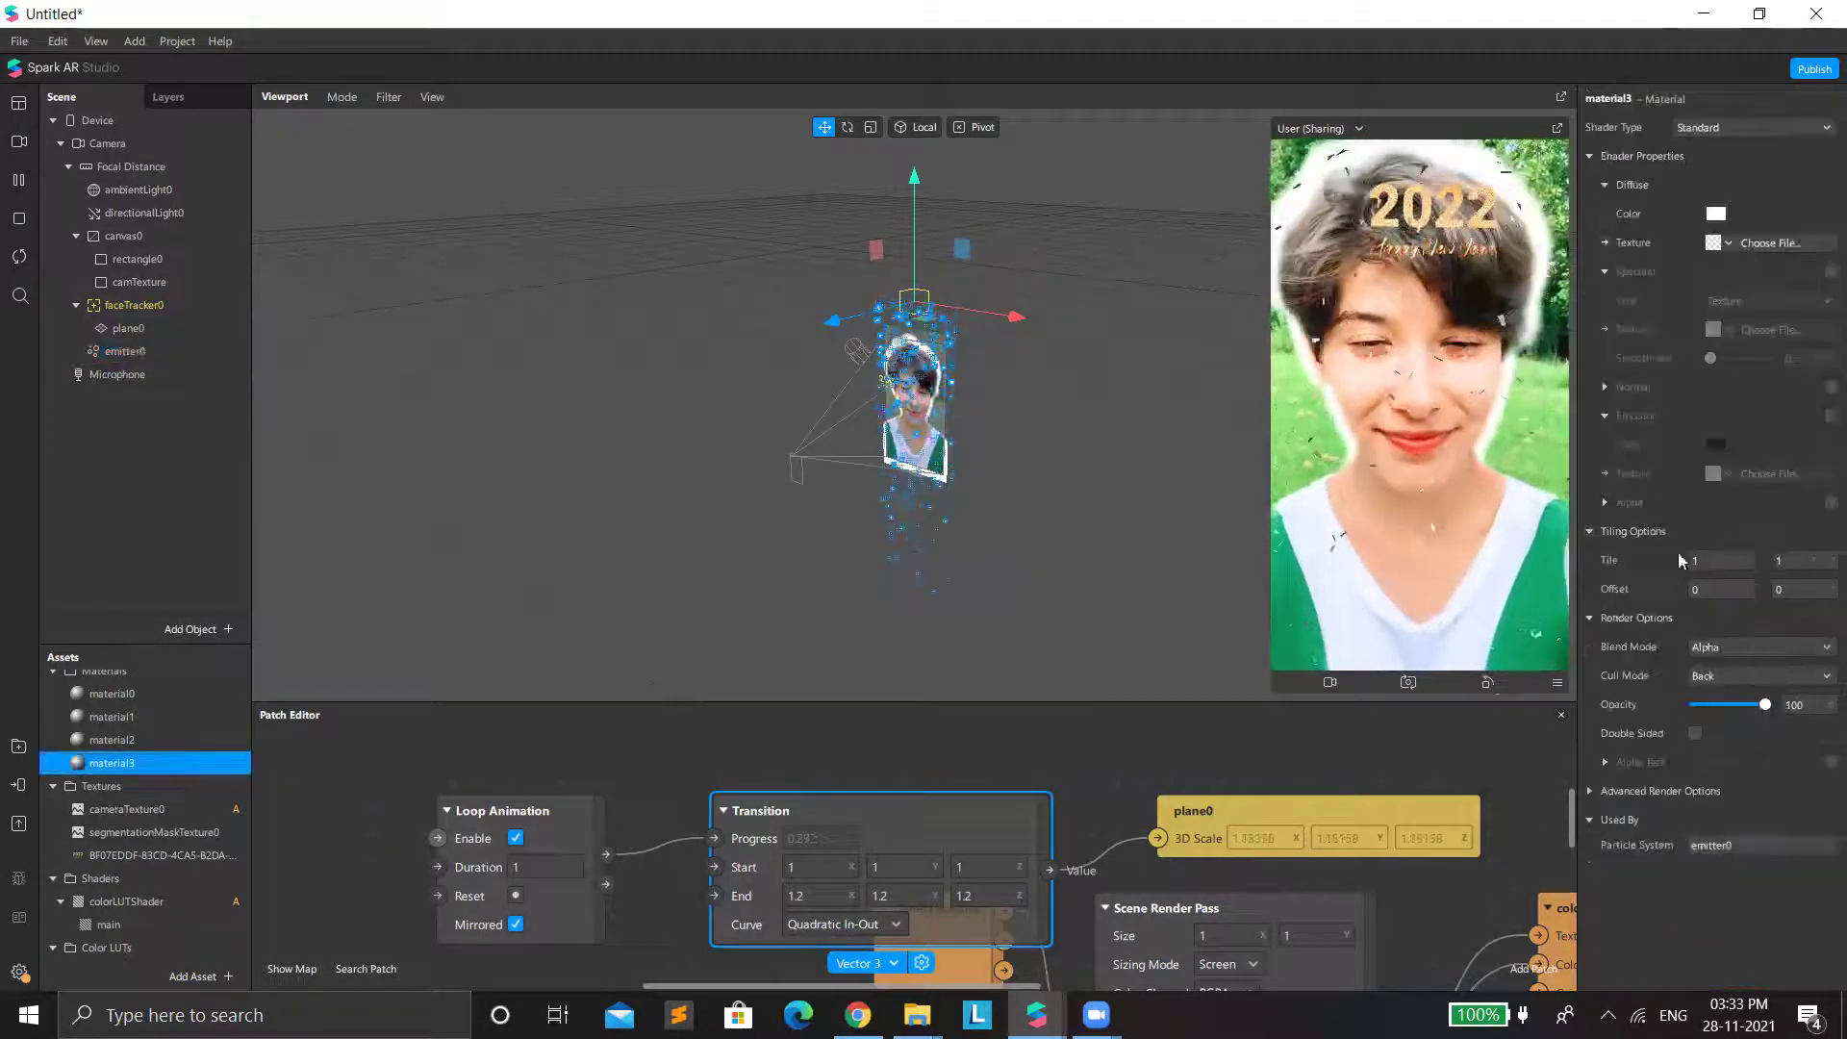
click(1761, 128)
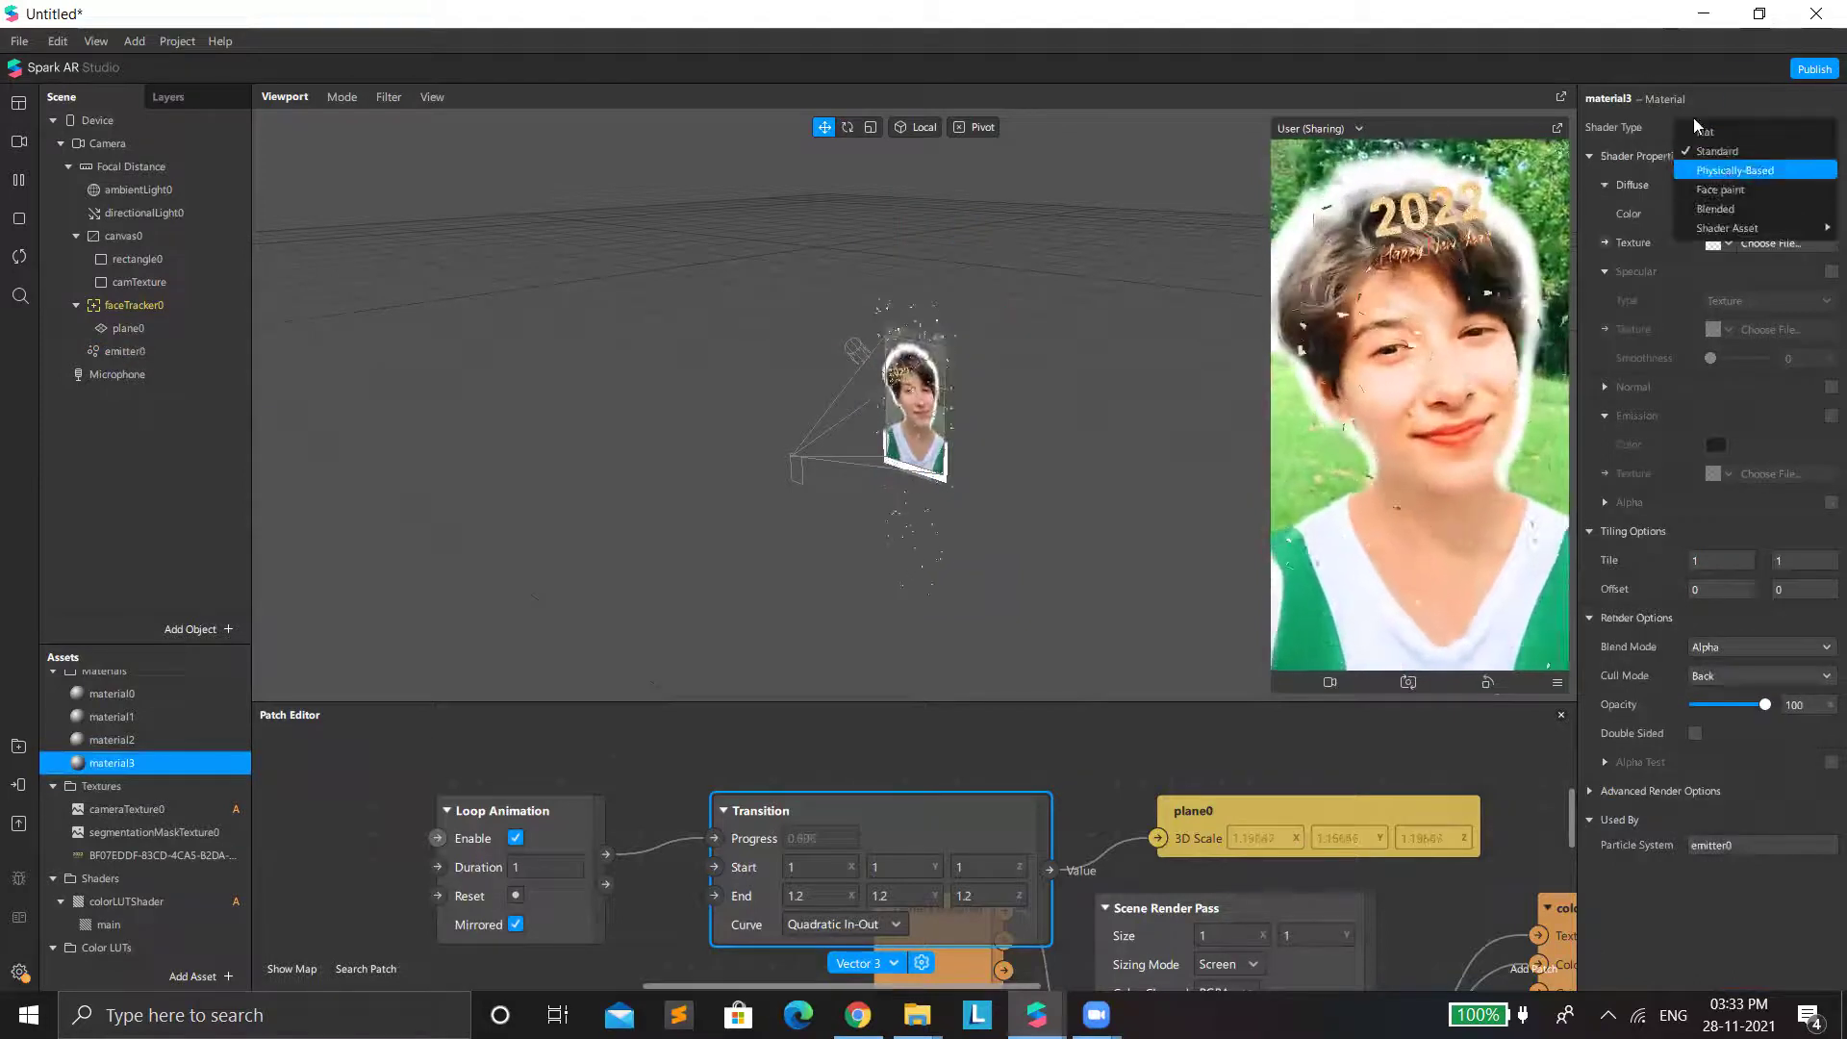
click(1736, 171)
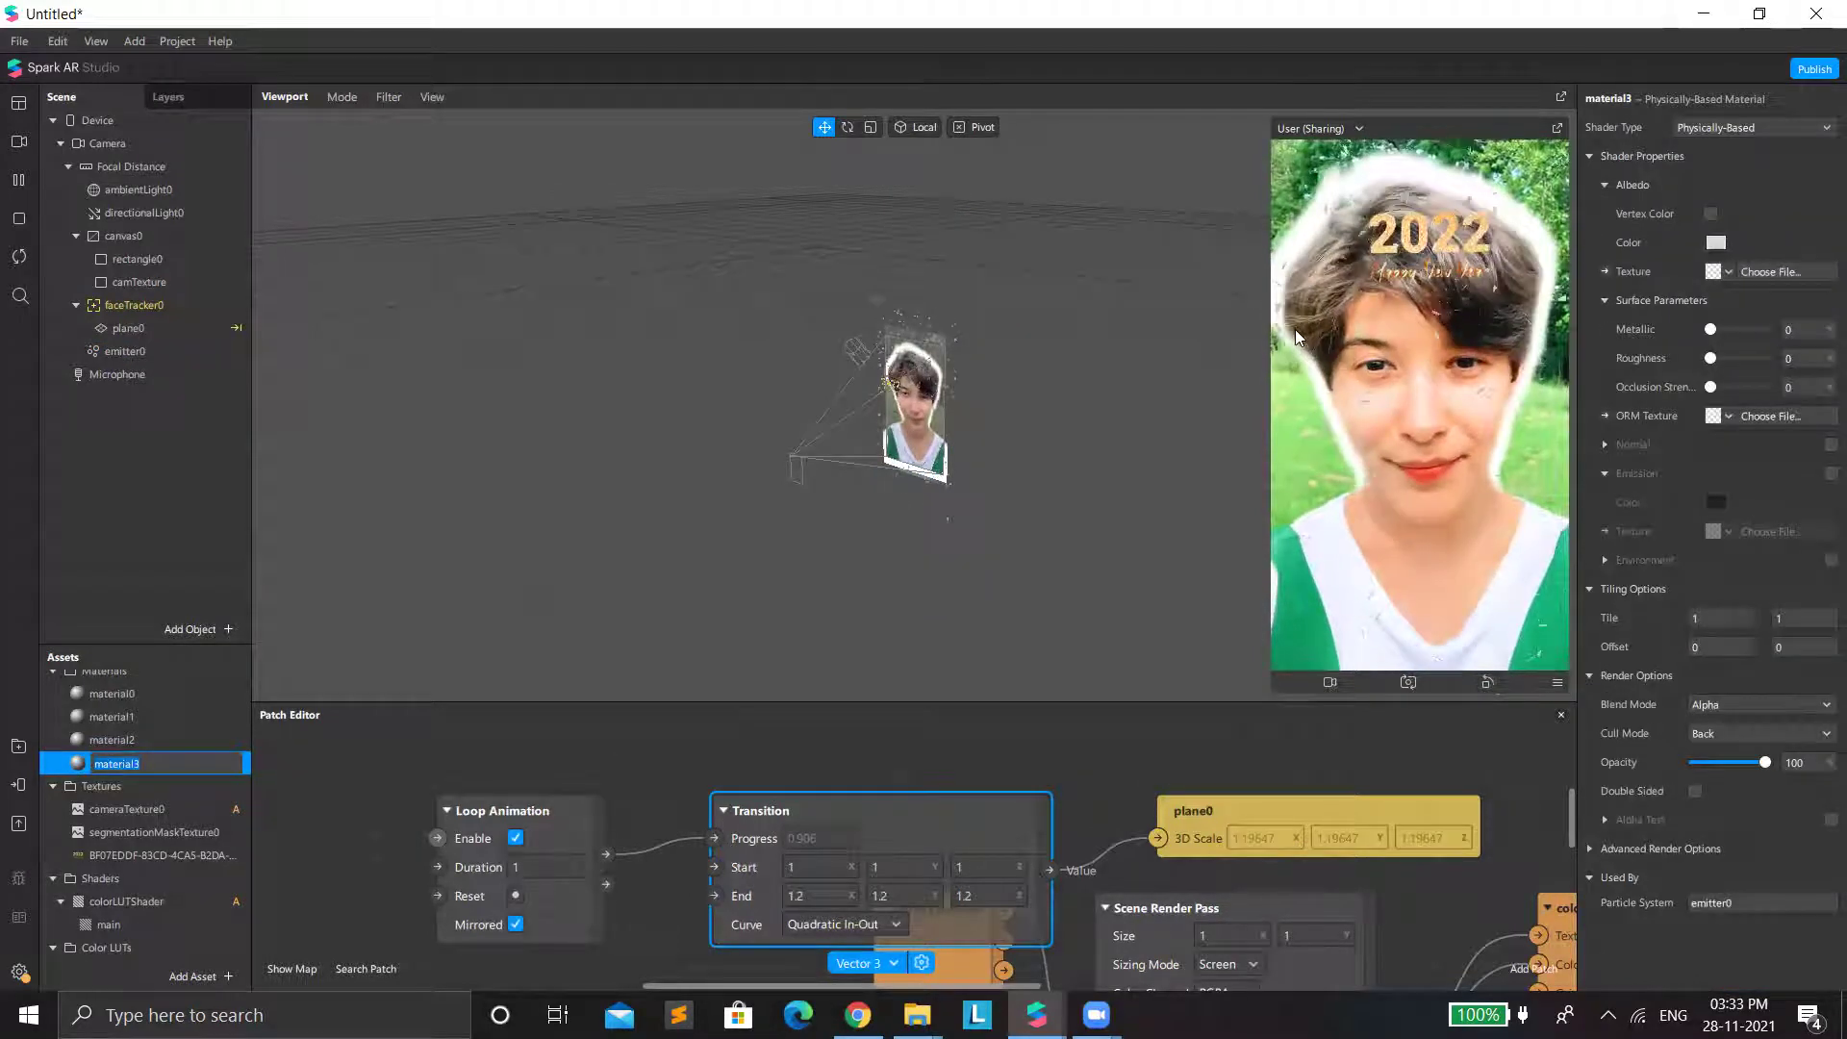
Make material3 yellow with a metallic value of 53.
click(1715, 243)
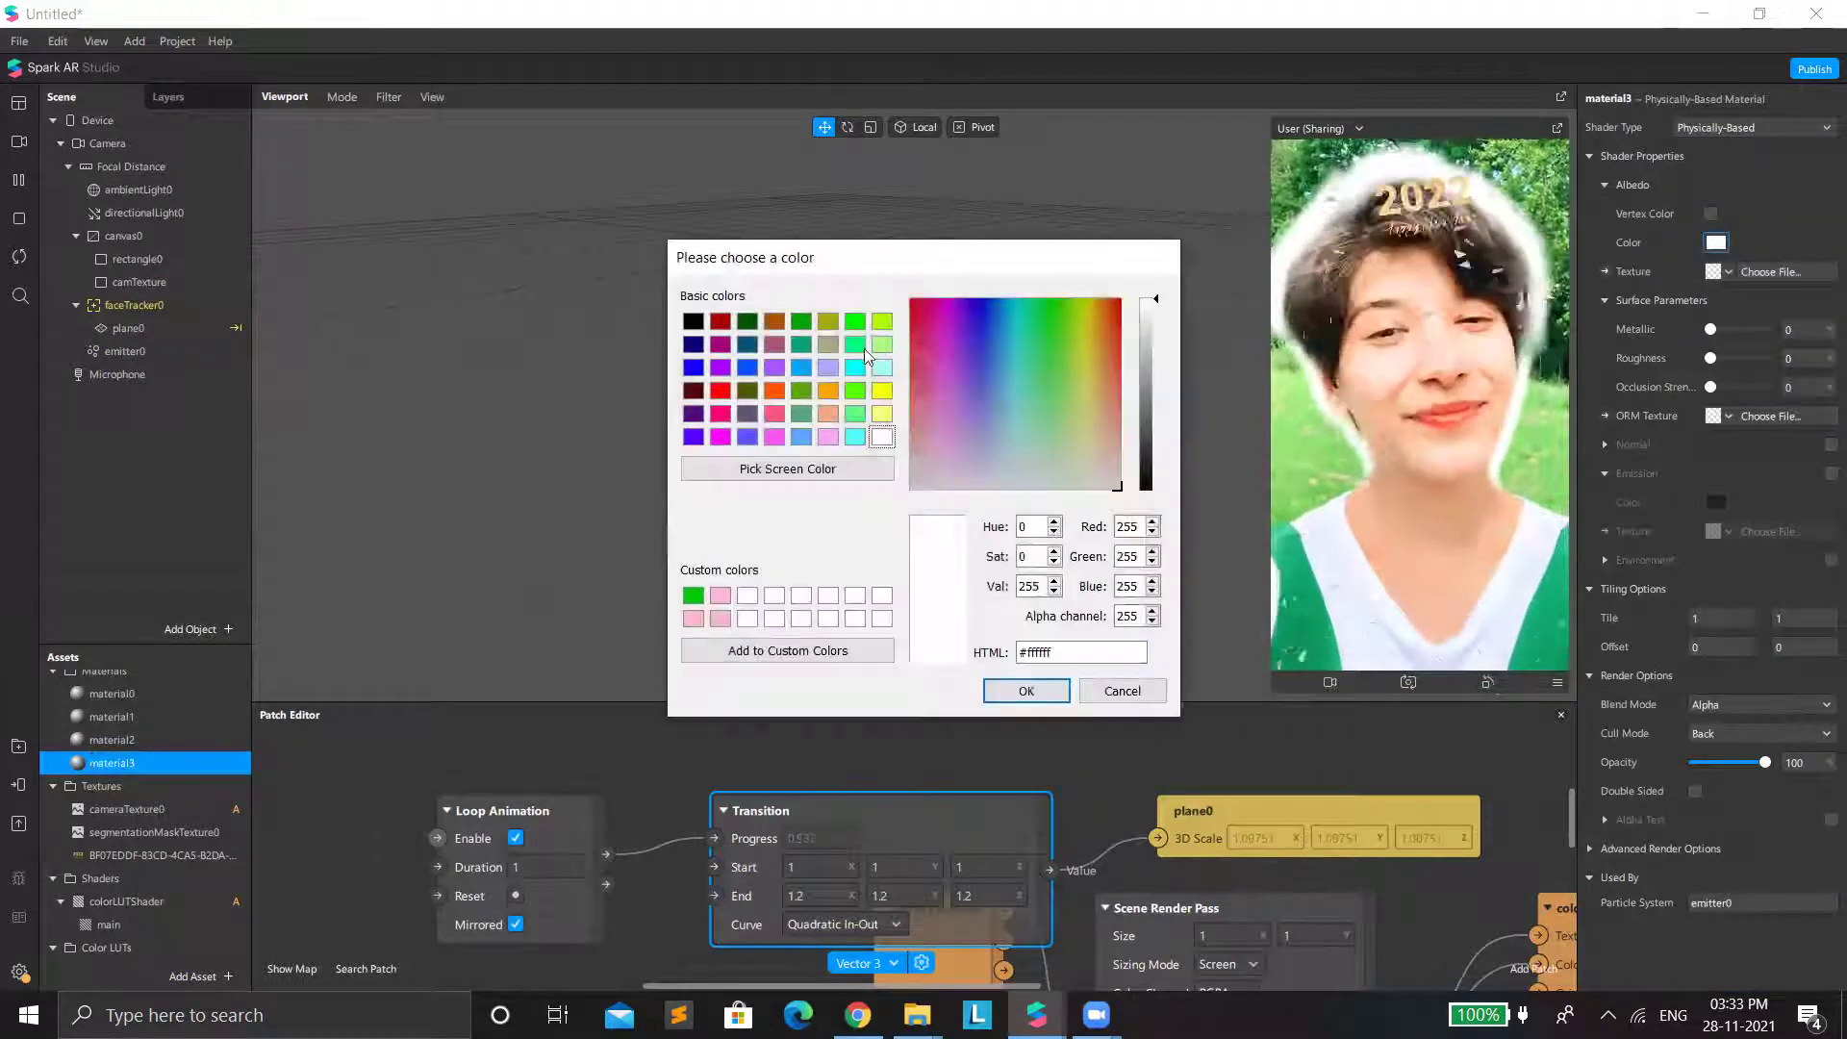
click(828, 390)
drag(1089, 362, 1087, 344)
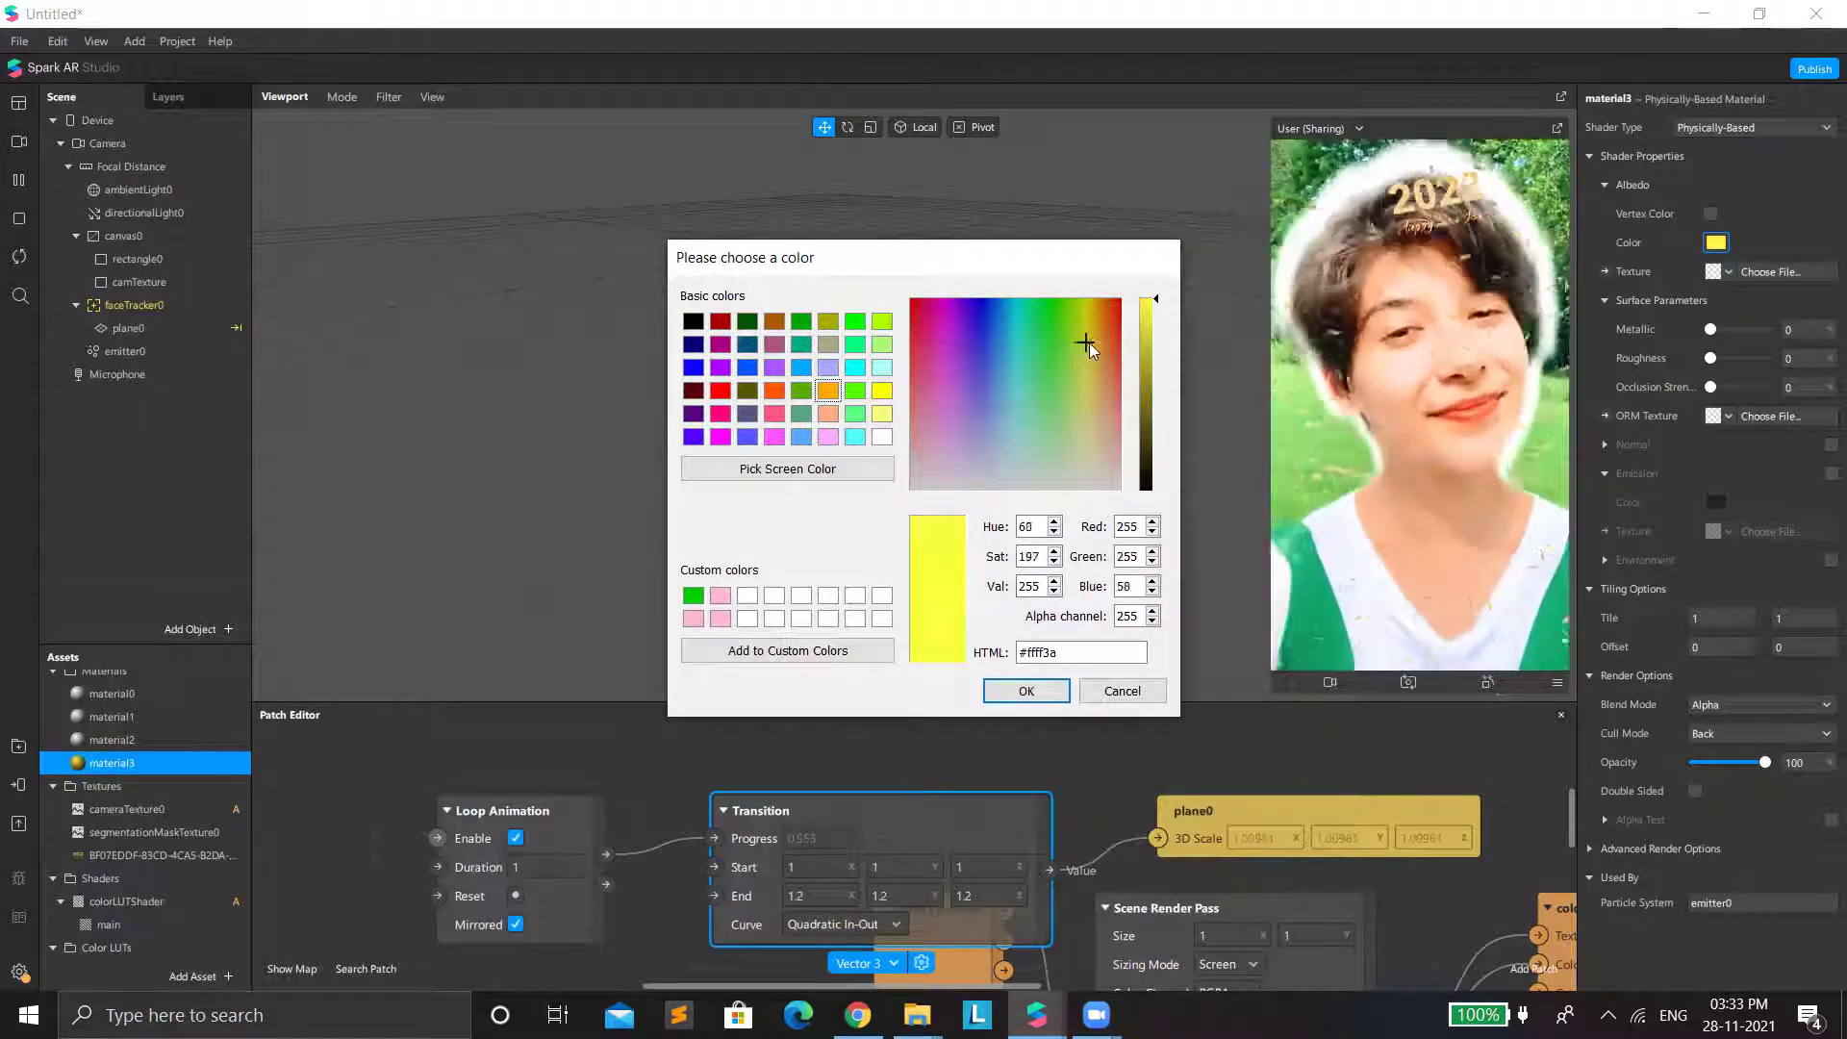
click(1027, 691)
click(1741, 329)
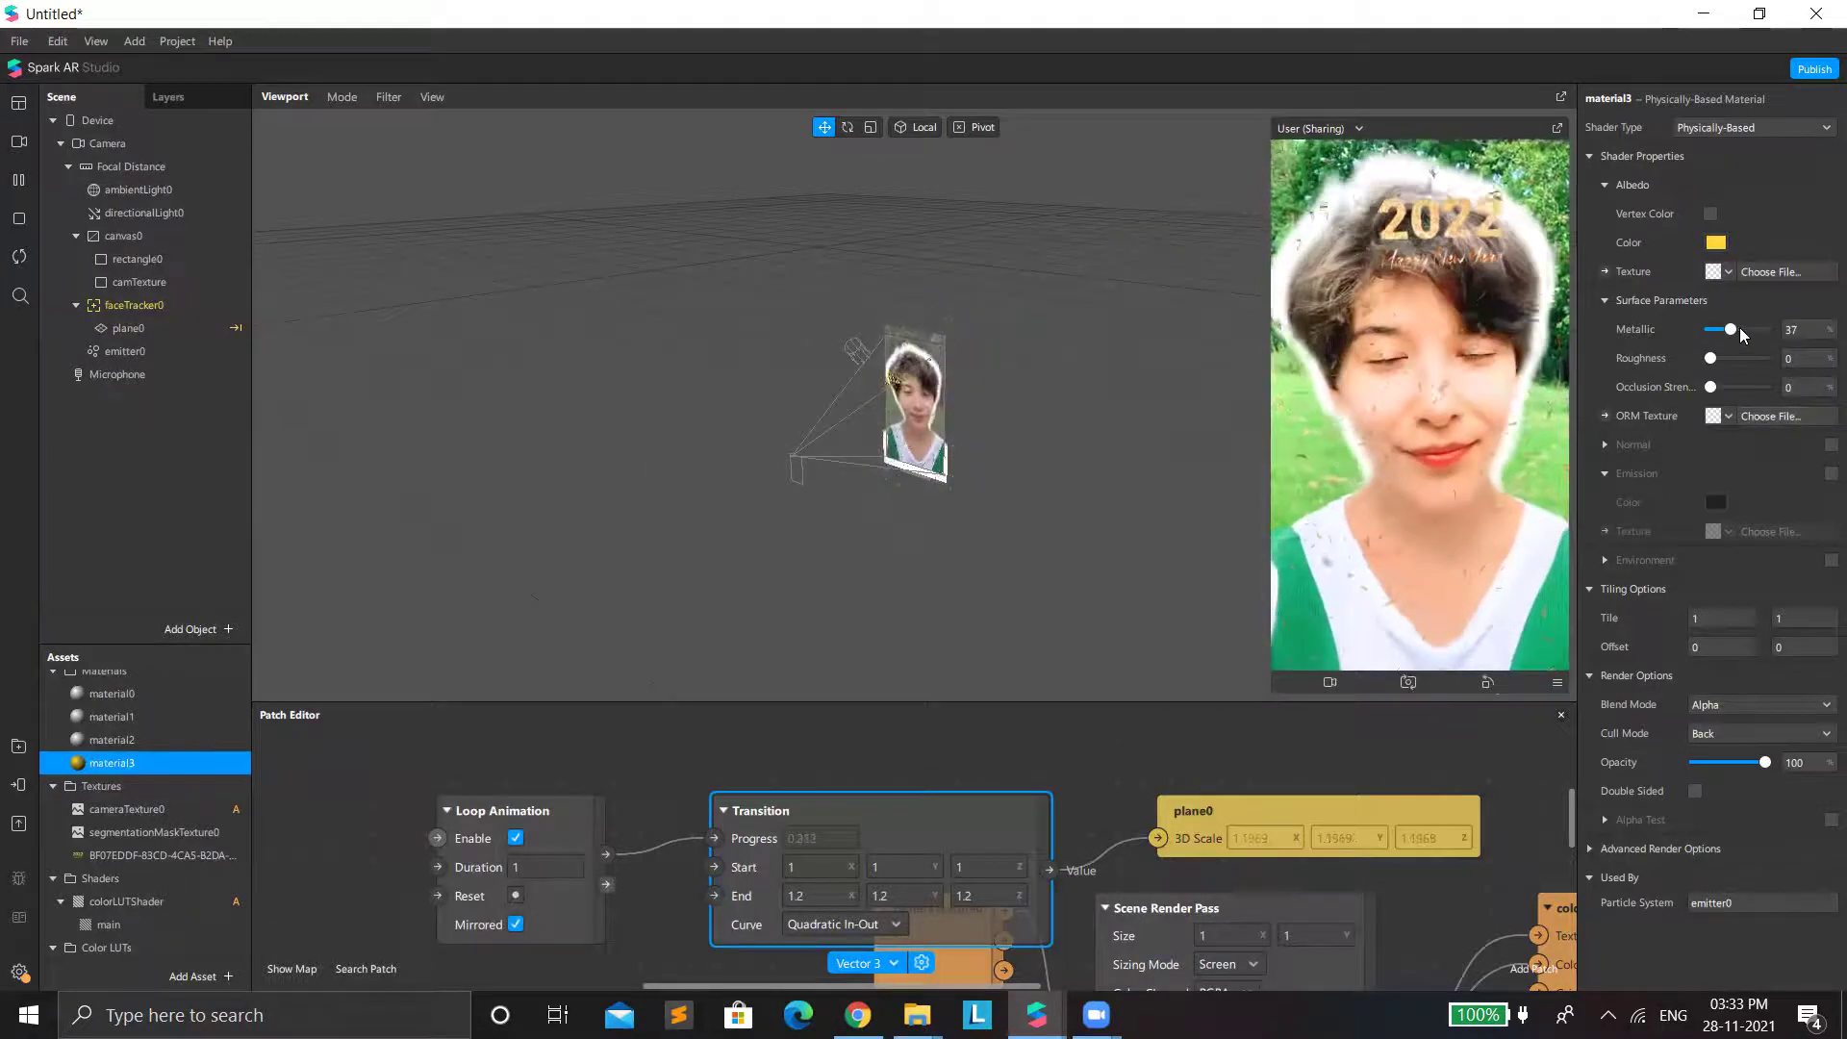
drag(1741, 329, 1737, 329)
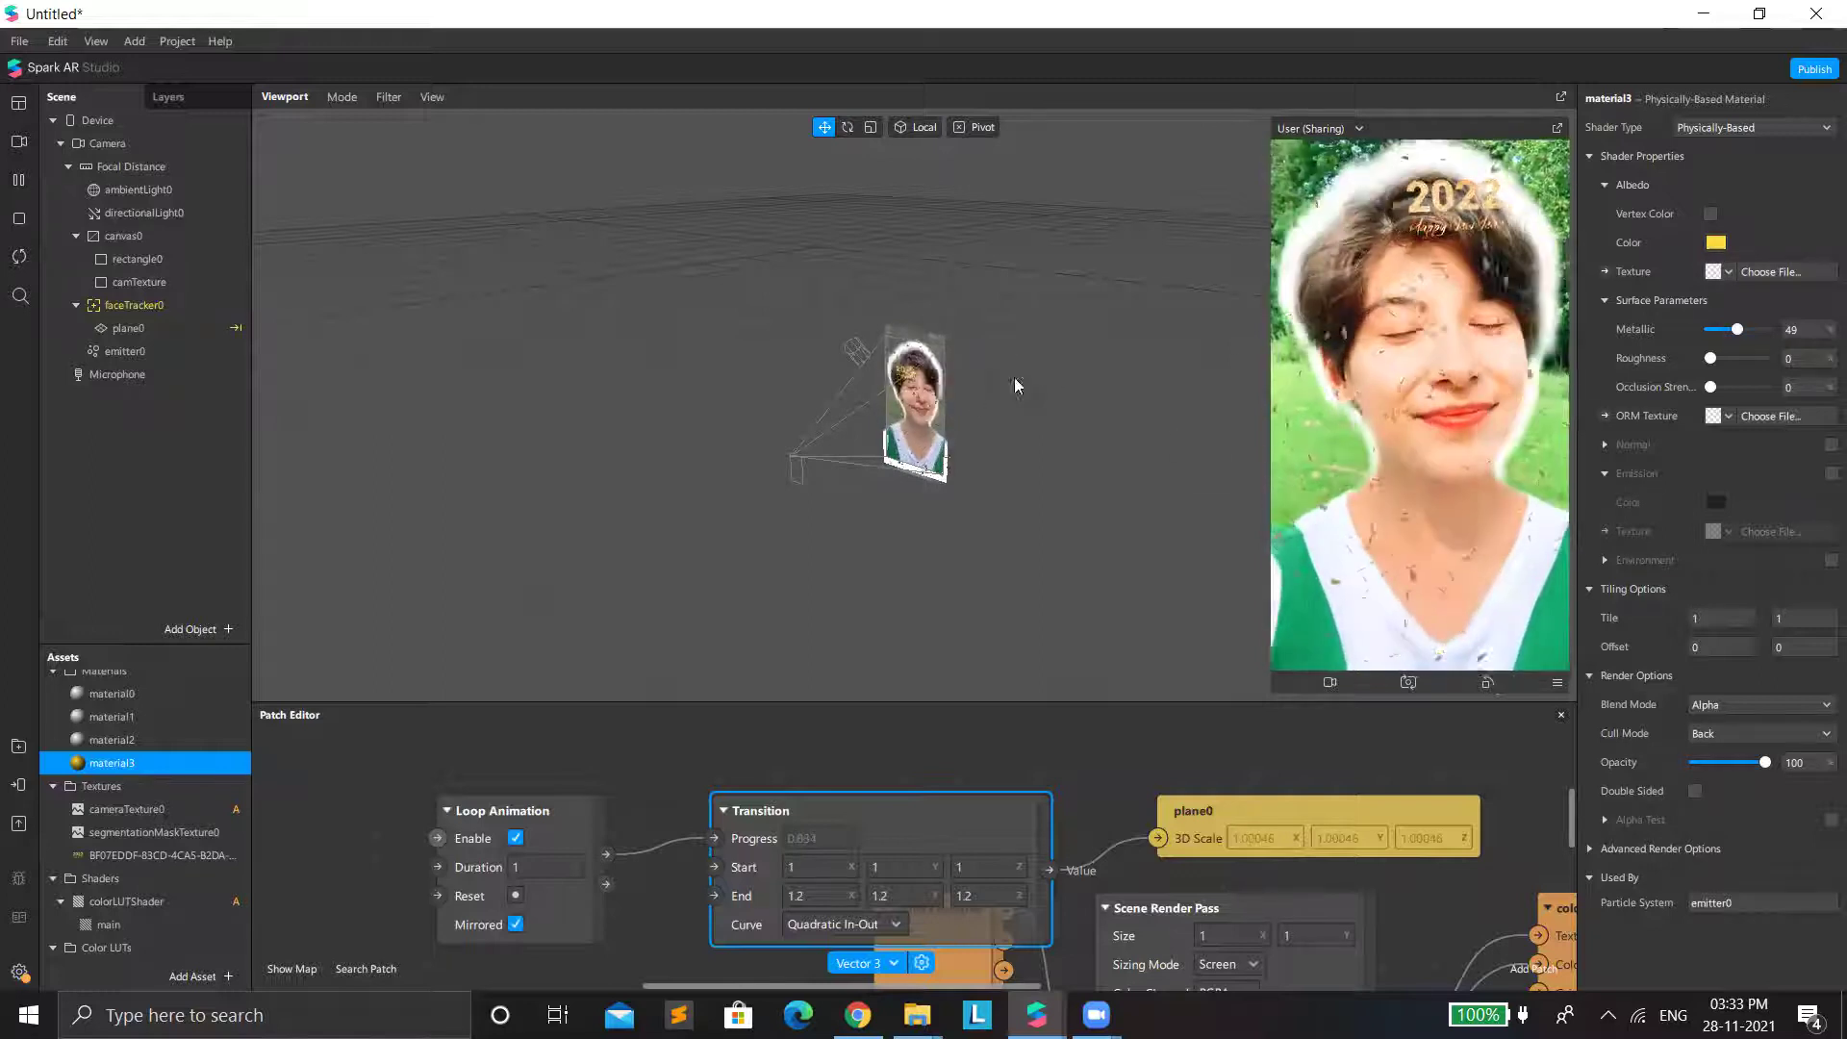
click(1715, 242)
click(882, 389)
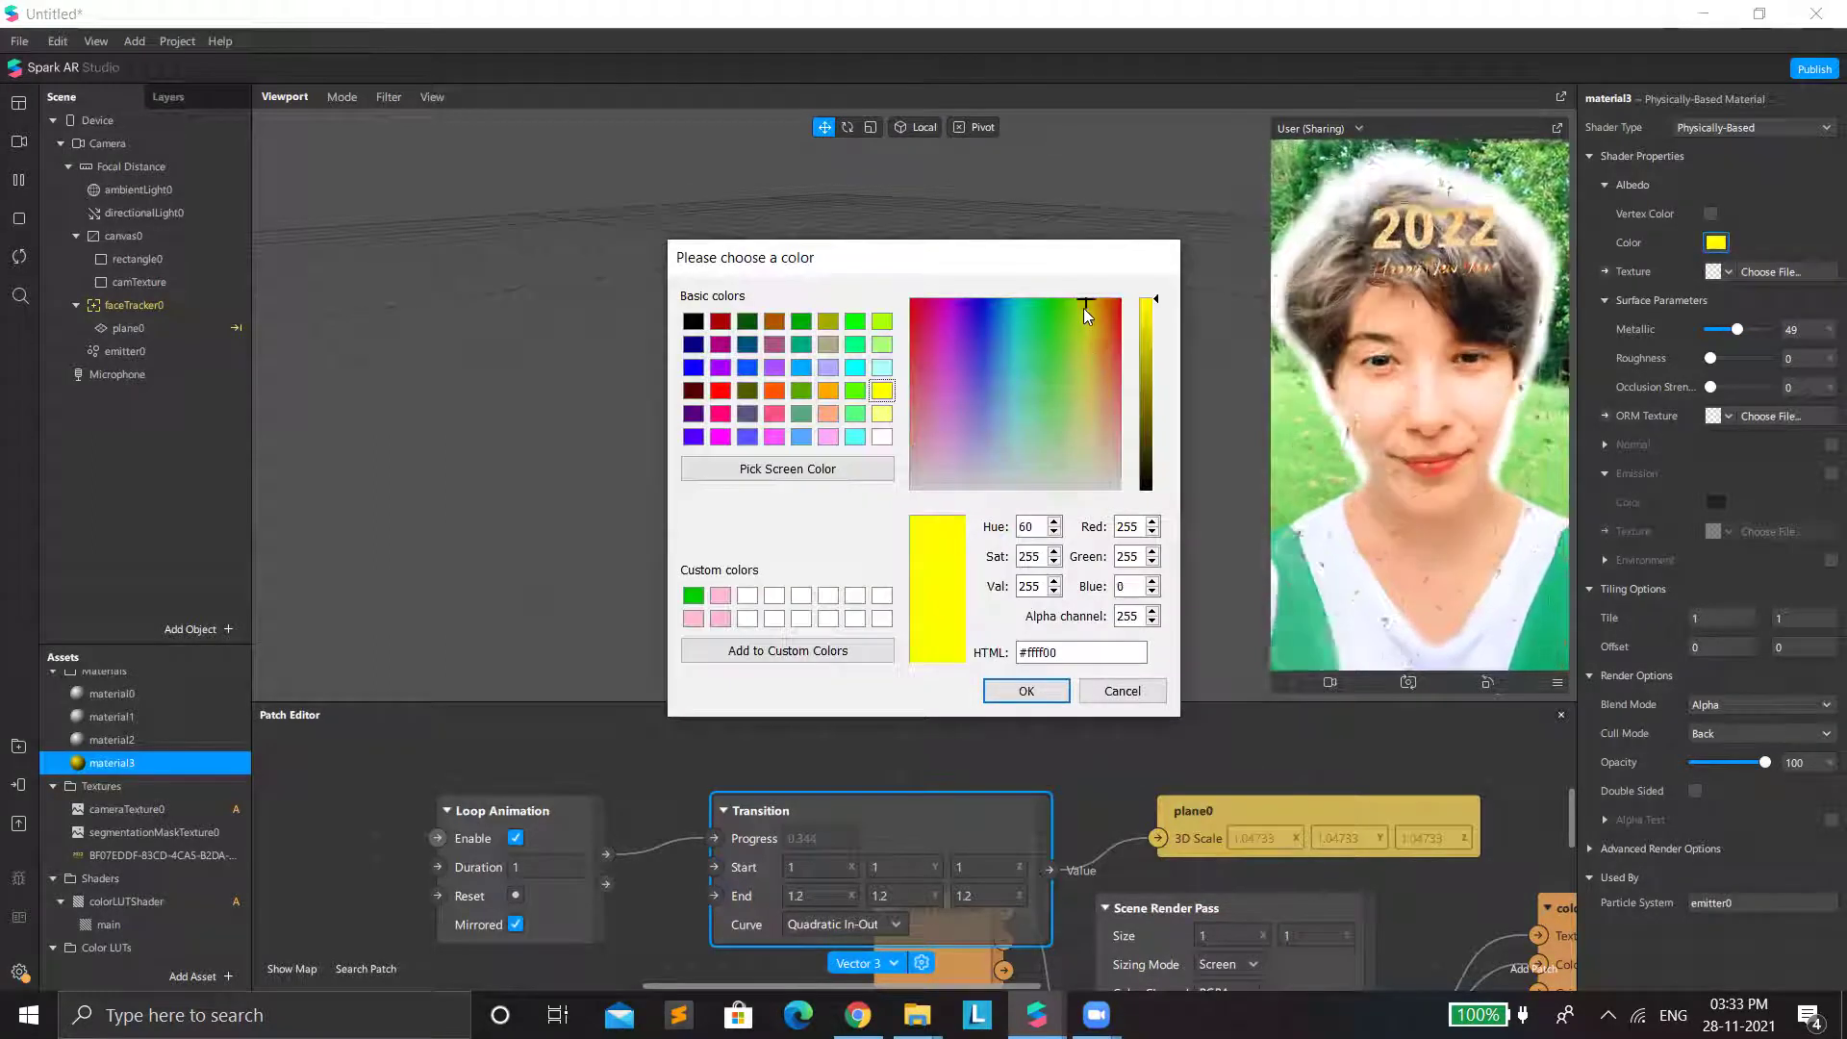
click(1087, 310)
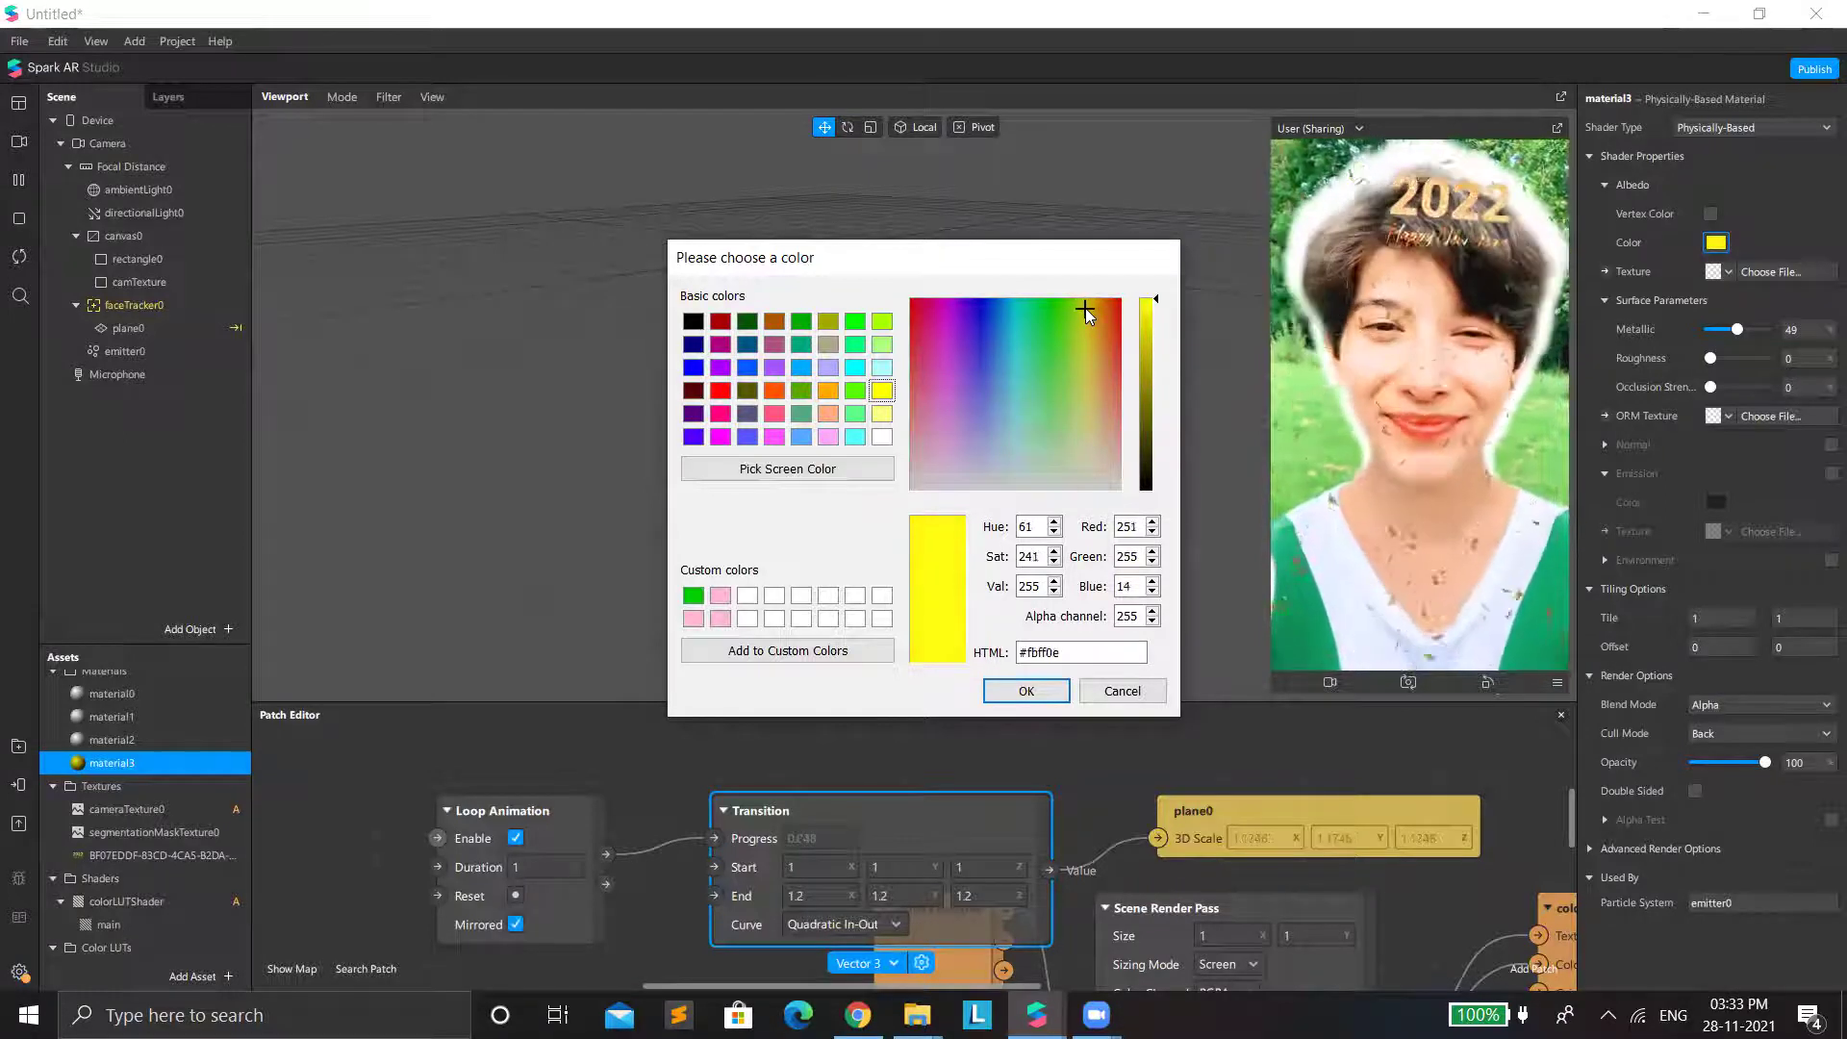
key(Return)
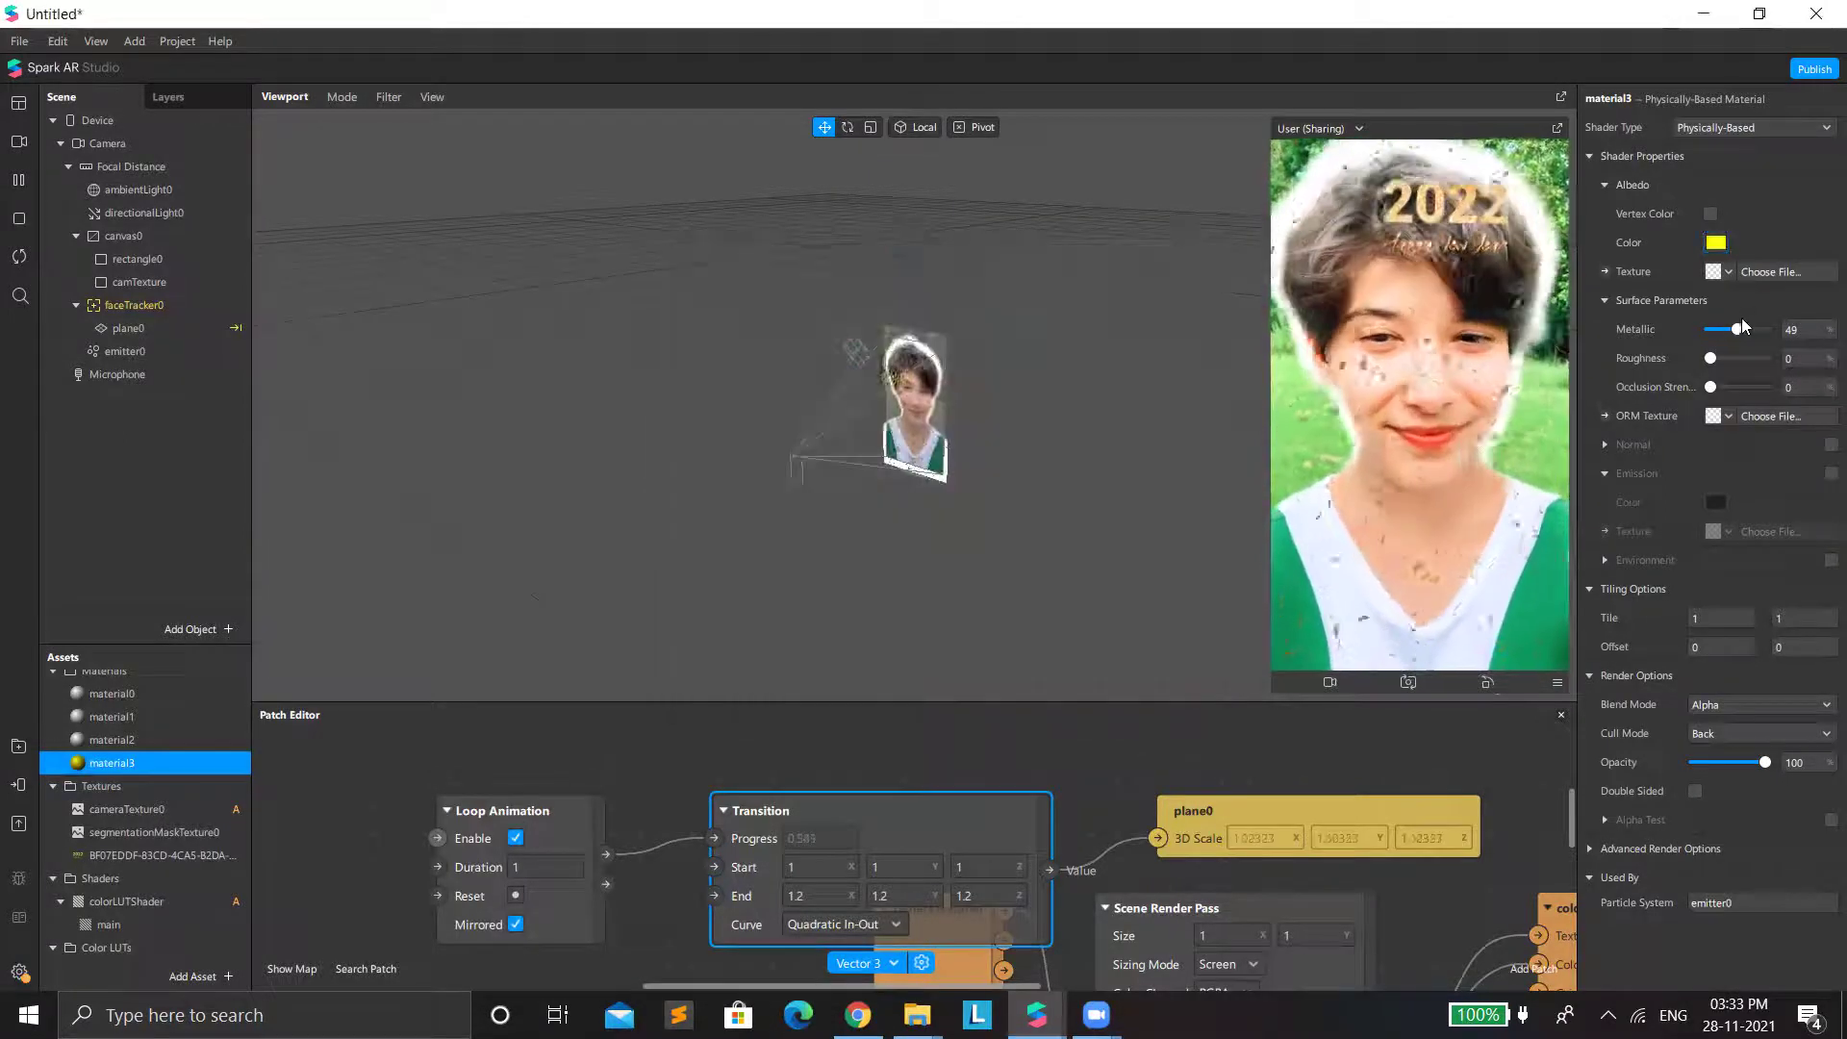
drag(1734, 325, 1739, 329)
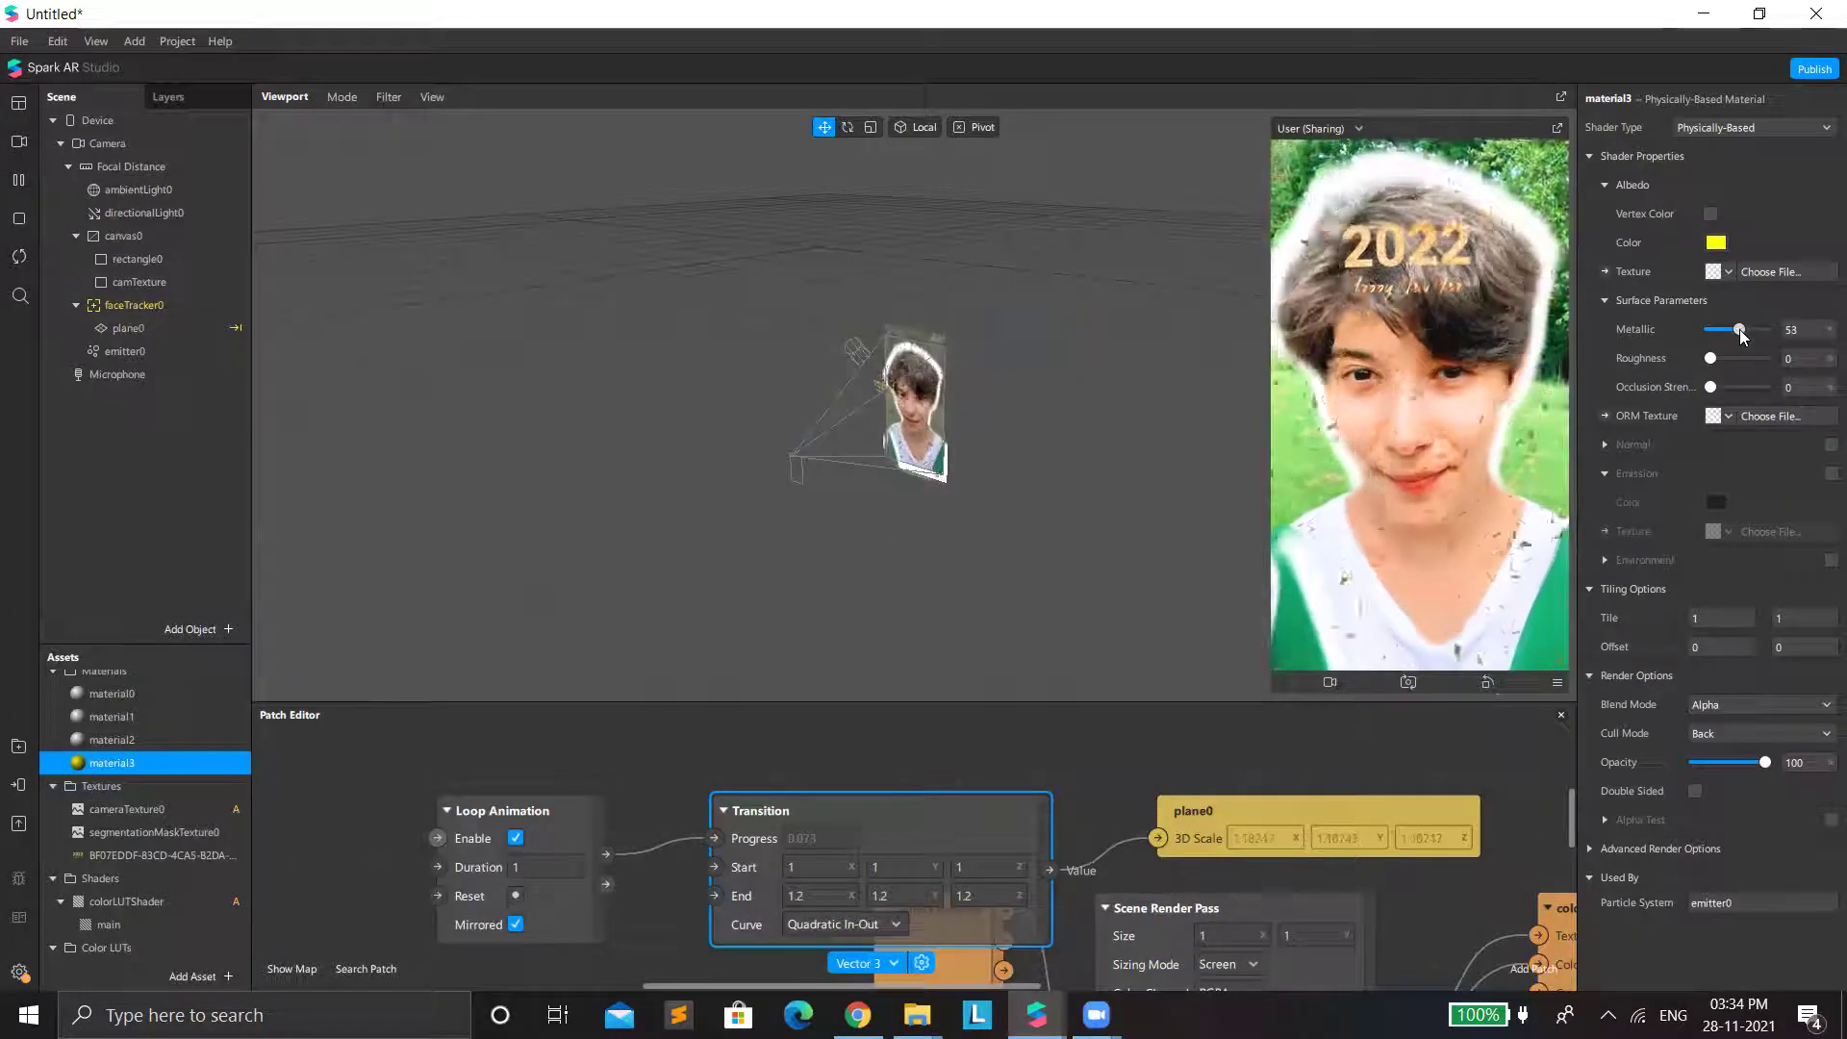
Keep material3's blend mode on Alpha and set opacity to 100.
click(1728, 716)
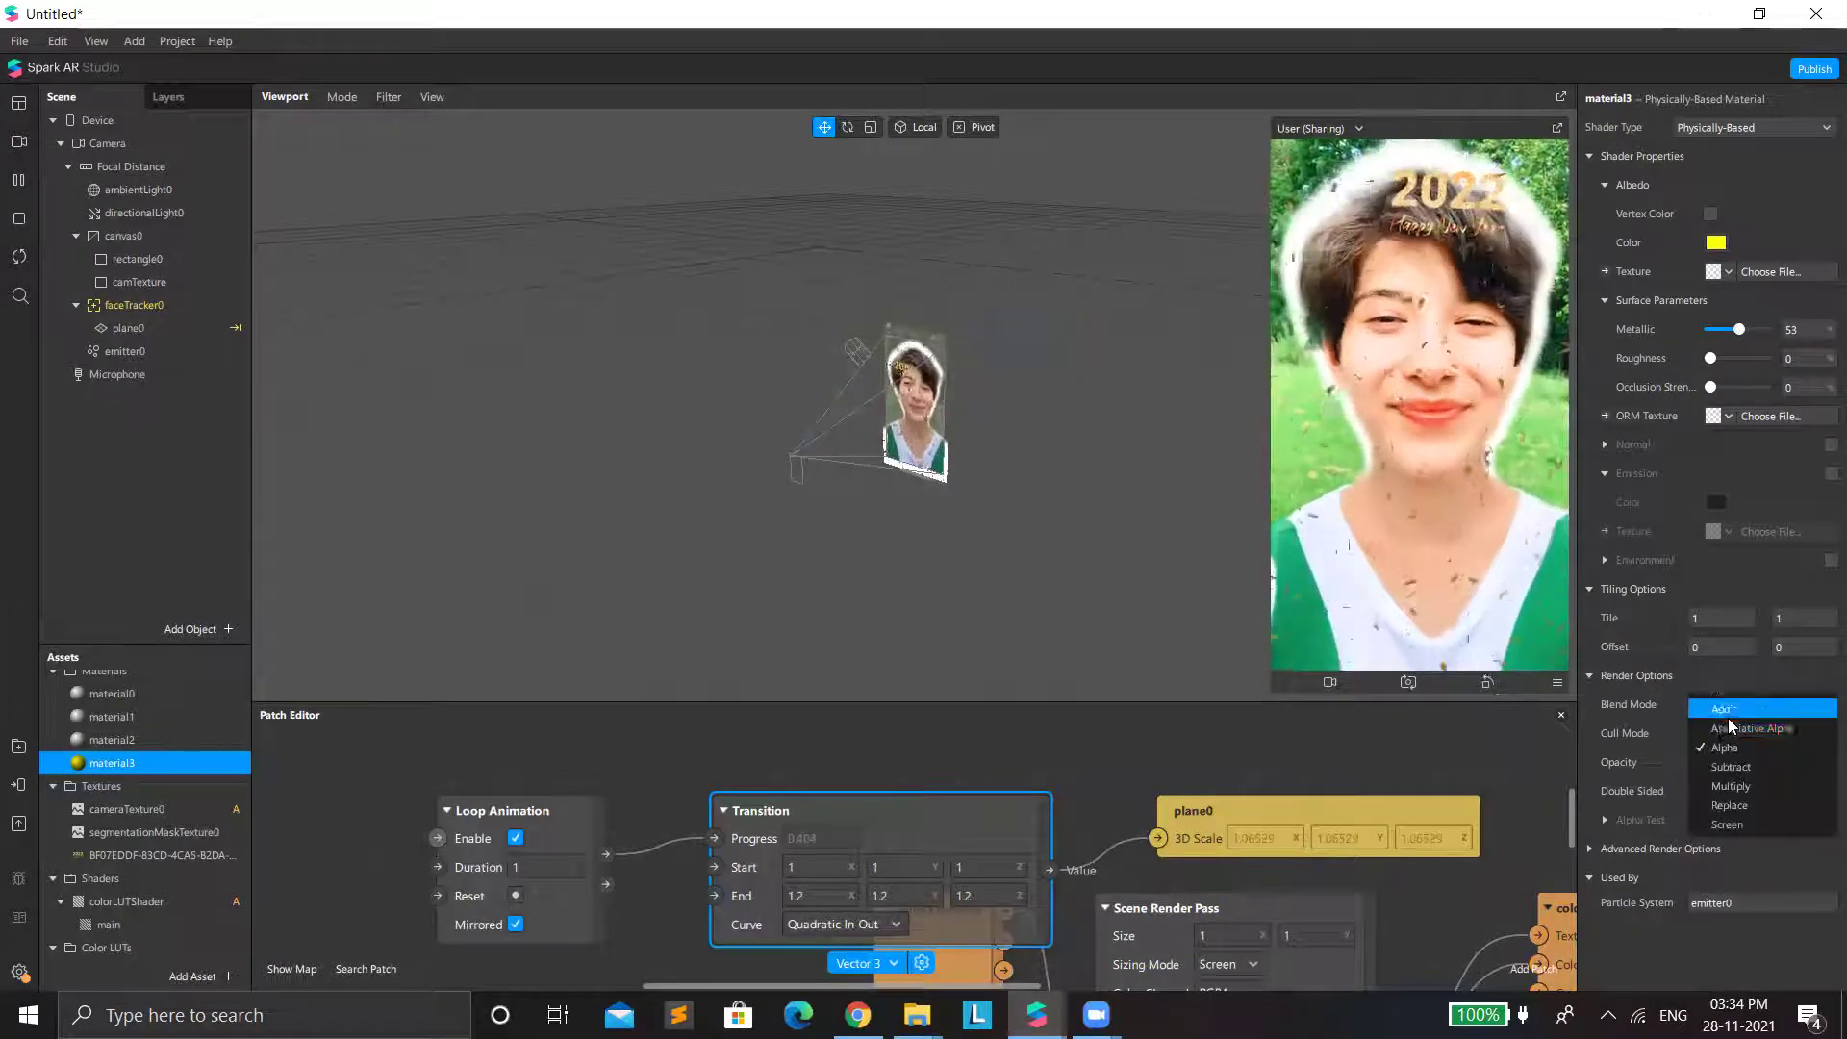
click(1718, 709)
click(1715, 704)
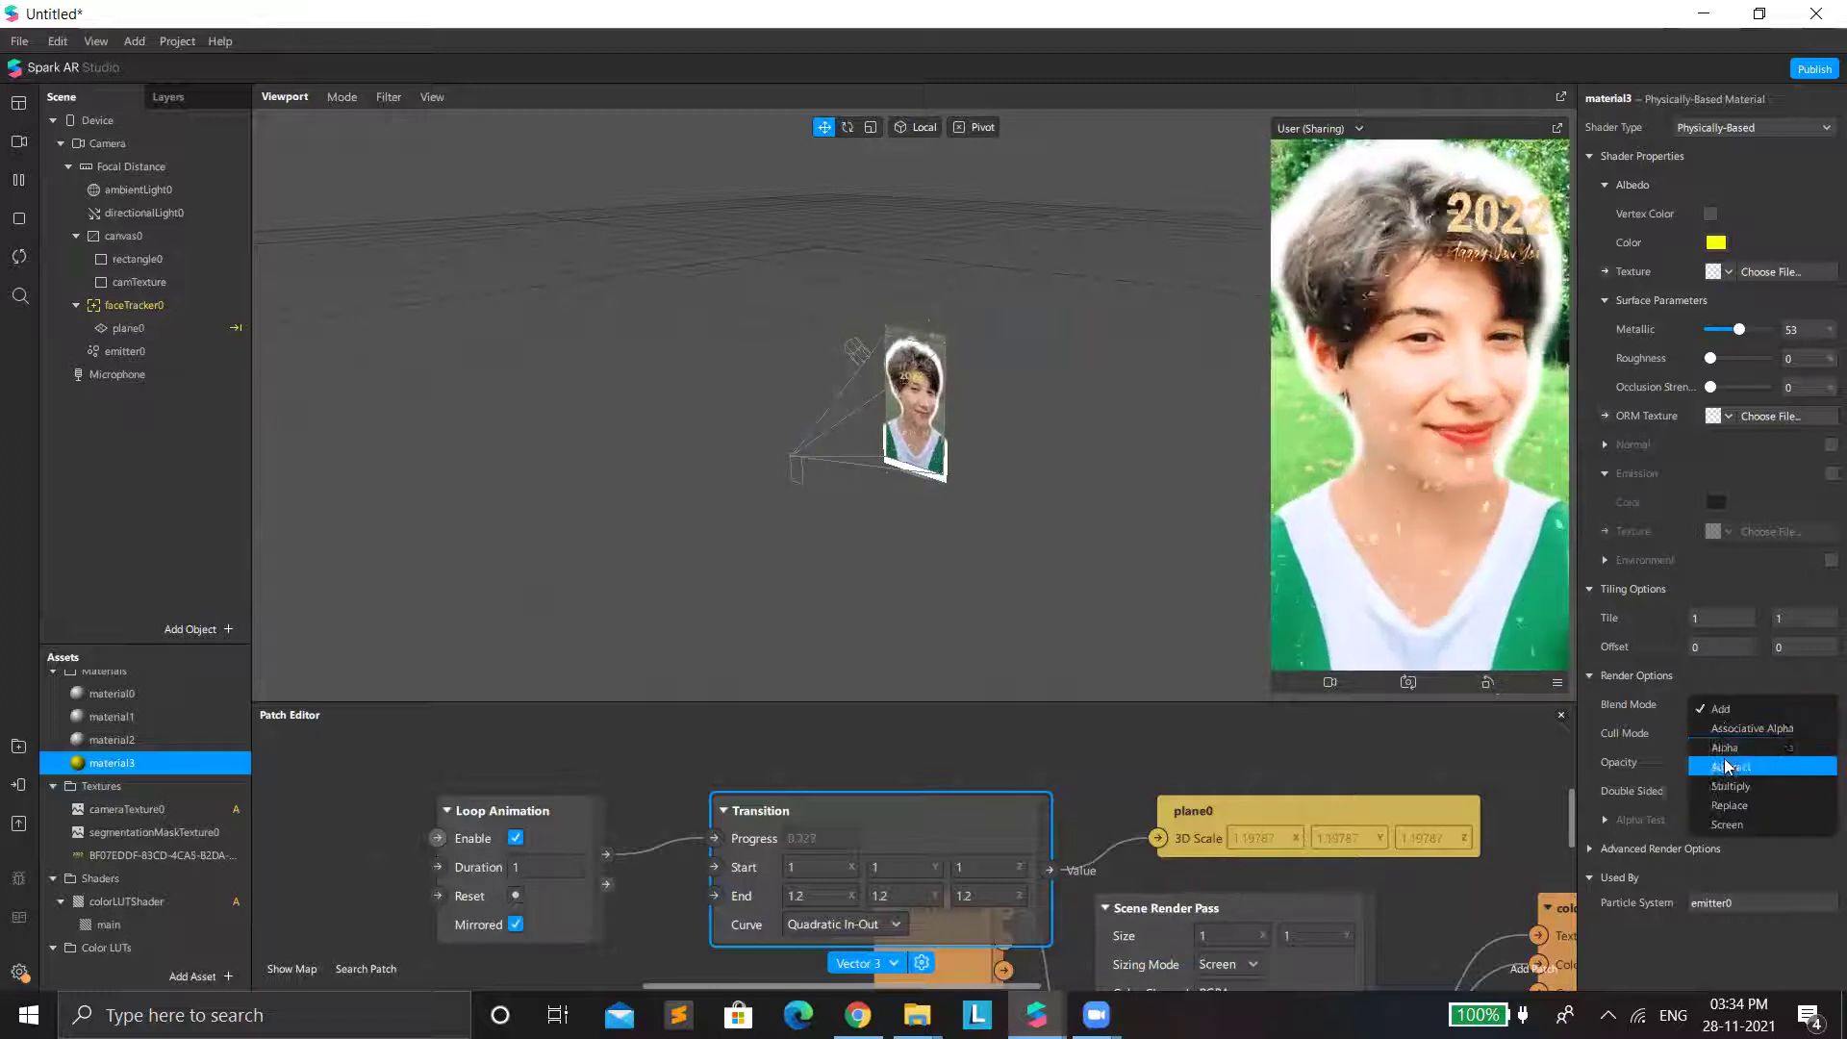
click(1722, 749)
drag(1734, 763, 1770, 766)
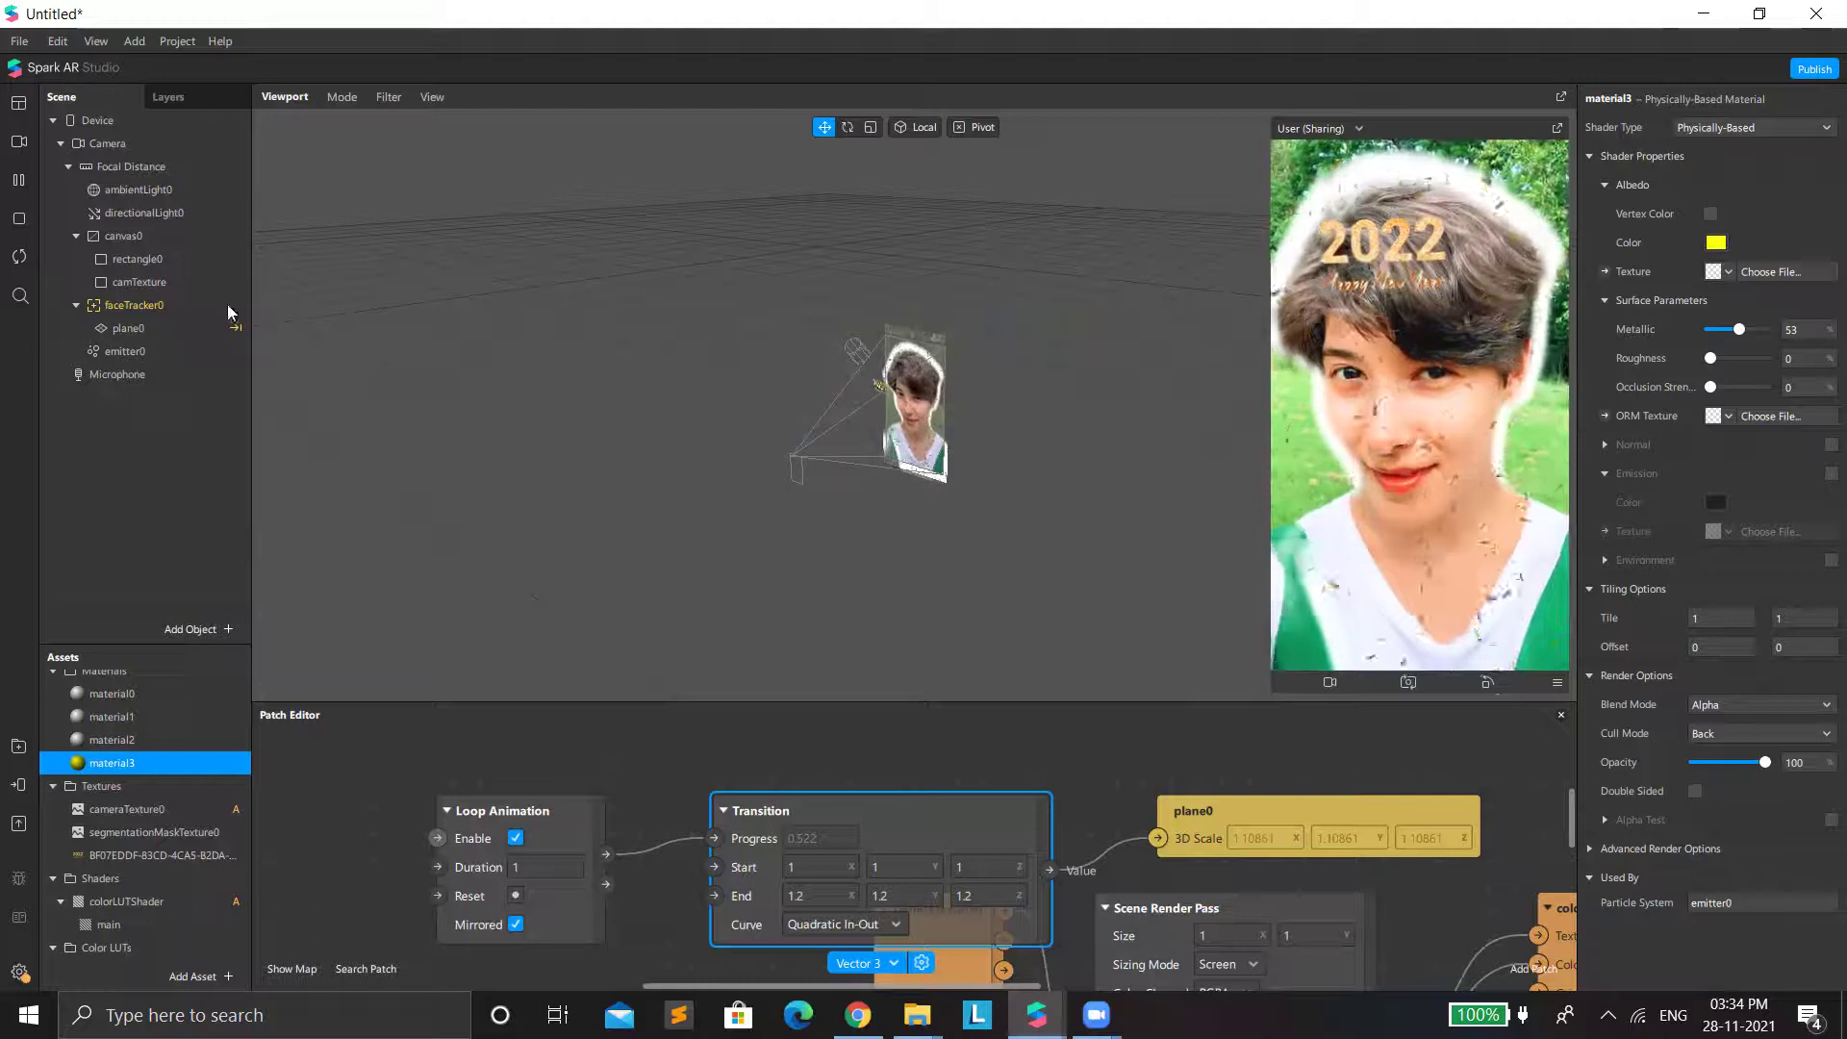
Add a Face Finder patch in the Patch Editor.
scroll(743, 797, down, 5)
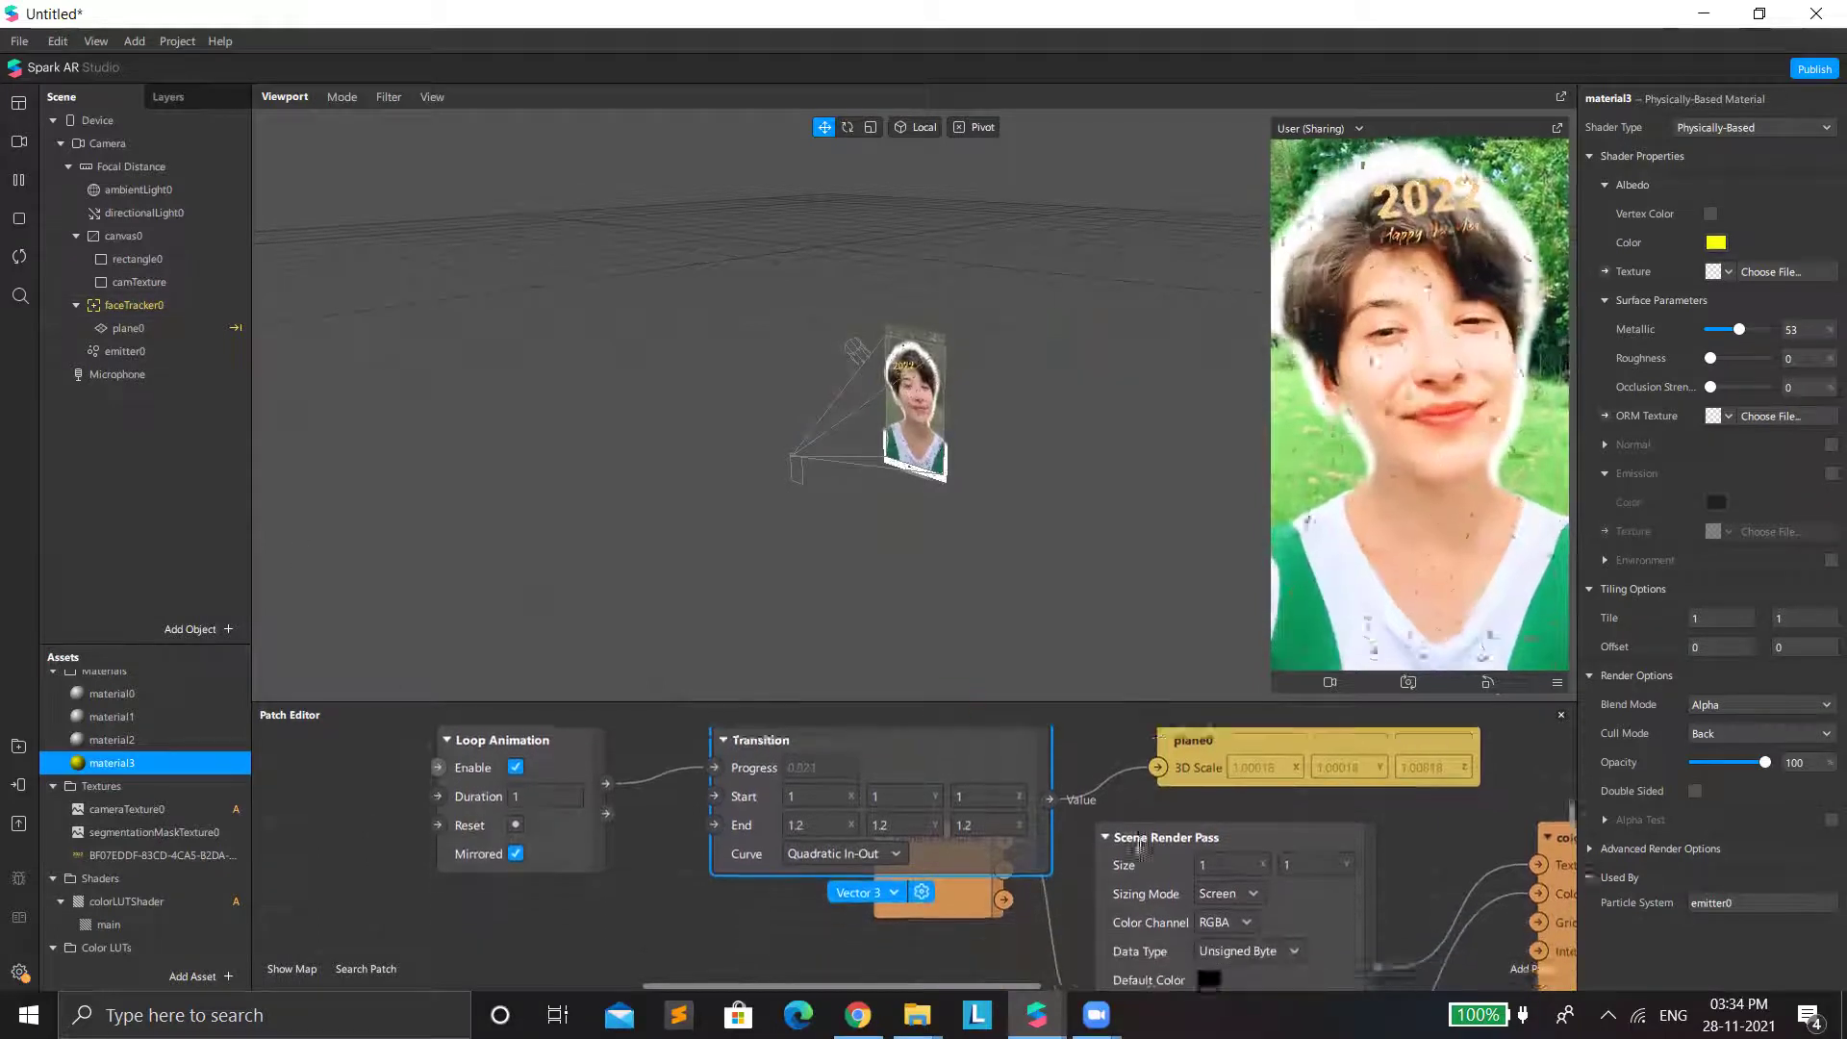
scroll(1094, 897, down, 2)
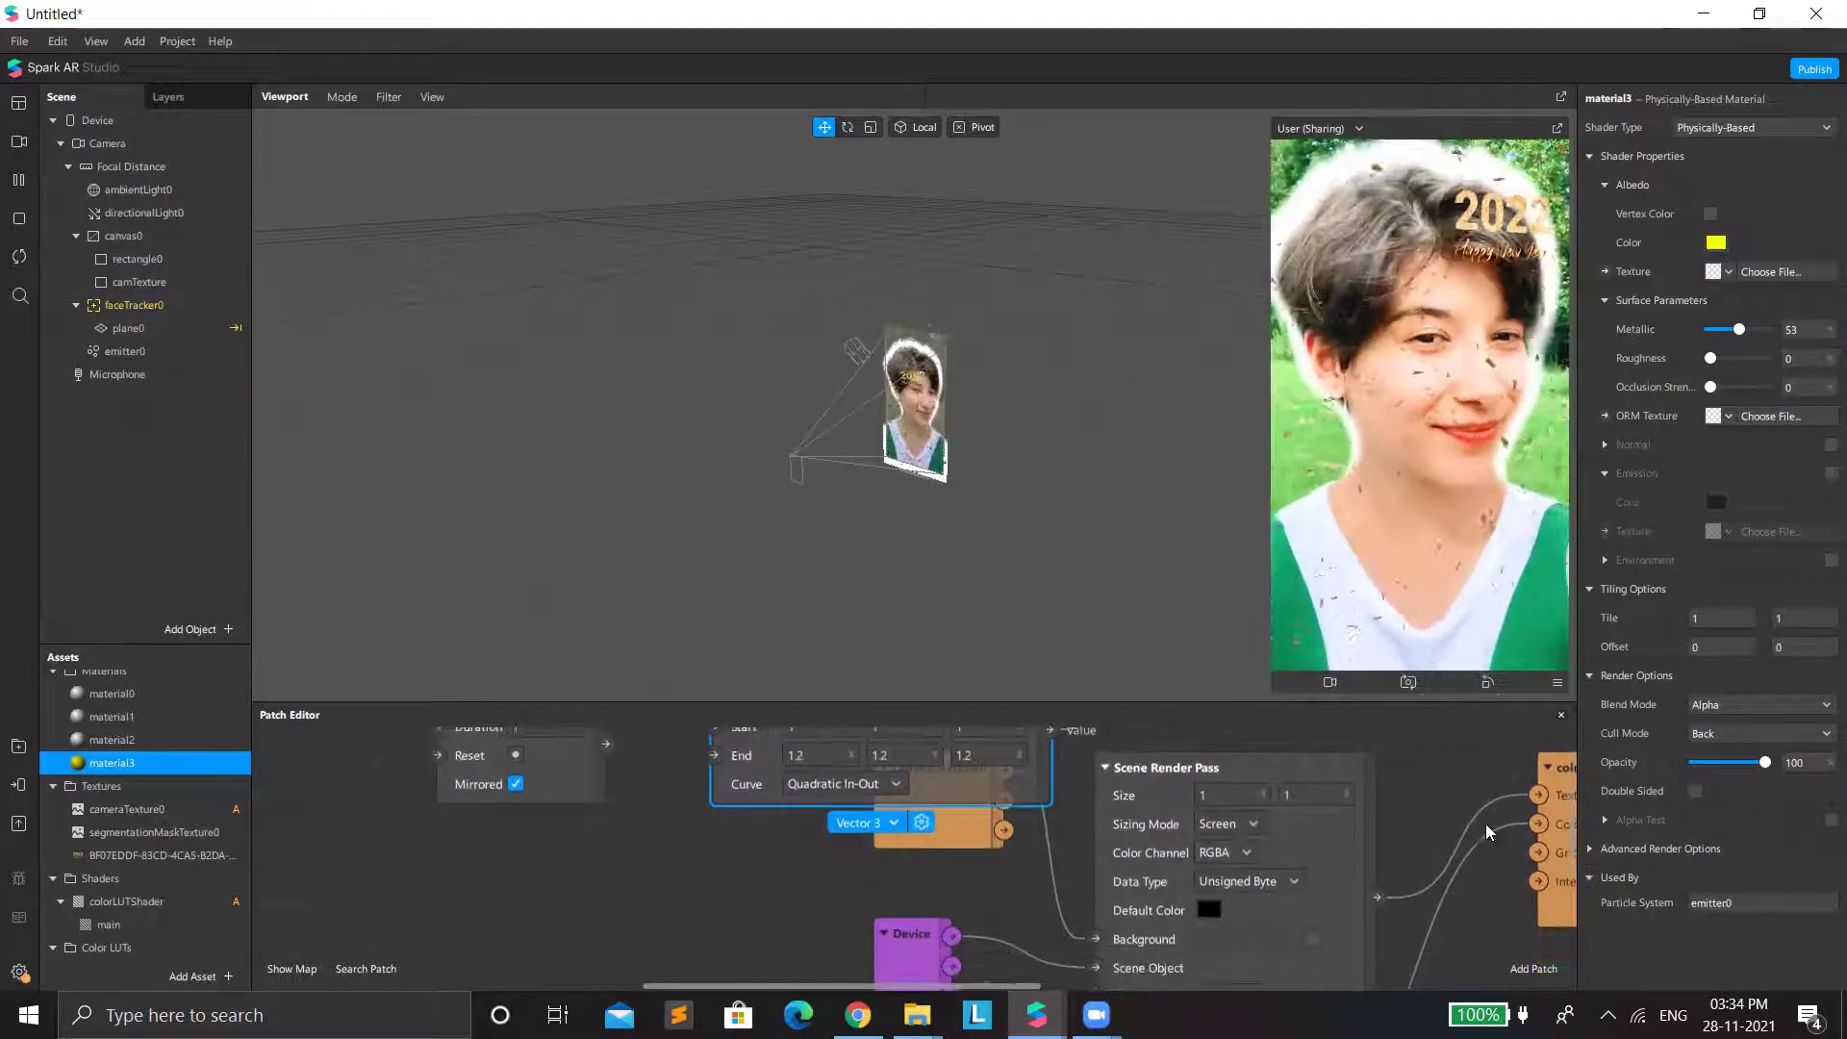
drag(1575, 850, 1568, 947)
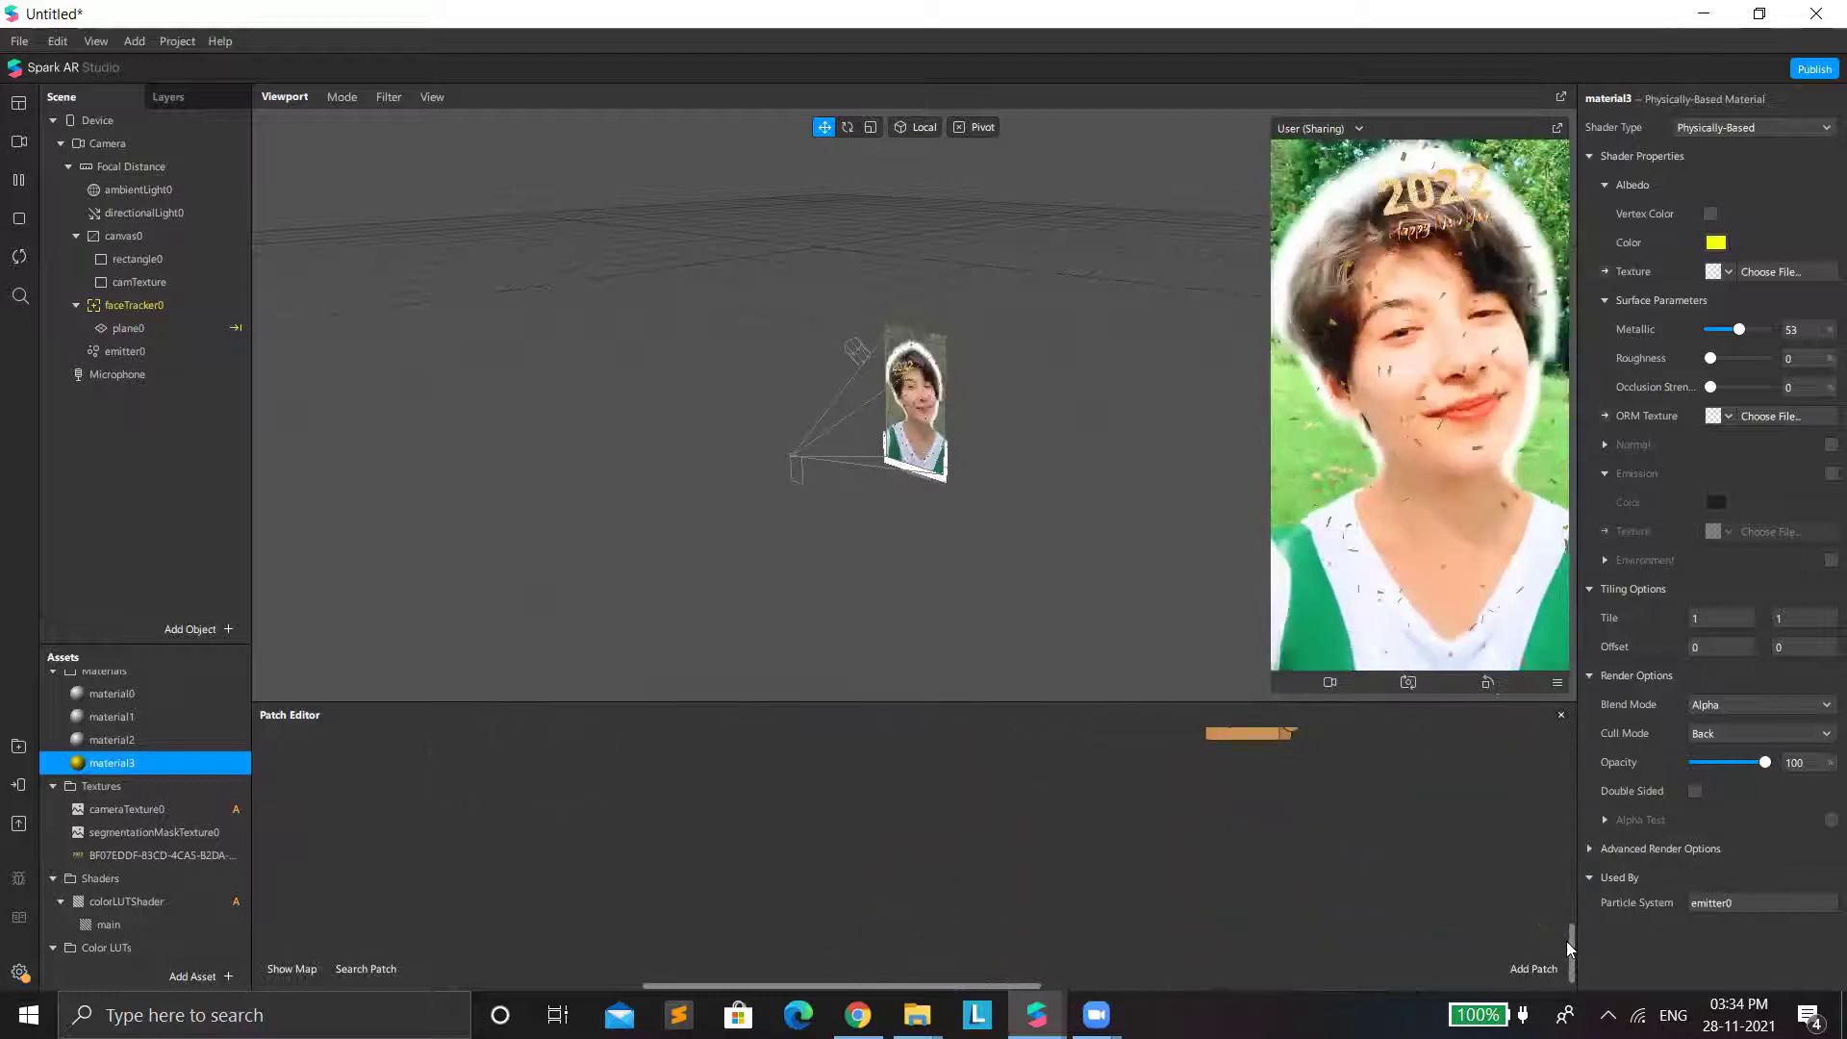
double_click(670, 878)
text(f)
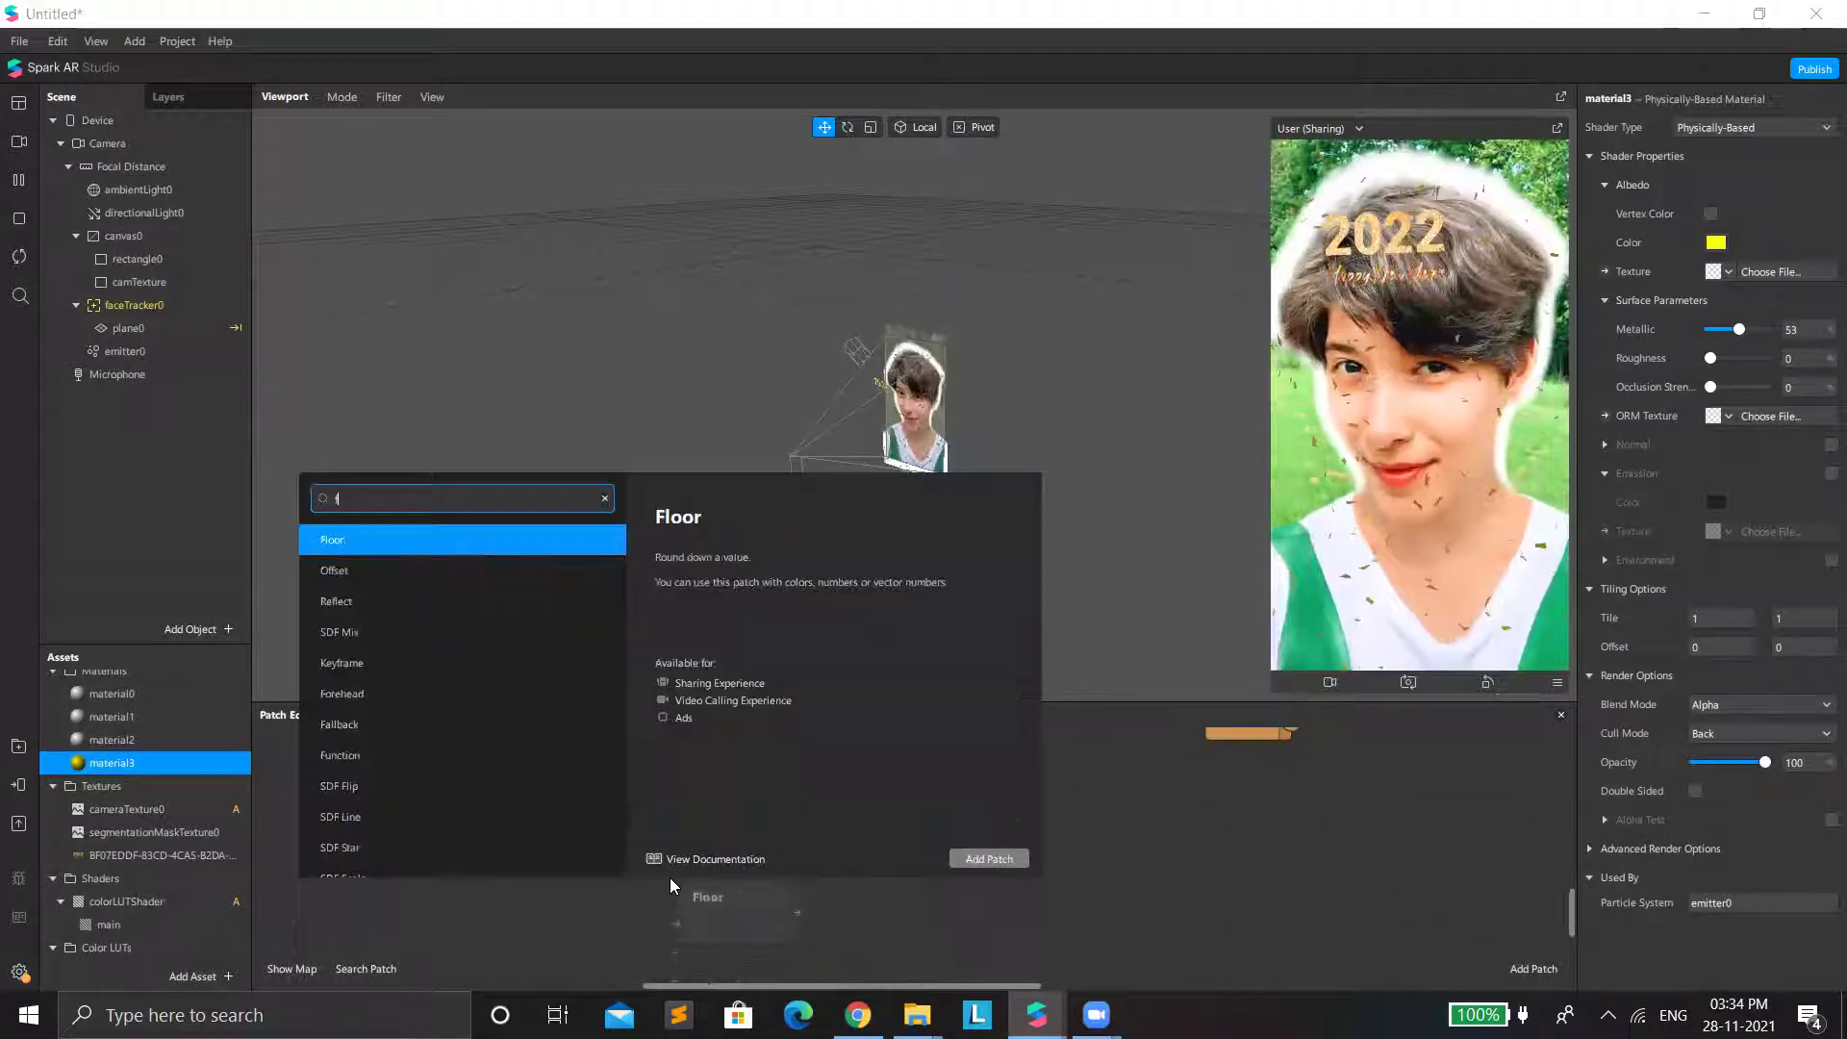
text(ace)
key(Down)
key(Return)
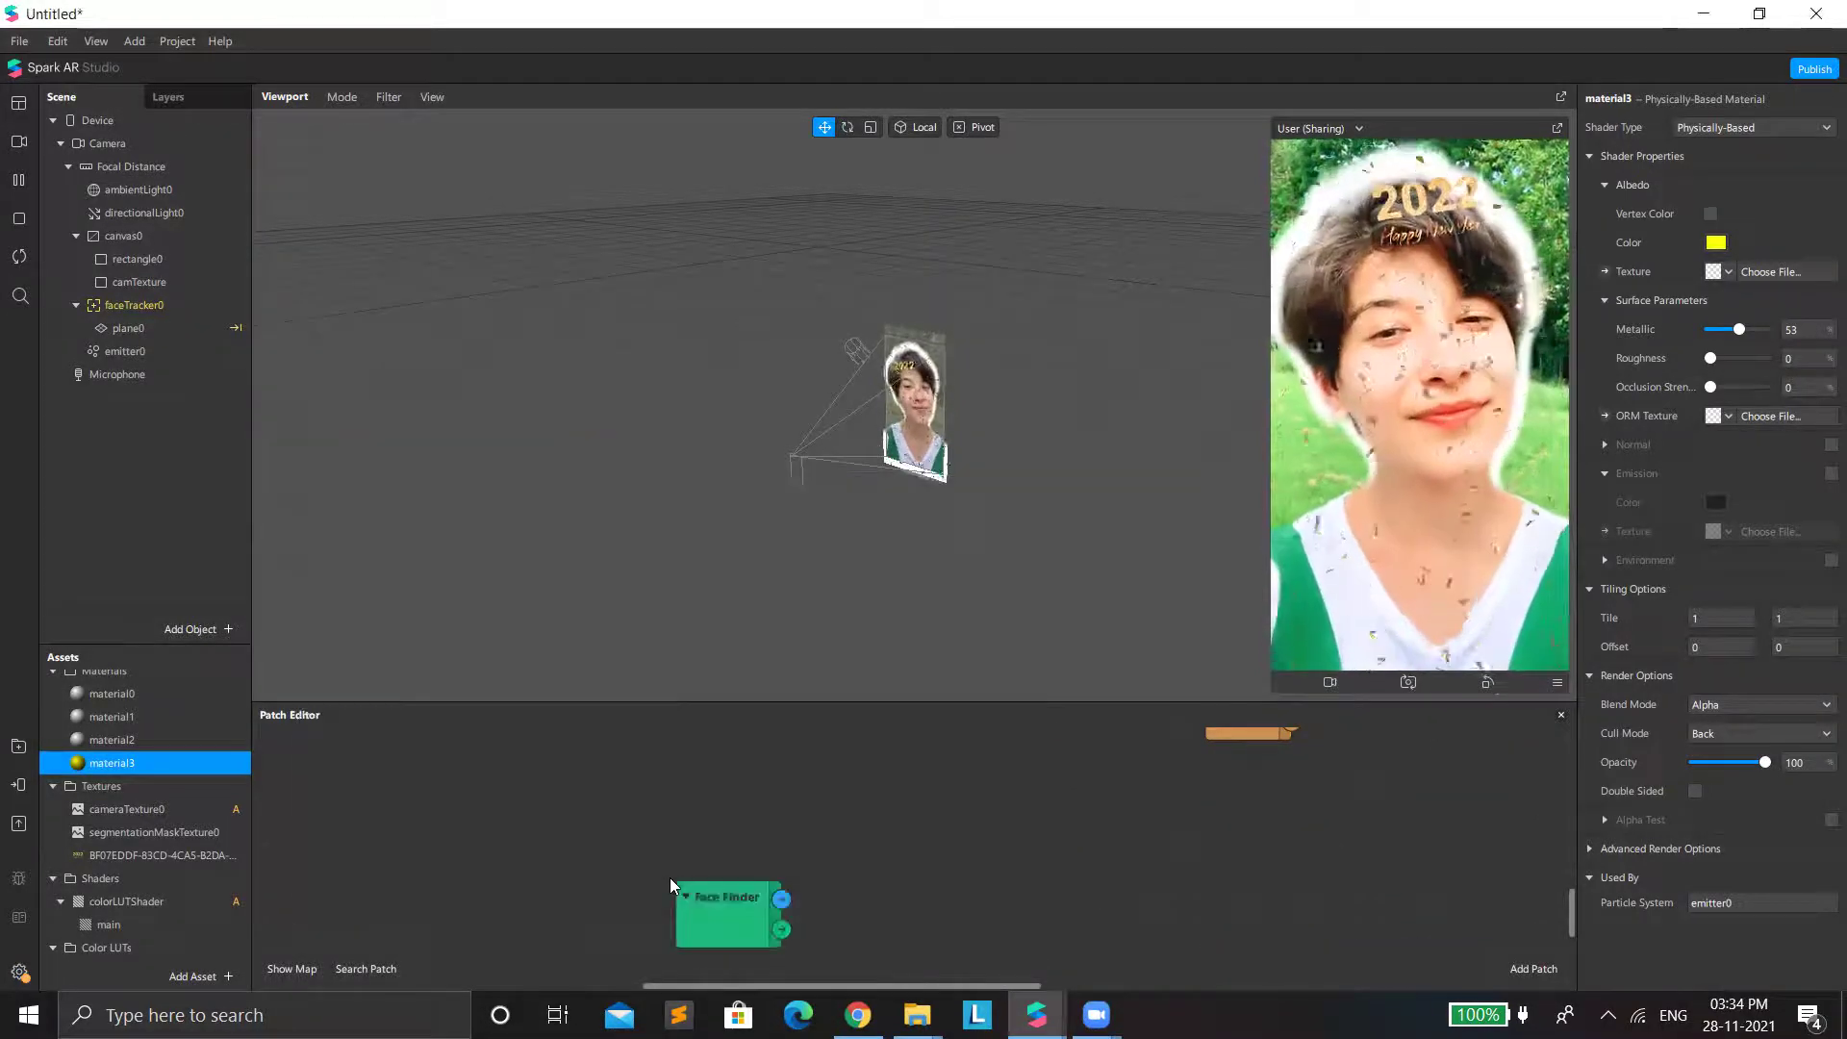
Connect a Face Select patch to Face Finder and feed it into a Smile patch.
double_click(830, 897)
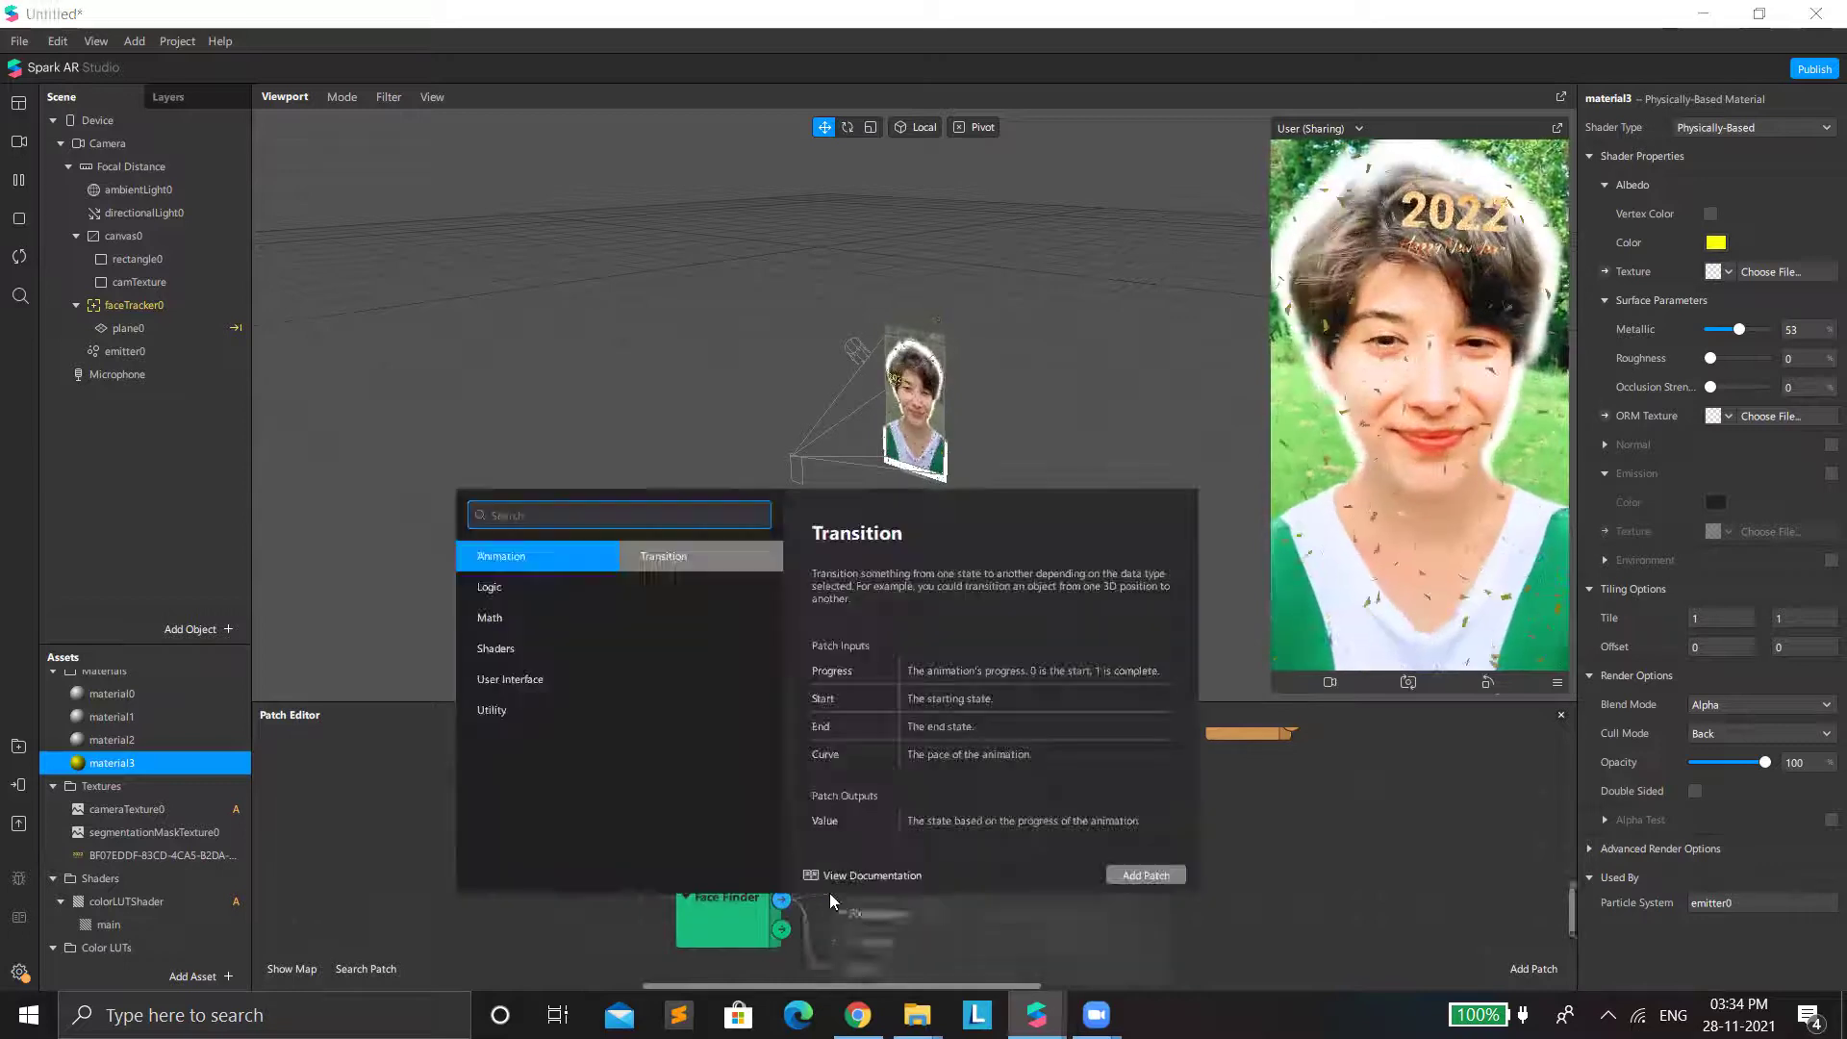
key(Down)
key(Down)
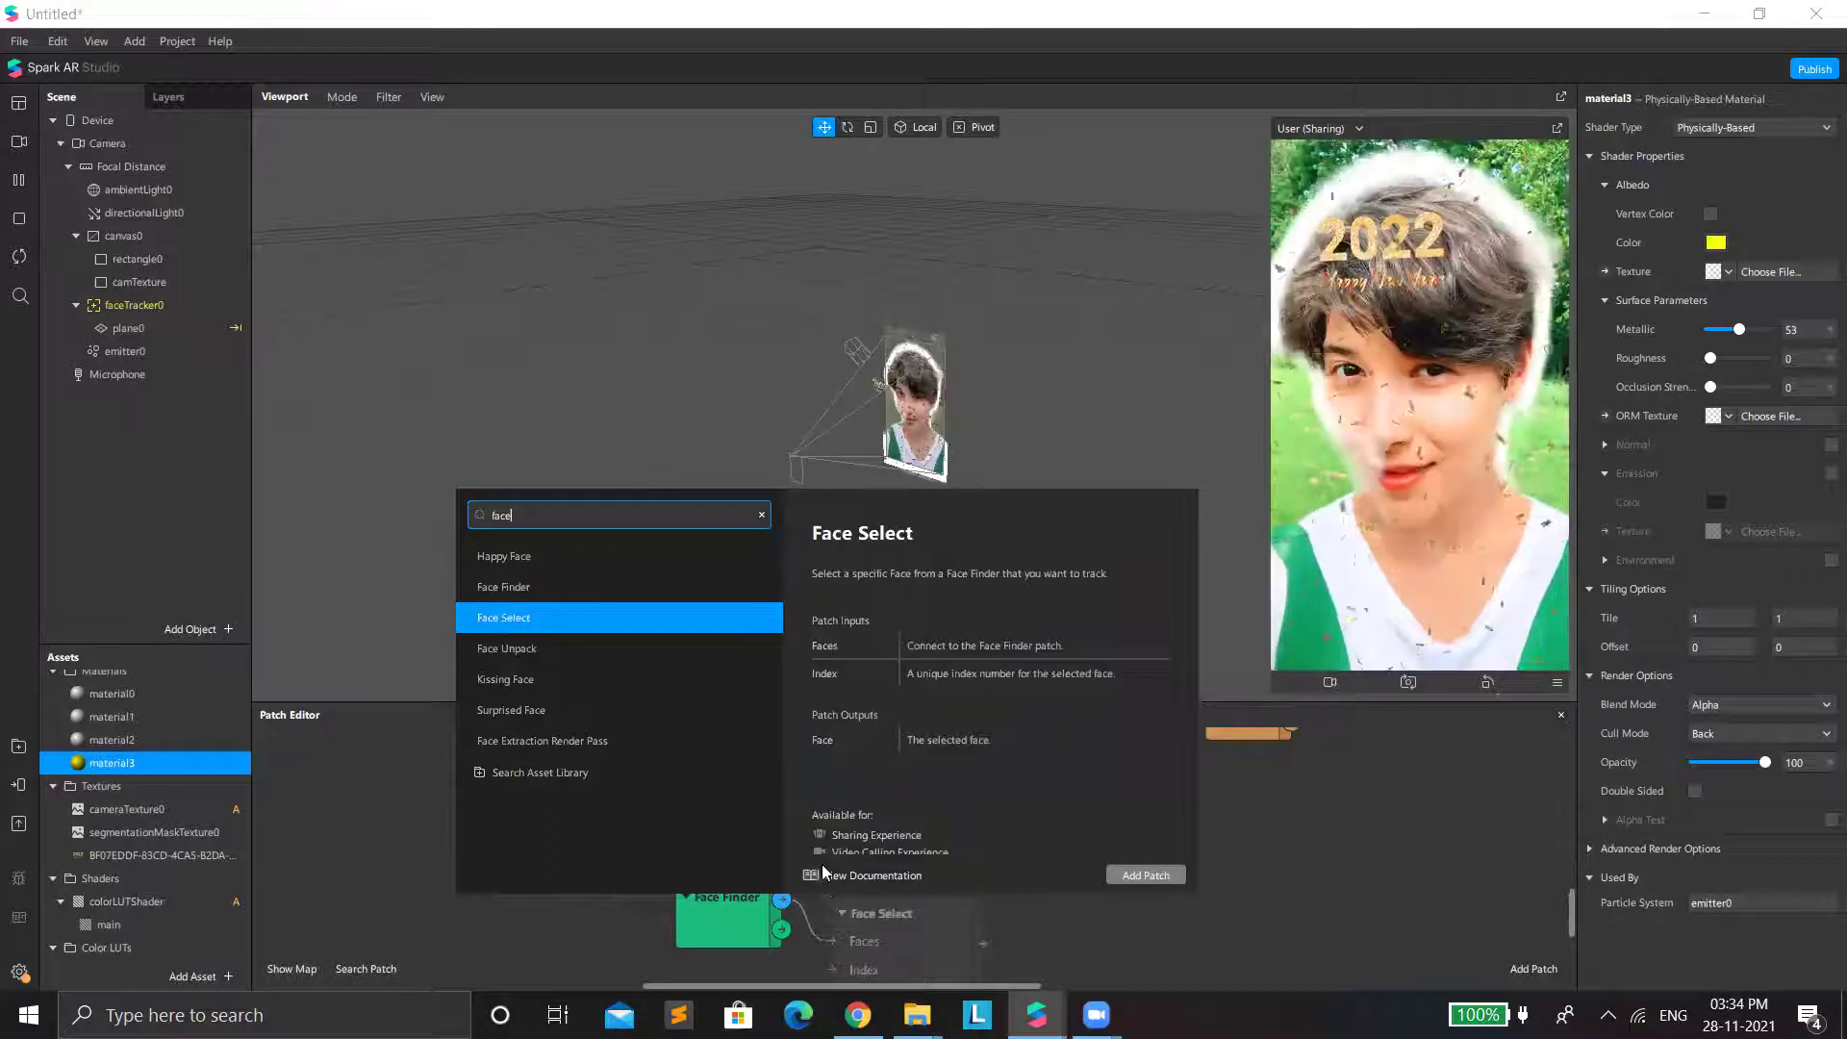
key(Return)
drag(866, 909, 871, 796)
drag(977, 862, 1028, 853)
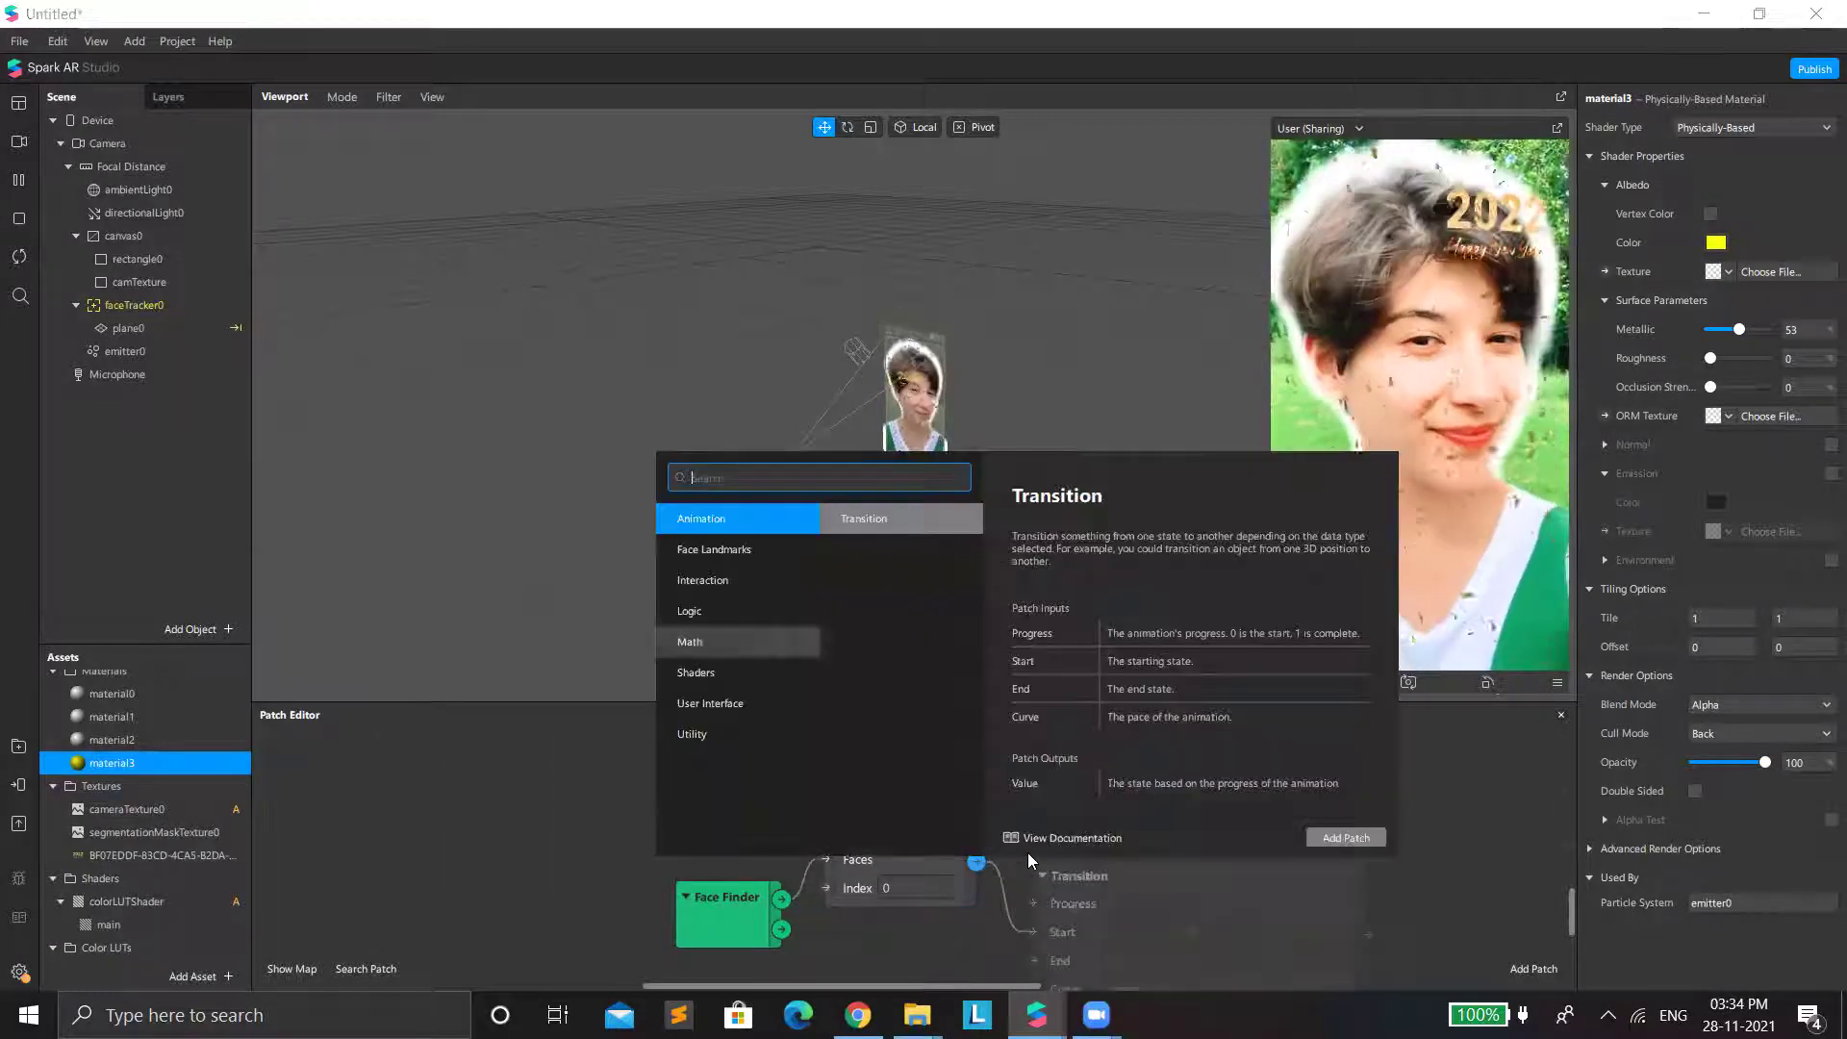
text(smile)
key(Return)
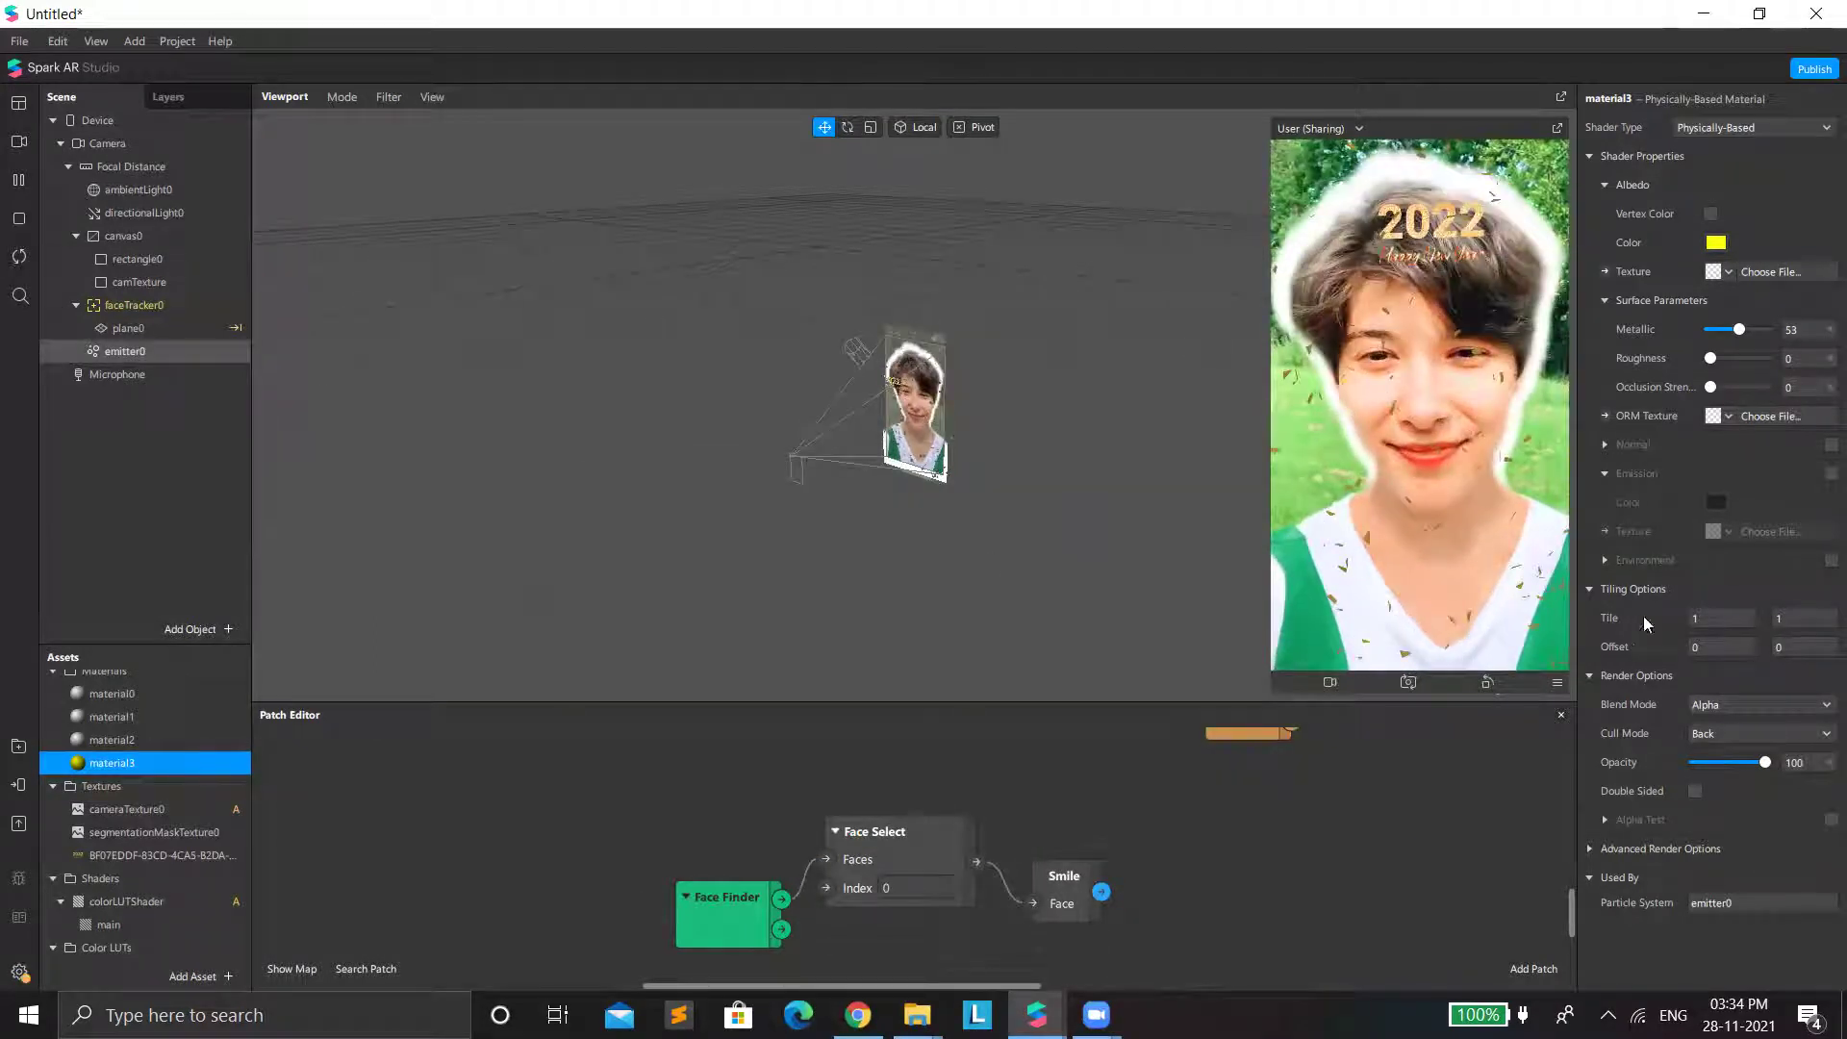
click(1712, 902)
Turn off Use Depth Test and Write to Depth for confetti material3.
scroll(1707, 732, down, 6)
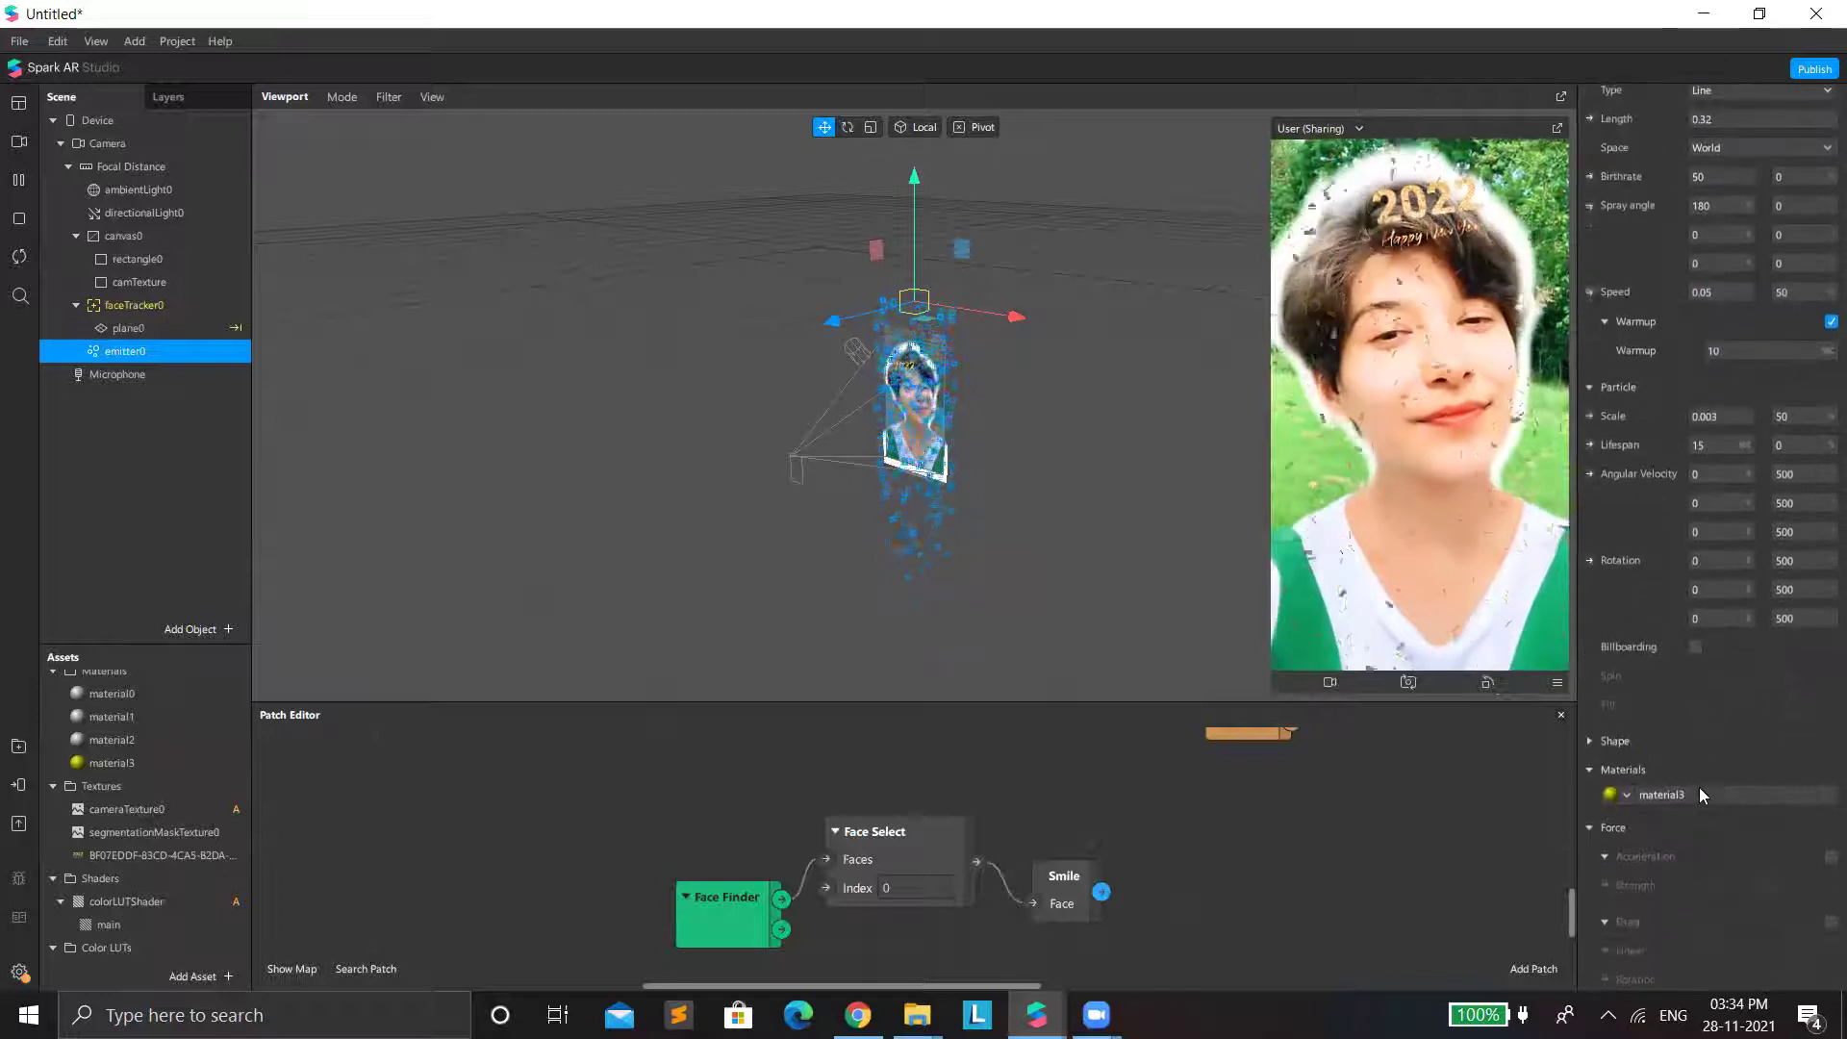
click(1697, 791)
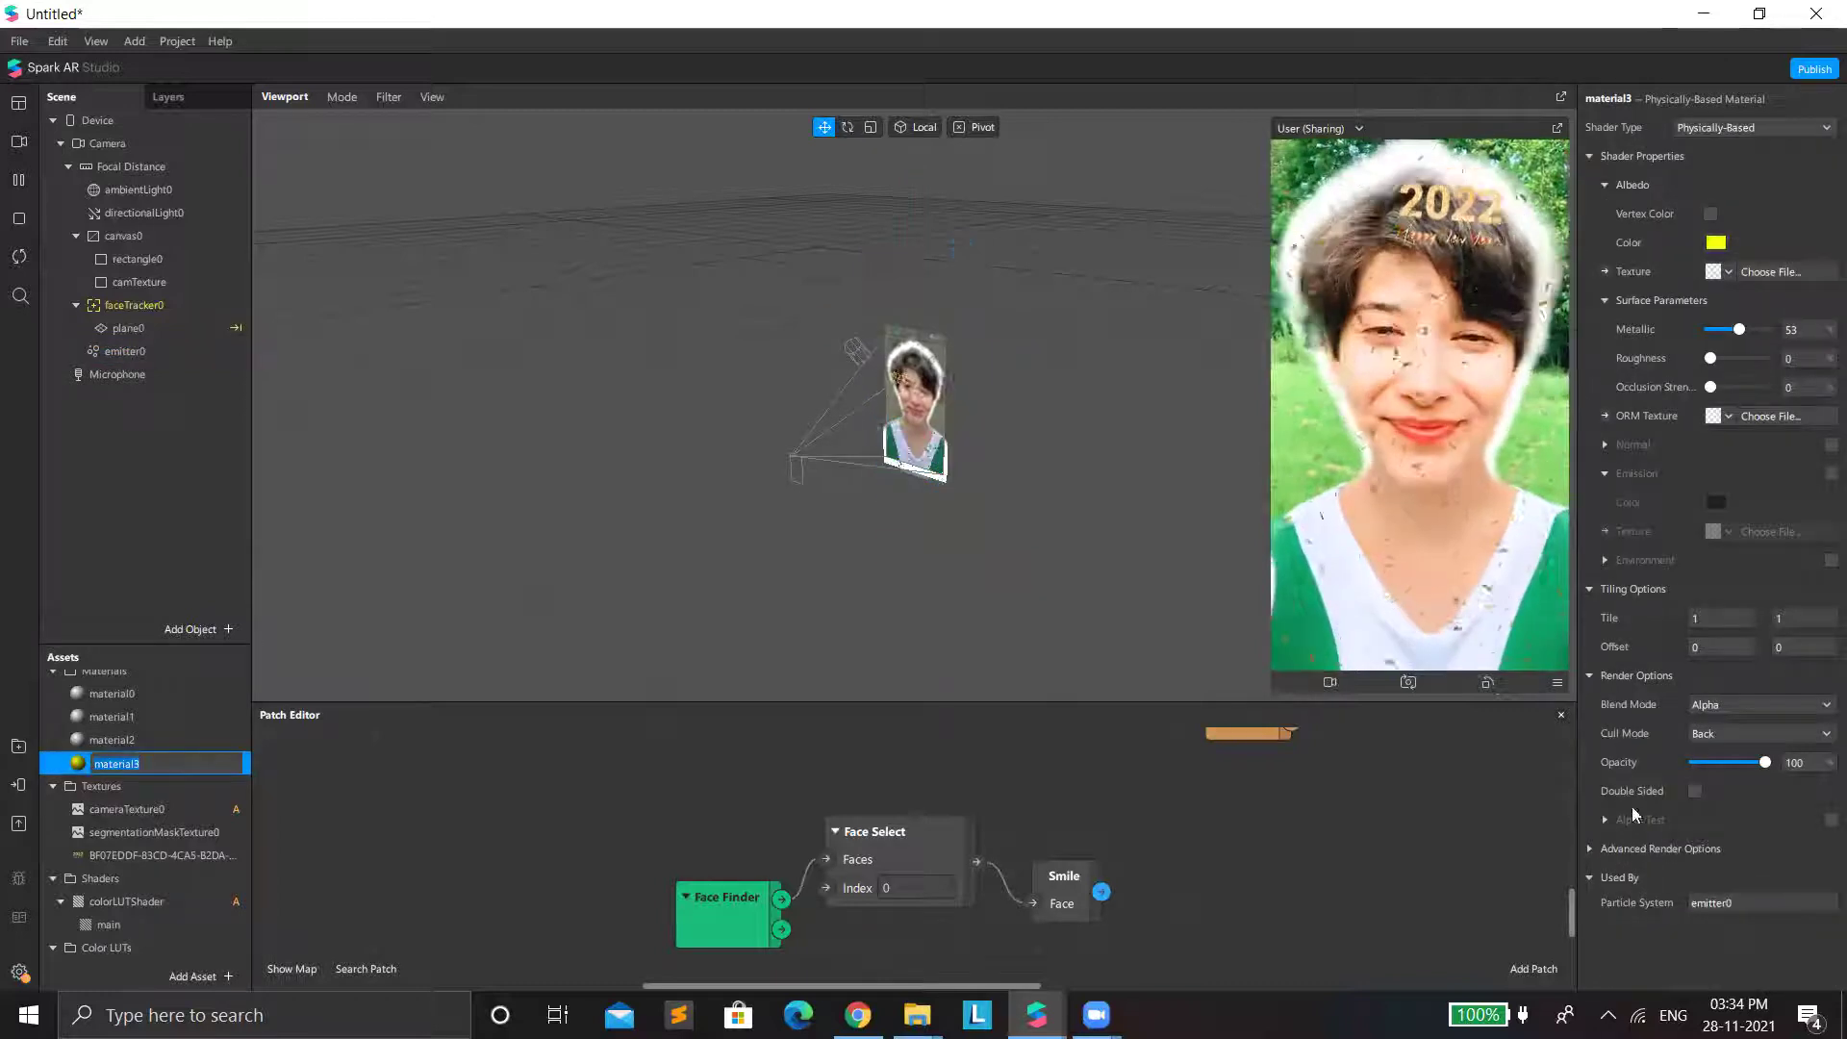
click(1589, 849)
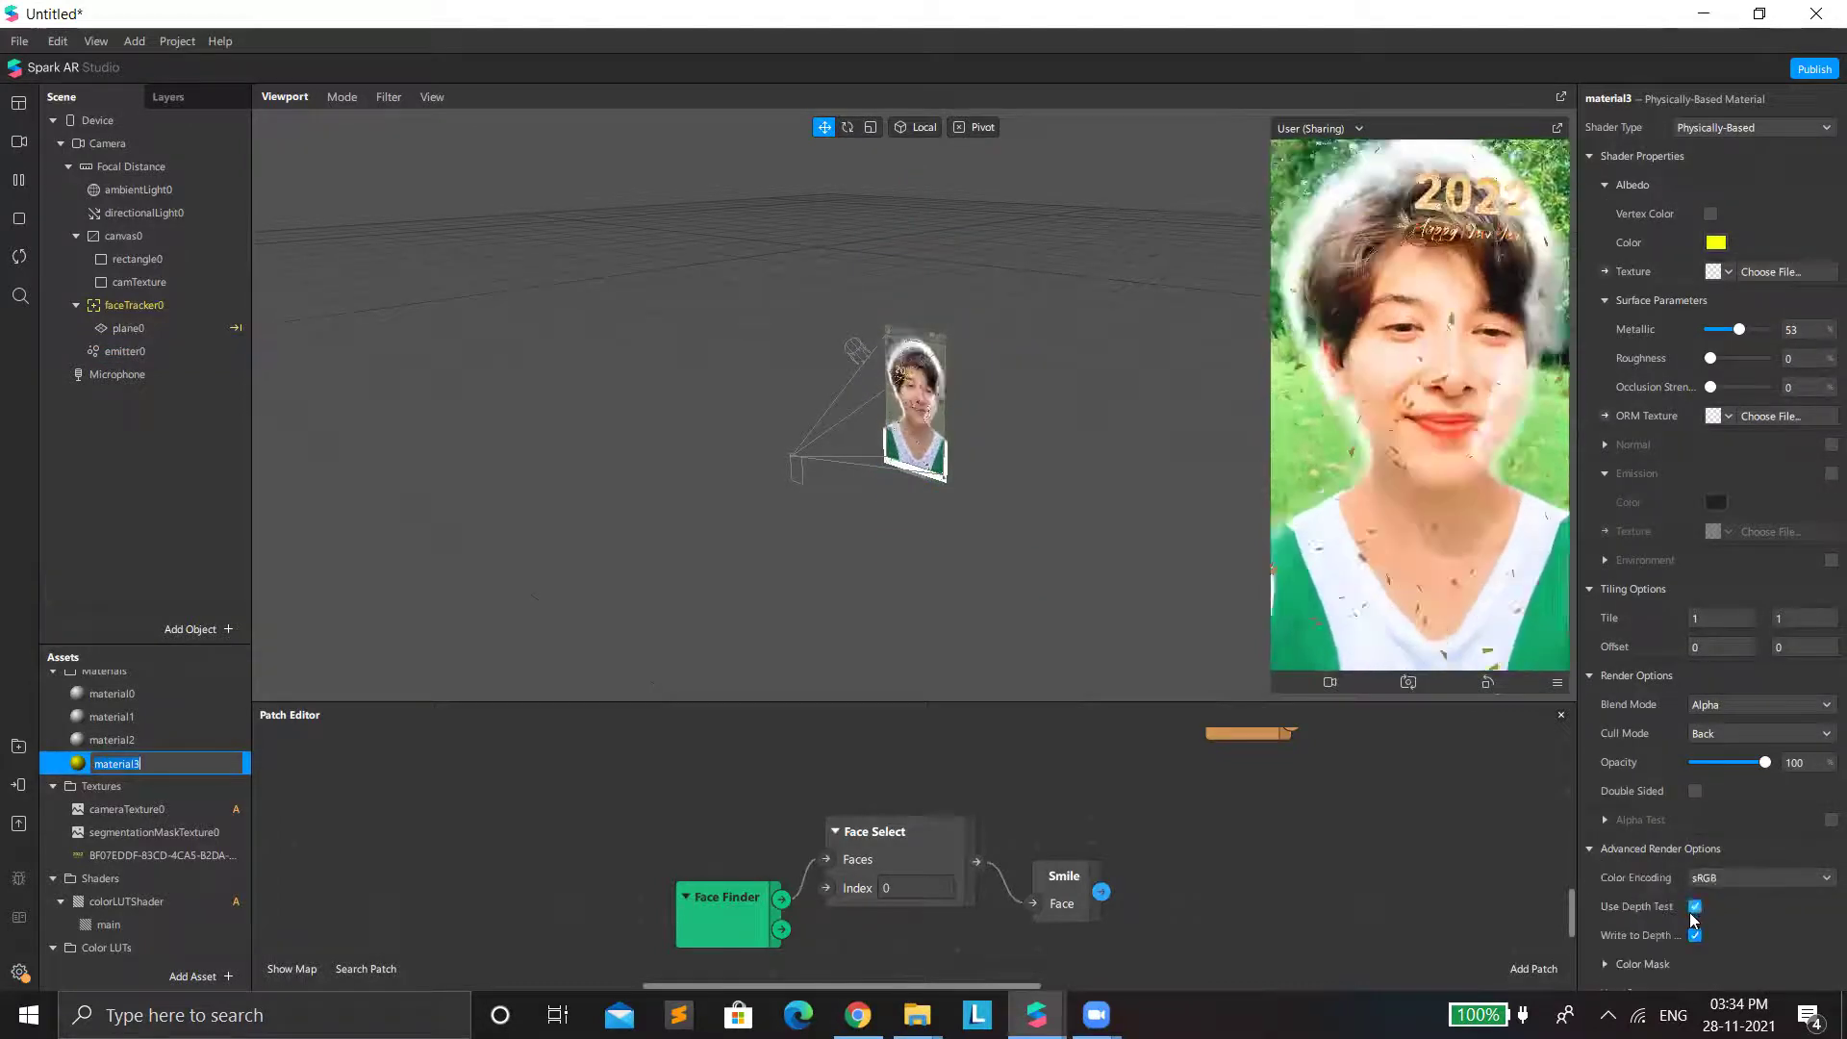
click(1695, 906)
click(1695, 935)
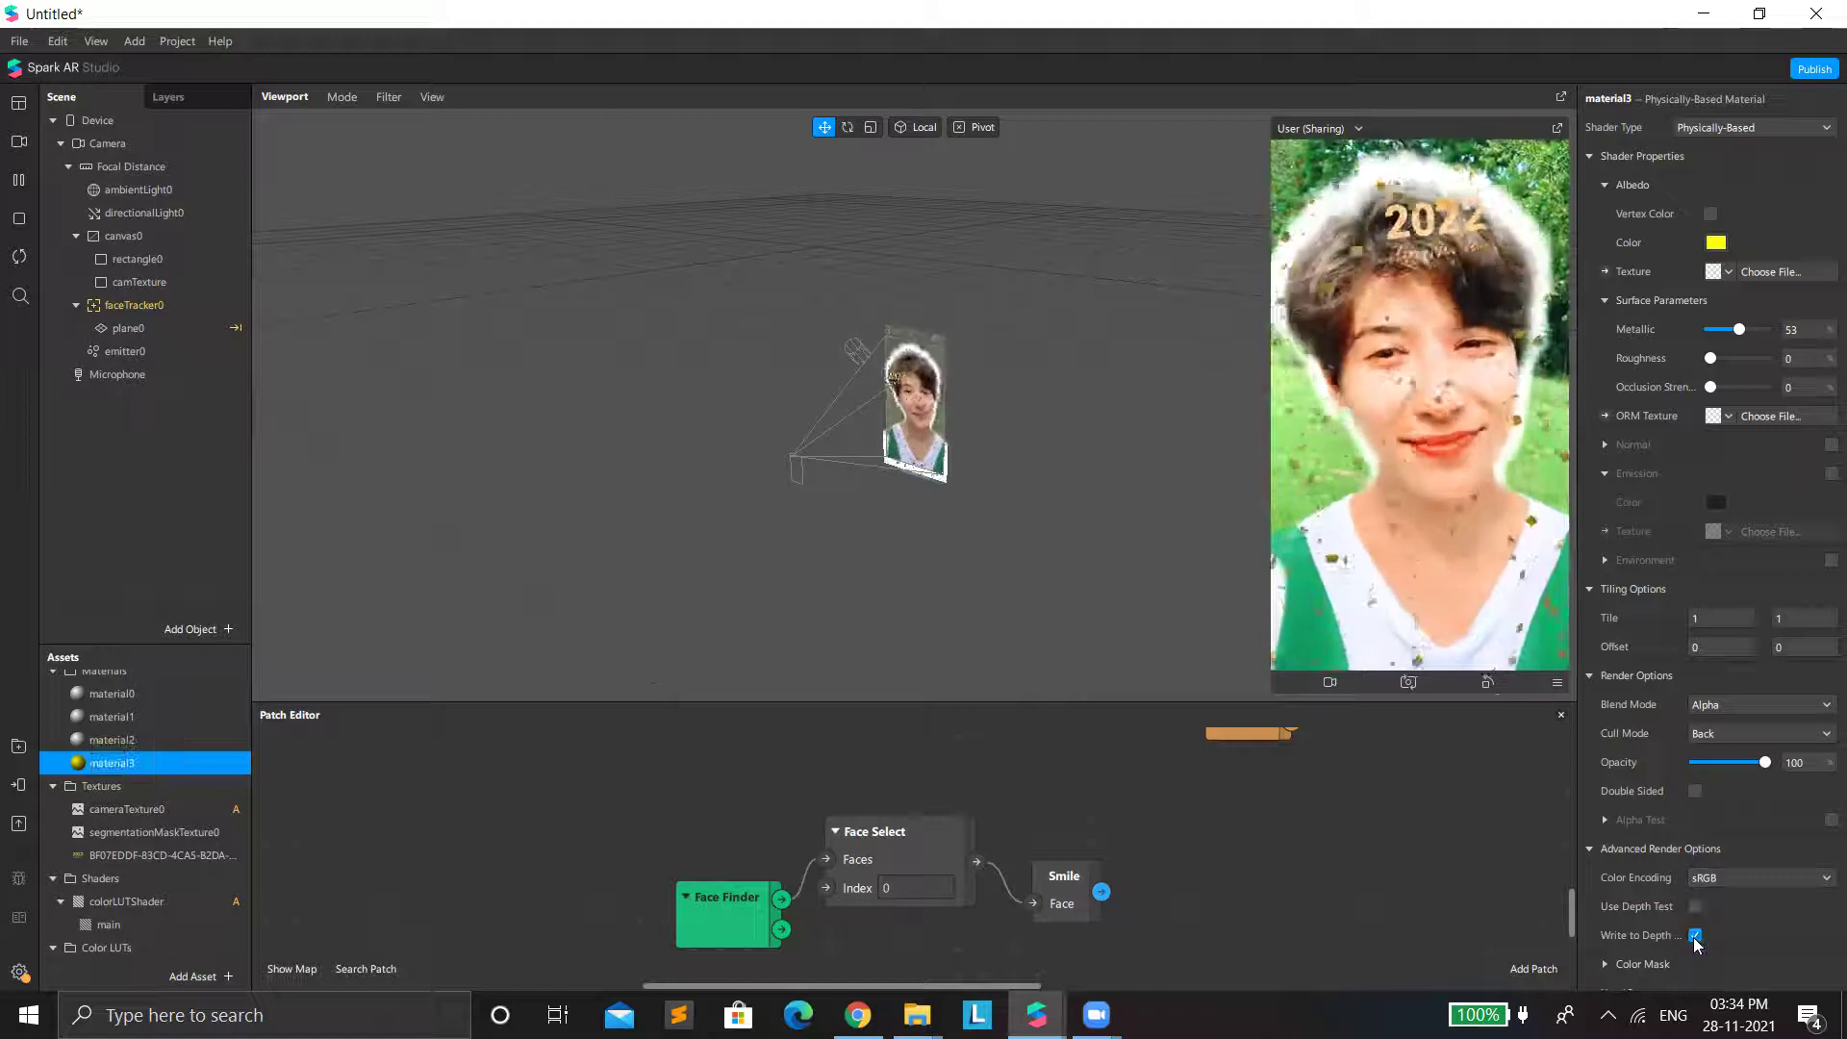
Wire the Smile patch into emitter0's Visible patch.
click(1605, 271)
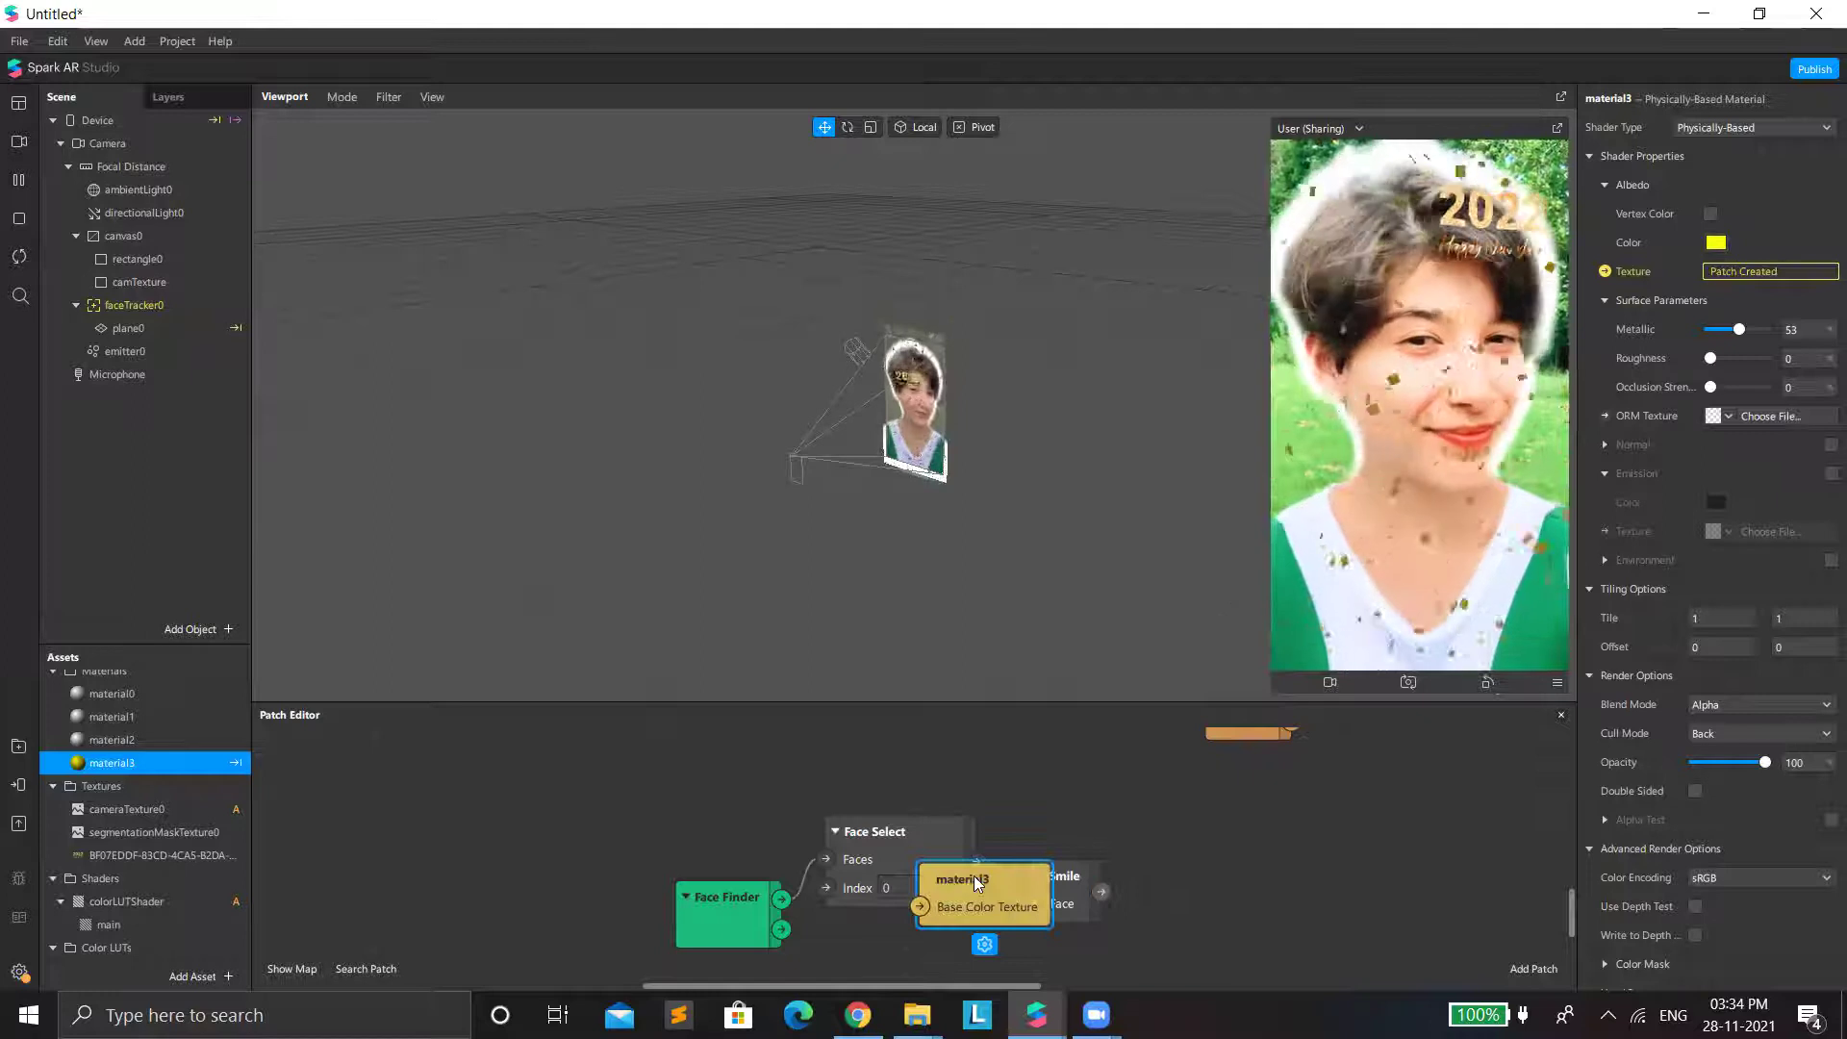
key(Delete)
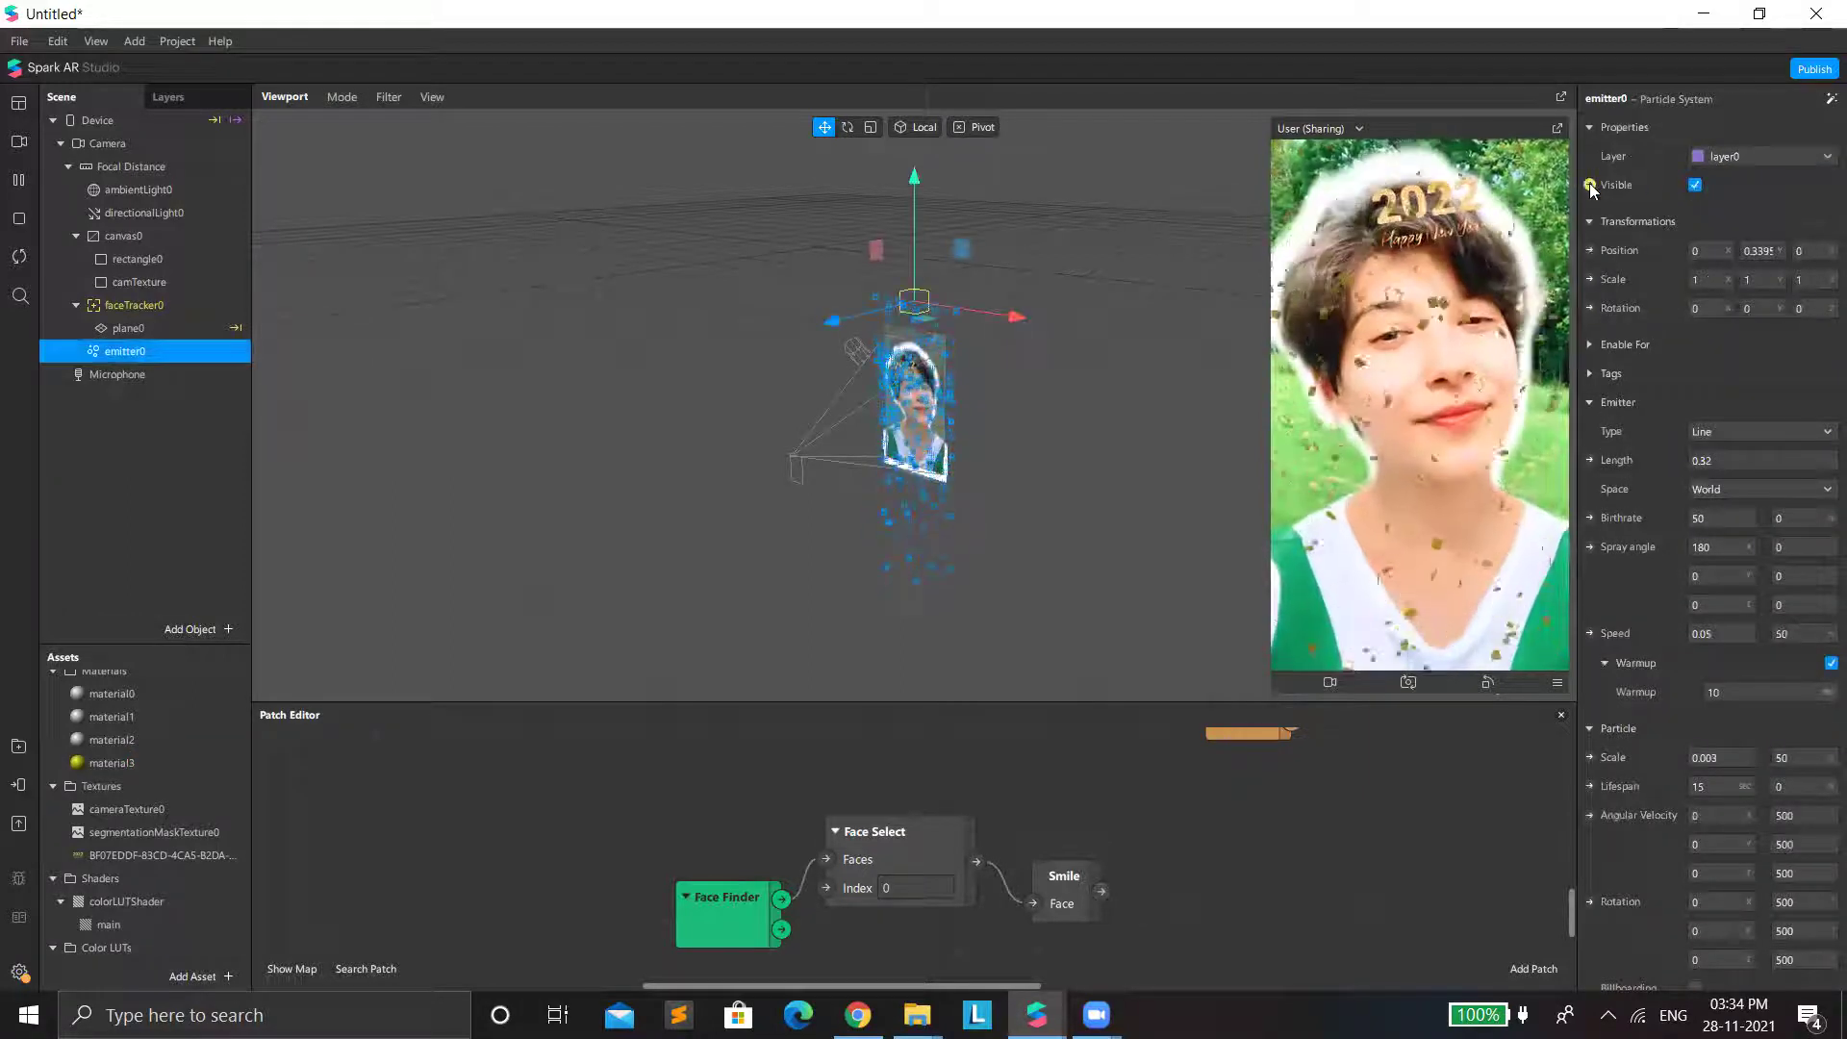
drag(952, 887, 1205, 839)
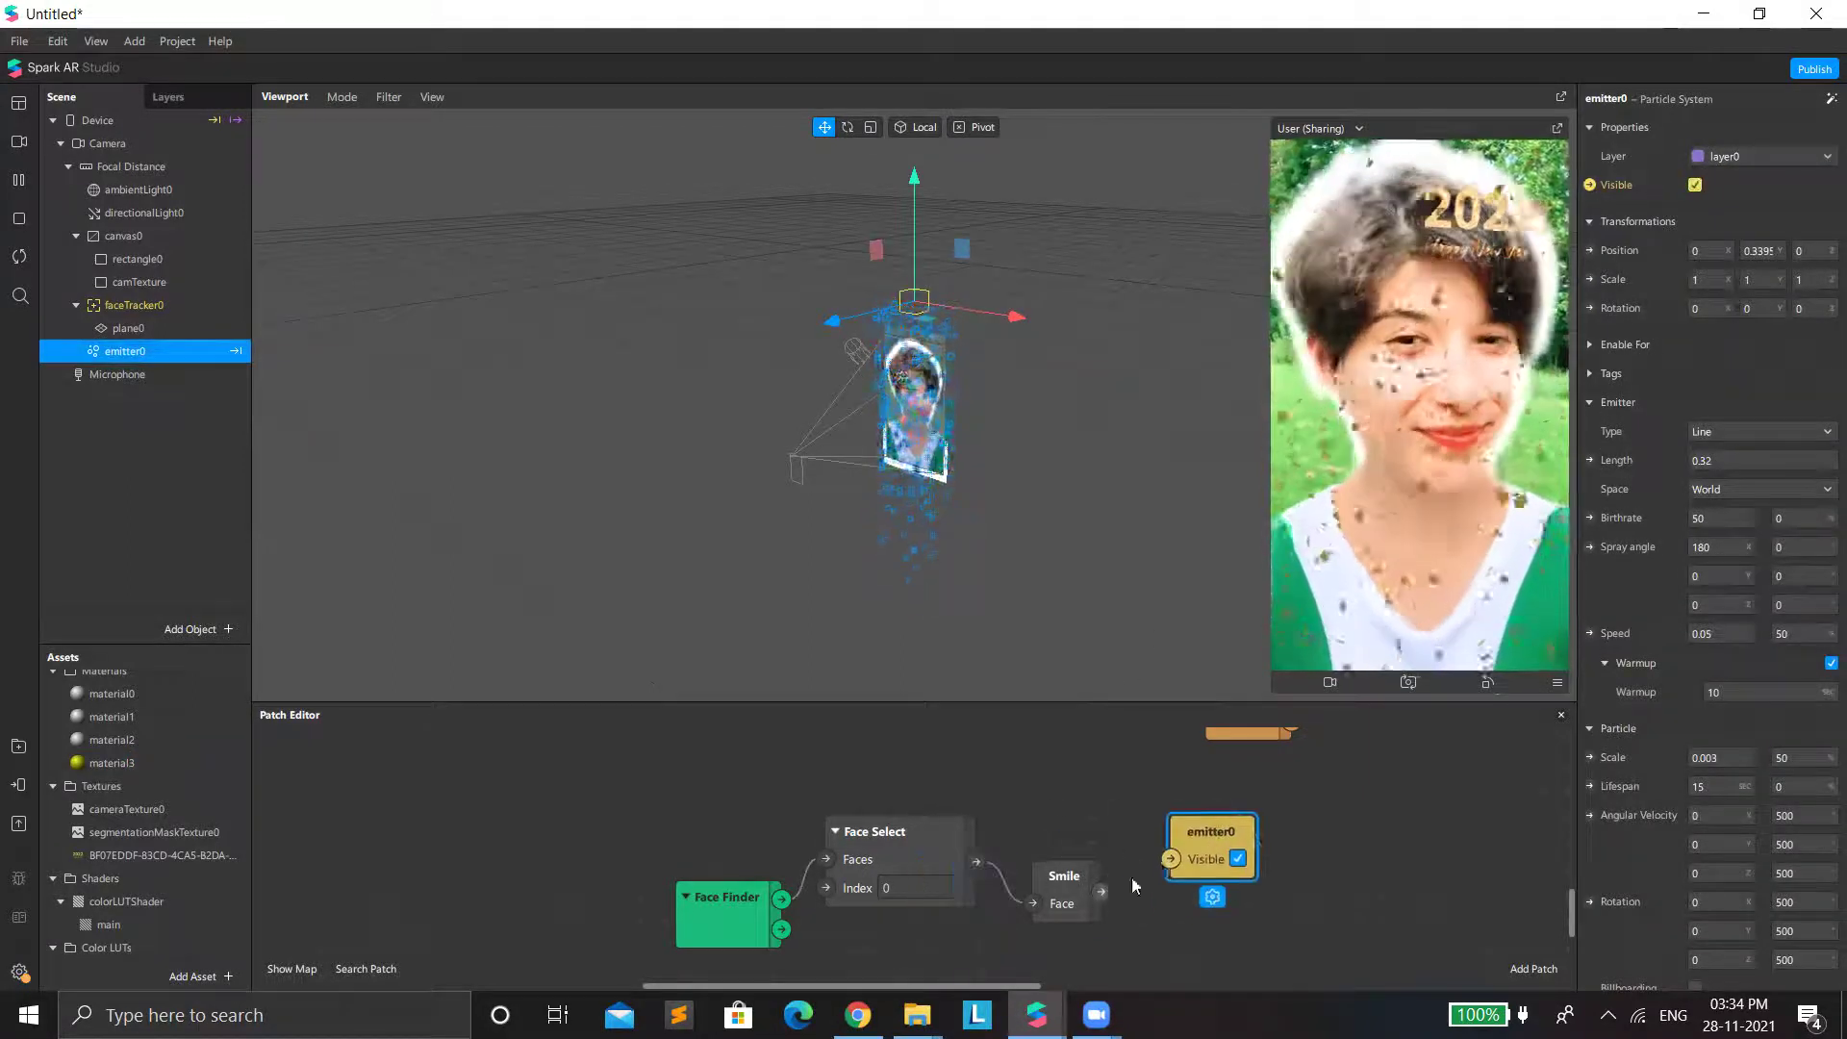
drag(1100, 893, 1170, 859)
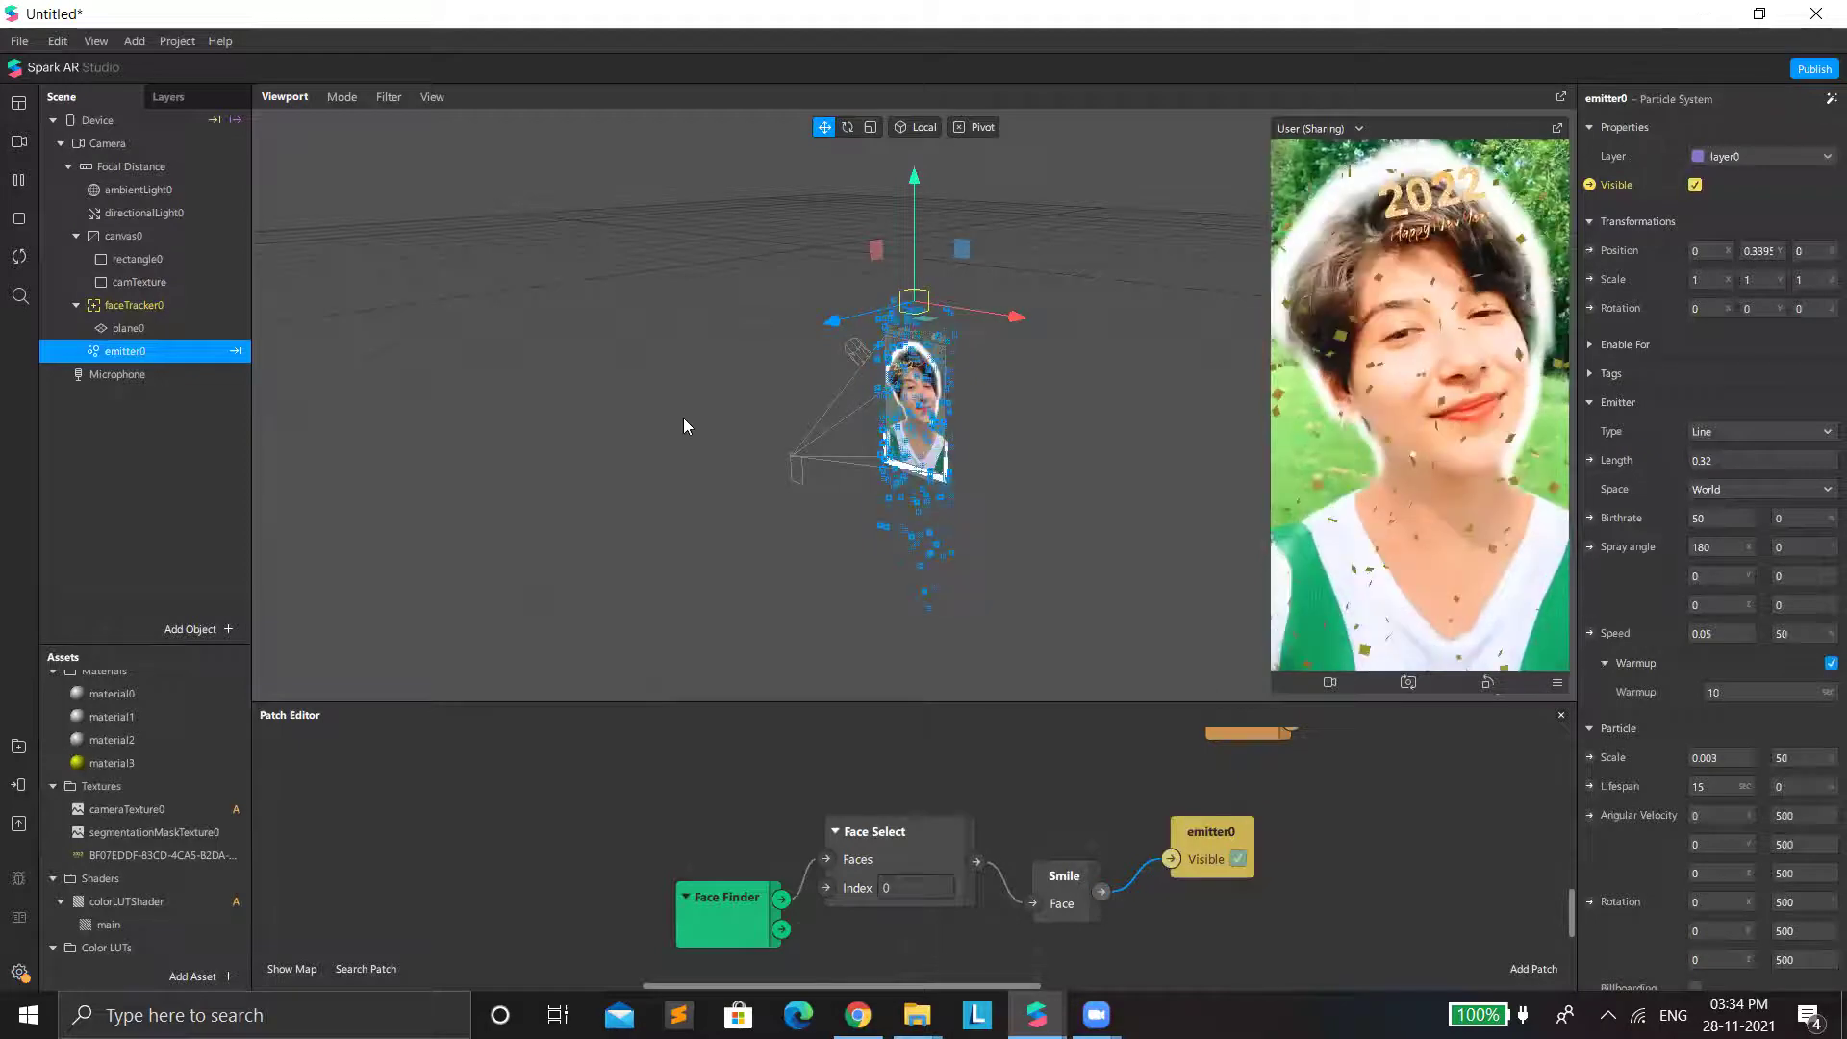
Enlarge the preview and switch it to another Real-Time Simulation person video to test smile-triggered confetti.
click(19, 142)
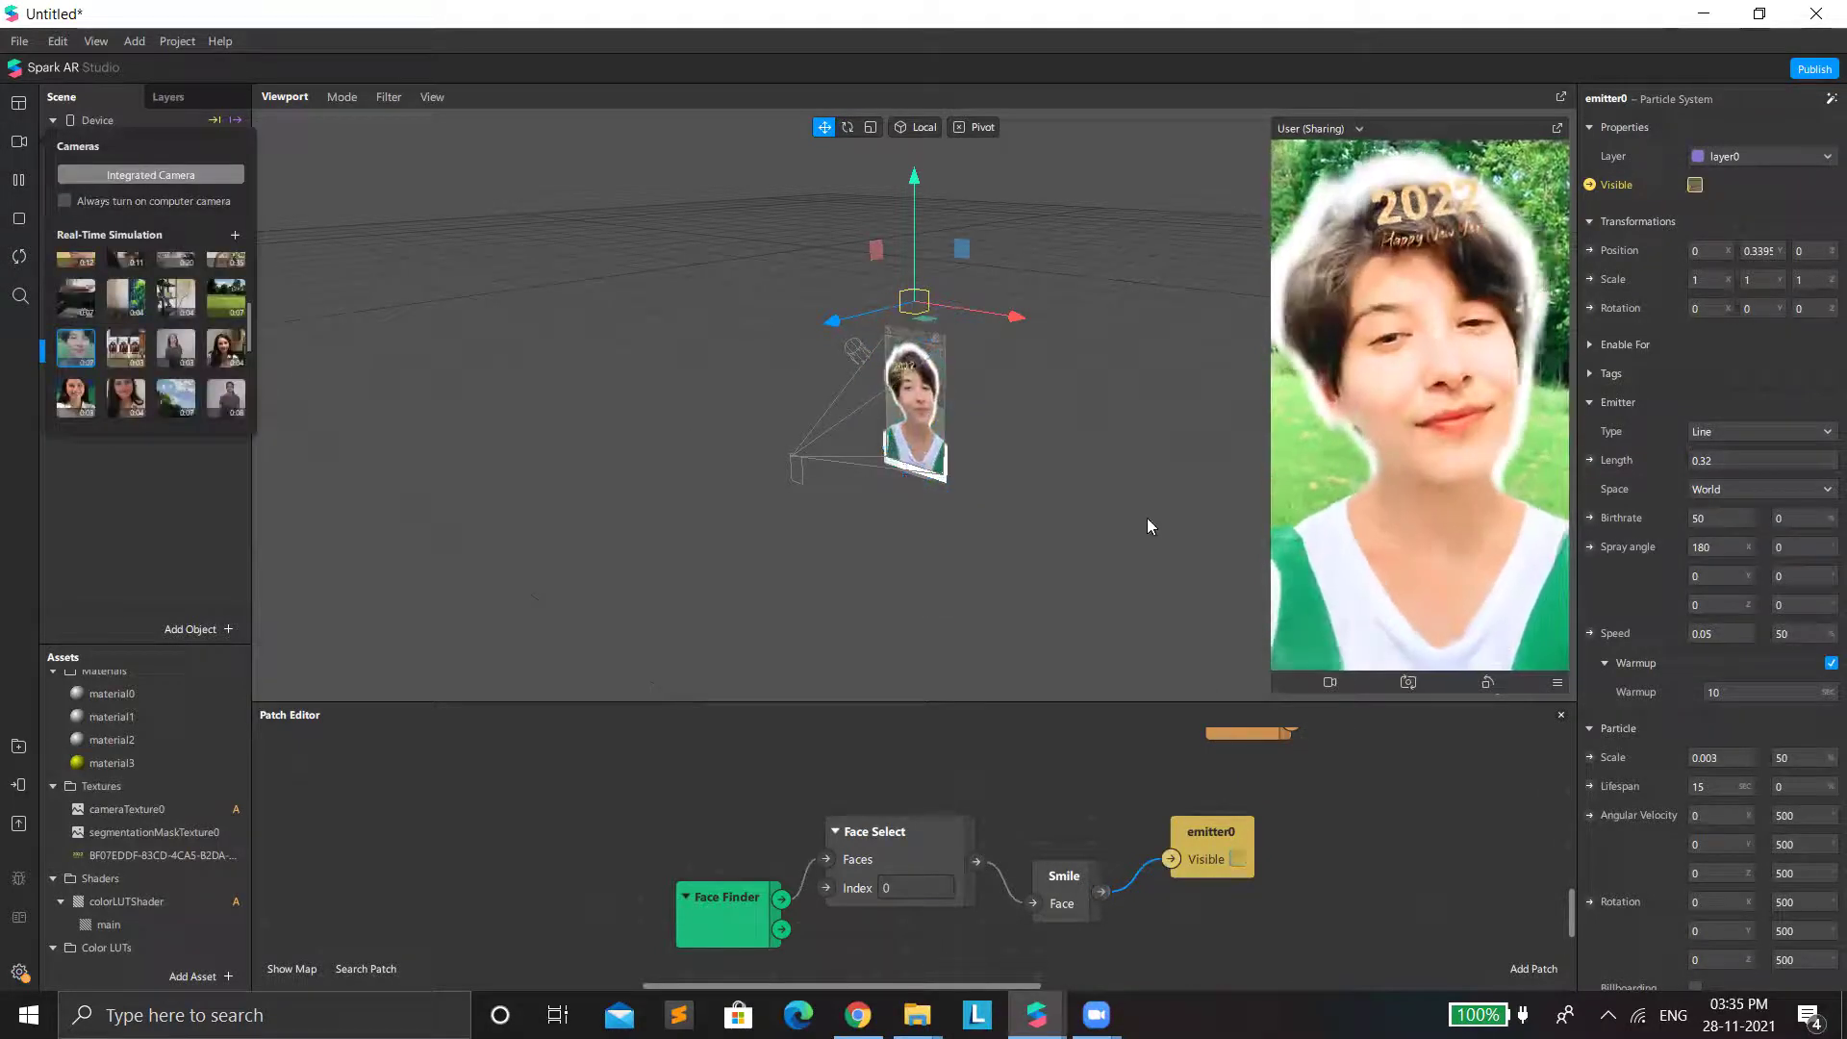
drag(1377, 705, 1378, 962)
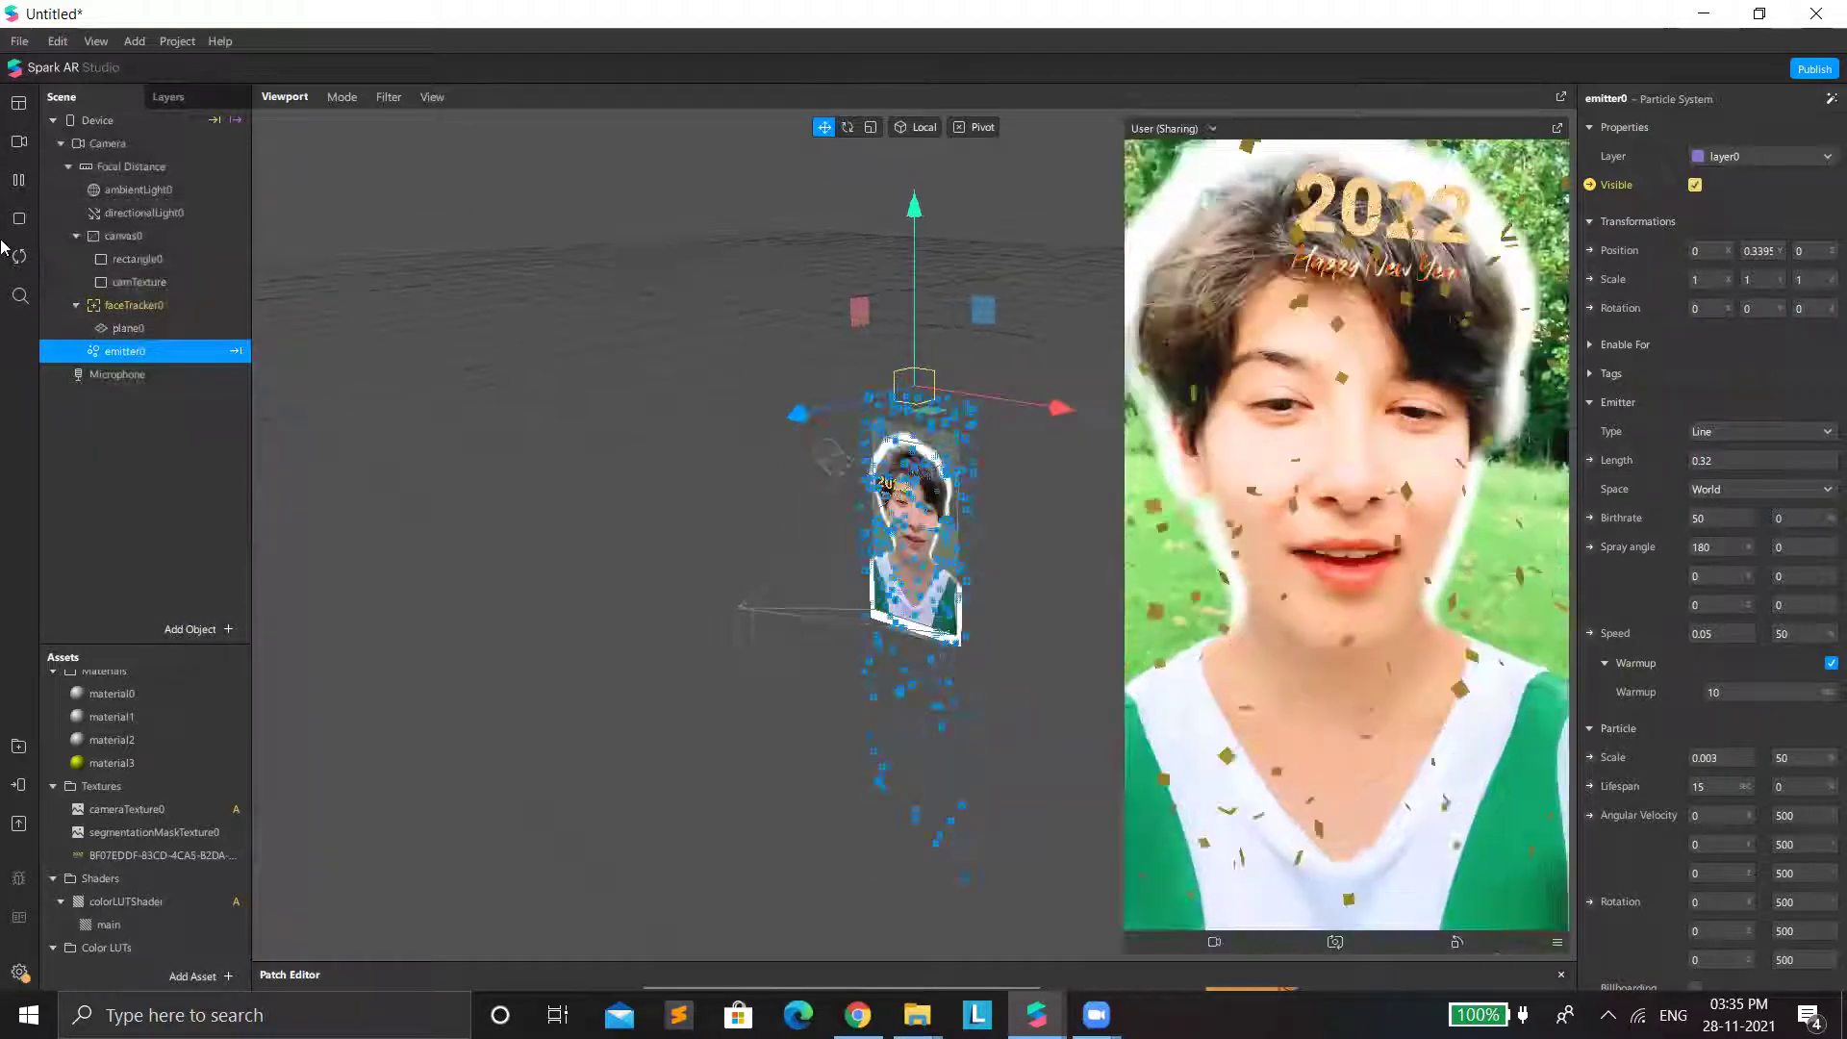
click(1695, 185)
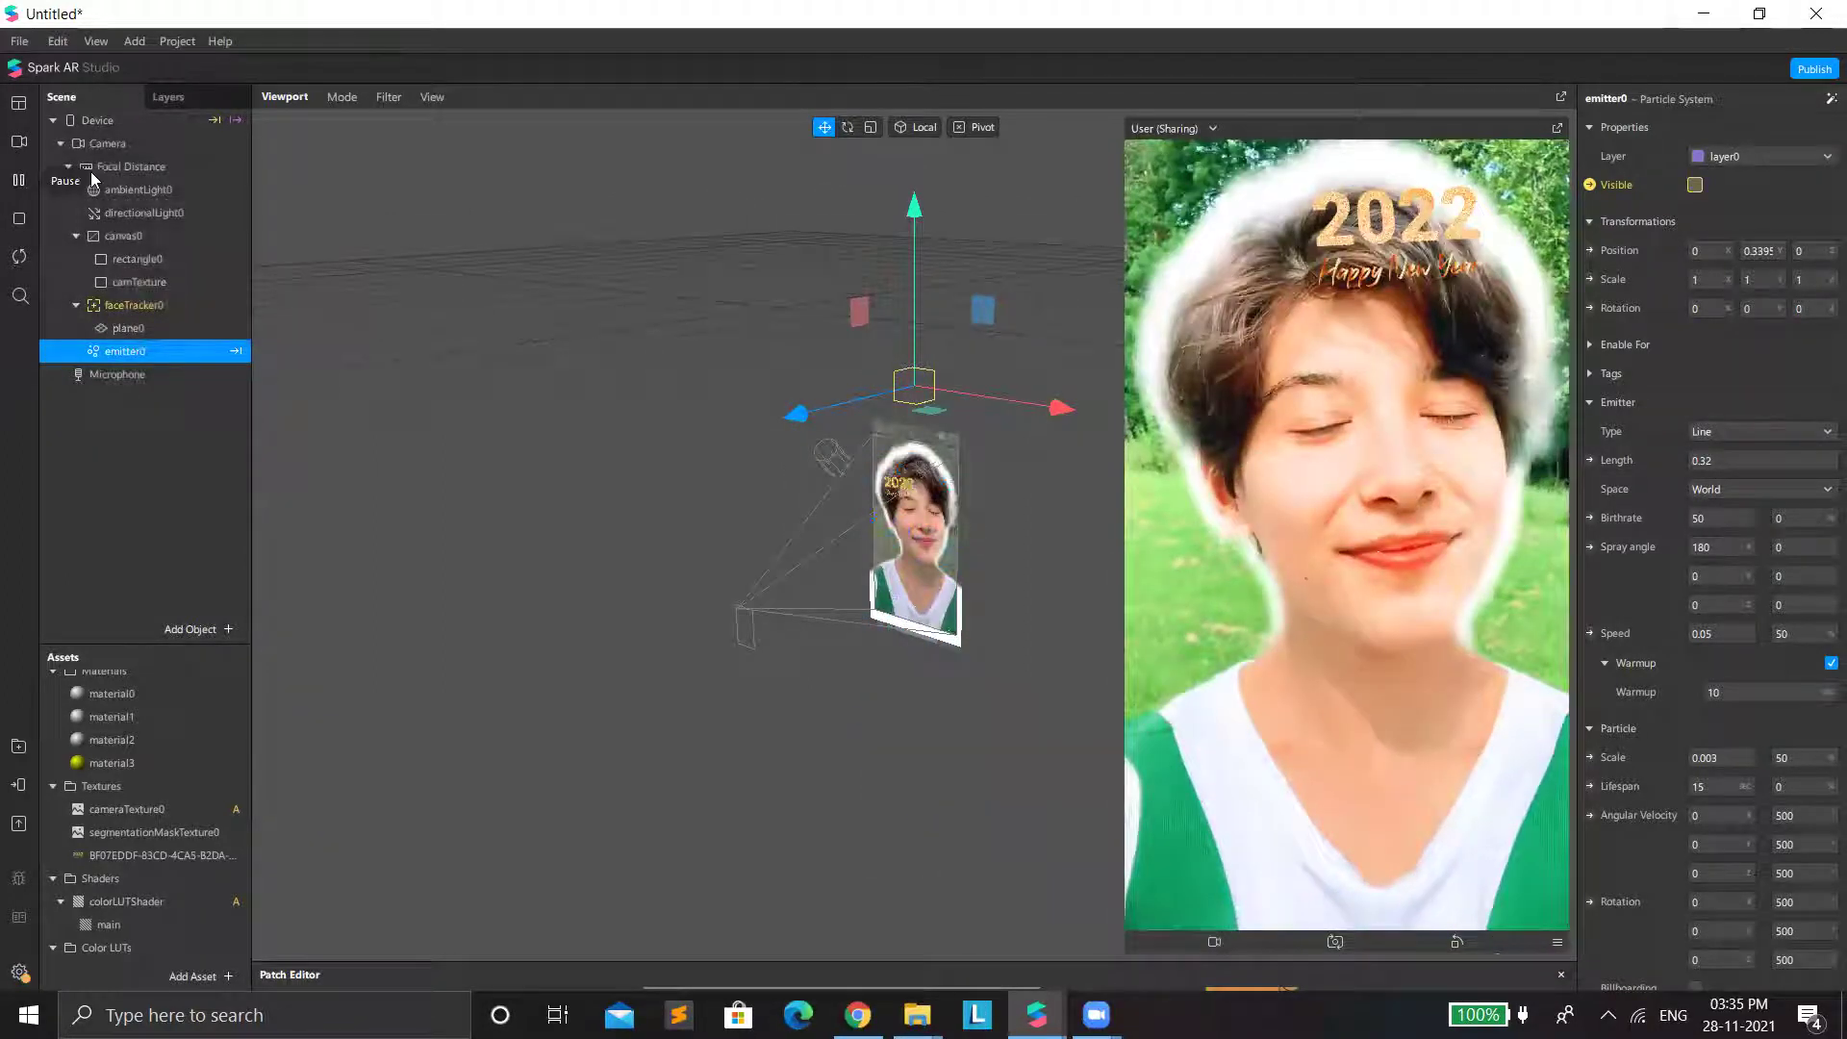
click(16, 144)
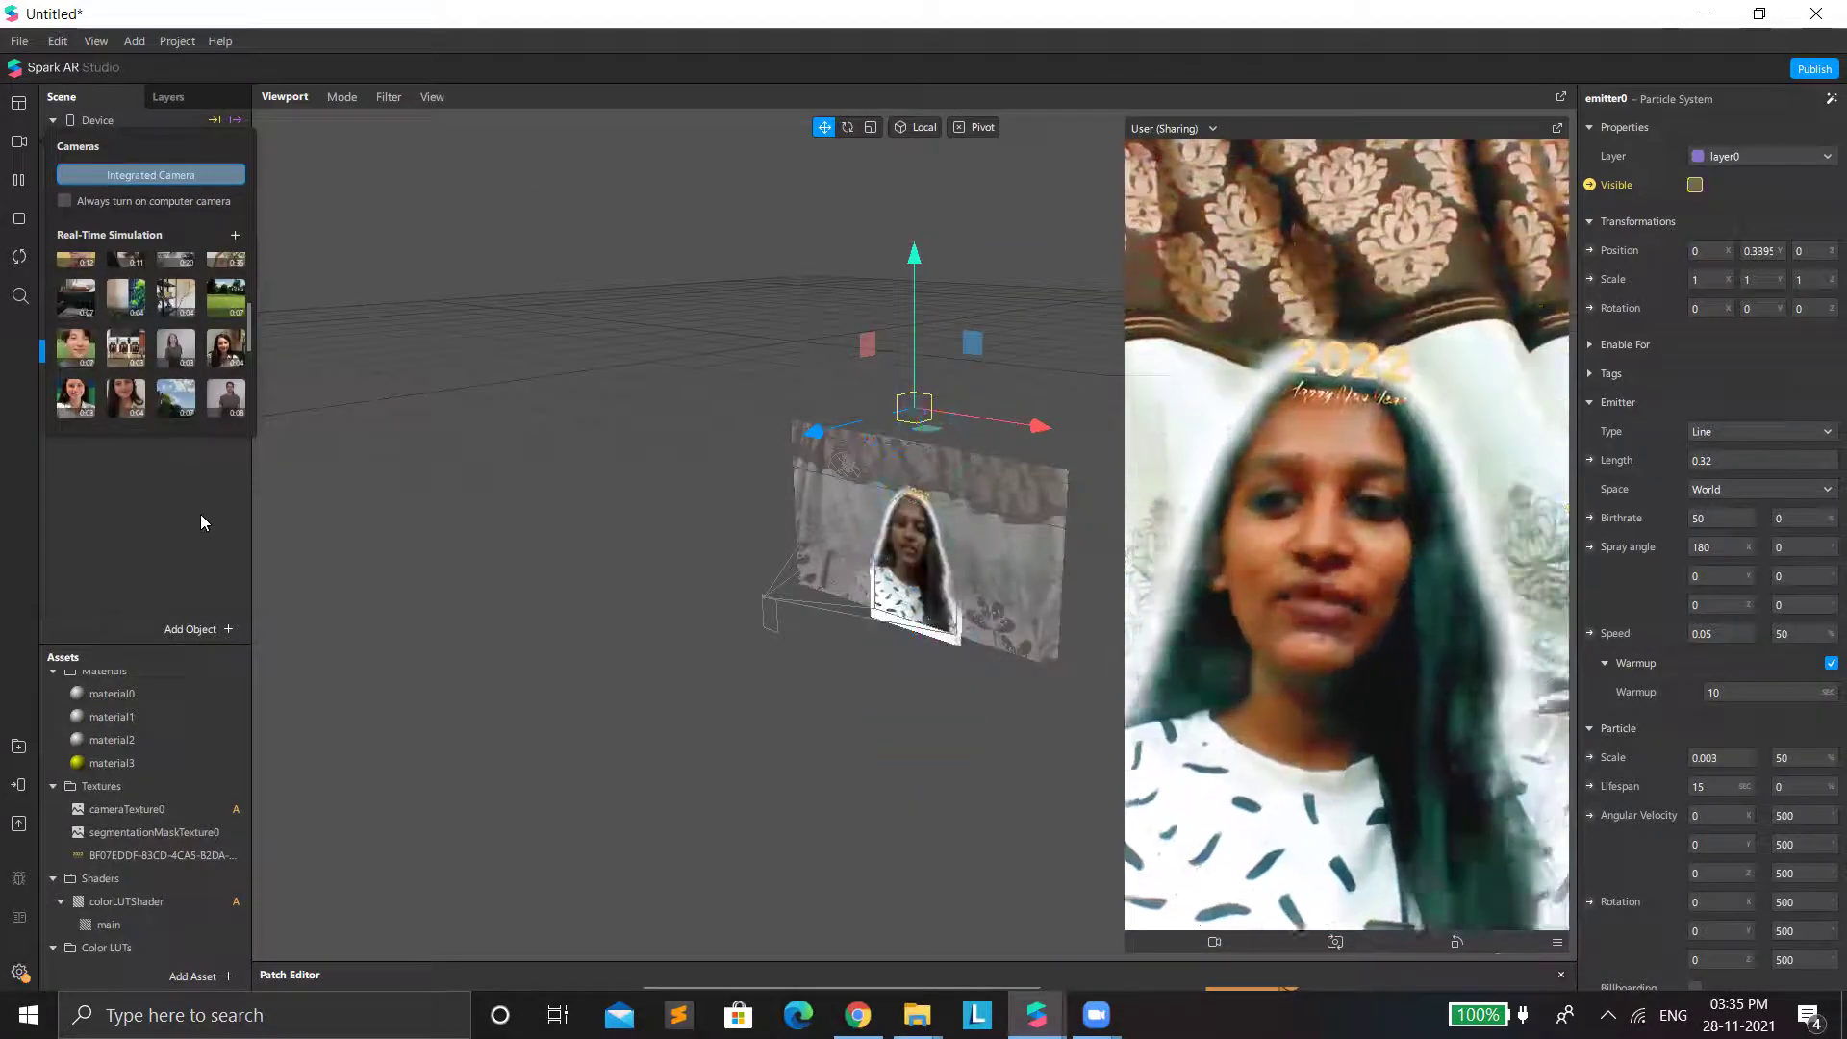
click(200, 520)
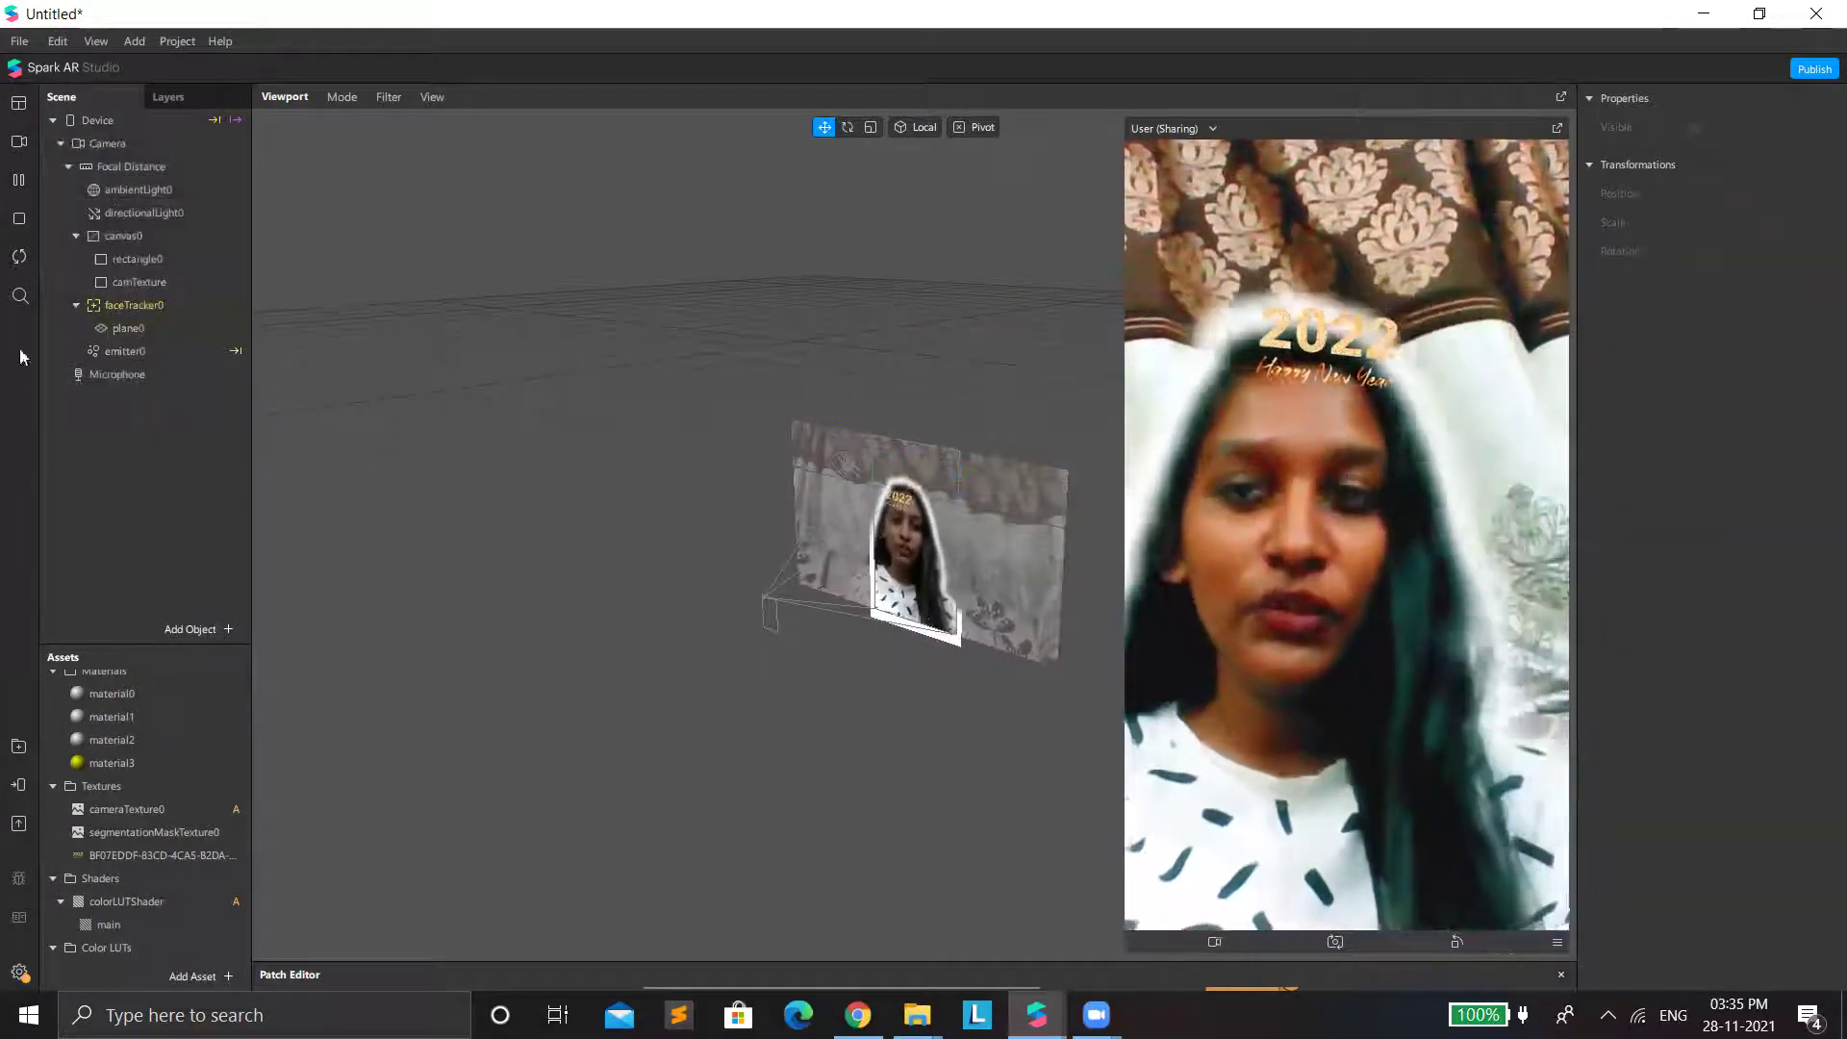
Give rectangle0's material1 a yellow (#ffff00) diffuse colour at 55 opacity.
click(158, 260)
click(1707, 513)
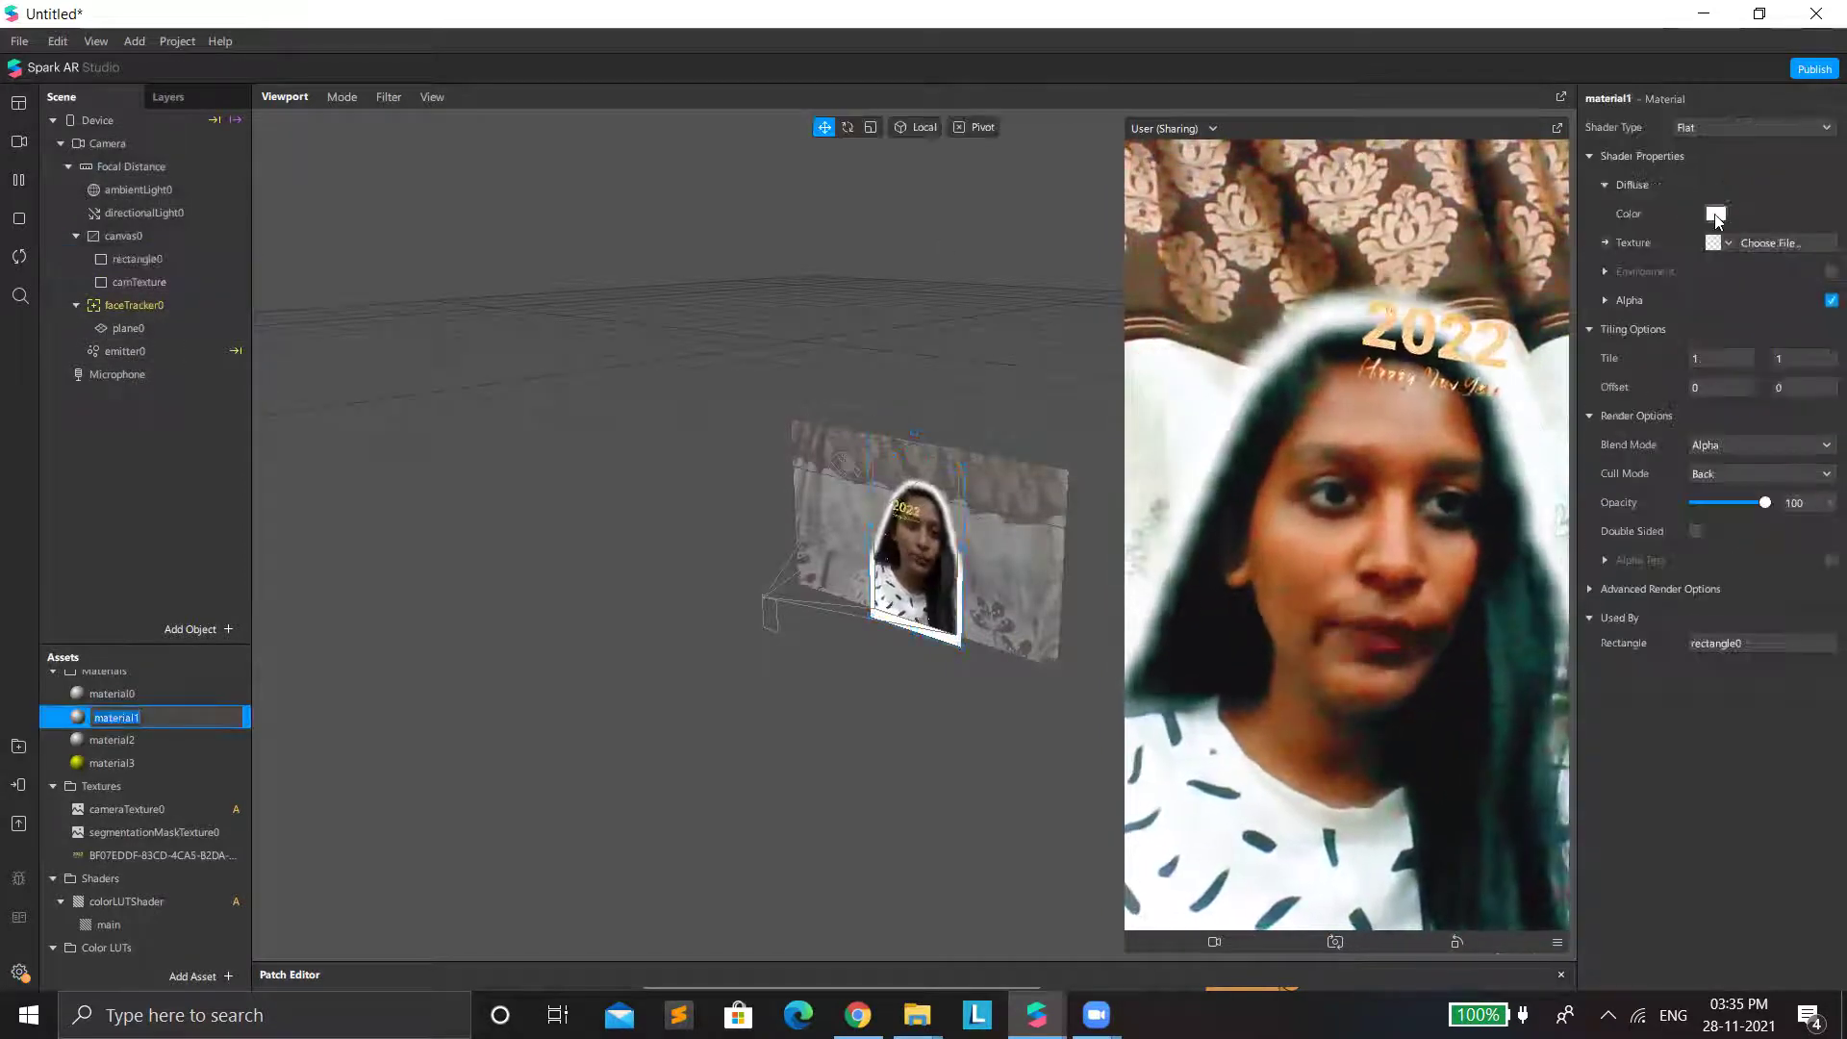
click(1717, 213)
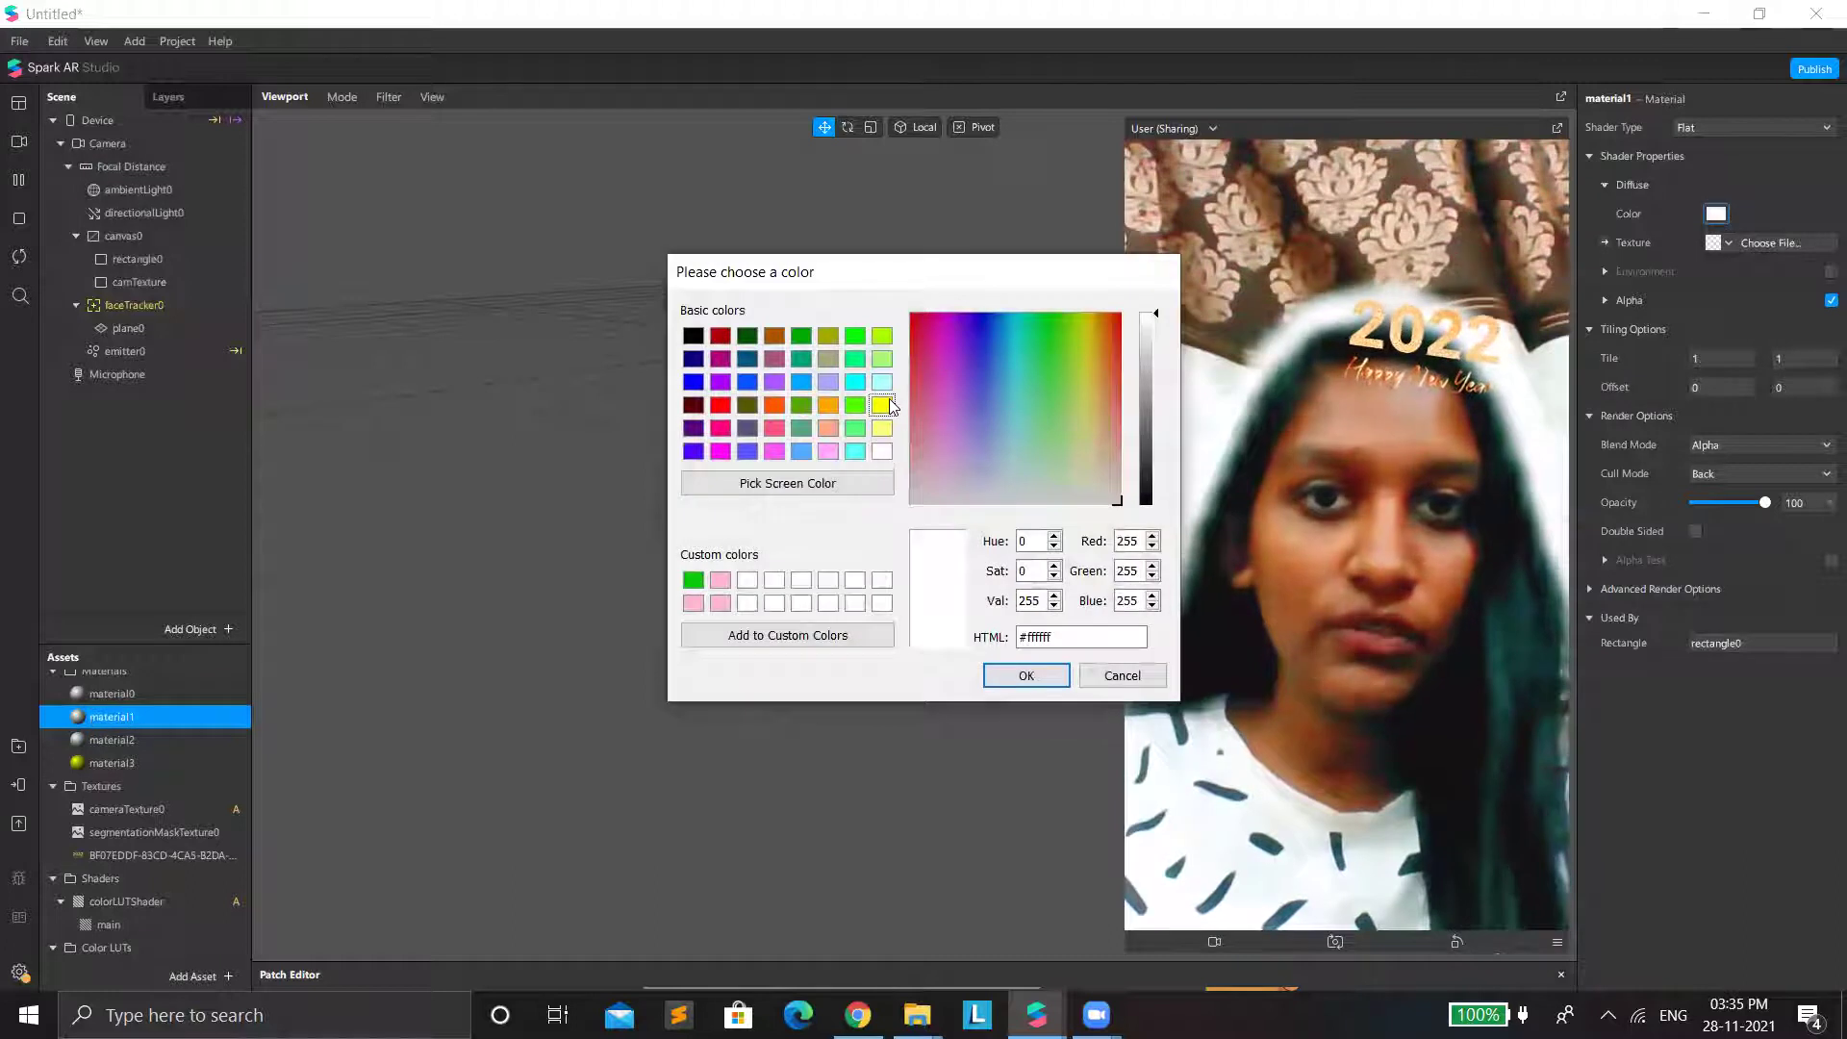
click(887, 403)
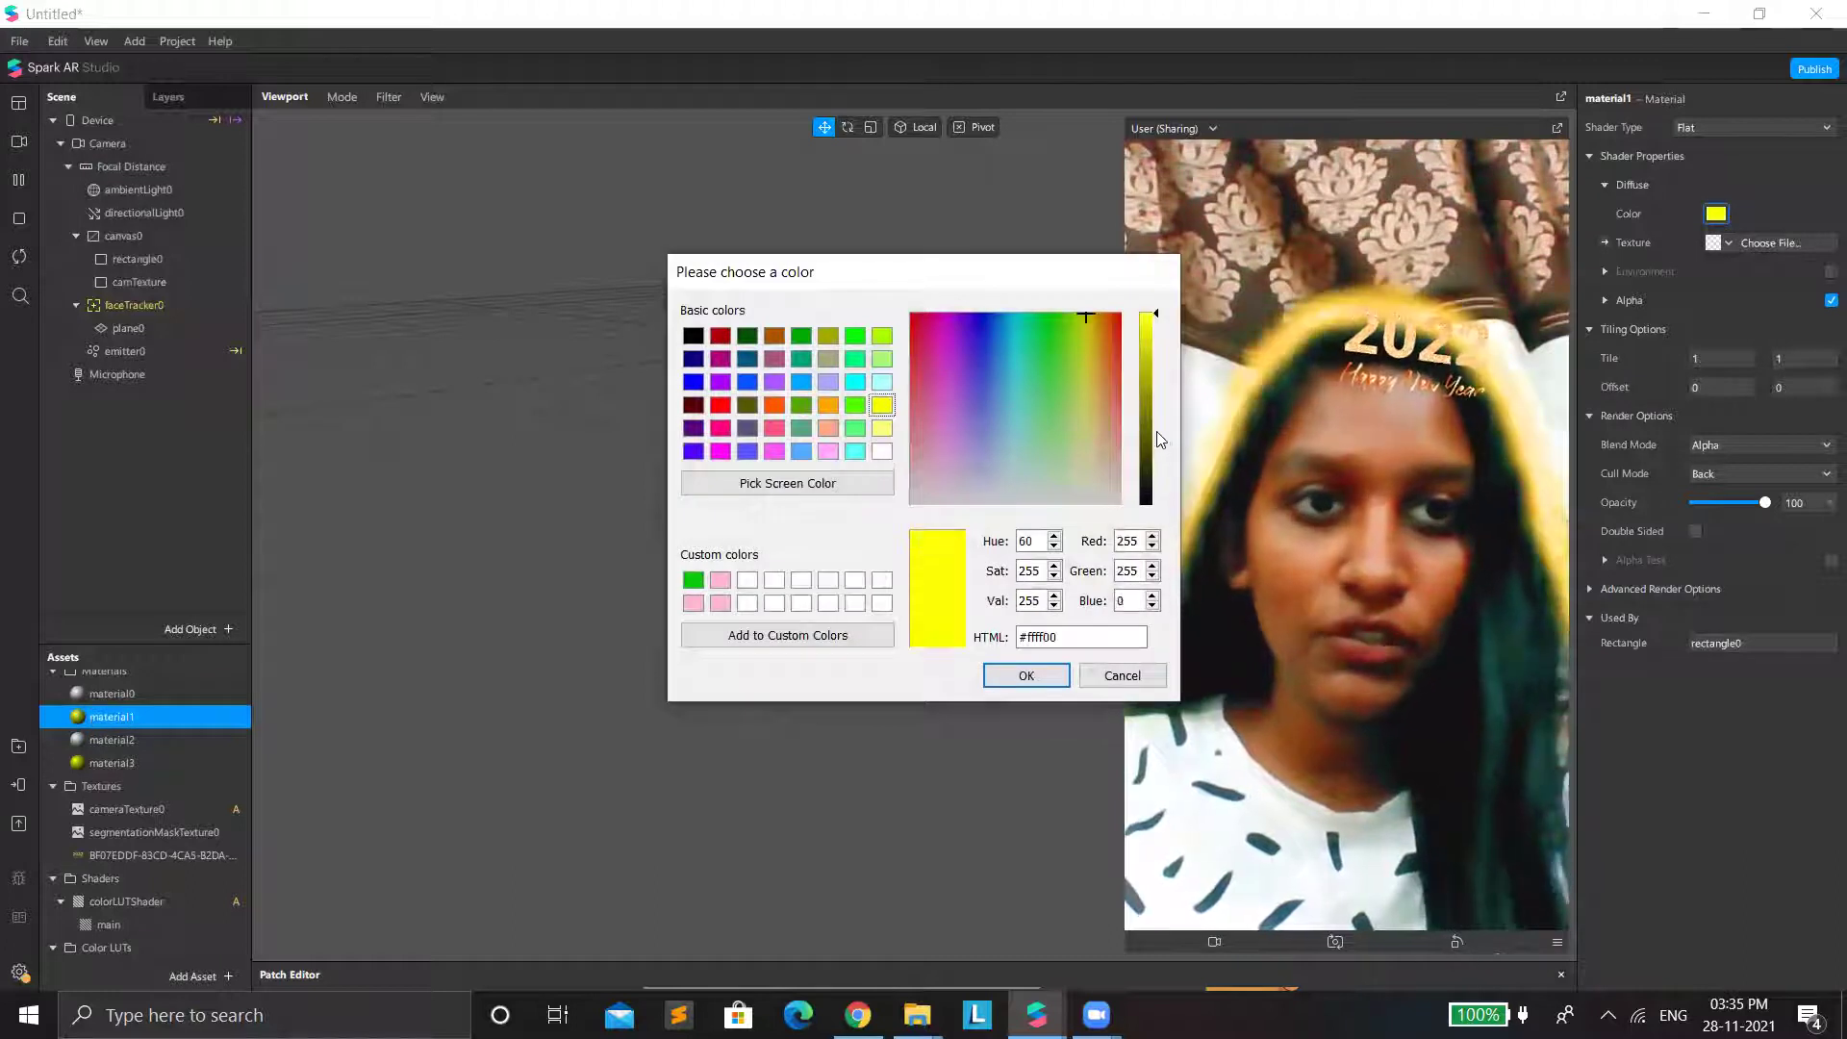
click(1026, 675)
click(1734, 503)
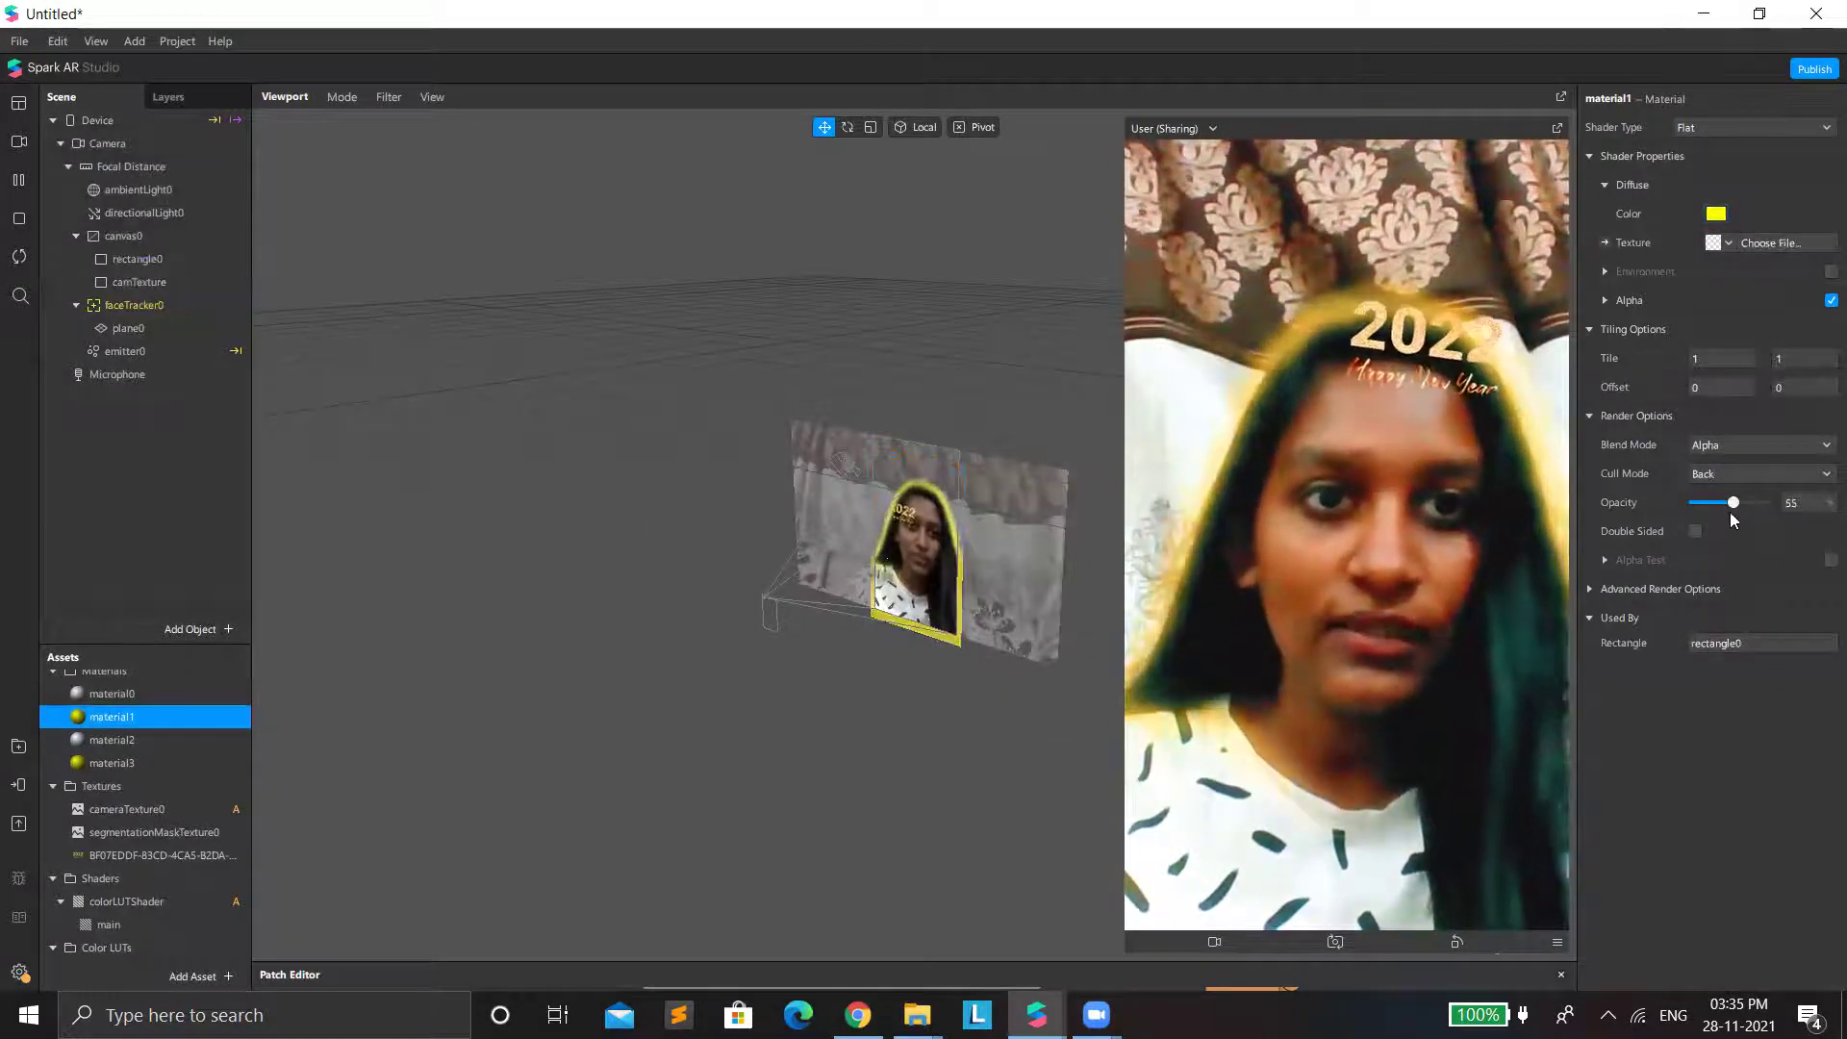